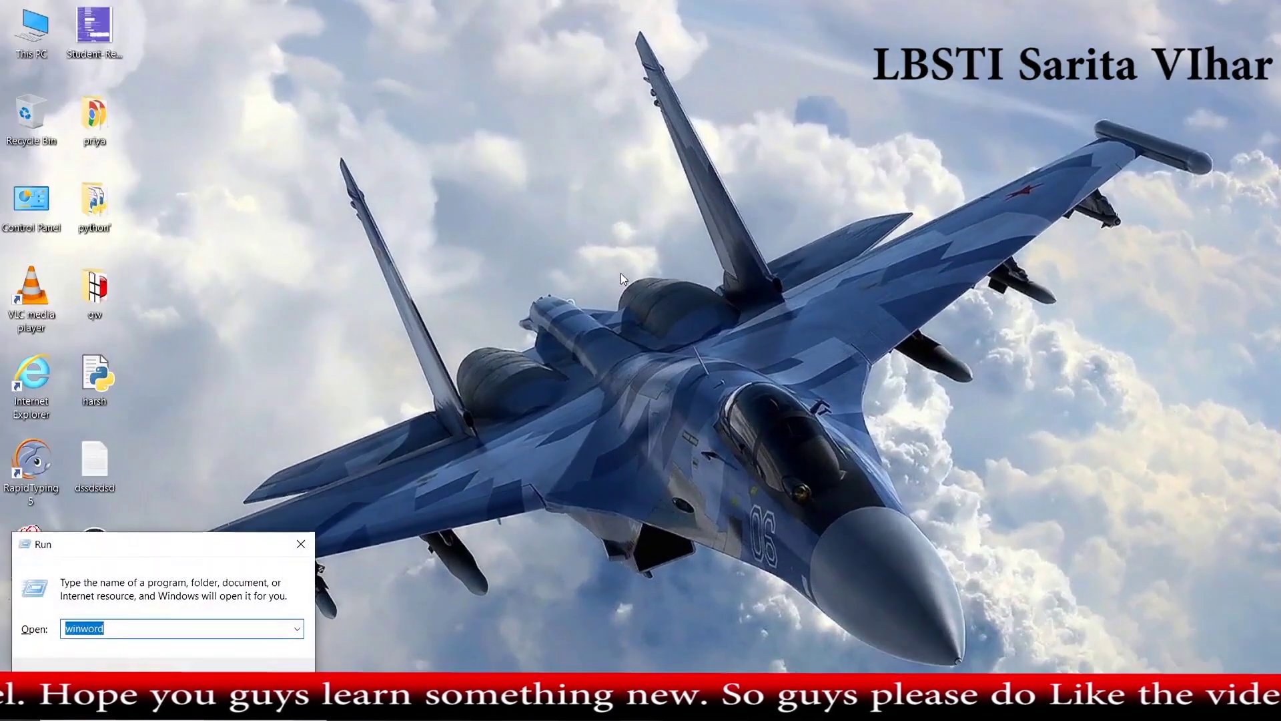
- Launch Word with the winword command from the Run box, fixing the mistyped name
type("winwp")
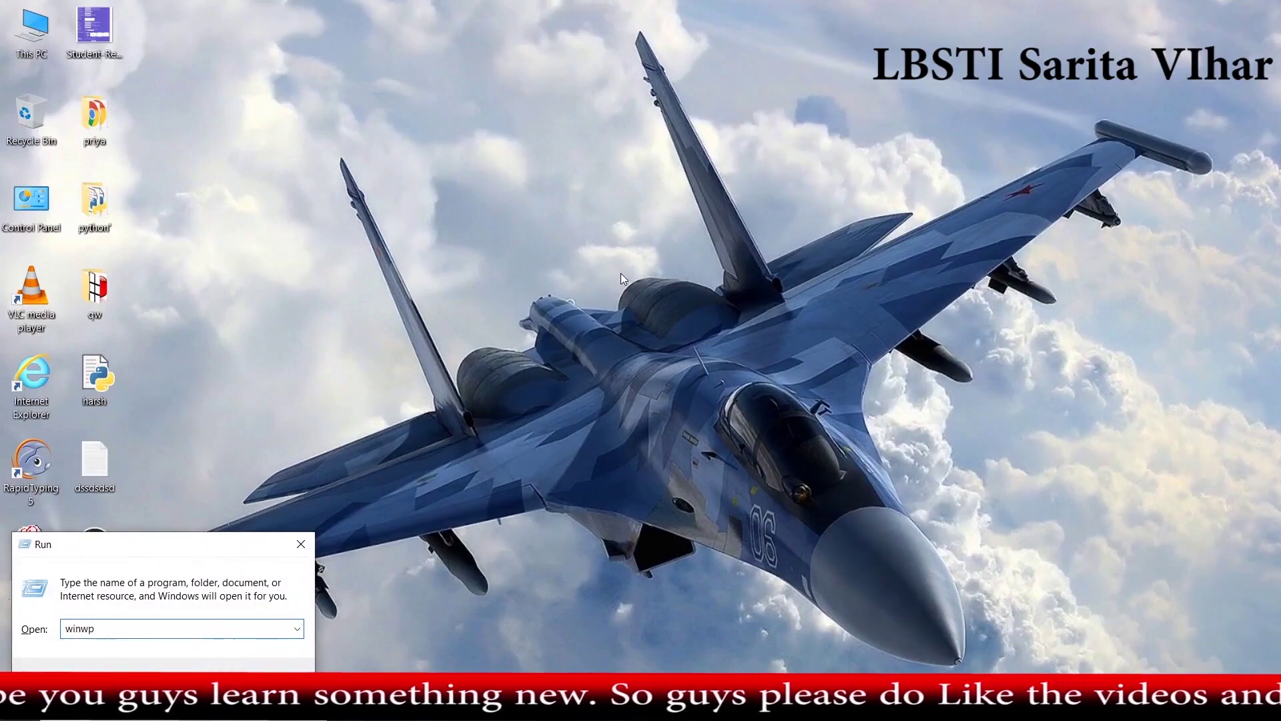
key("BackSpace")
key("Down")
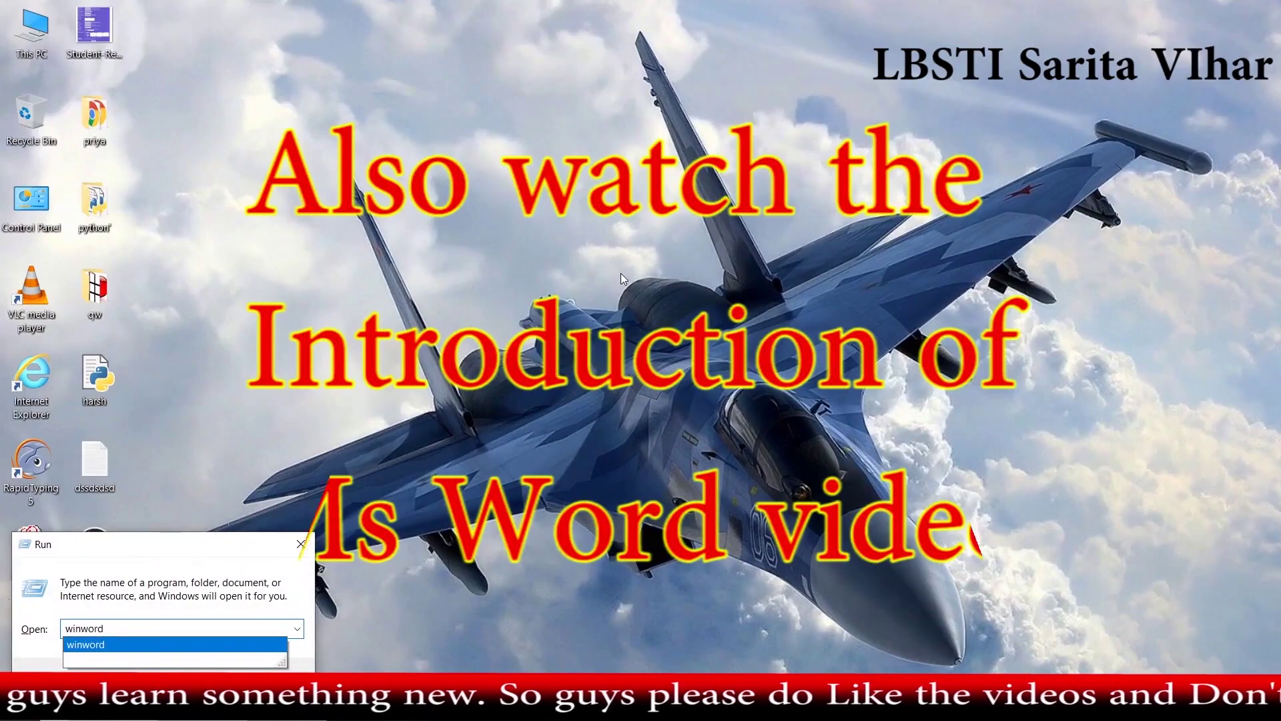
key("Return")
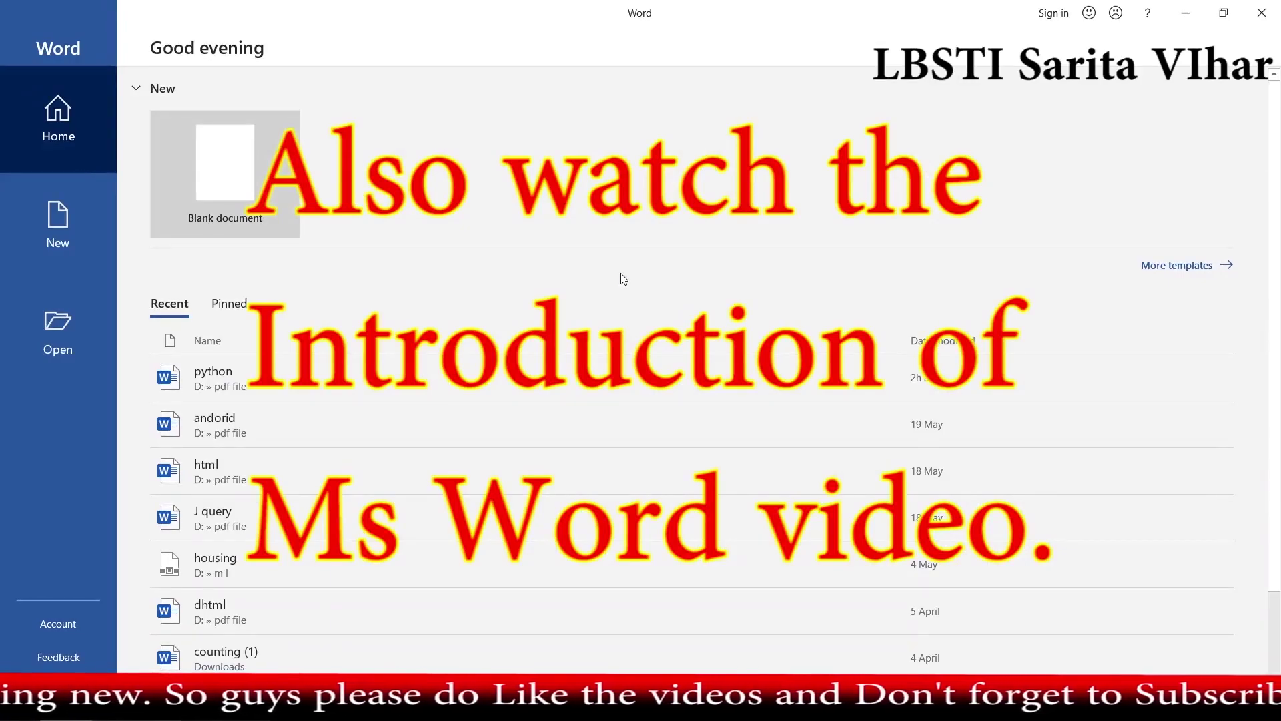
- Create a new blank document, Document1, from the Word start screen
key("Return")
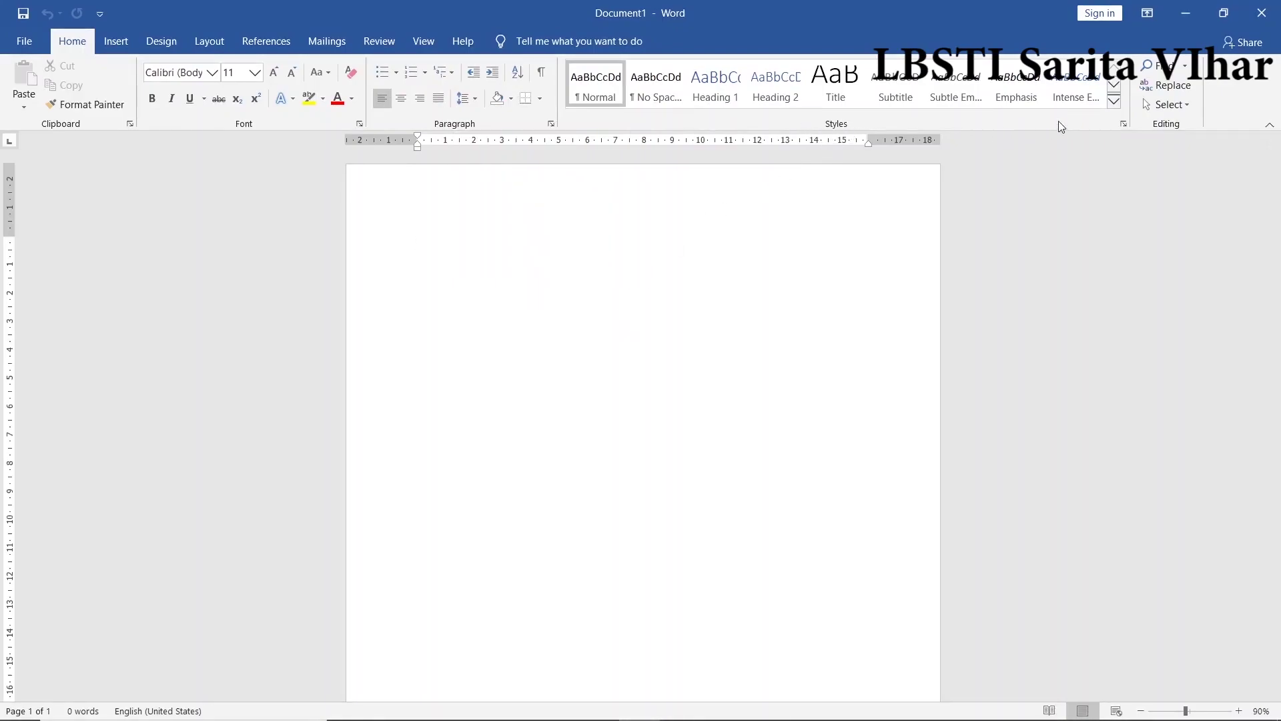
left_click(1112, 102)
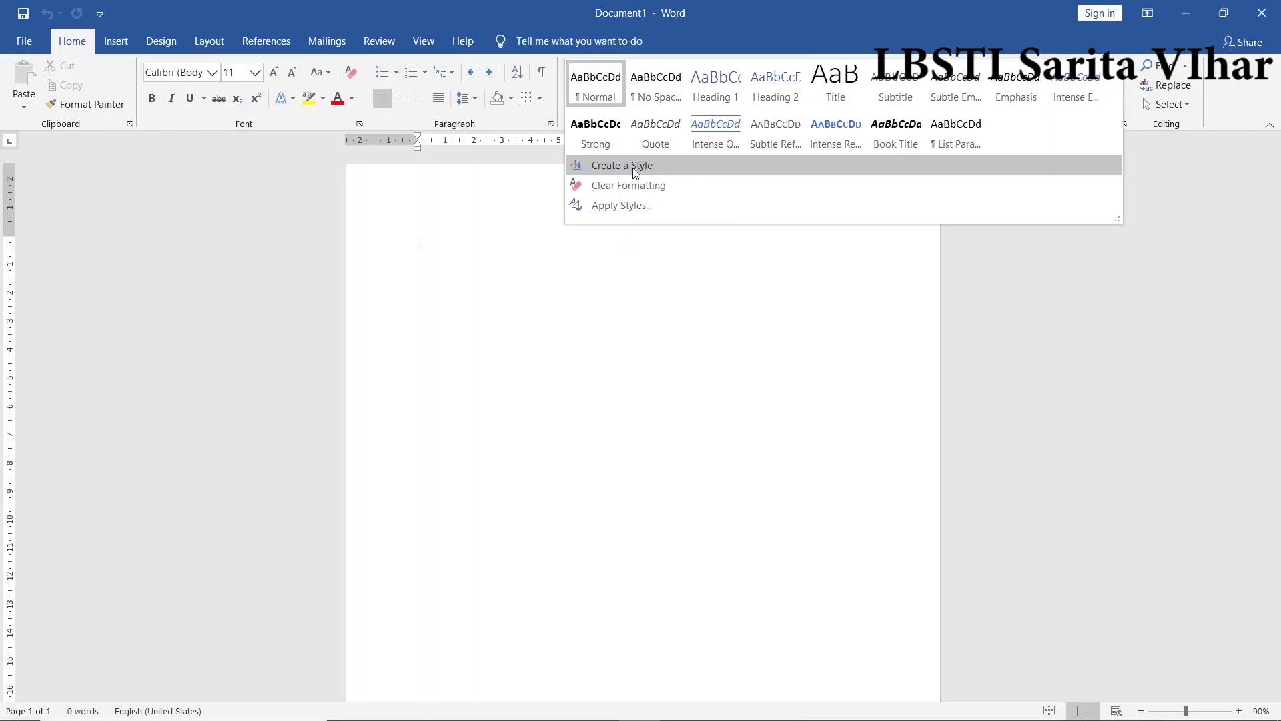
left_click(598, 255)
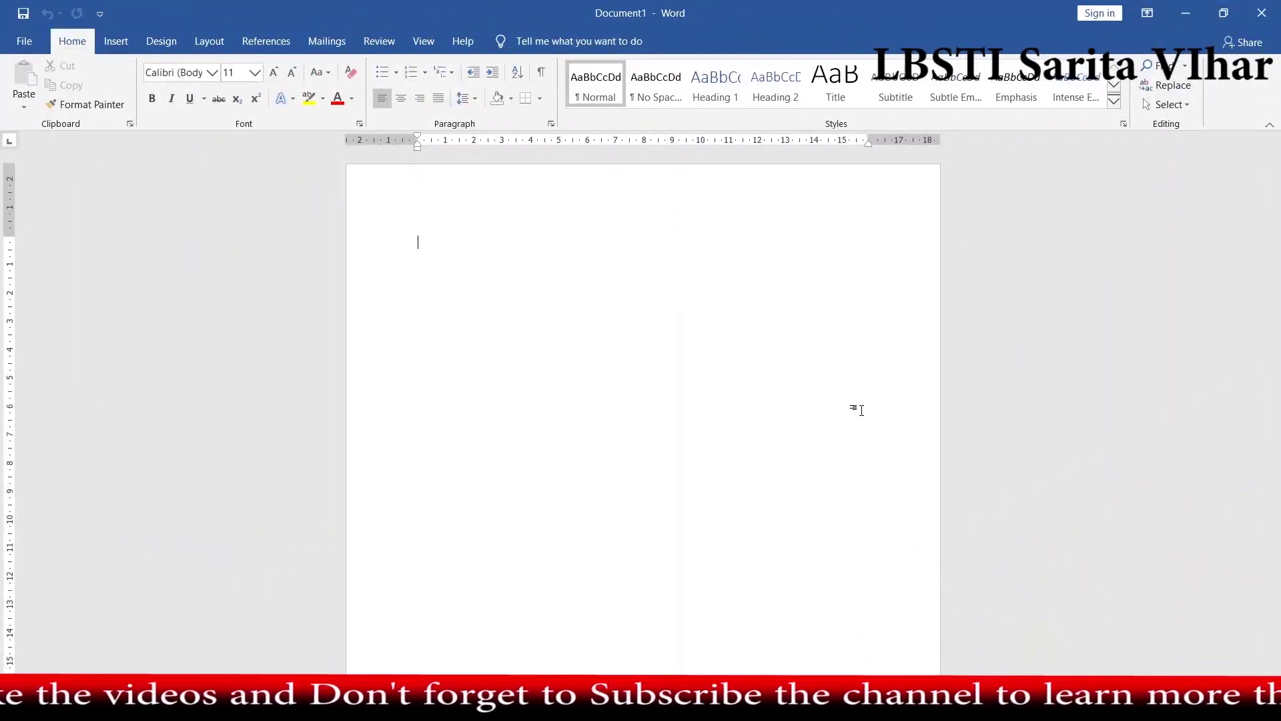
- Paste the five Notepad sample paragraphs into Document1 and enlarge all the text to 16 point
key("alt+Tab")
key("ctrl+a")
key("ctrl+c")
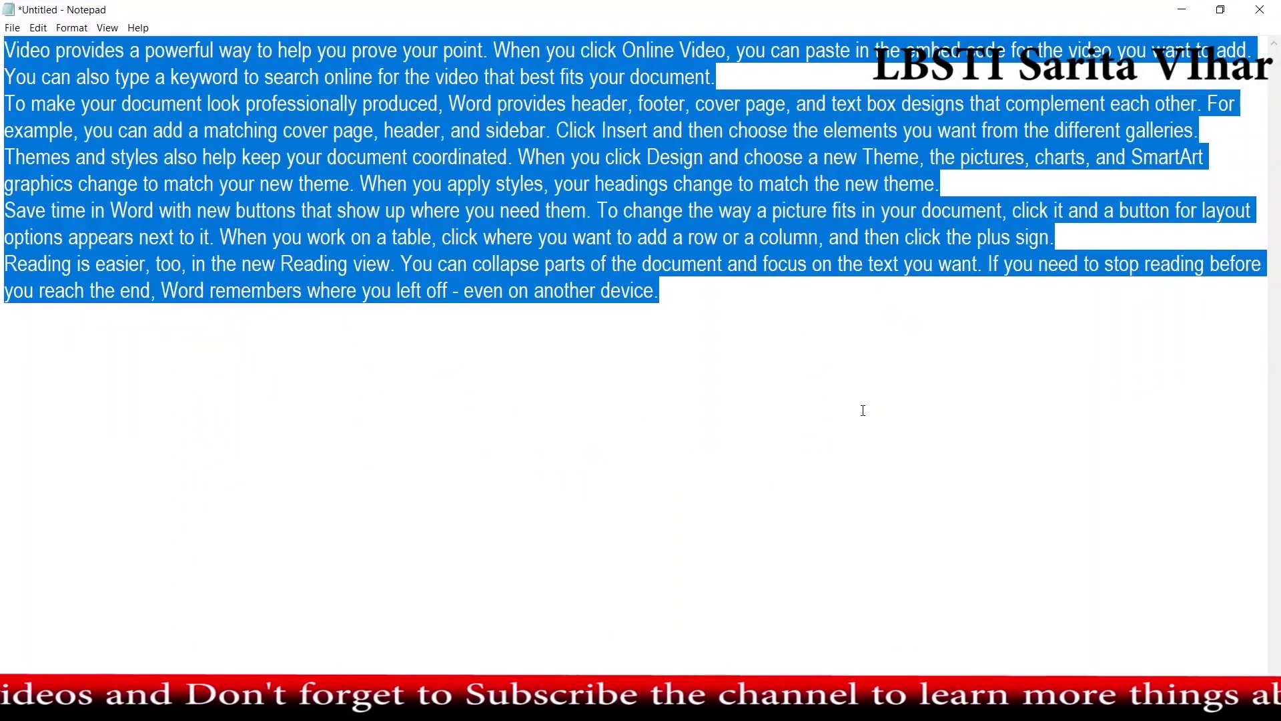
key("alt+Tab")
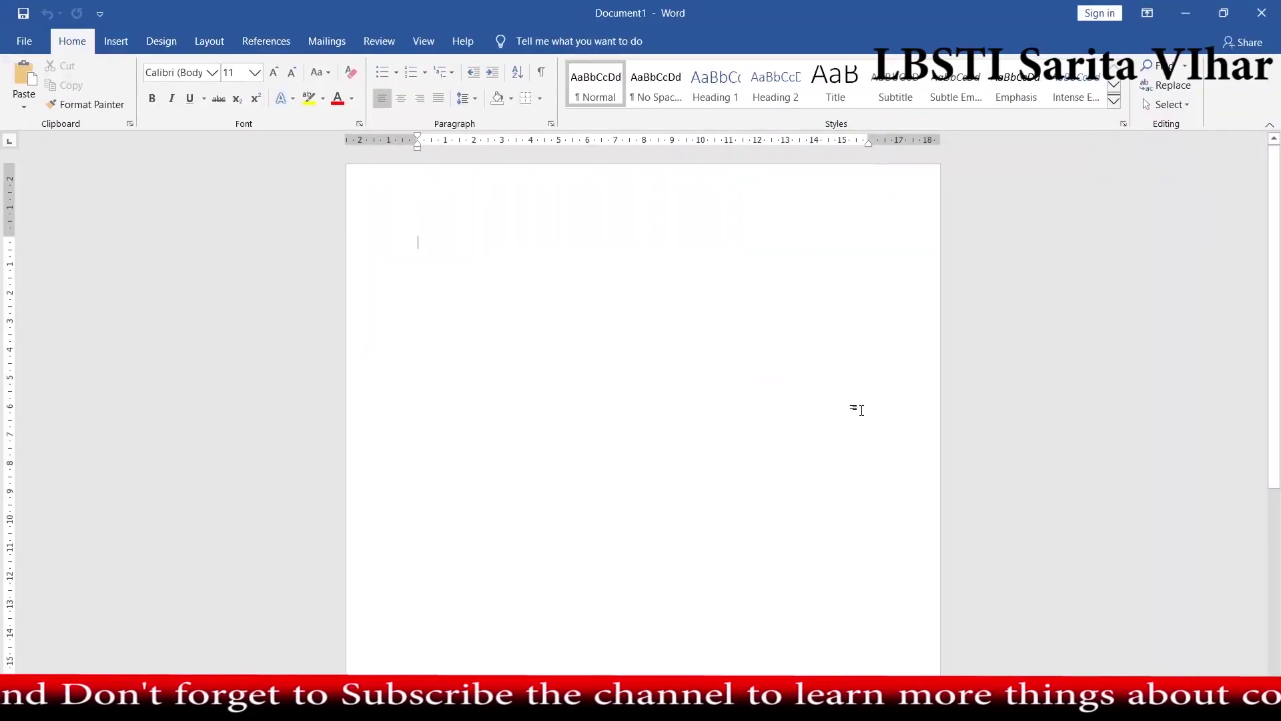
key("ctrl+v")
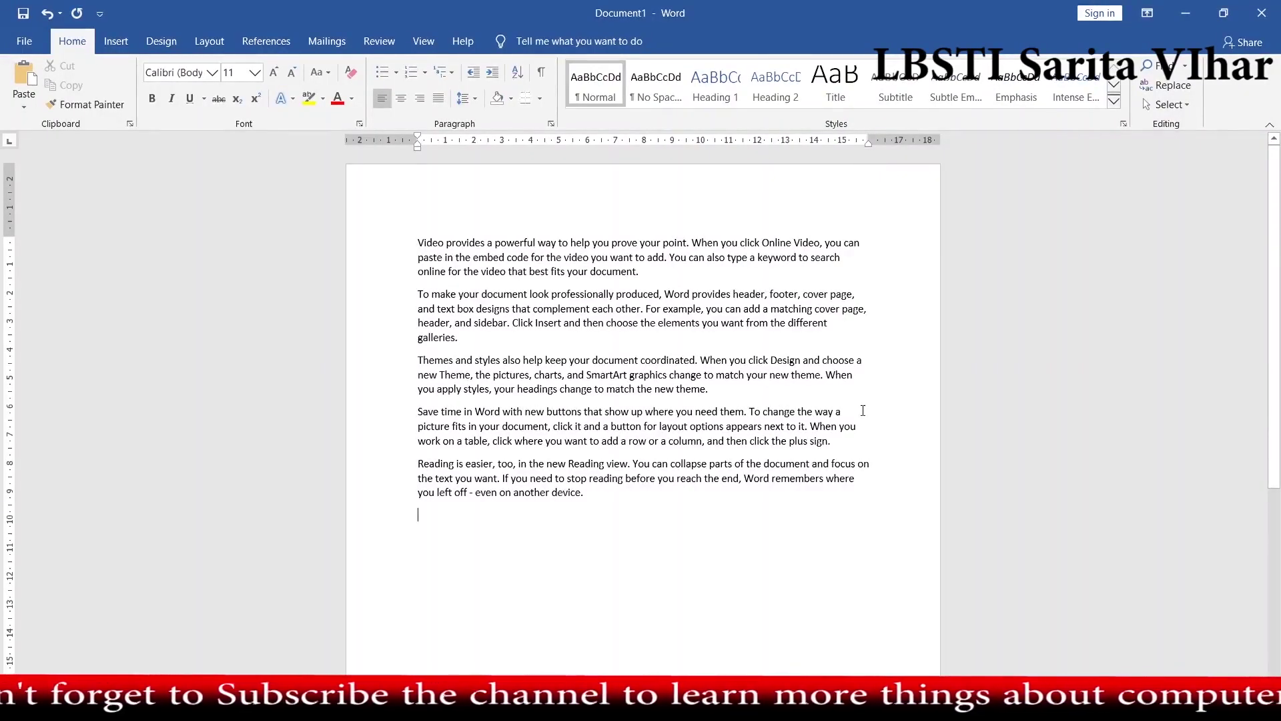
key("ctrl+a")
key("ctrl+shift+period")
key("ctrl+shift+period")
key("ctrl+shift+period")
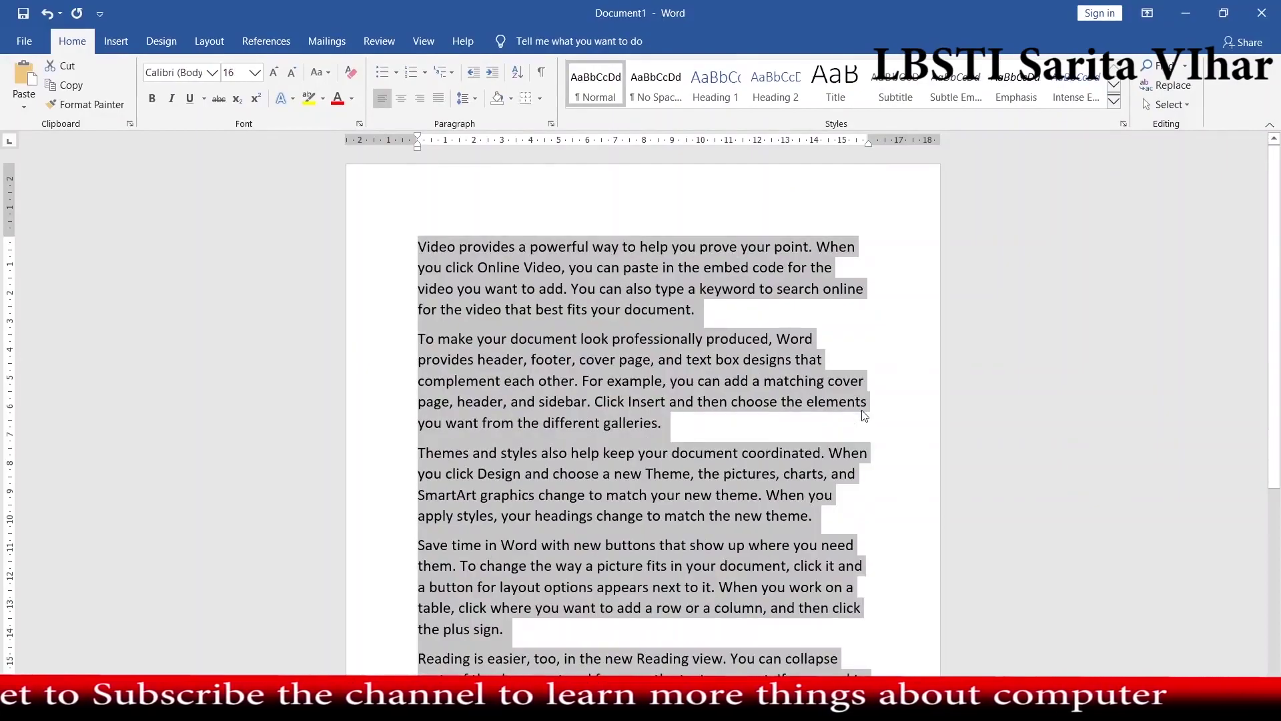
scroll(696, 433, "down", 1)
left_click(504, 219)
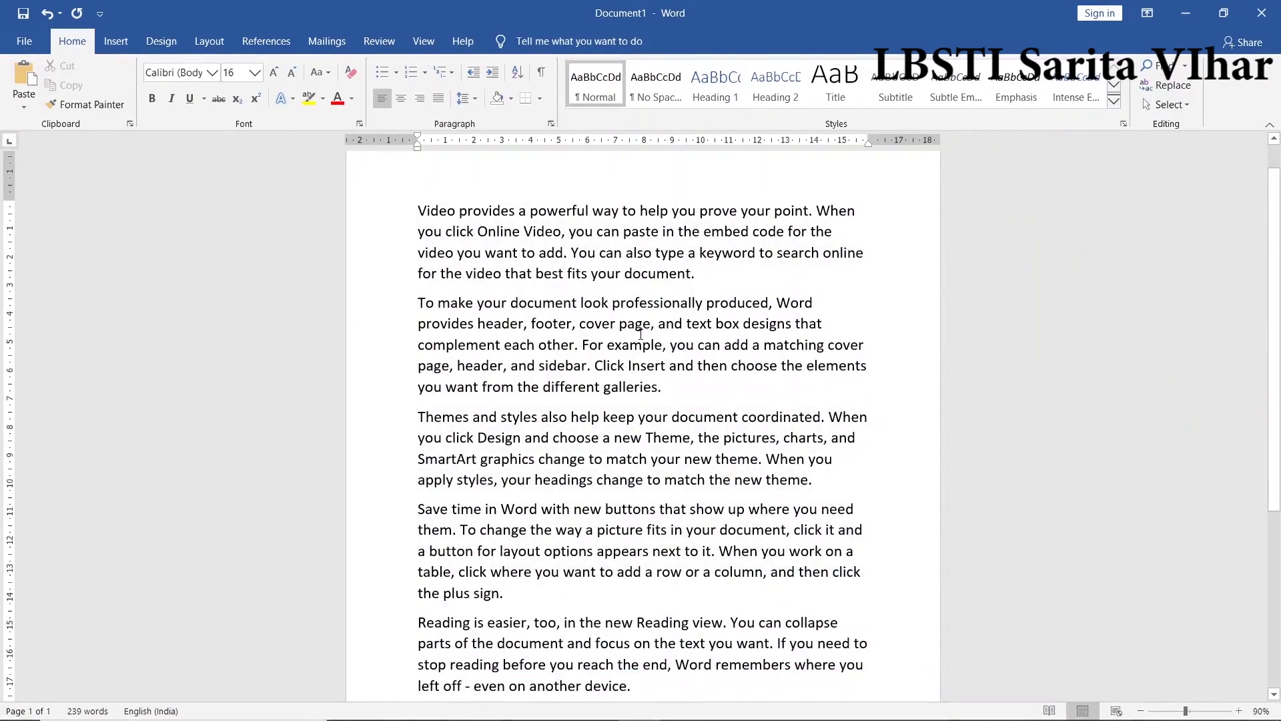
scroll(646, 330, "down", 1)
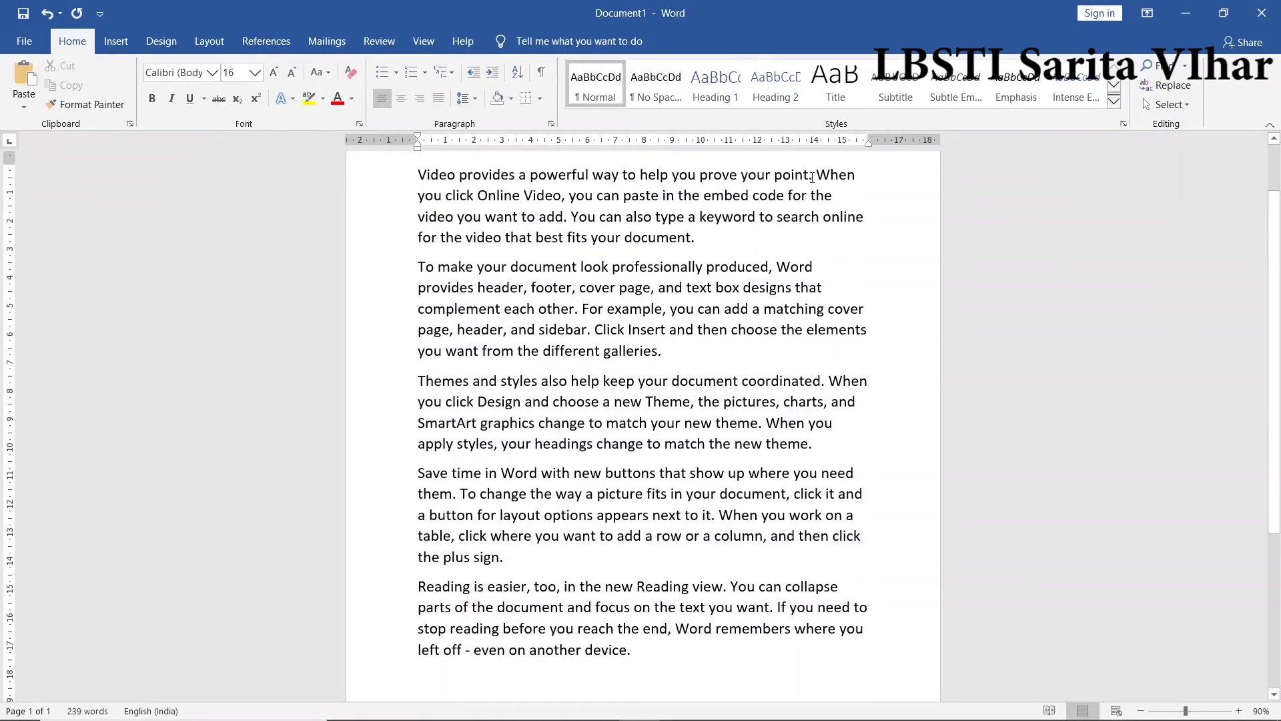
- Move the opening sentence onto its own line, then paste a copy back at the paragraph's start
left_click_drag(809, 176, 418, 175)
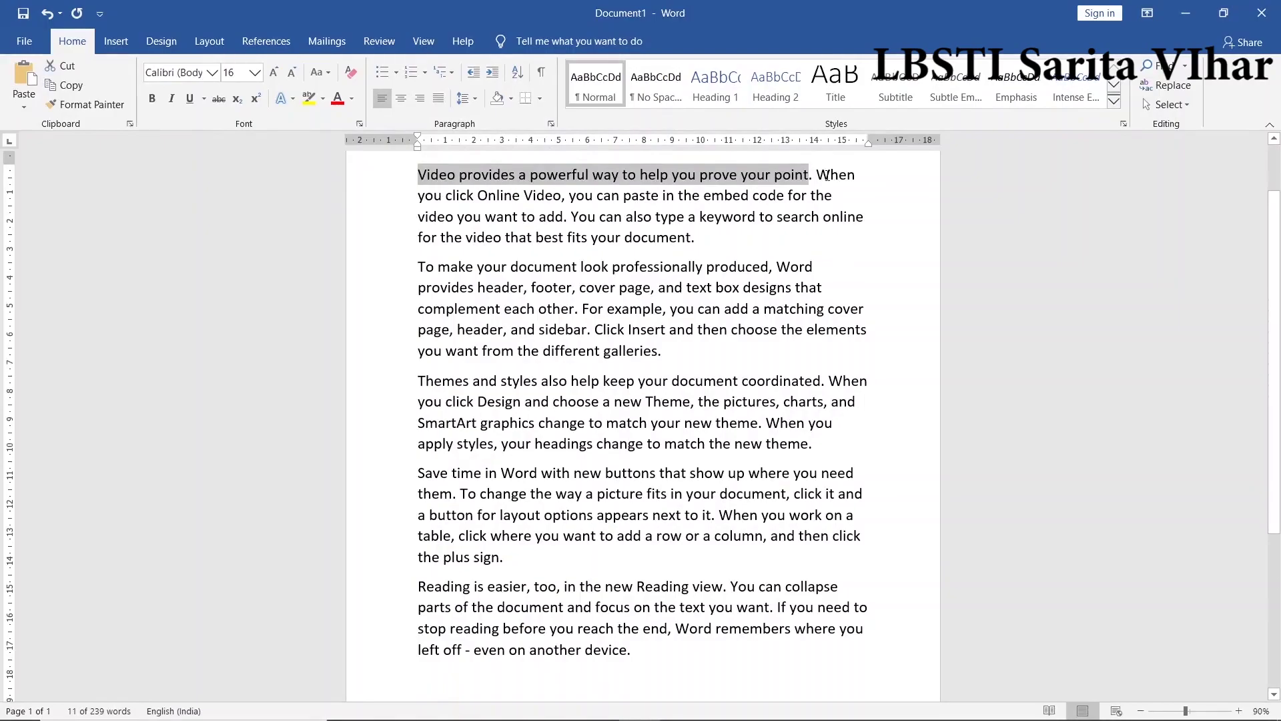
left_click(66, 71)
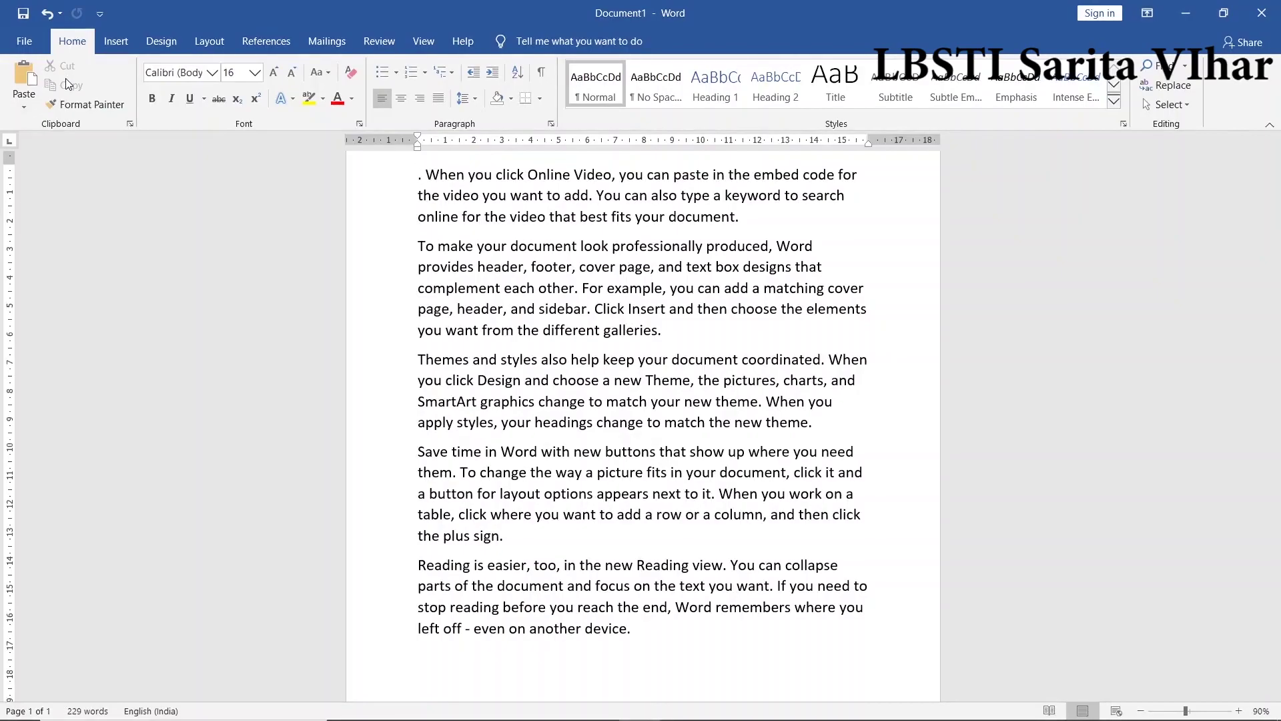
key("Delete")
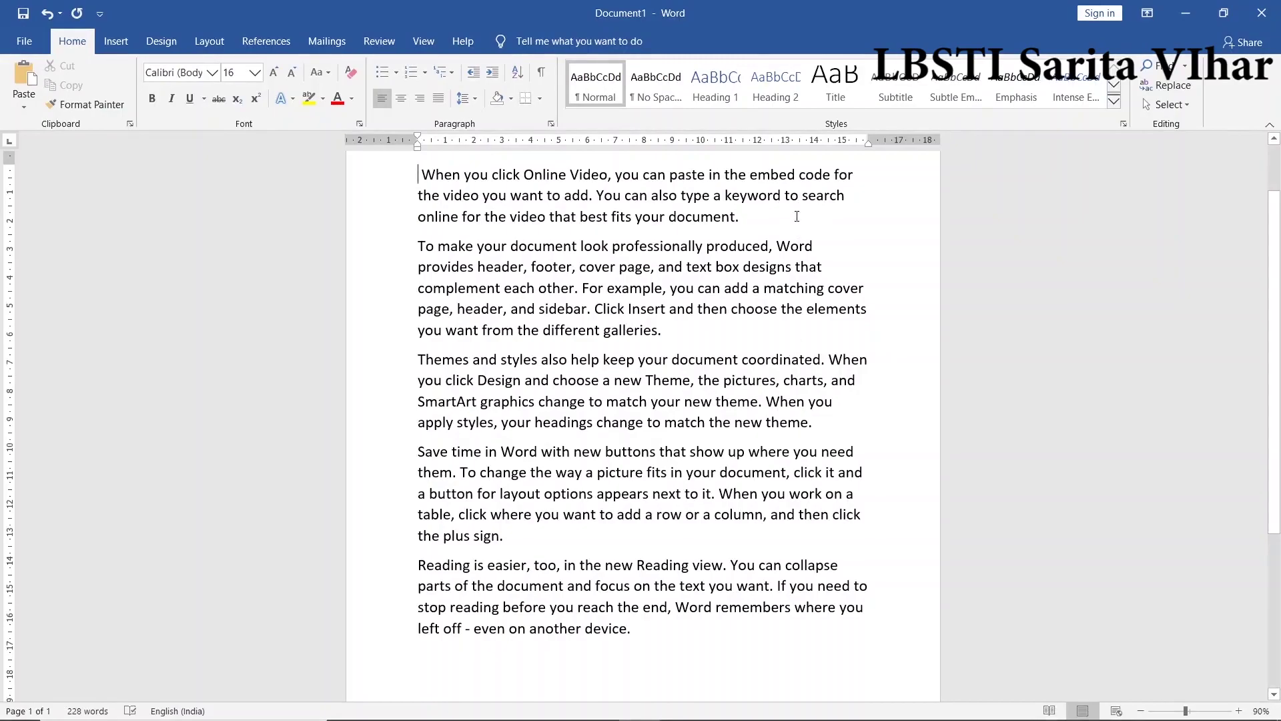
key("Return")
key("Return")
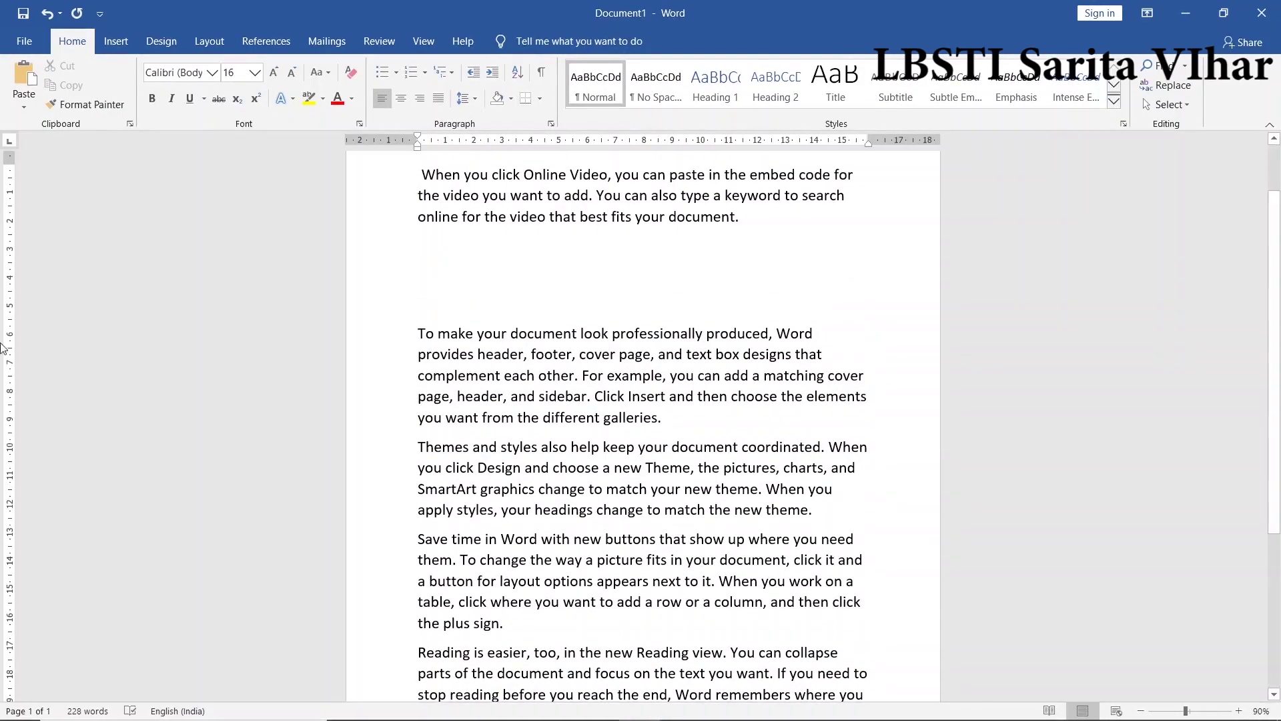
left_click(25, 67)
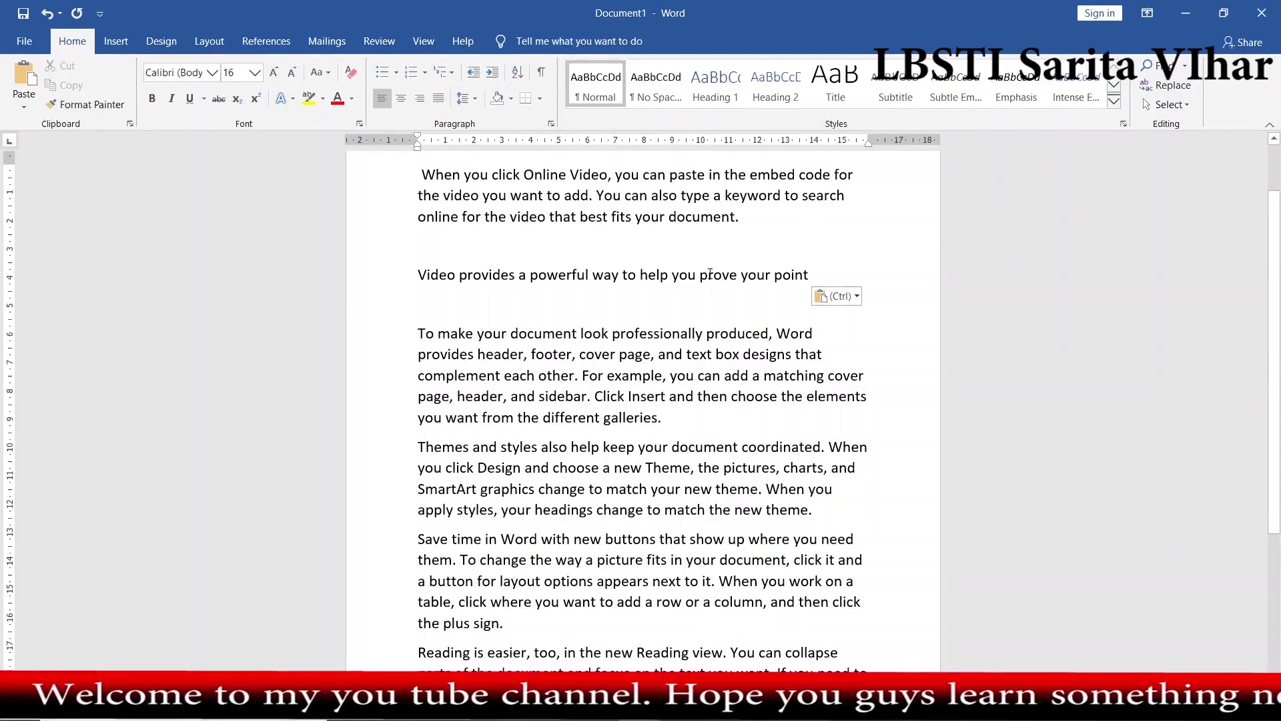
left_click_drag(856, 276, 418, 277)
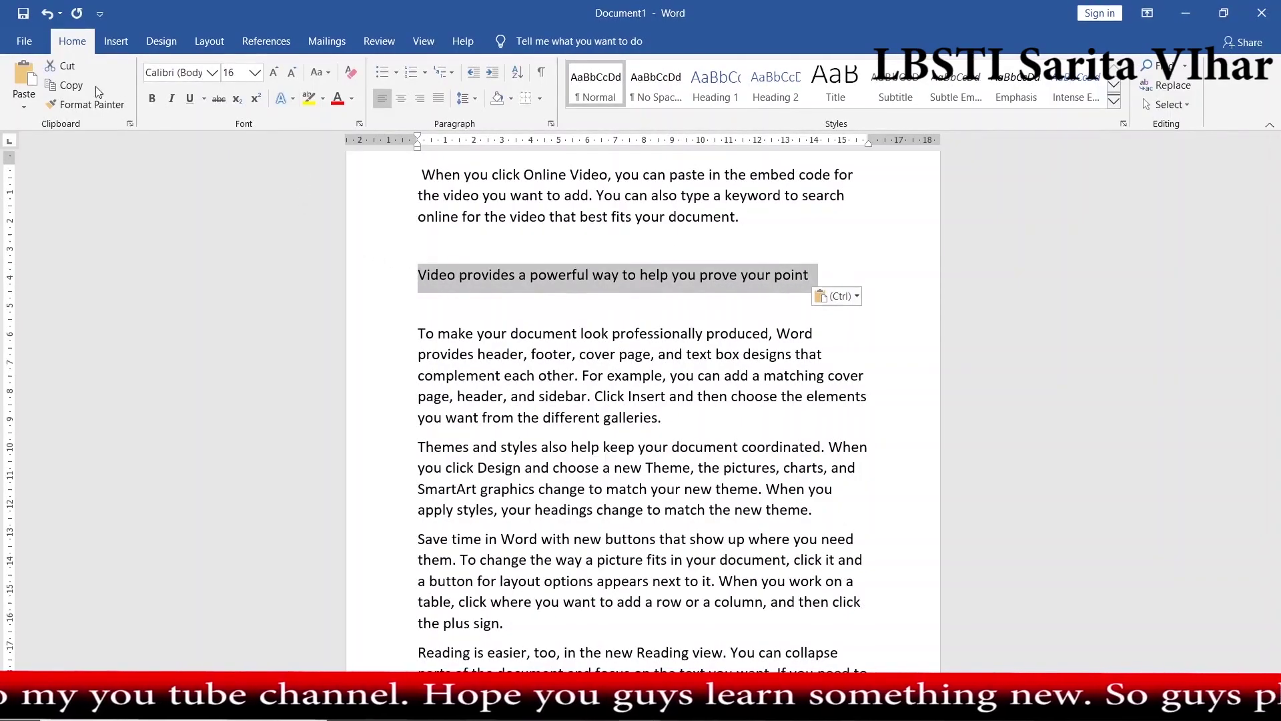
left_click(78, 84)
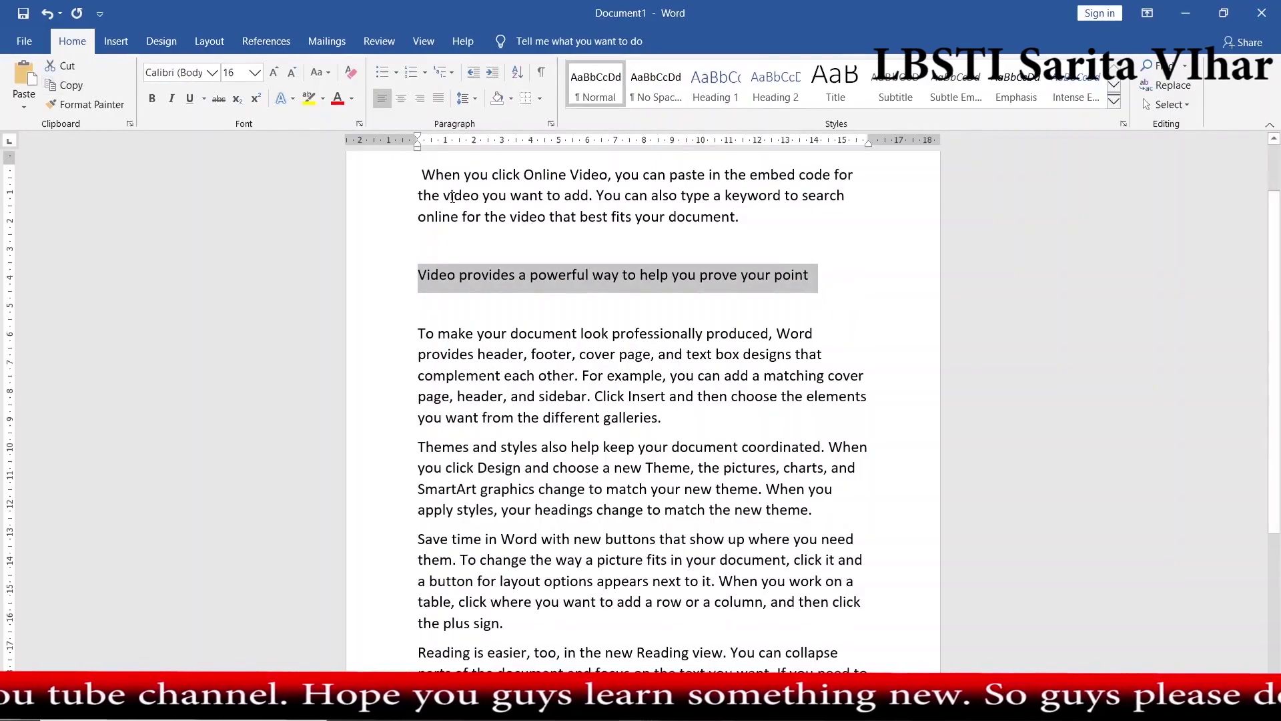
left_click(415, 174)
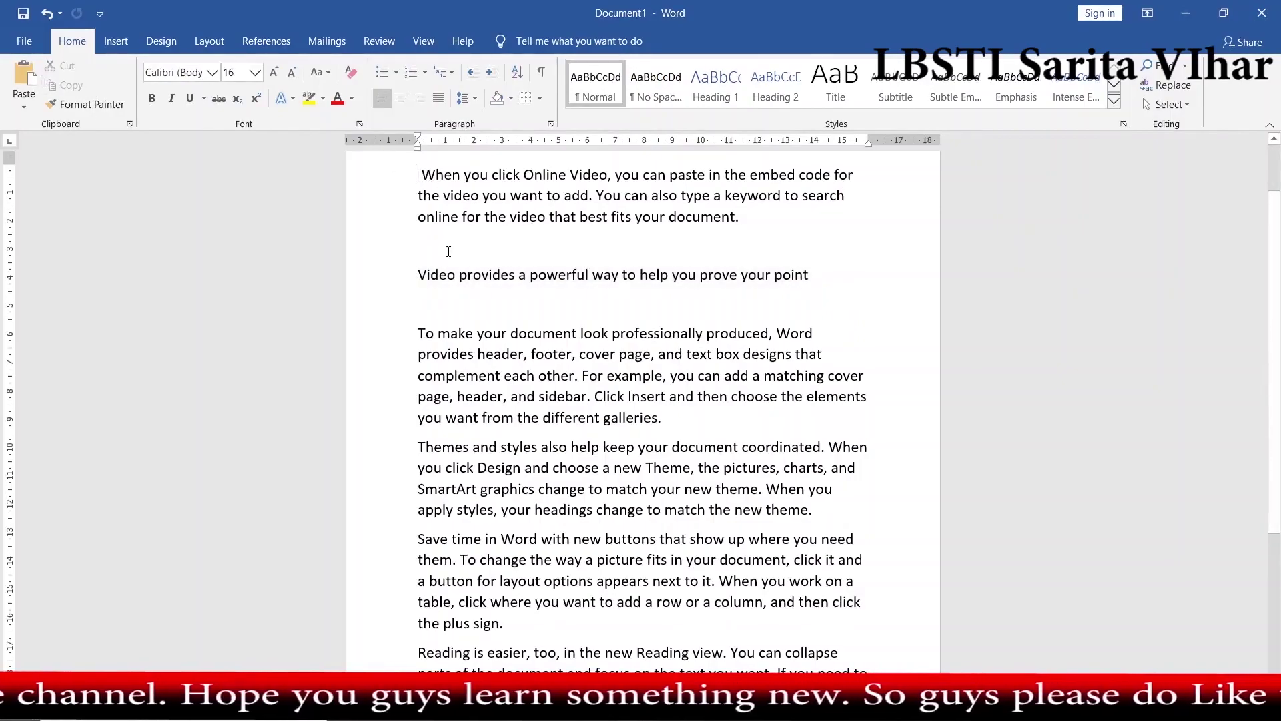
left_click(18, 78)
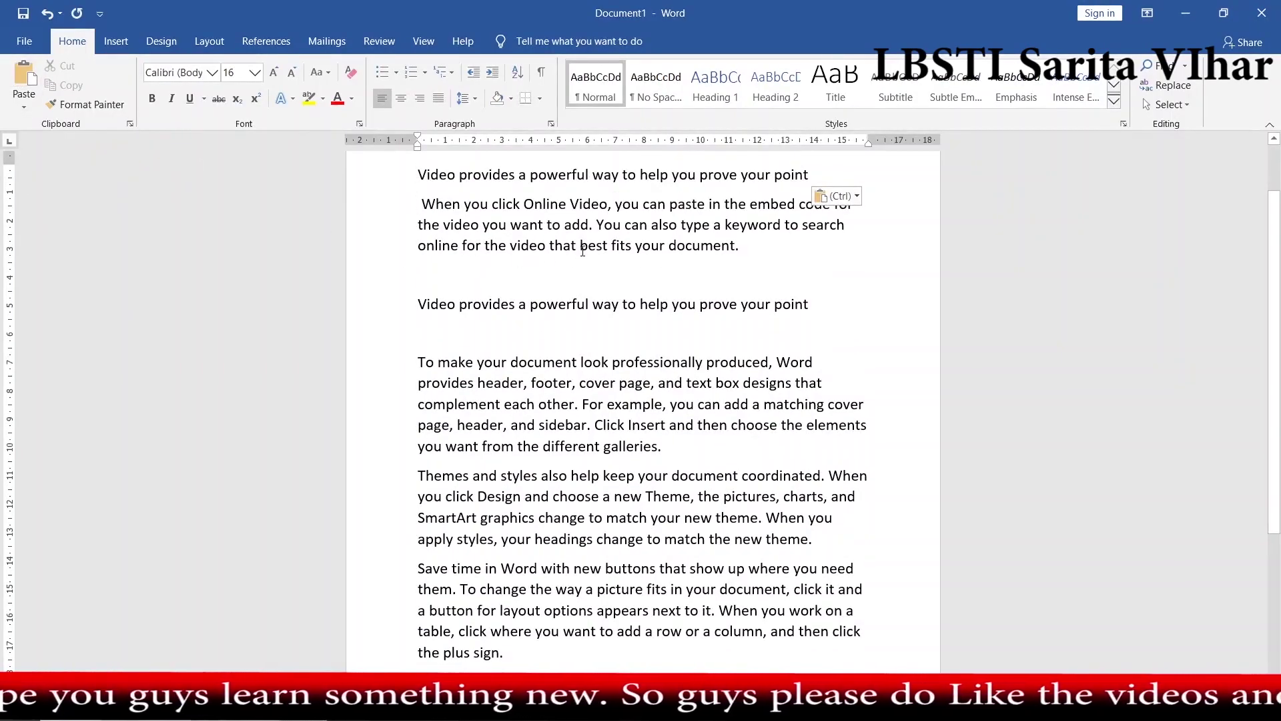
key("BackSpace")
type(".  When")
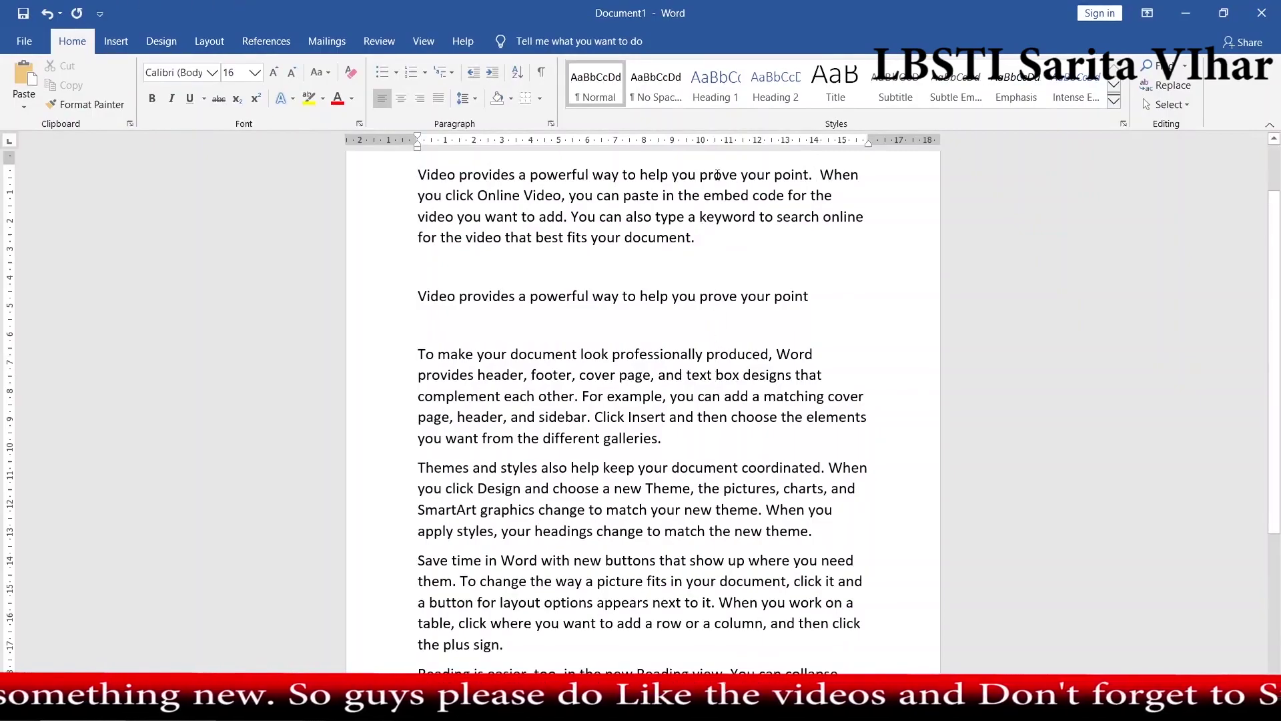
- Delete the extra sentence copies and blank lines, leaving only the five sample paragraphs
left_click_drag(717, 175, 773, 175)
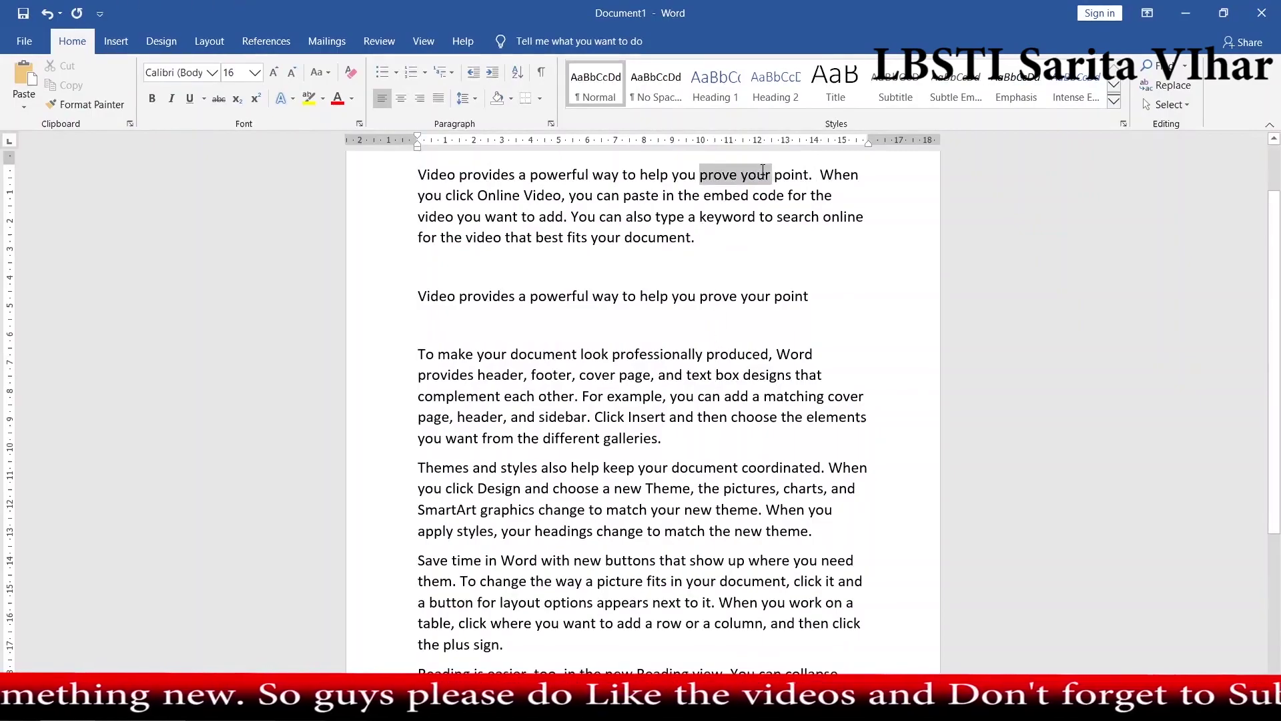
left_click_drag(809, 297, 384, 261)
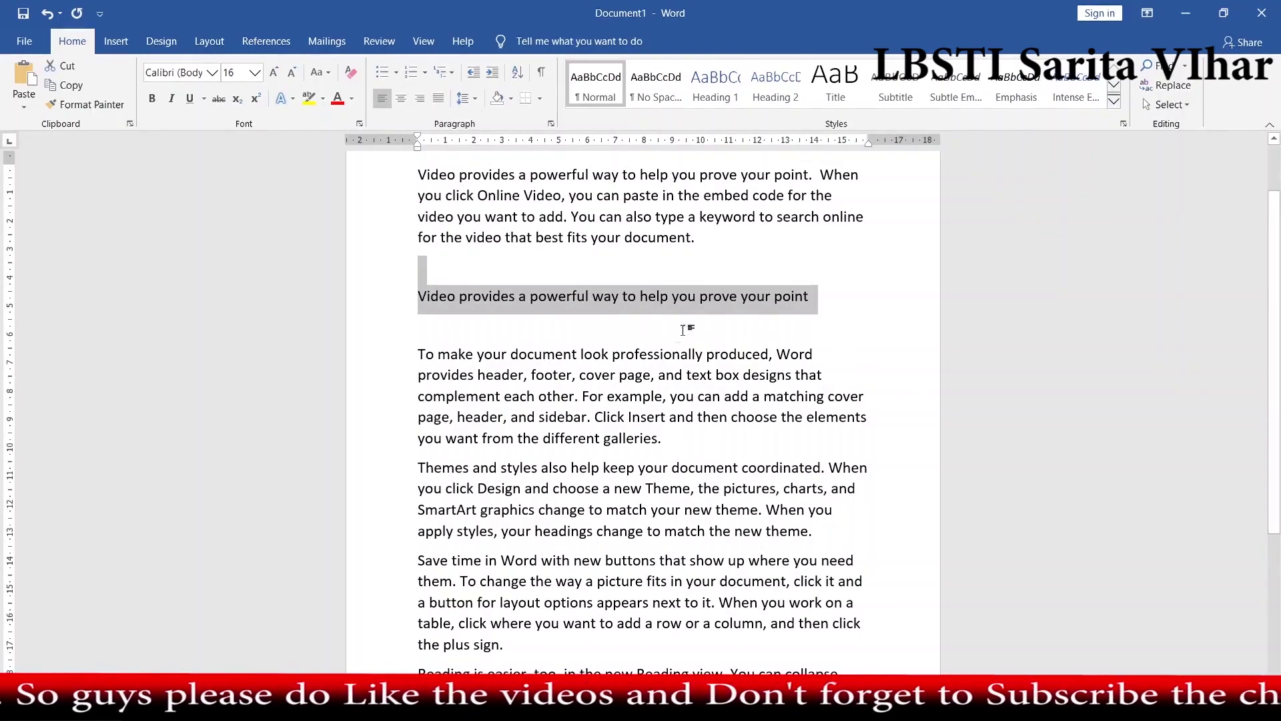
scroll(753, 337, "down", 2)
scroll(734, 314, "down", 1)
scroll(701, 266, "up", 3)
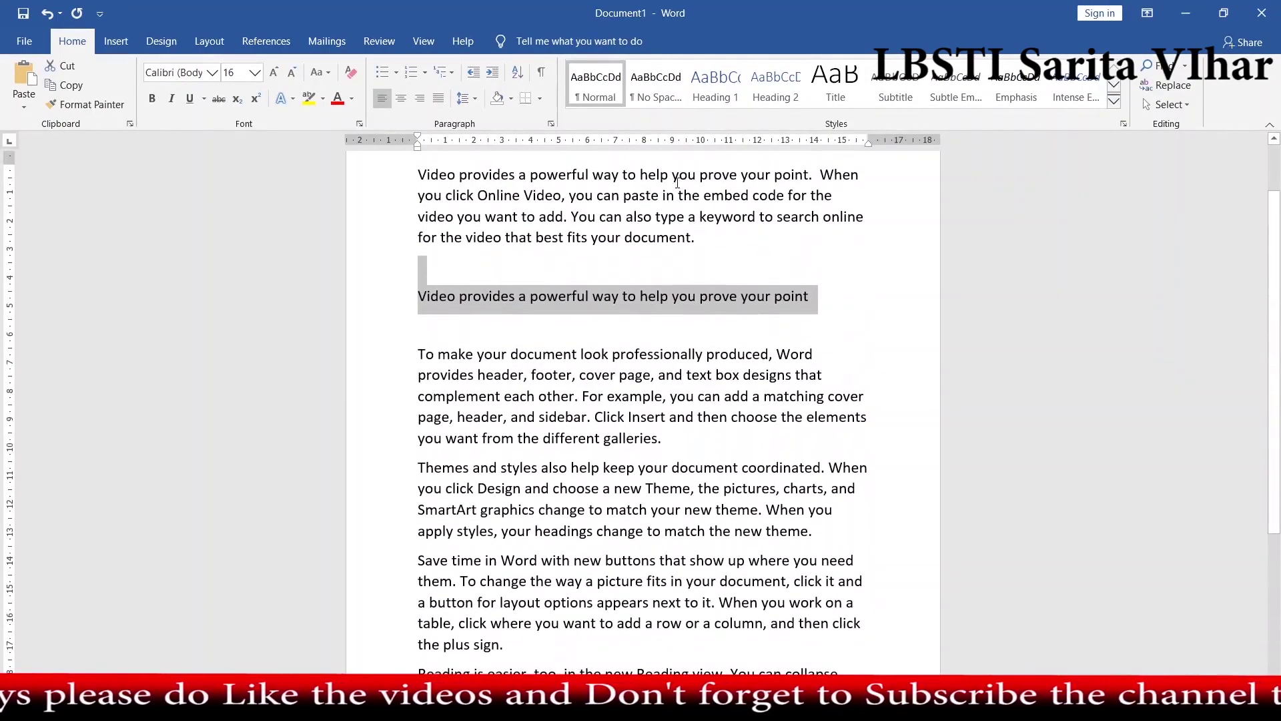
left_click(834, 295)
key("Return")
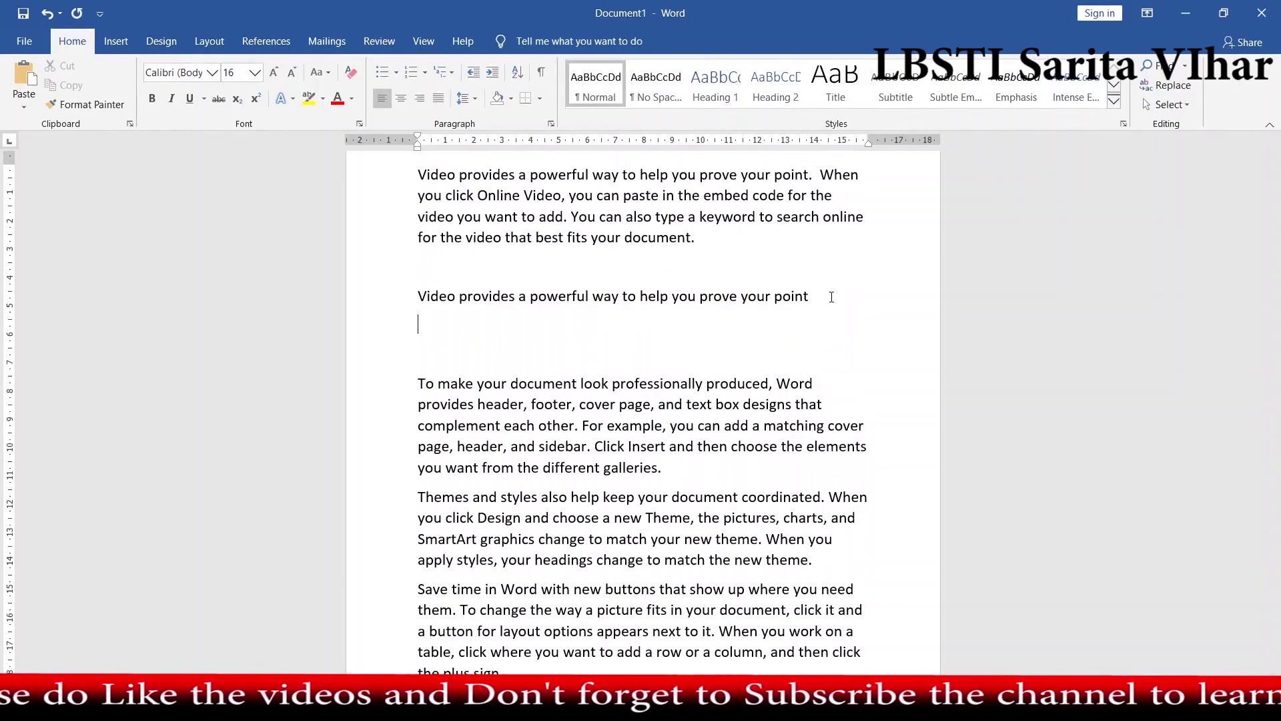
key("ctrl+v")
key("ctrl+v")
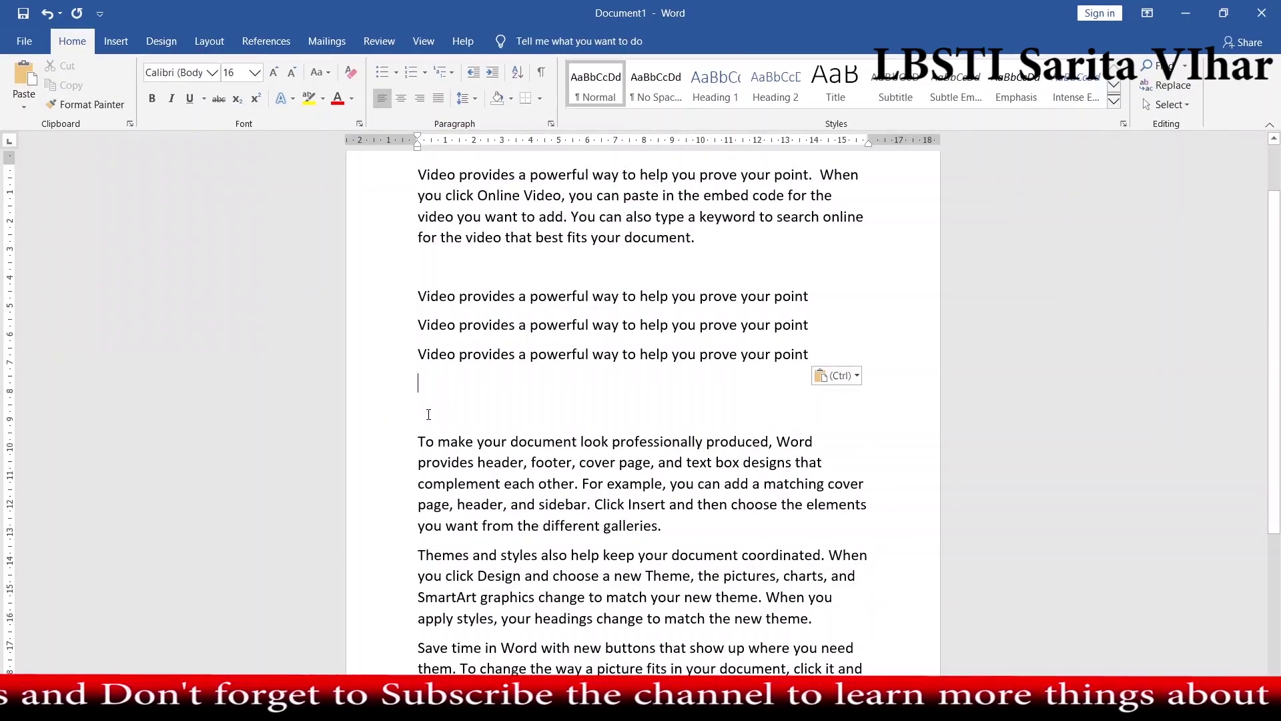
left_click_drag(428, 415, 413, 293)
key("Delete")
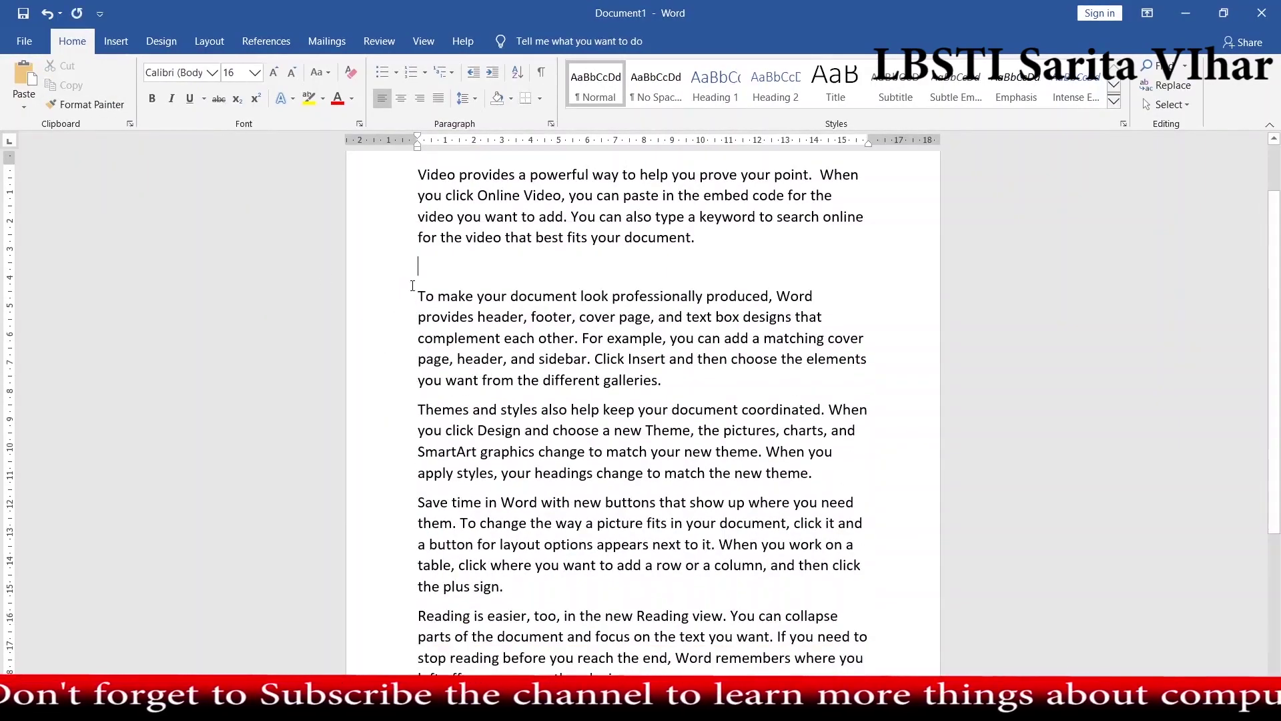
key("Delete")
scroll(437, 299, "up", 1)
scroll(513, 300, "down", 2)
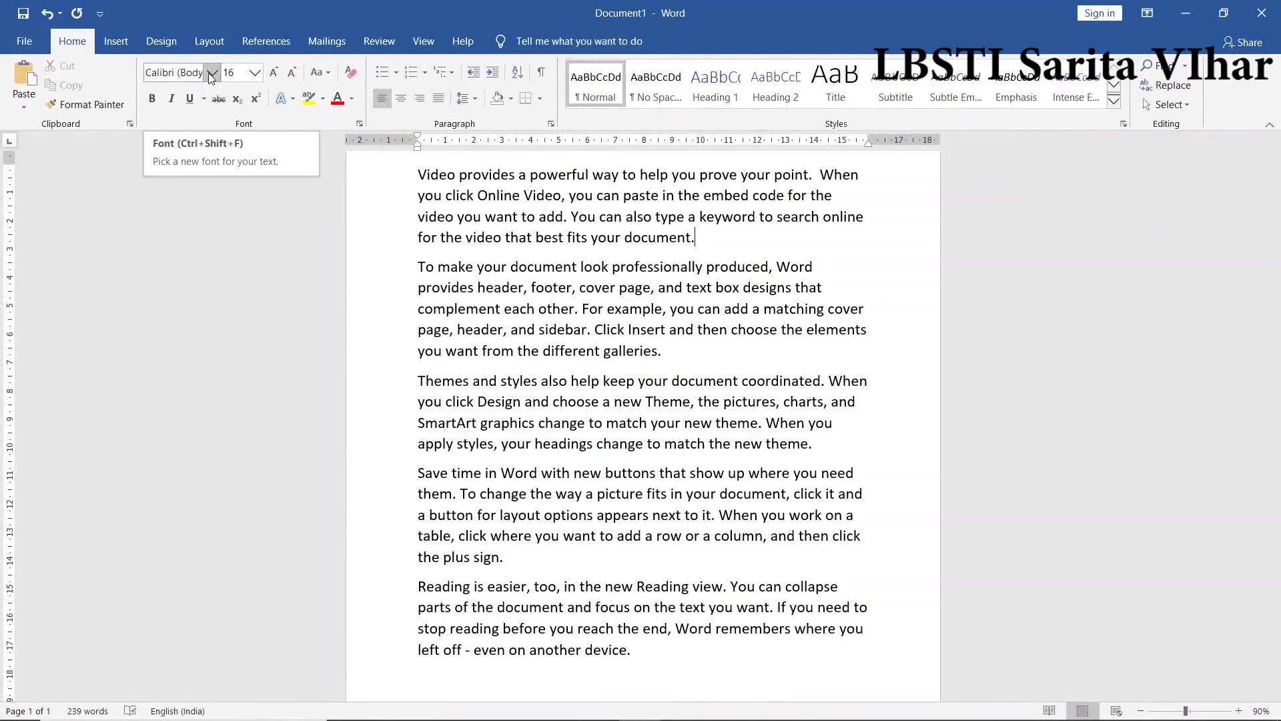
- Set the first paragraph's first sentence in Adobe Garamond Pro
left_click(213, 74)
scroll(226, 179, "down", 5)
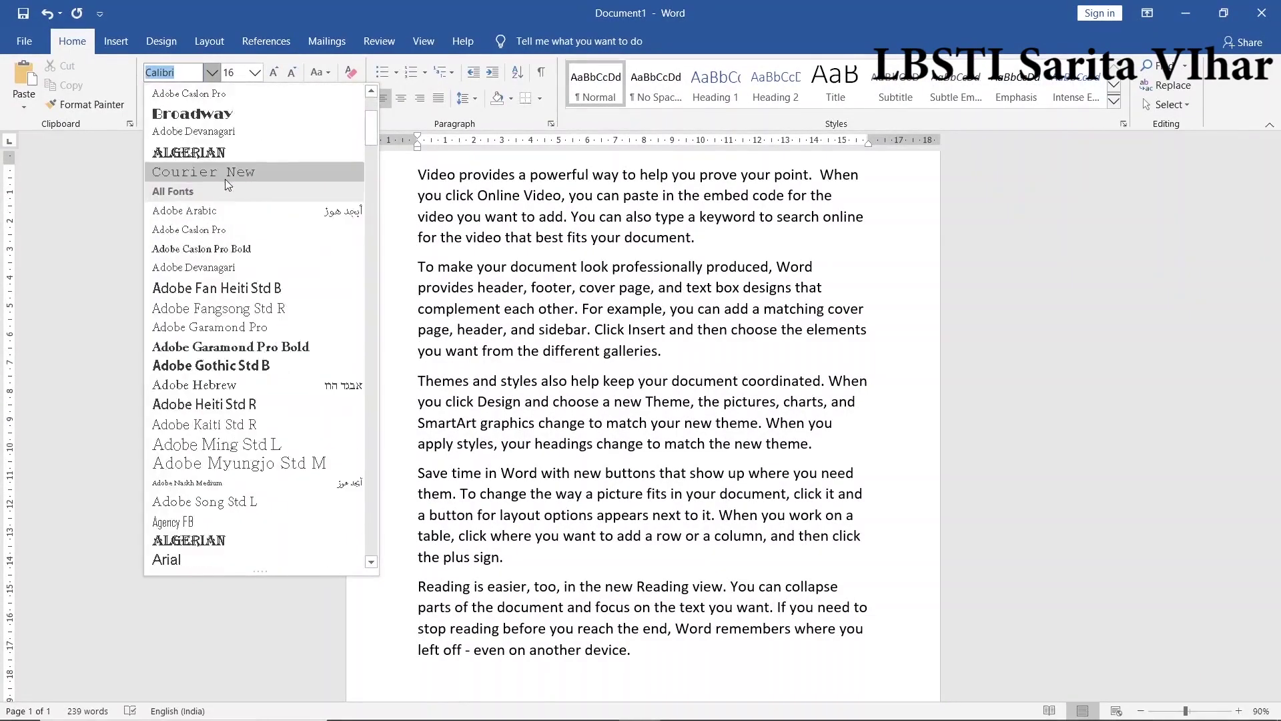
scroll(232, 202, "down", 2)
scroll(233, 202, "down", 8)
scroll(232, 201, "down", 6)
scroll(232, 202, "down", 6)
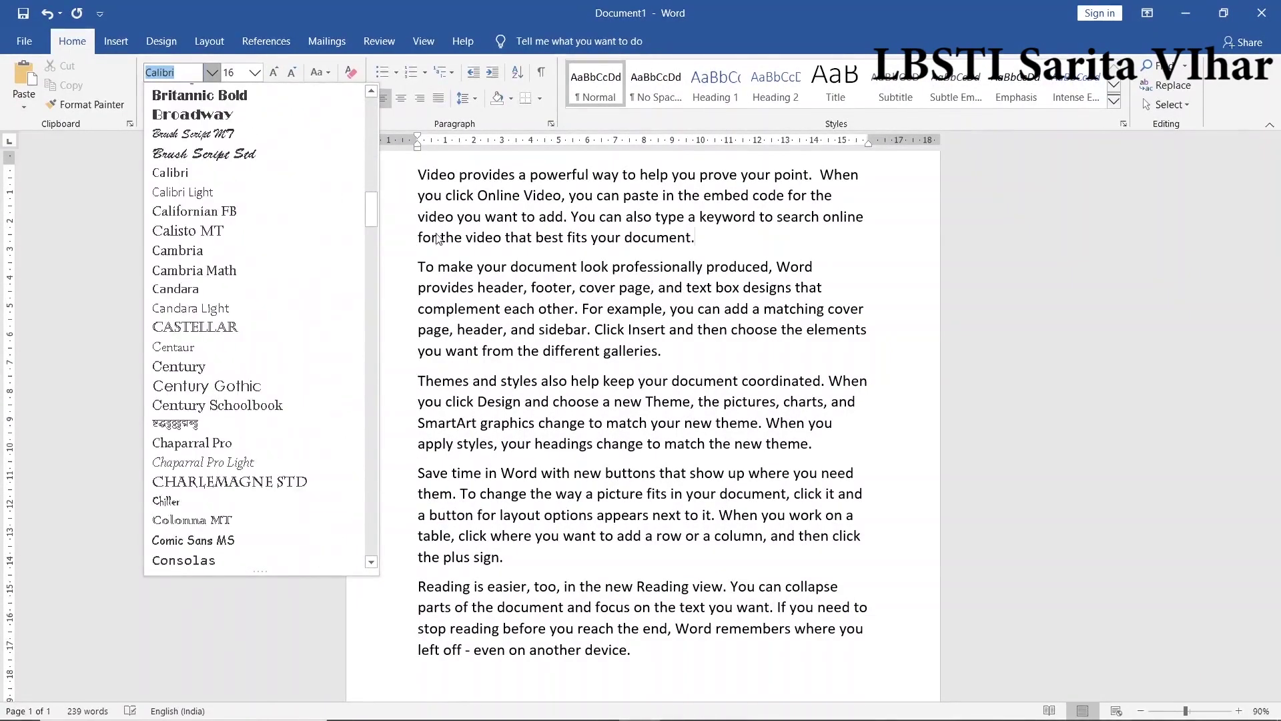
scroll(922, 198, "up", 1)
scroll(921, 198, "down", 2)
scroll(868, 227, "up", 2)
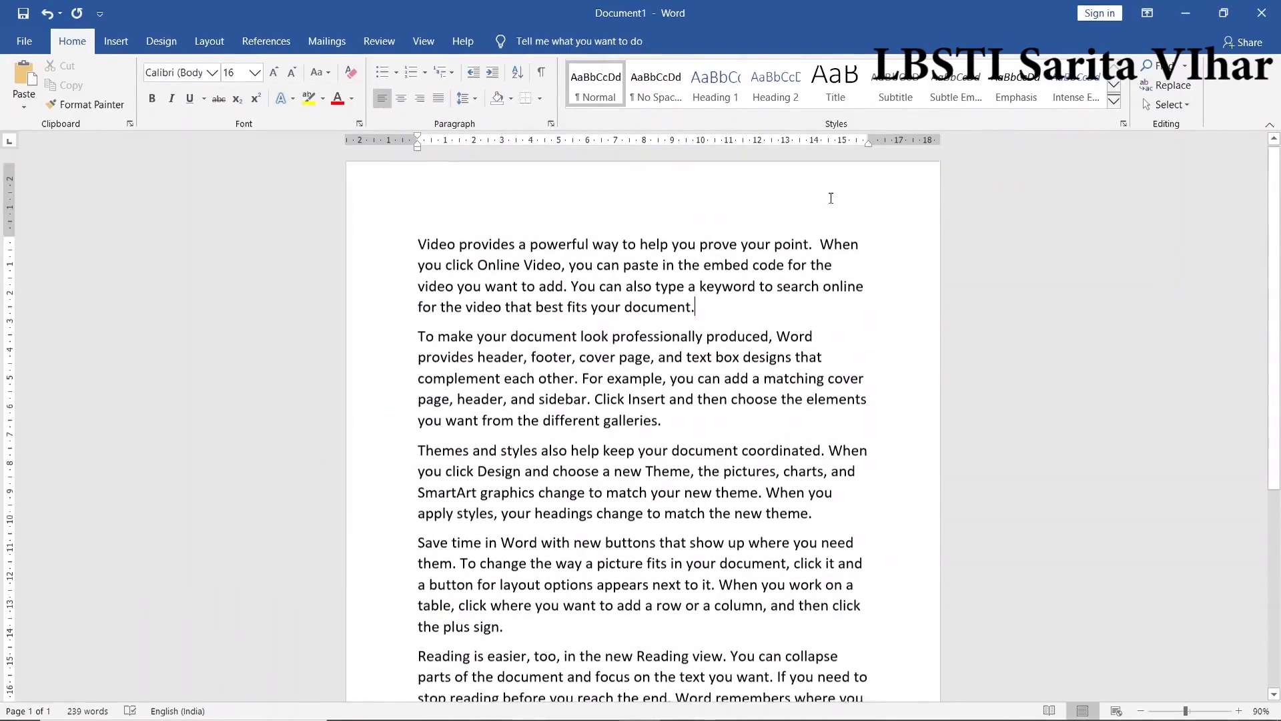
left_click_drag(819, 245, 418, 247)
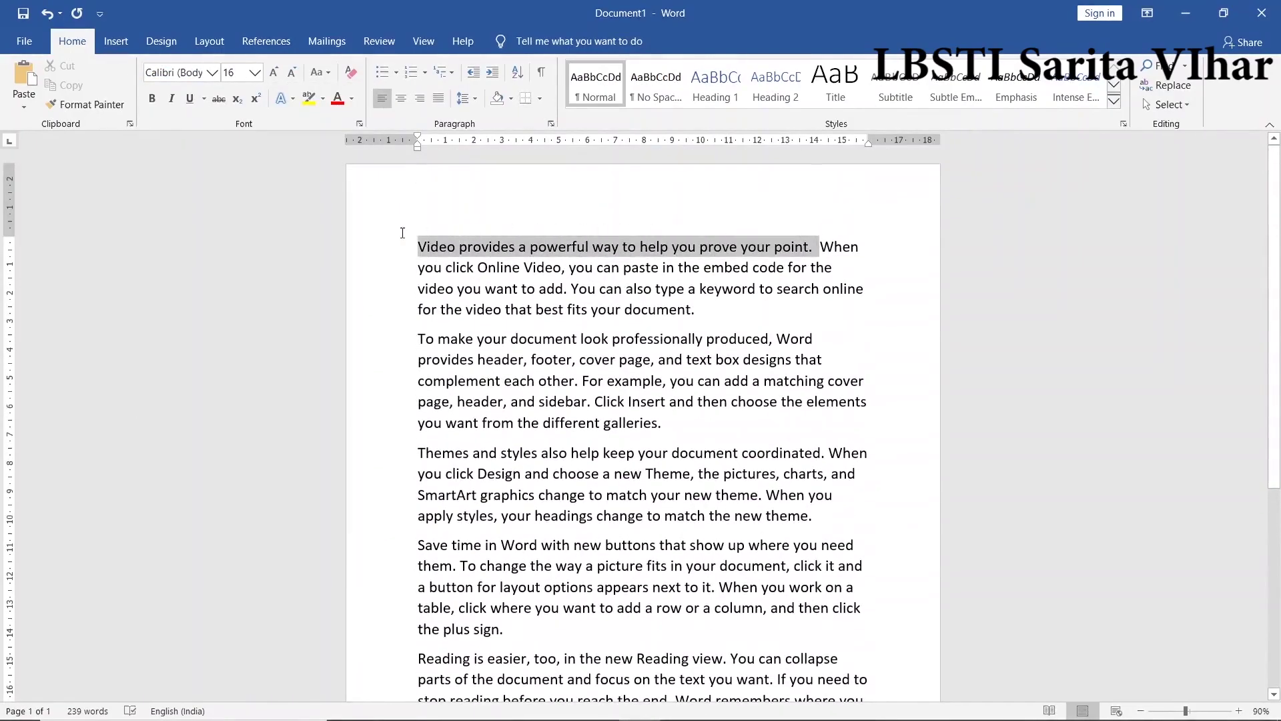
left_click(213, 73)
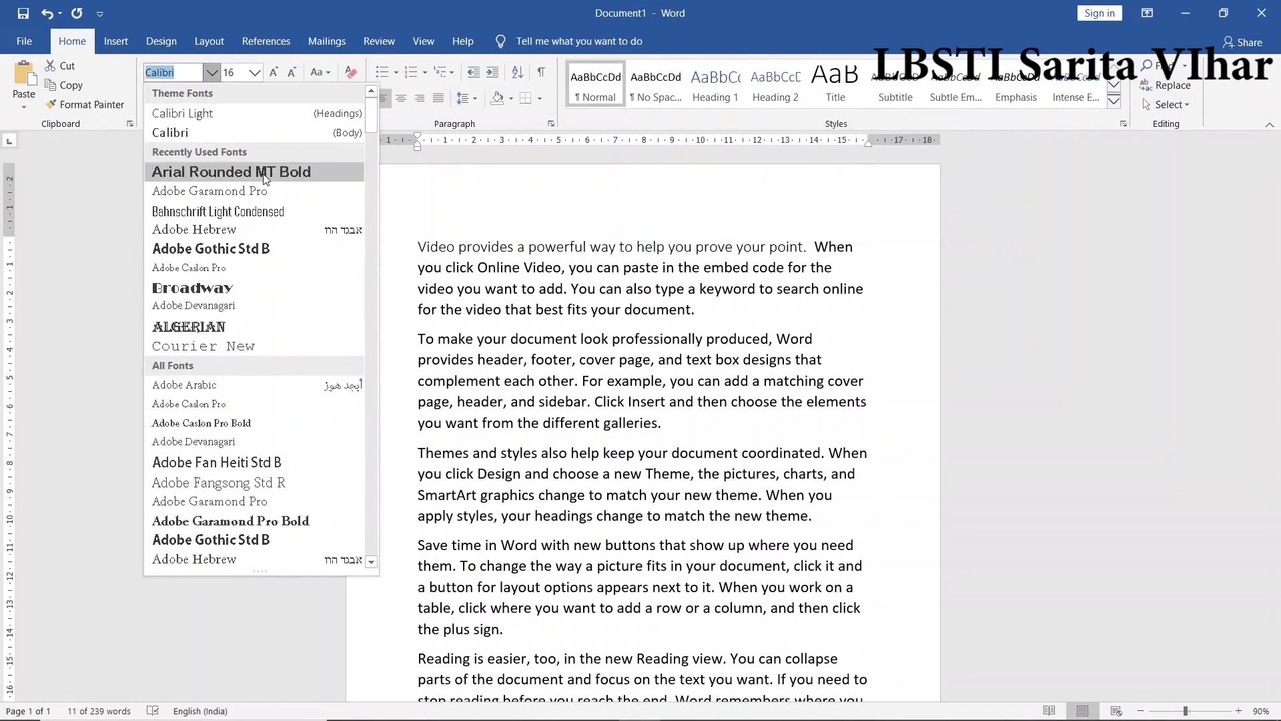
left_click(261, 190)
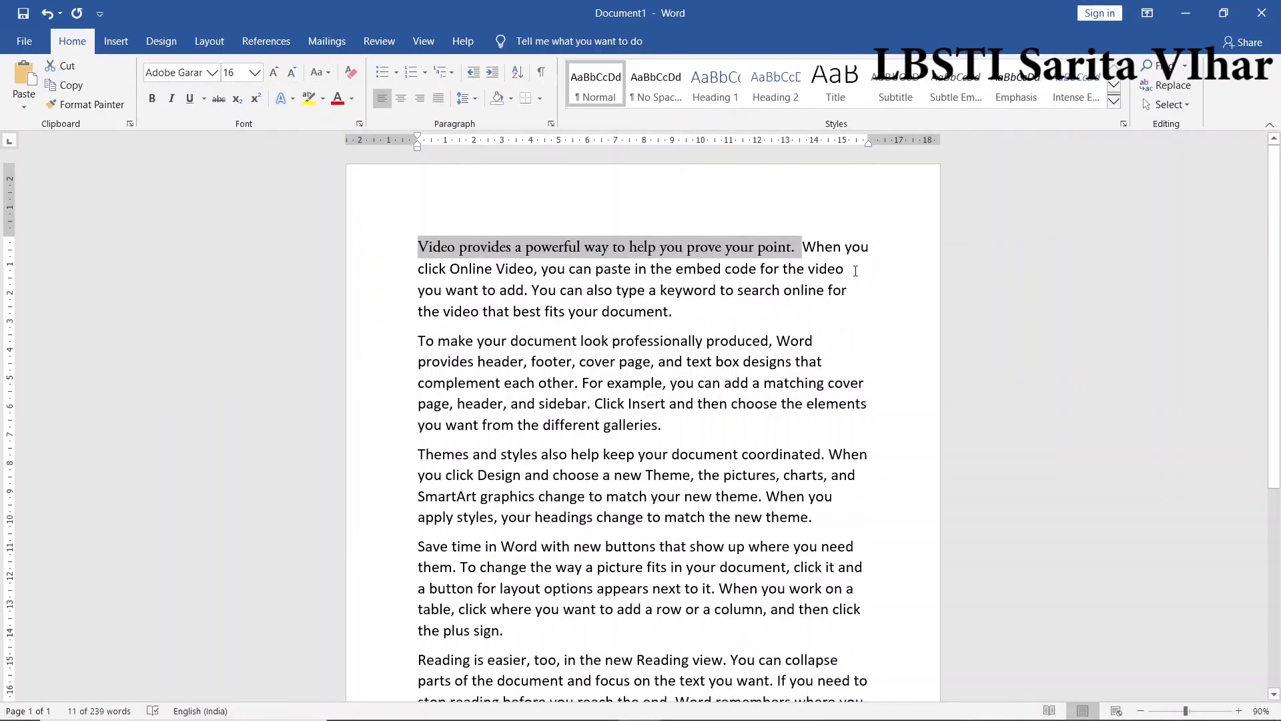
- Set the text starting 'When you' in Algerian and the last sentence in Broadway
left_click_drag(855, 271, 412, 266)
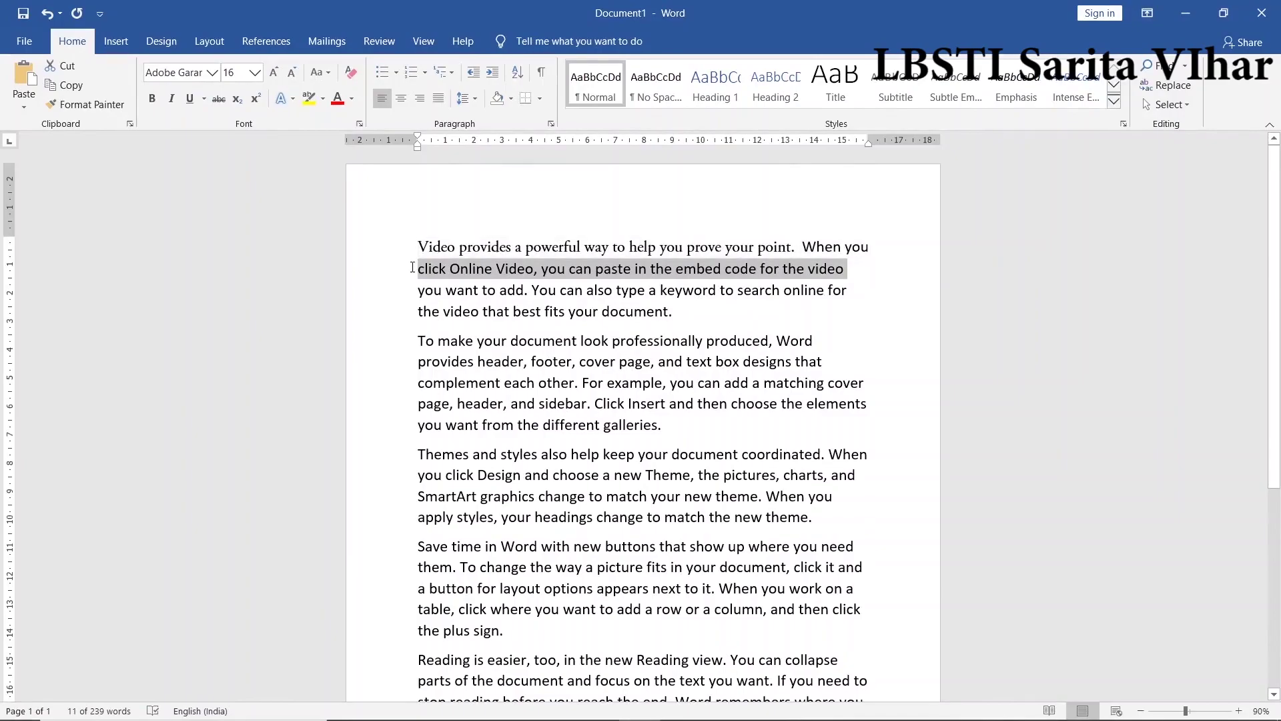
mouse_move(846, 269)
left_mouse_down()
mouse_move(820, 238)
mouse_move(791, 240)
left_mouse_up()
left_click(210, 73)
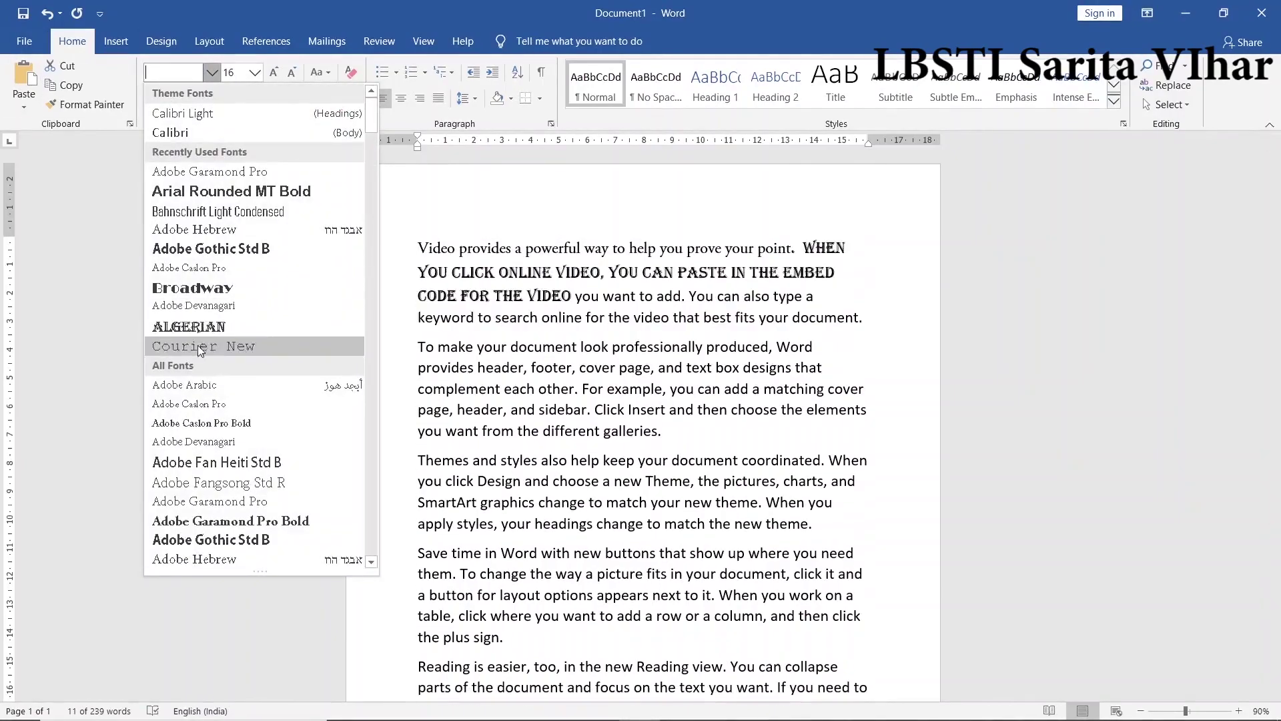
left_click(198, 342)
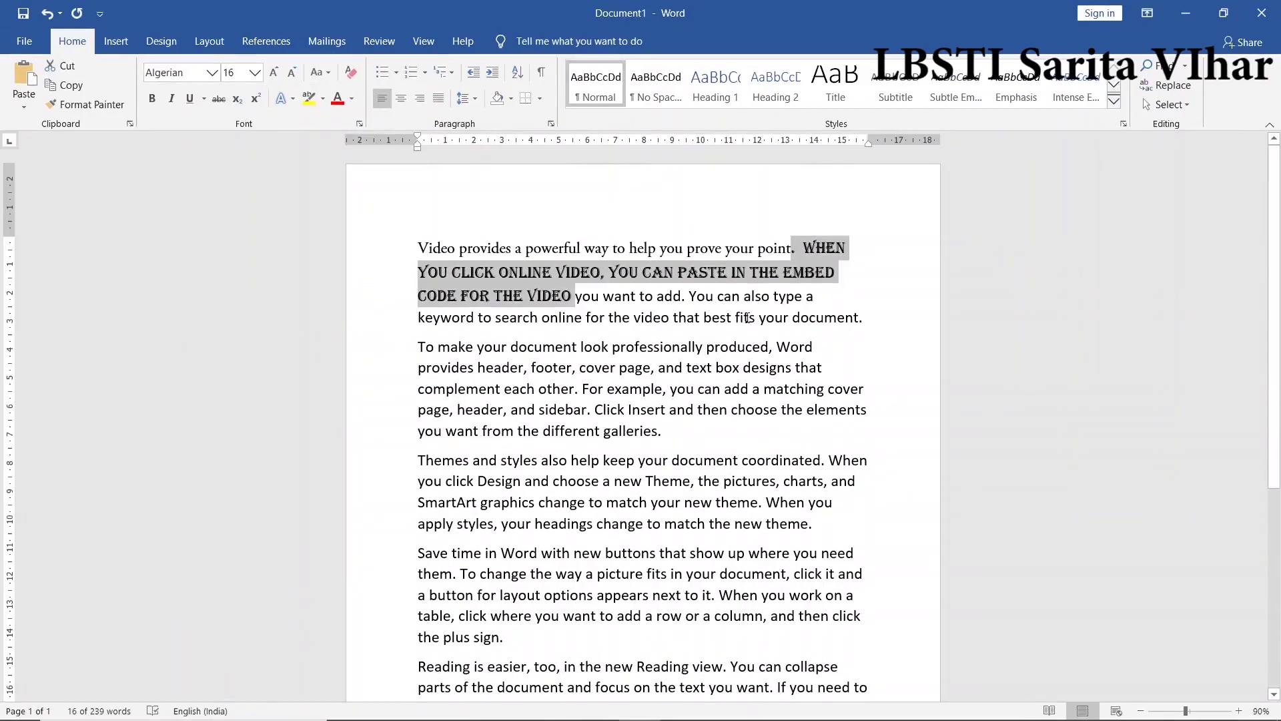
left_click_drag(868, 314, 694, 302)
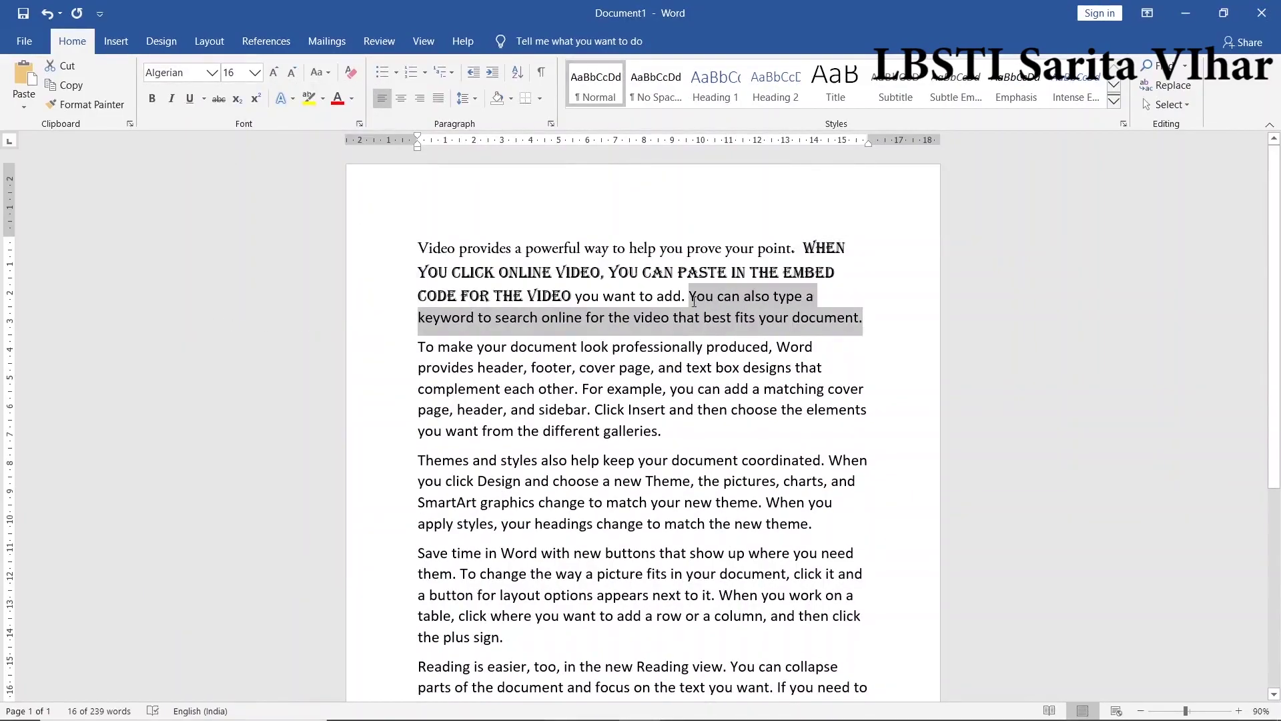
left_click(212, 72)
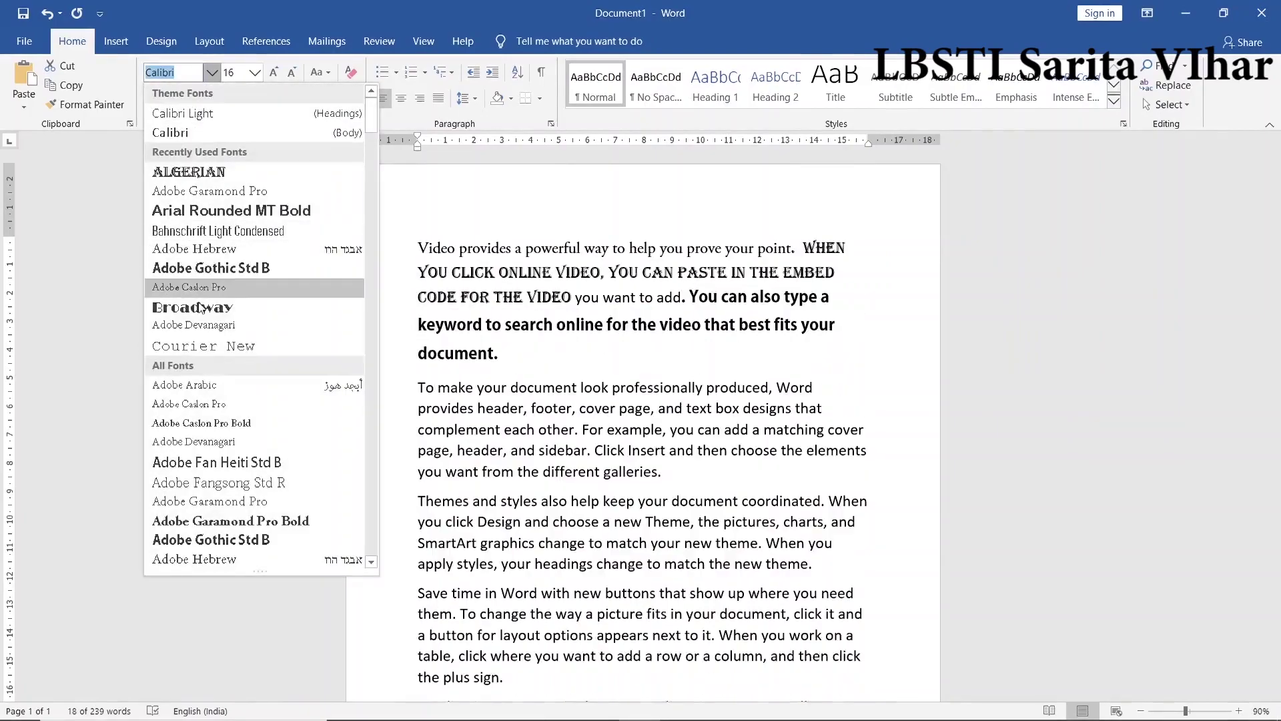
left_click(200, 311)
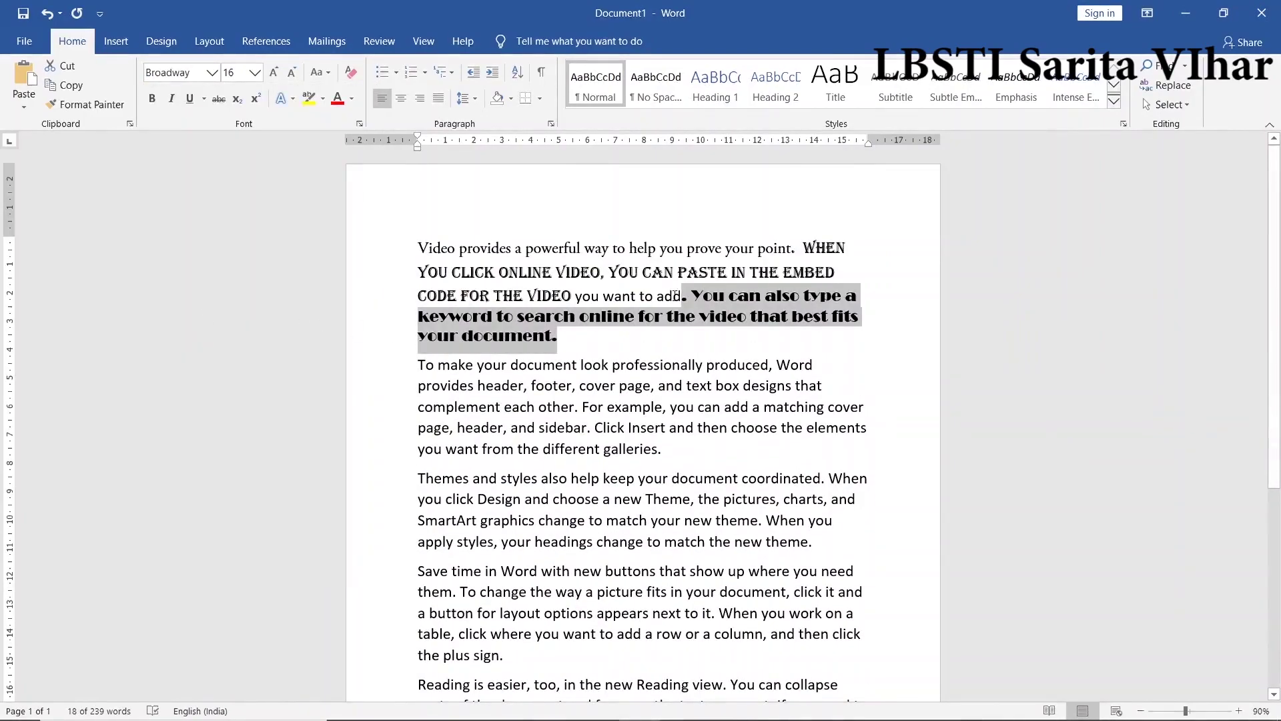
- Set 'WHEN … you want to add.' in Algerian and 'document' in Adobe Gothic Std B, then start a new paragraph
left_click(684, 301)
left_click_drag(687, 297, 814, 237)
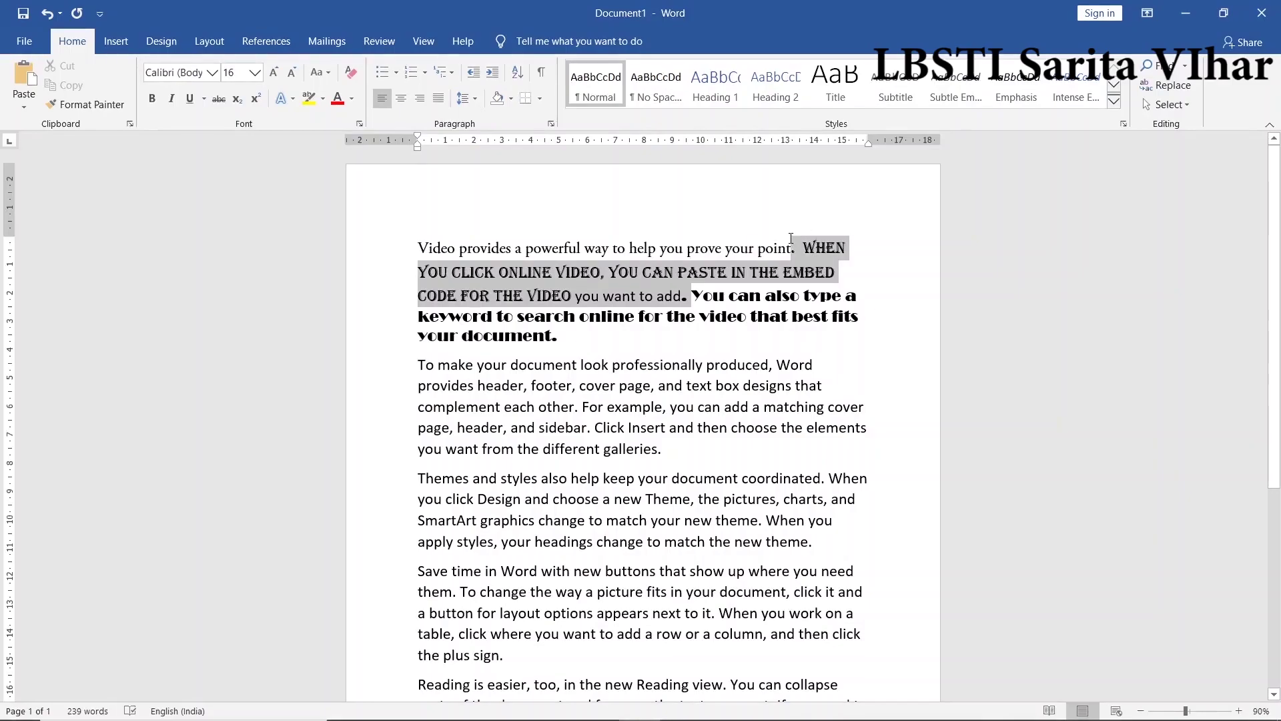
left_click(212, 72)
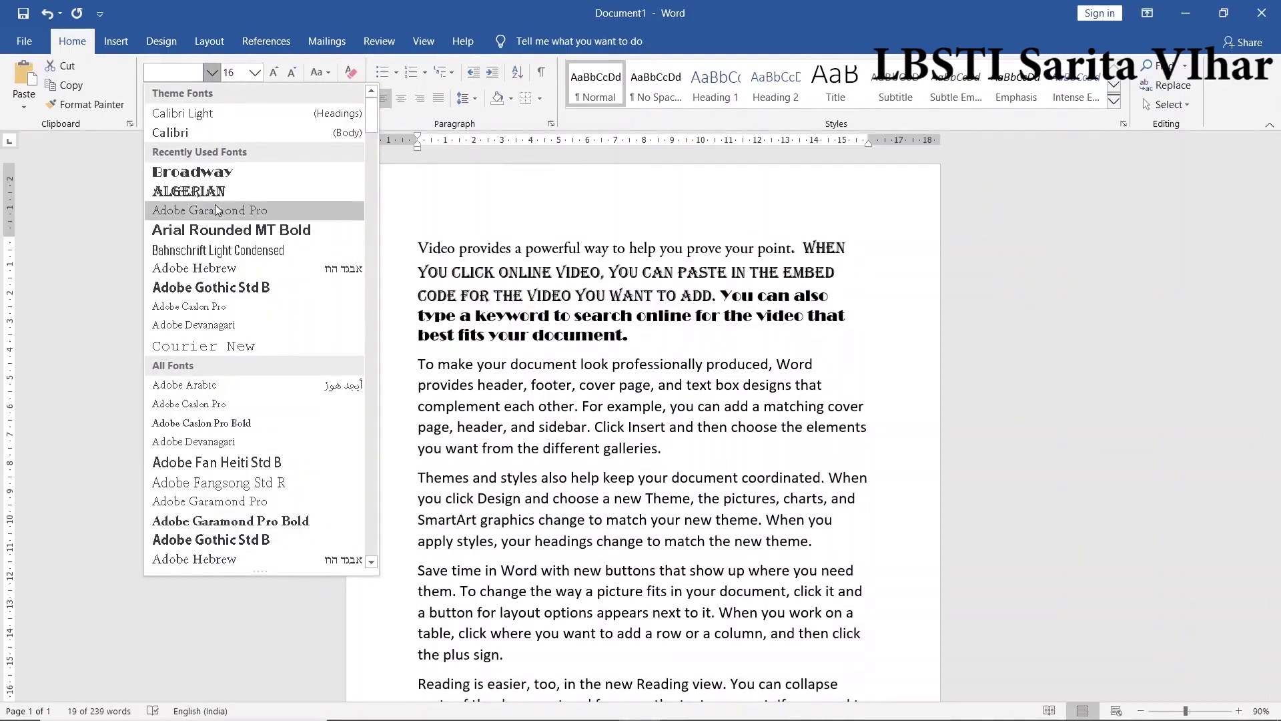
left_click(223, 194)
left_click(575, 335)
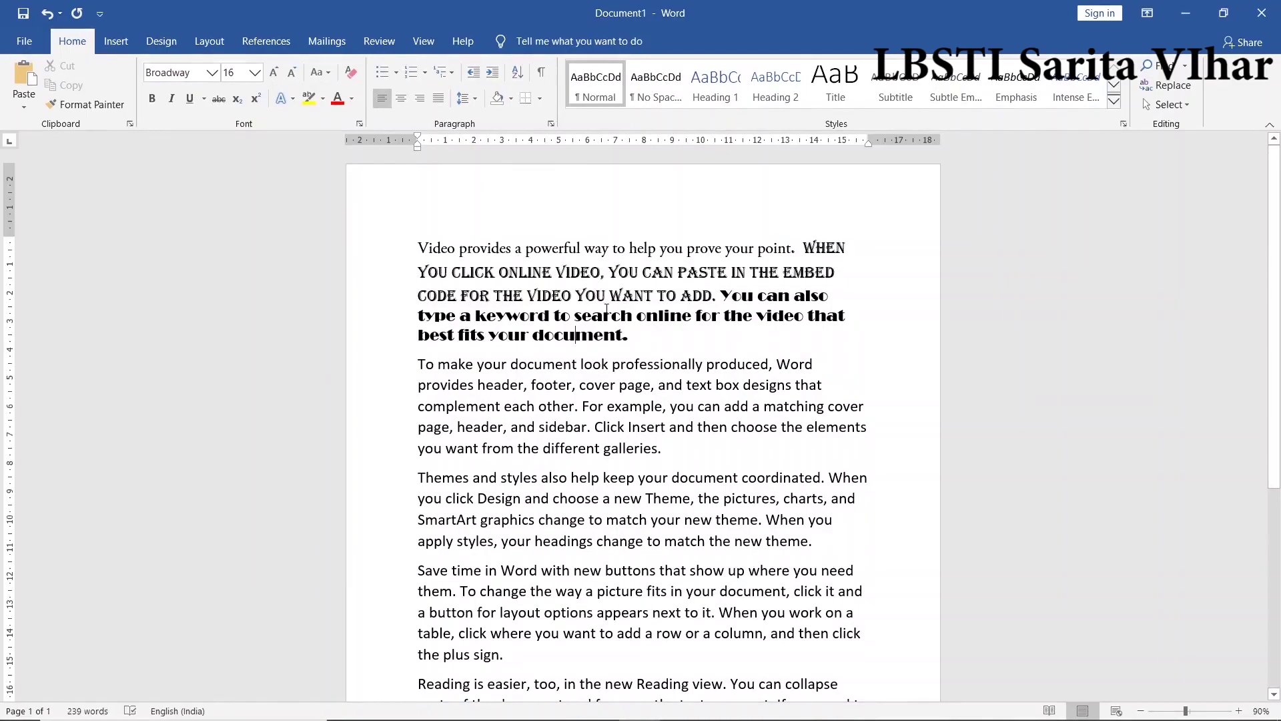
scroll(603, 350, "down", 2)
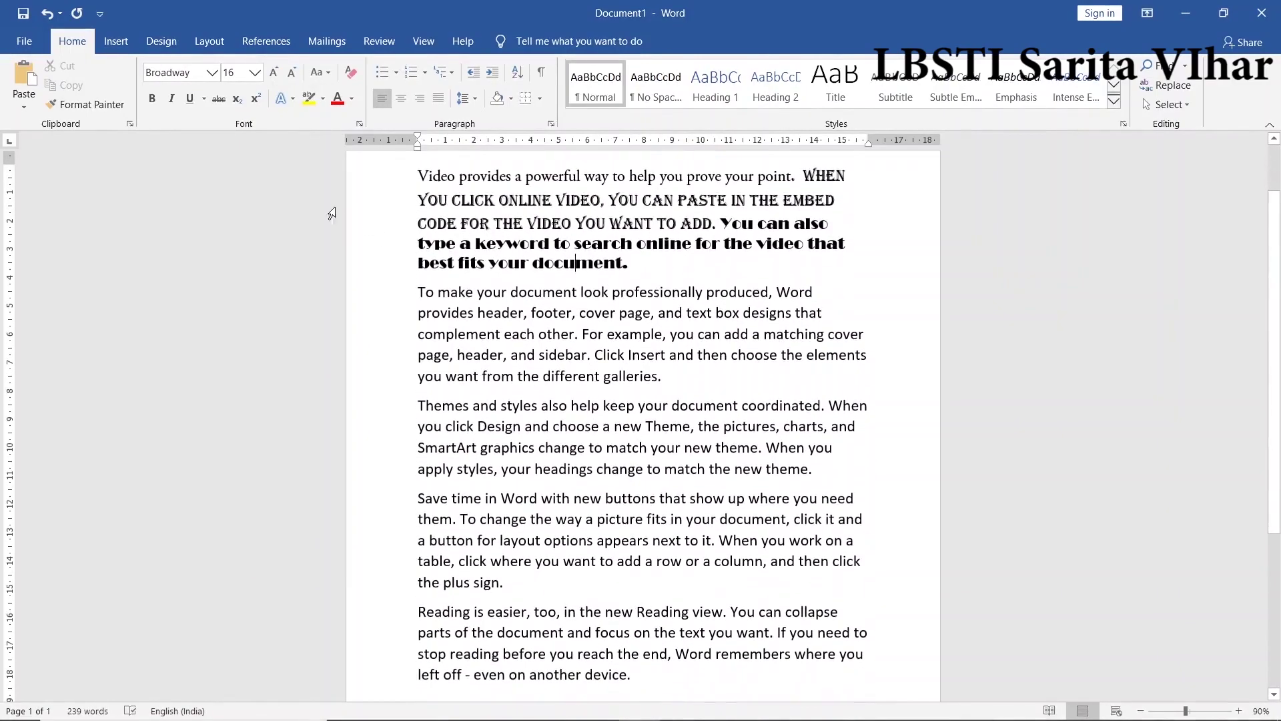
left_click(205, 74)
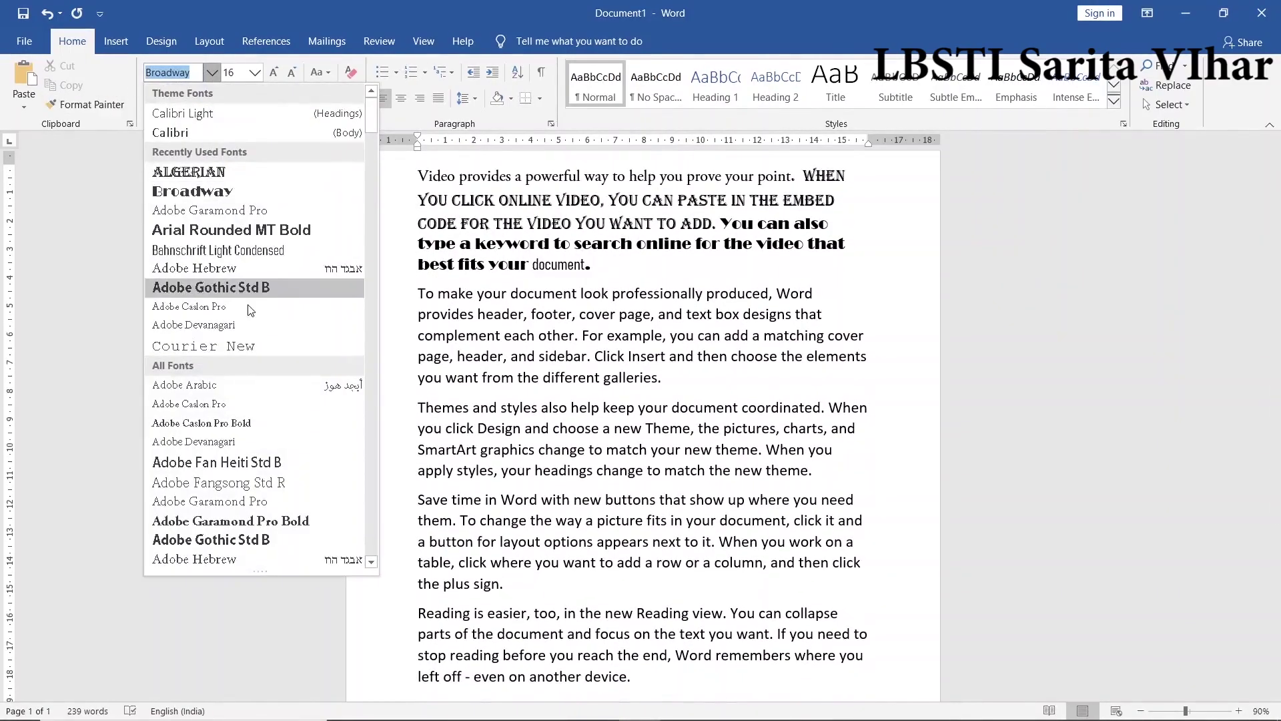
left_click(257, 539)
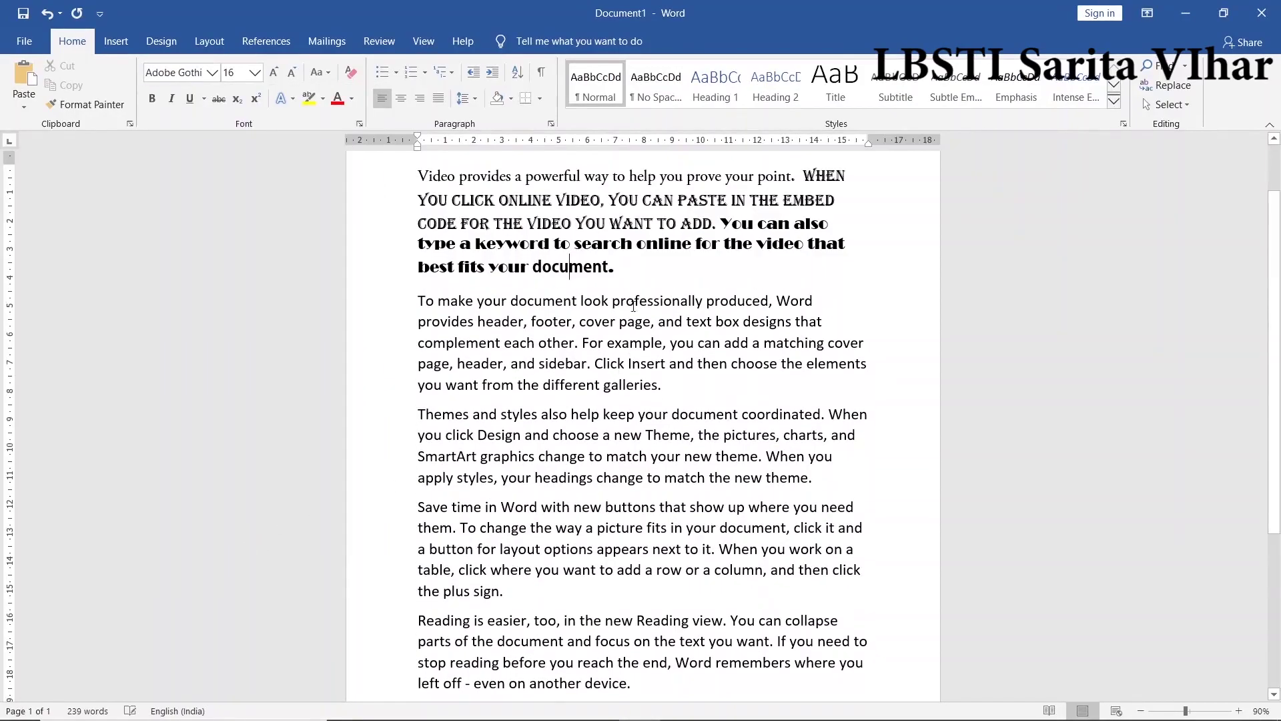
key("Return")
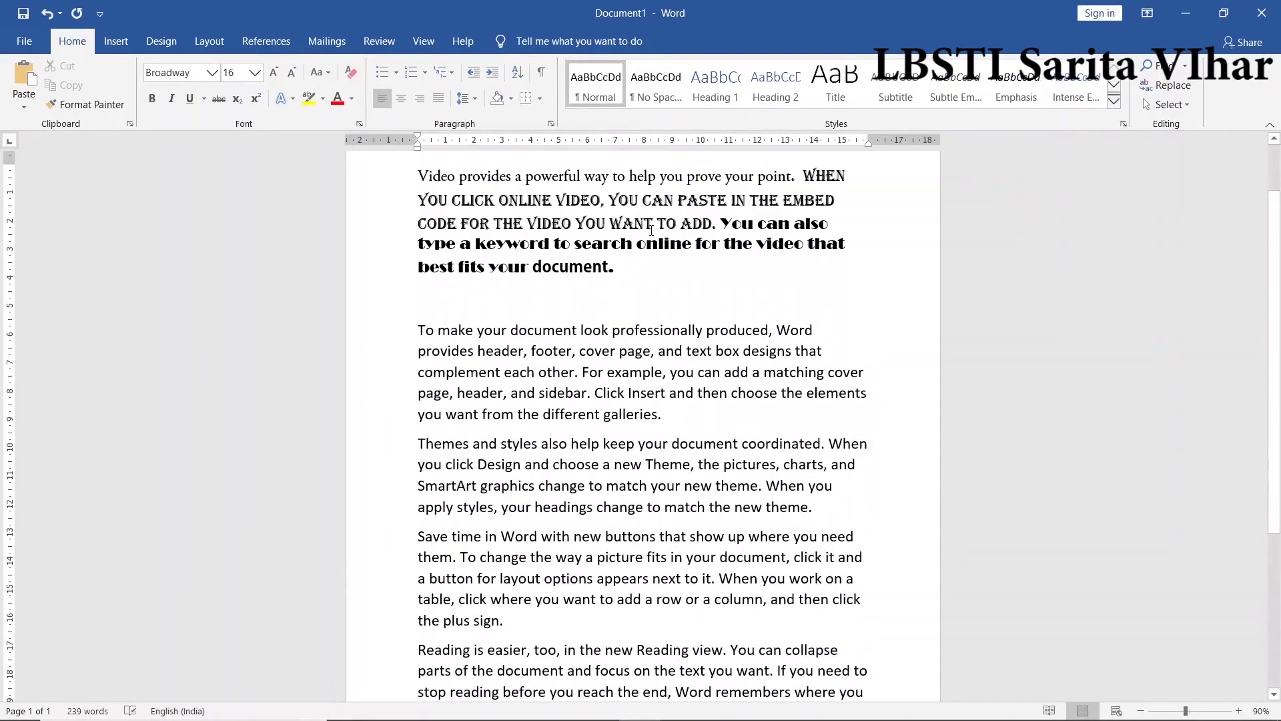
- Type 'Hello how are you' on the new line, correcting the 'hopw' typo
type("hell")
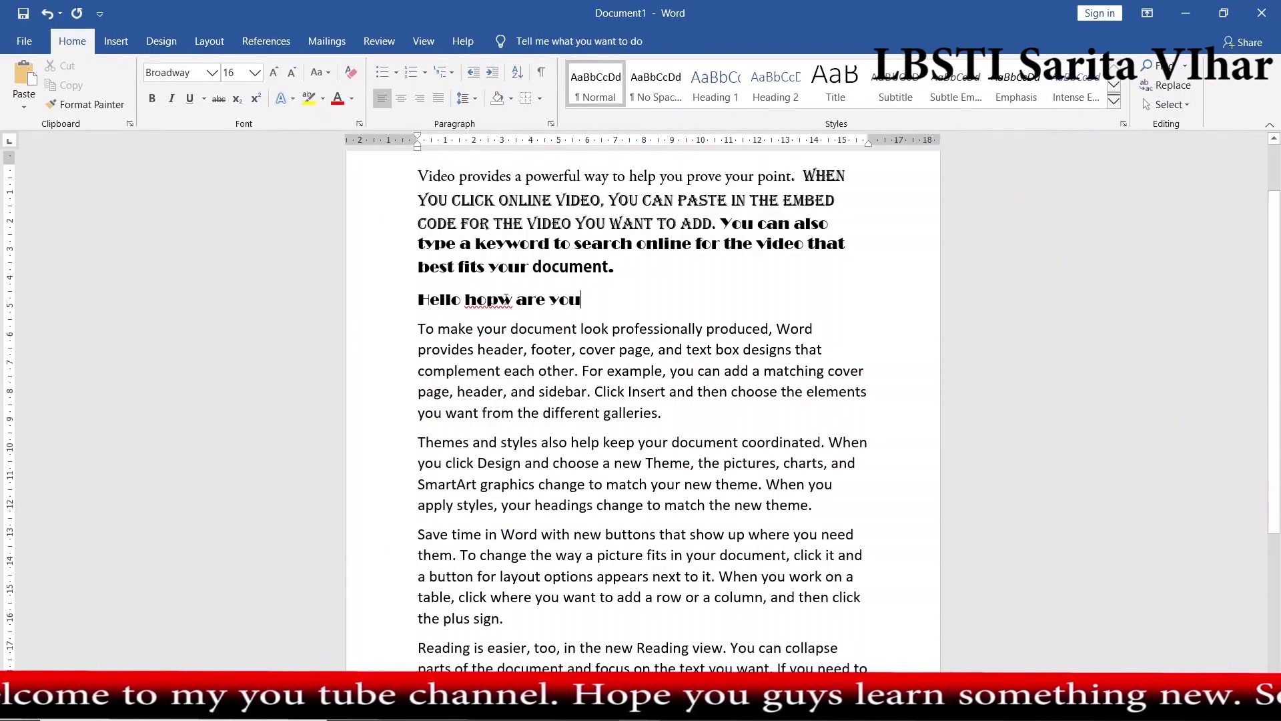
left_click(505, 299)
key("BackSpace")
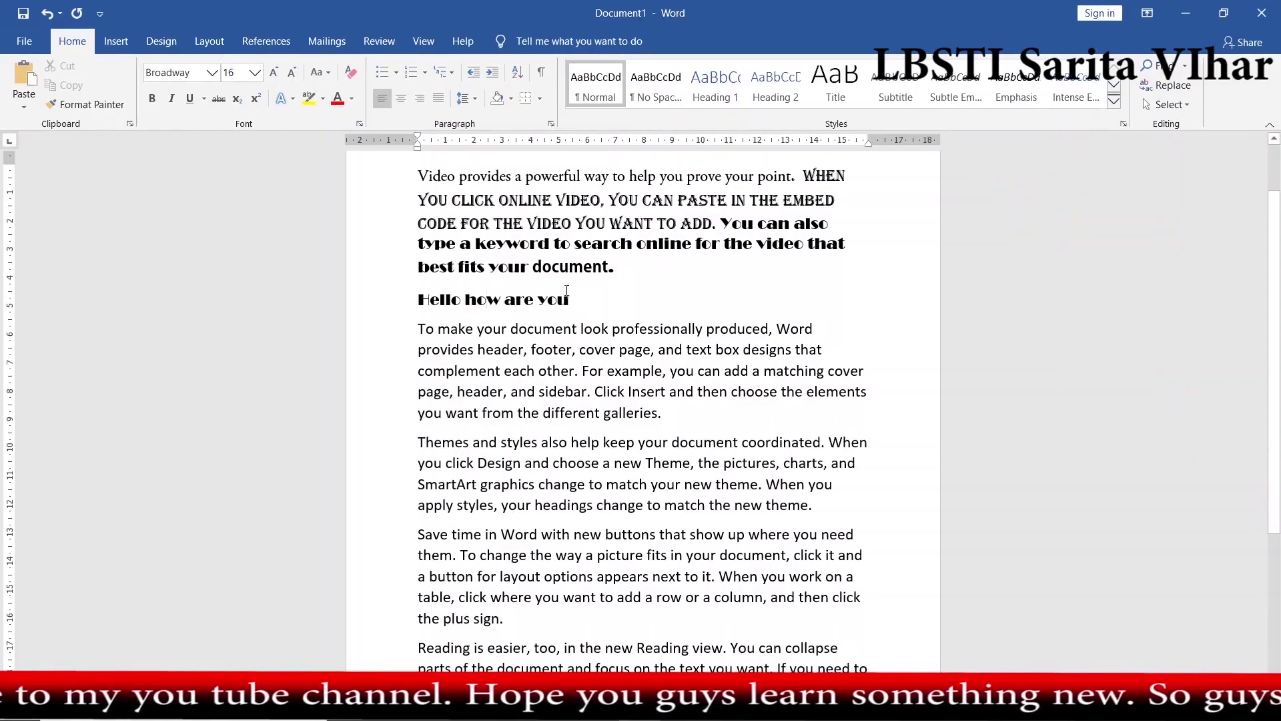
left_click(567, 294)
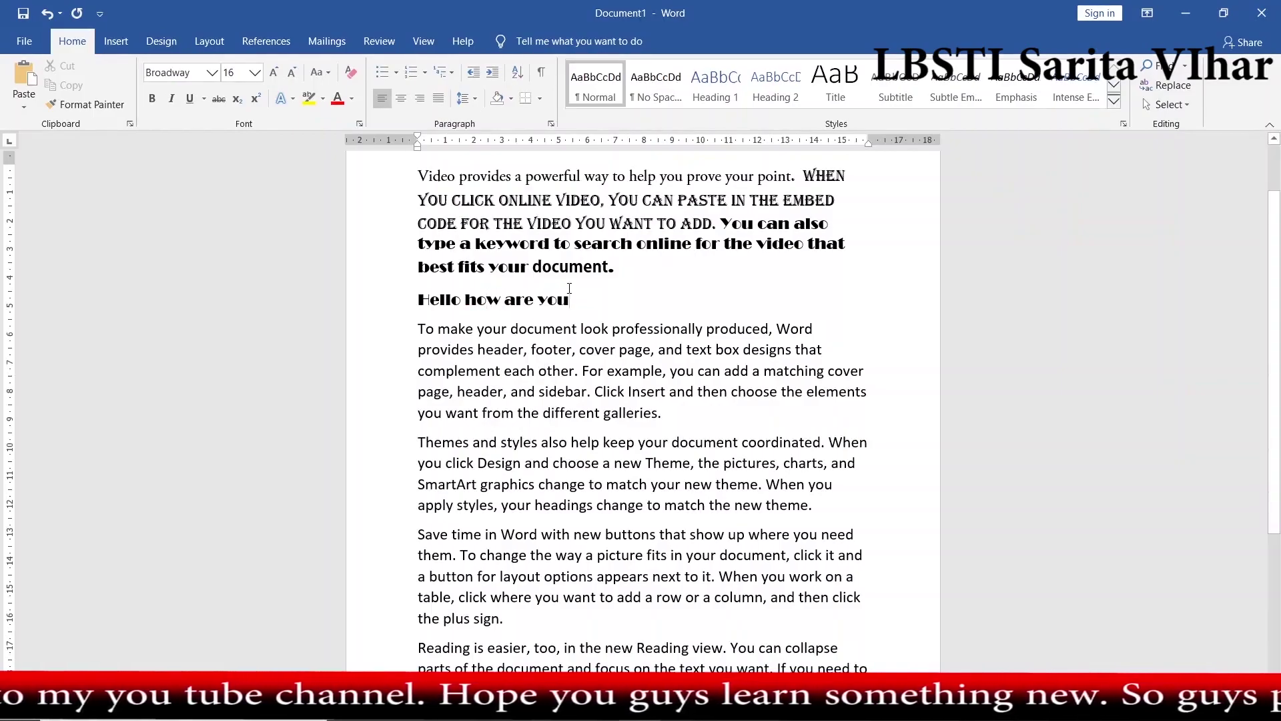
left_click(255, 72)
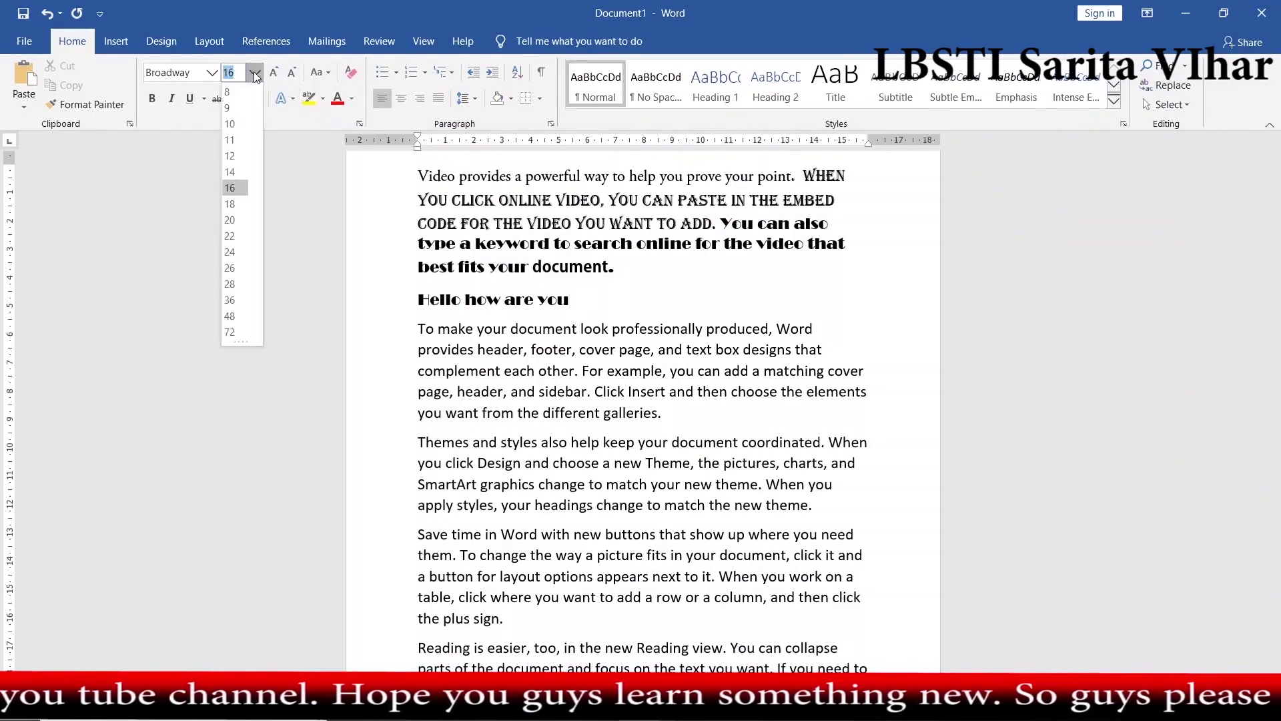
left_click(679, 325)
scroll(601, 287, "up", 1)
scroll(549, 260, "down", 1)
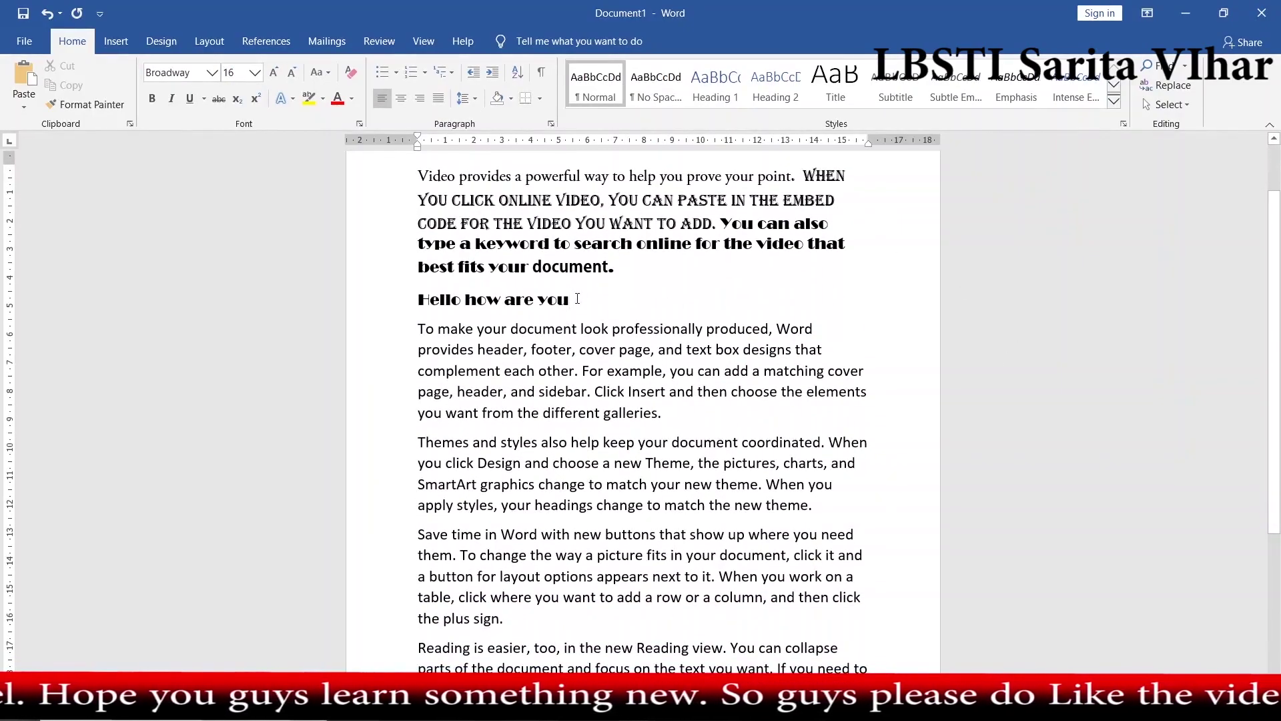
- Try font sizes 8 and then 72 on the first paragraph and the Hello line
left_click_drag(578, 298, 298, 114)
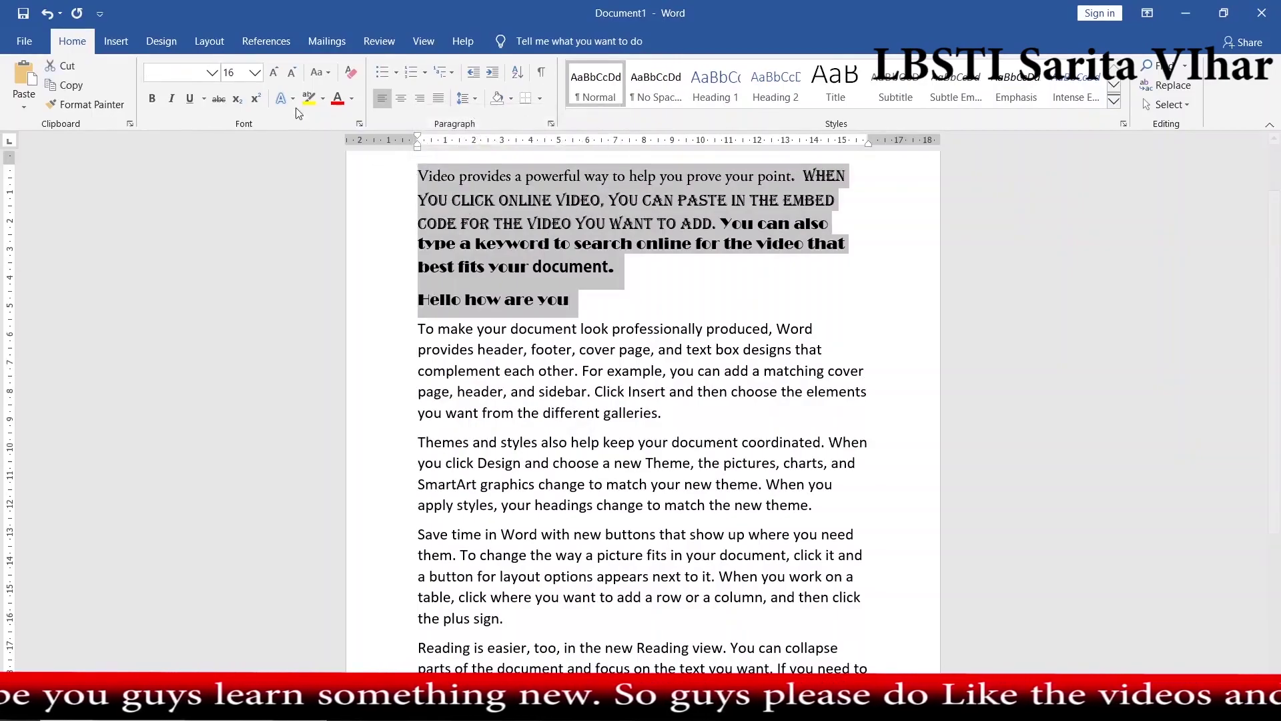
left_click(255, 72)
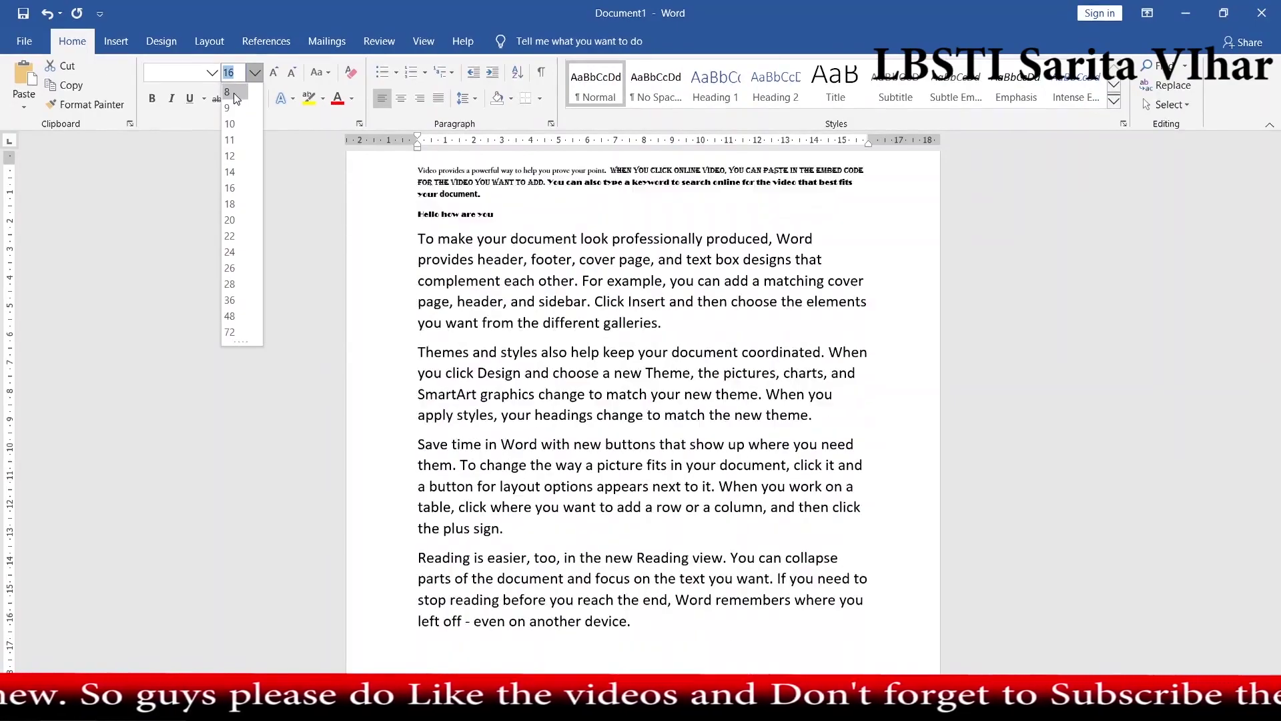
left_click(234, 93)
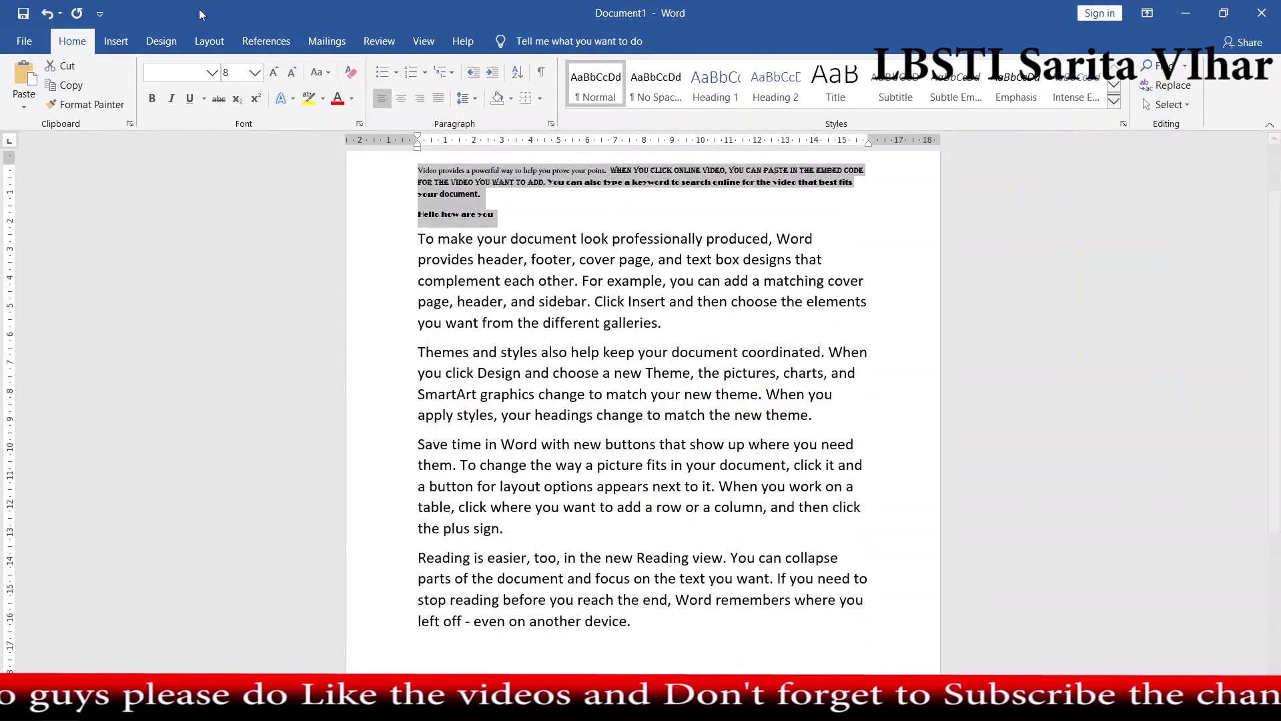
left_click(255, 72)
left_click(237, 338)
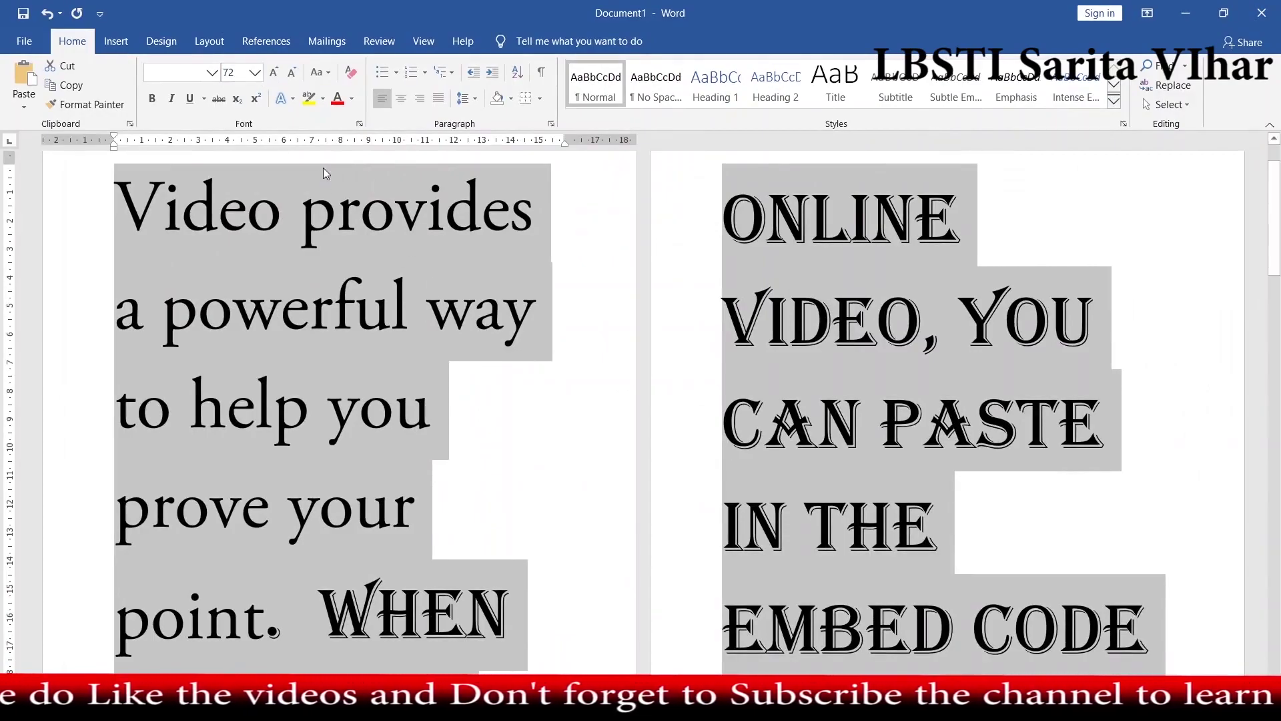
scroll(355, 259, "down", 2)
scroll(355, 260, "down", 3)
scroll(364, 271, "up", 3)
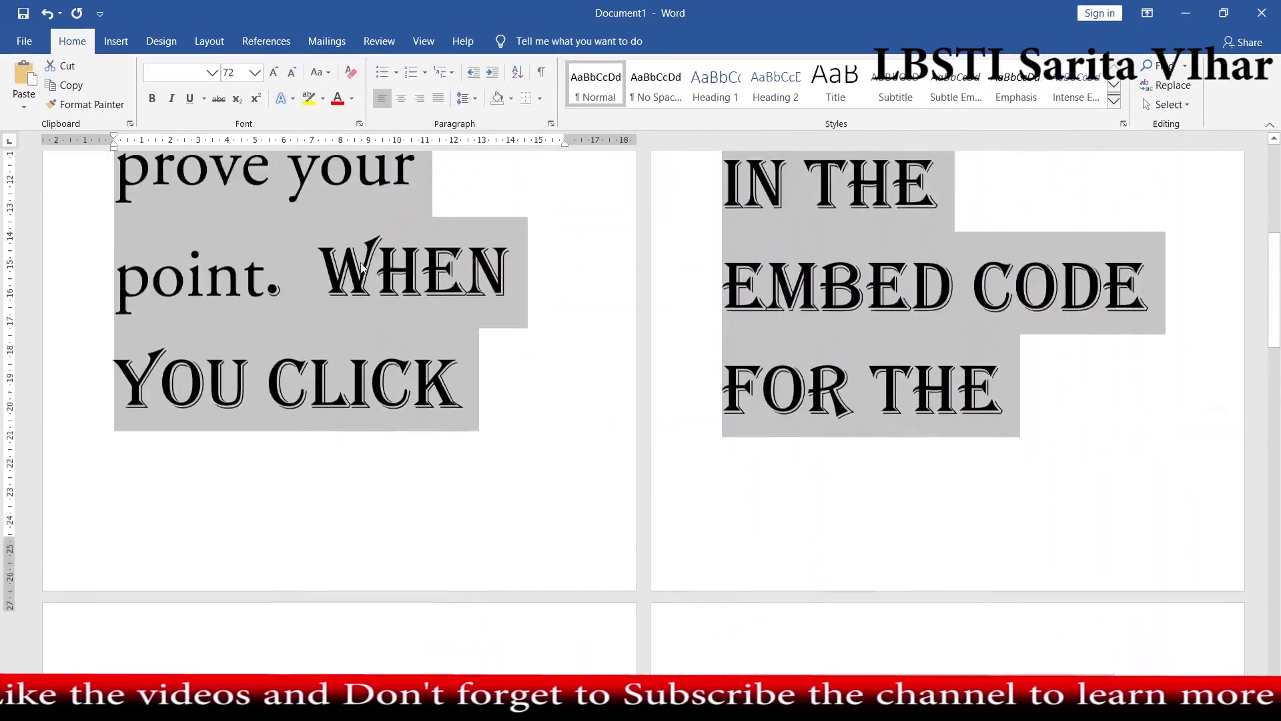
scroll(371, 278, "up", 1)
scroll(370, 273, "up", 4)
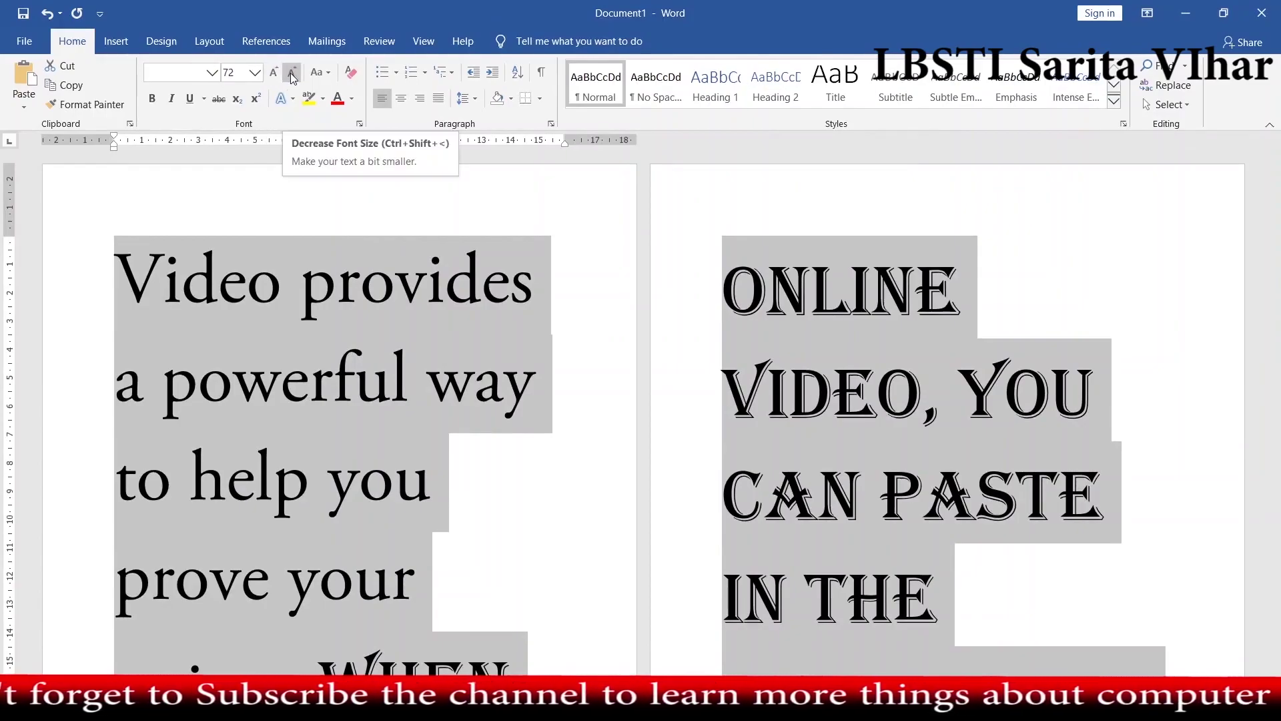
- Grow the selected text step by step up to 140 point
left_click(268, 77)
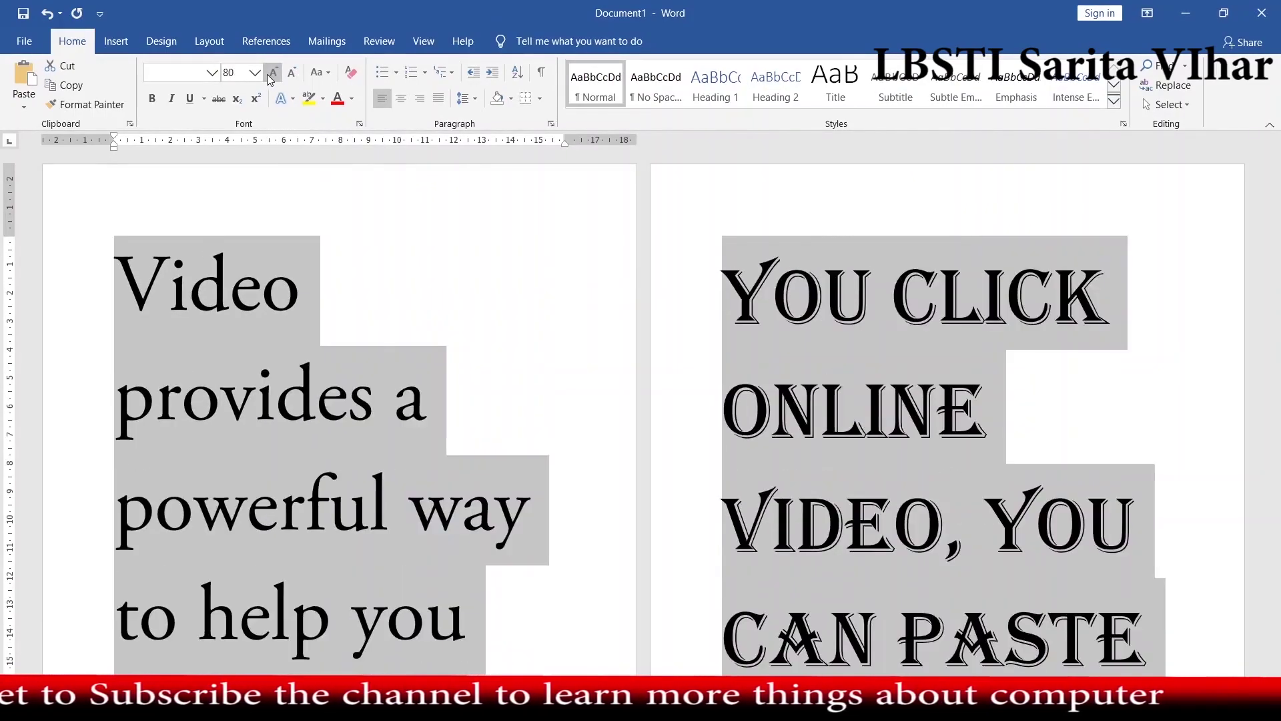
left_click(269, 78)
left_click(269, 78)
left_click(269, 78)
left_click(269, 78)
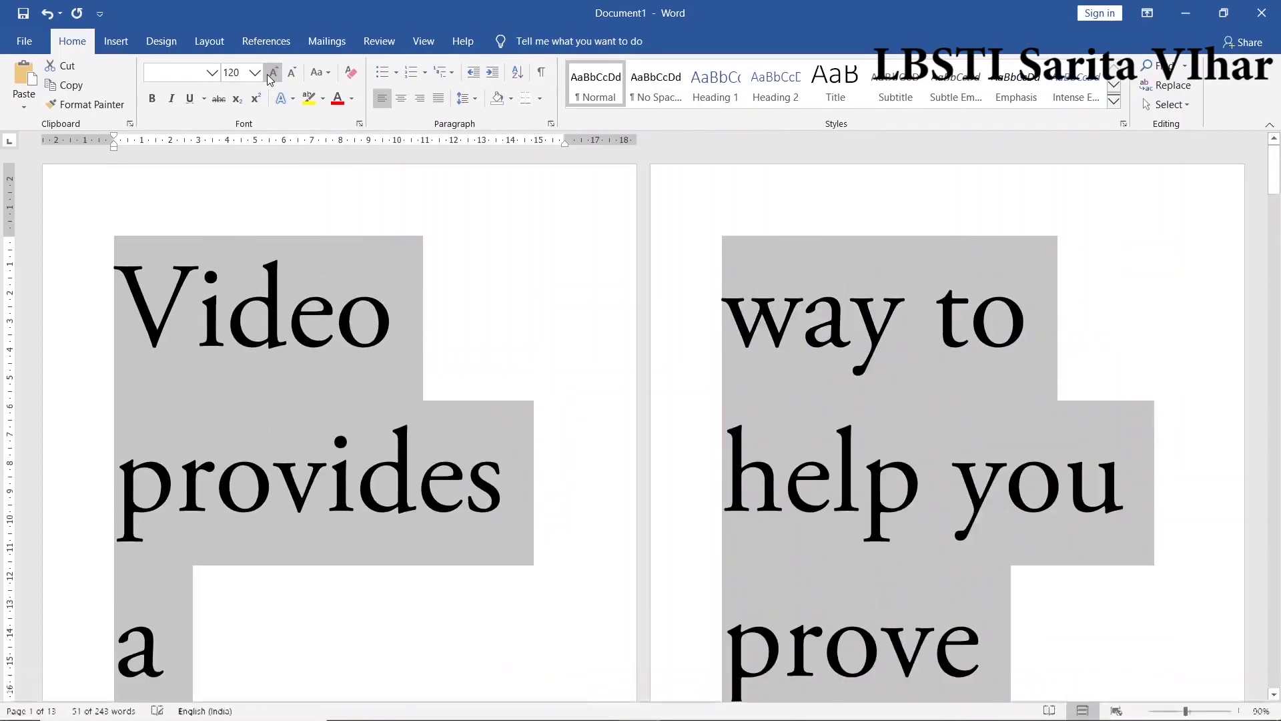
left_click(269, 78)
left_click(270, 77)
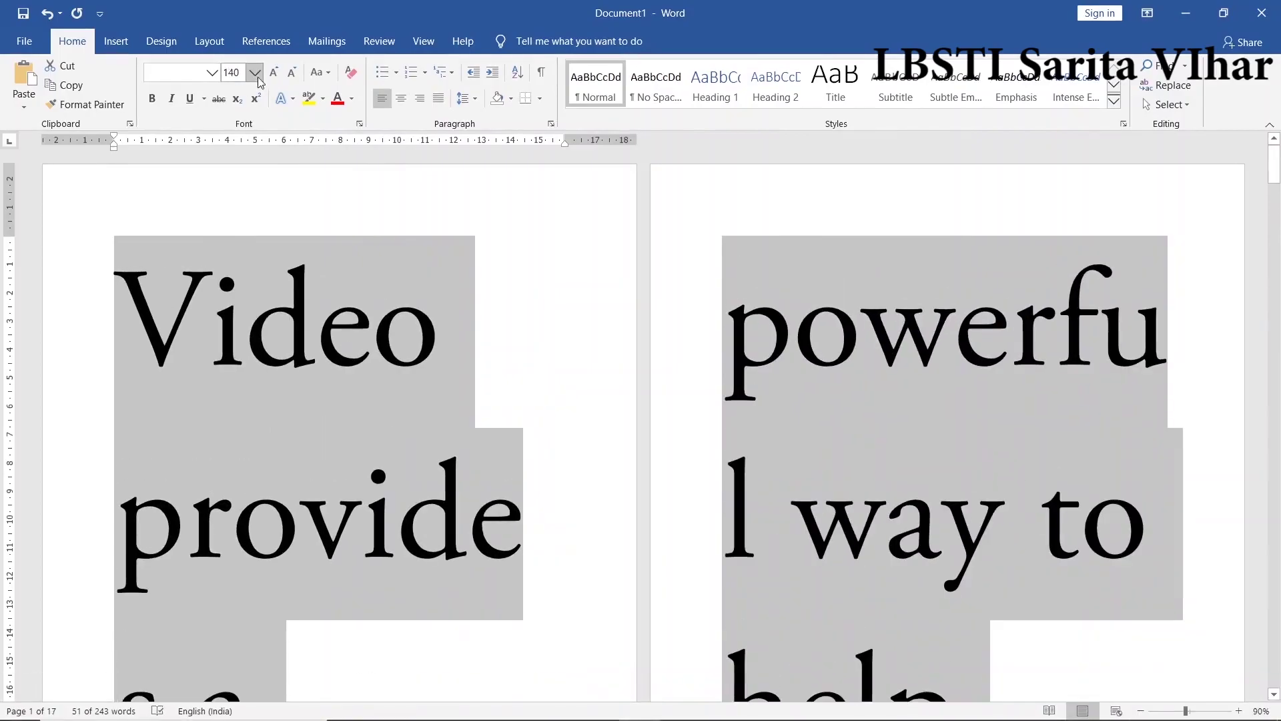
- Shrink the selected text down to 4 point, then set it back to 16
left_click(256, 73)
left_click(247, 98)
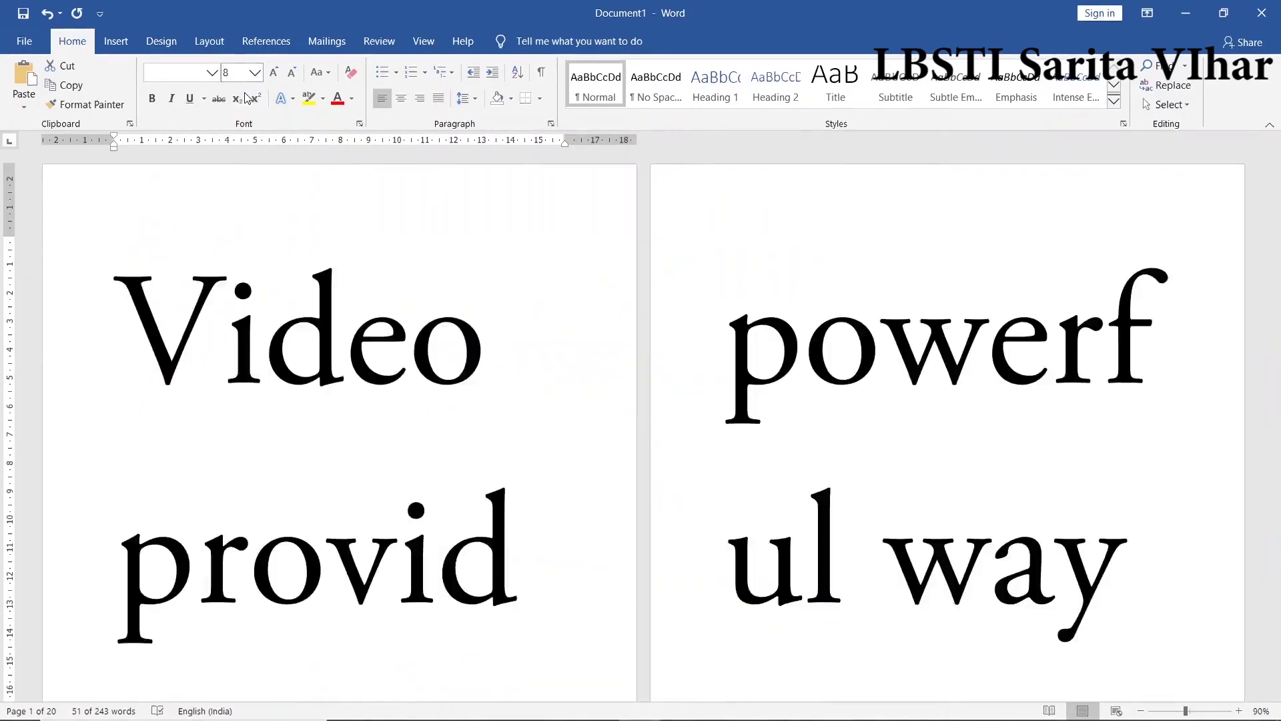
left_click(287, 73)
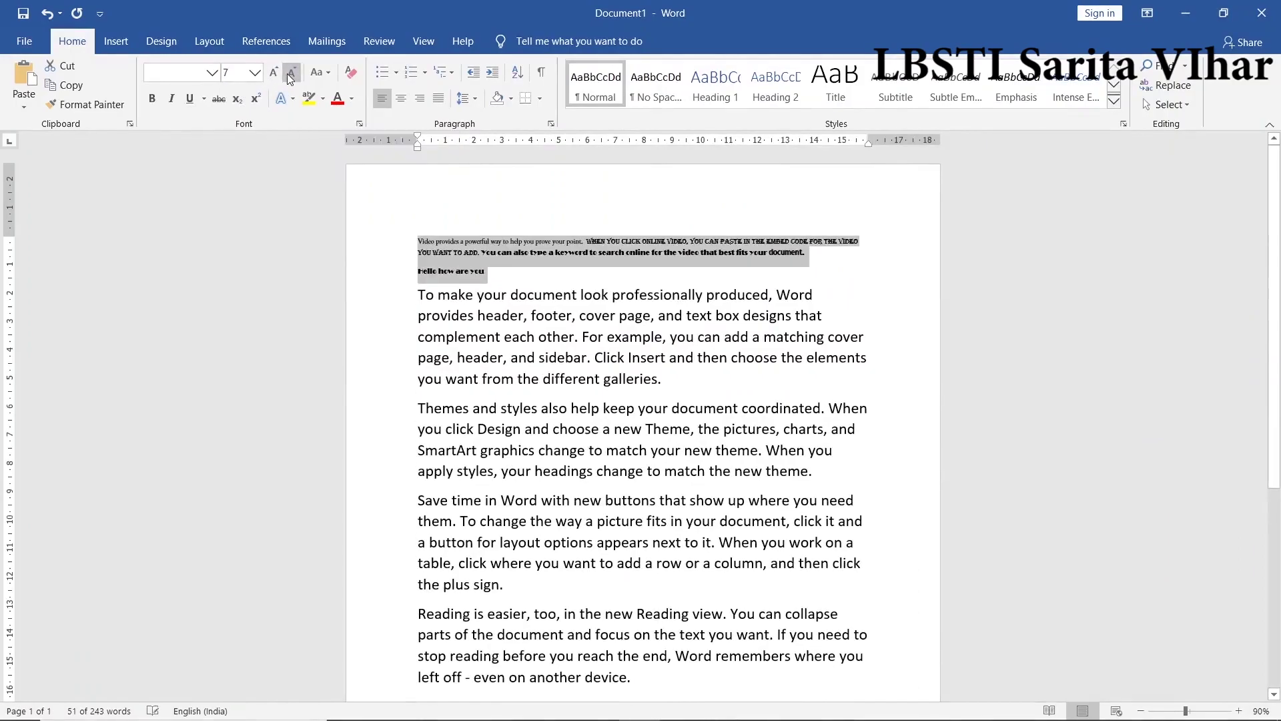
left_click(287, 74)
left_click(287, 73)
left_click(289, 75)
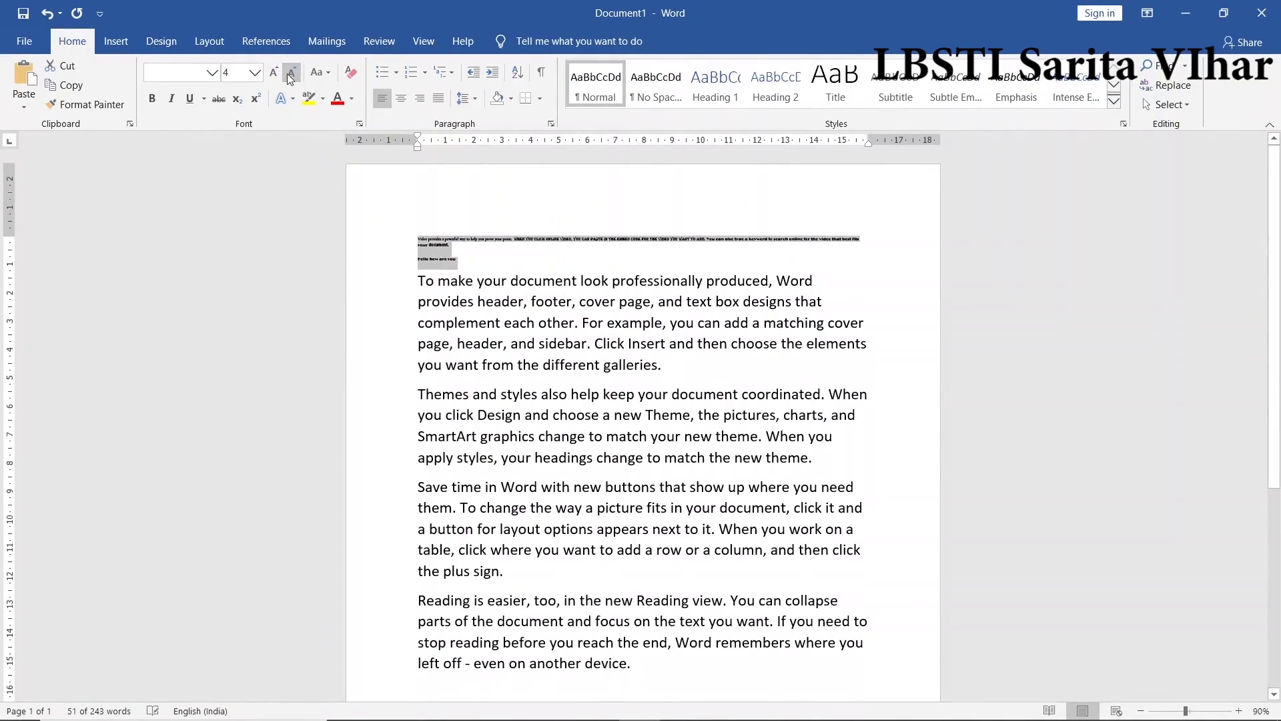
left_click(259, 76)
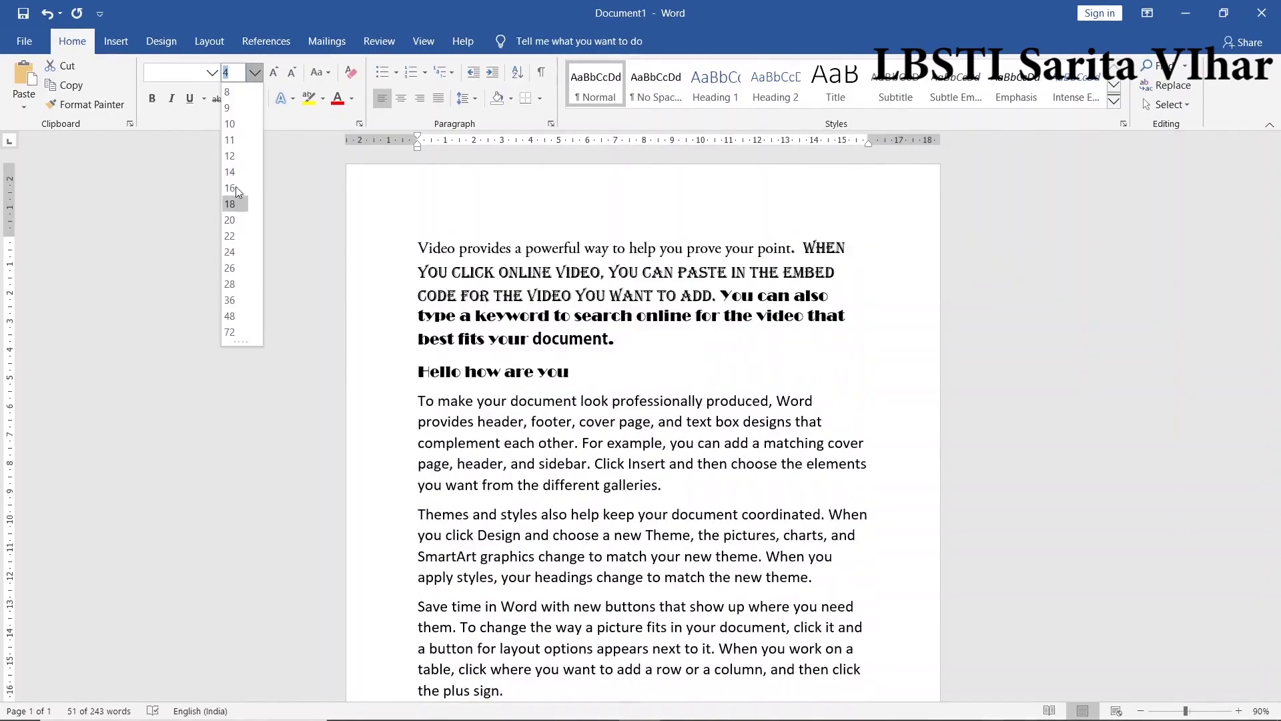
left_click(231, 187)
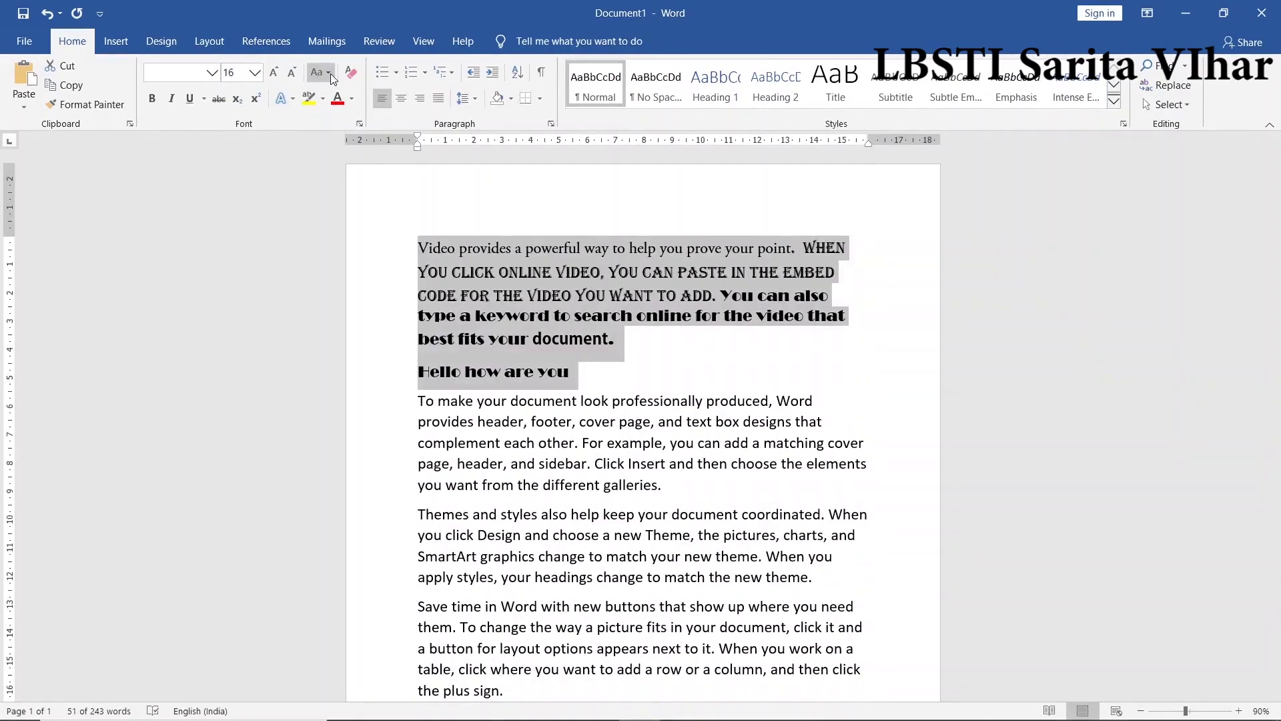
- Look through the Change Case options without applying any, then place the cursor after 'Hello how are you'
left_click(328, 73)
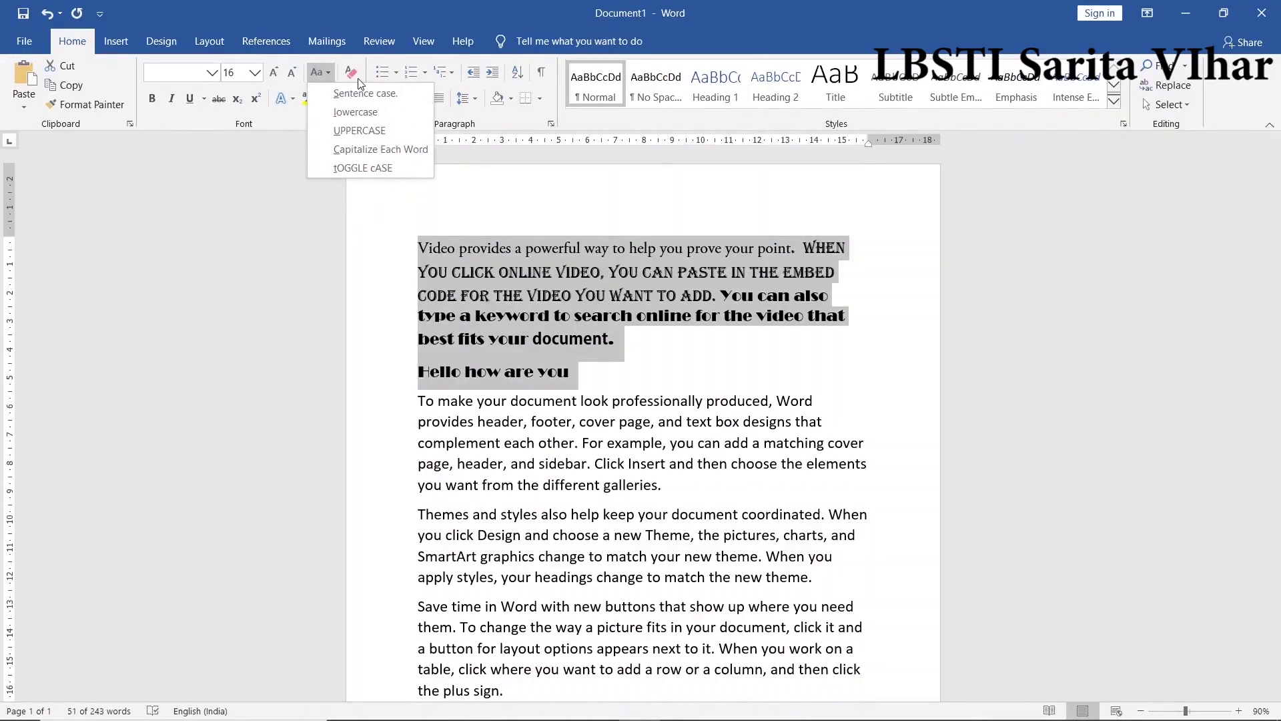
left_click(784, 379)
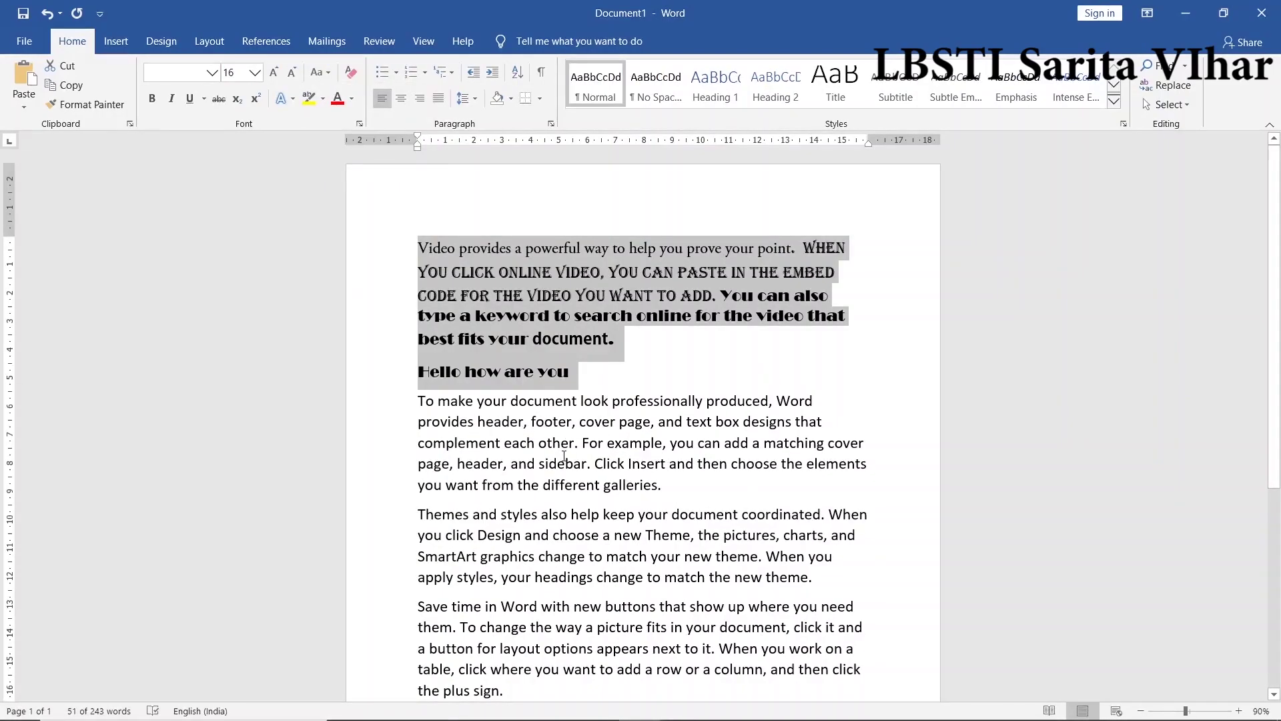
left_click_drag(576, 442, 418, 400)
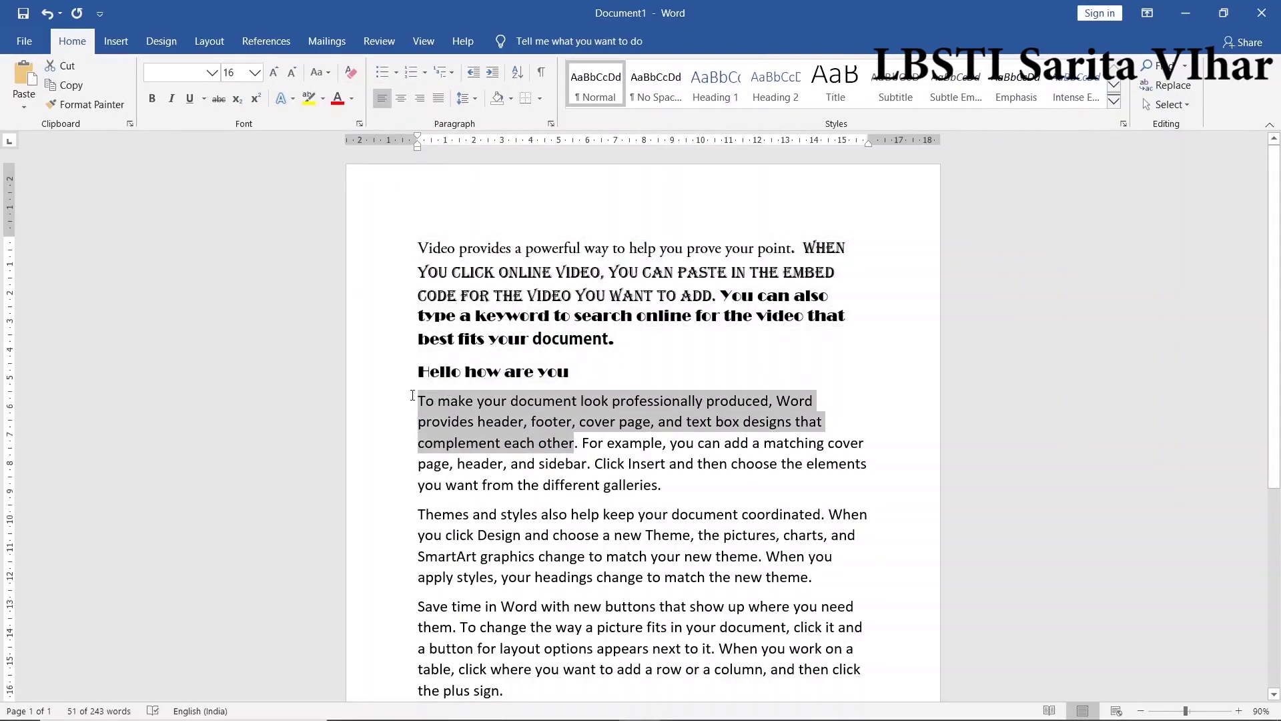
left_click(320, 72)
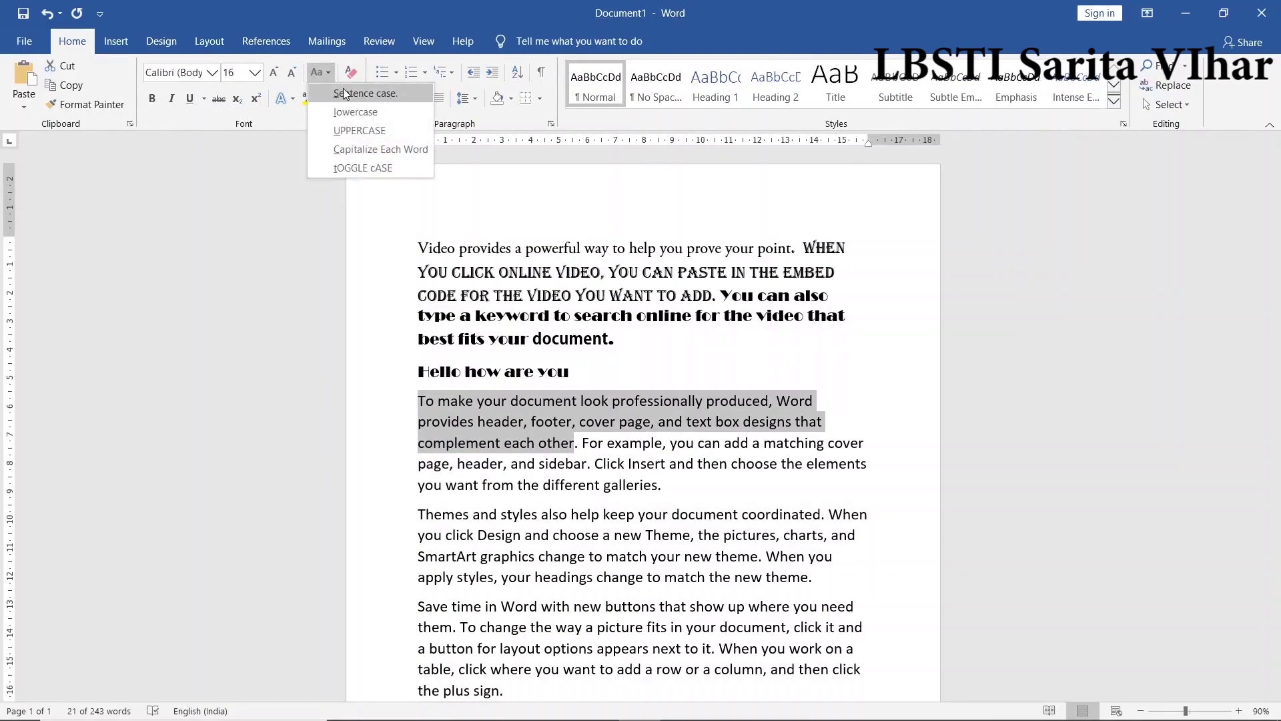
left_click(345, 94)
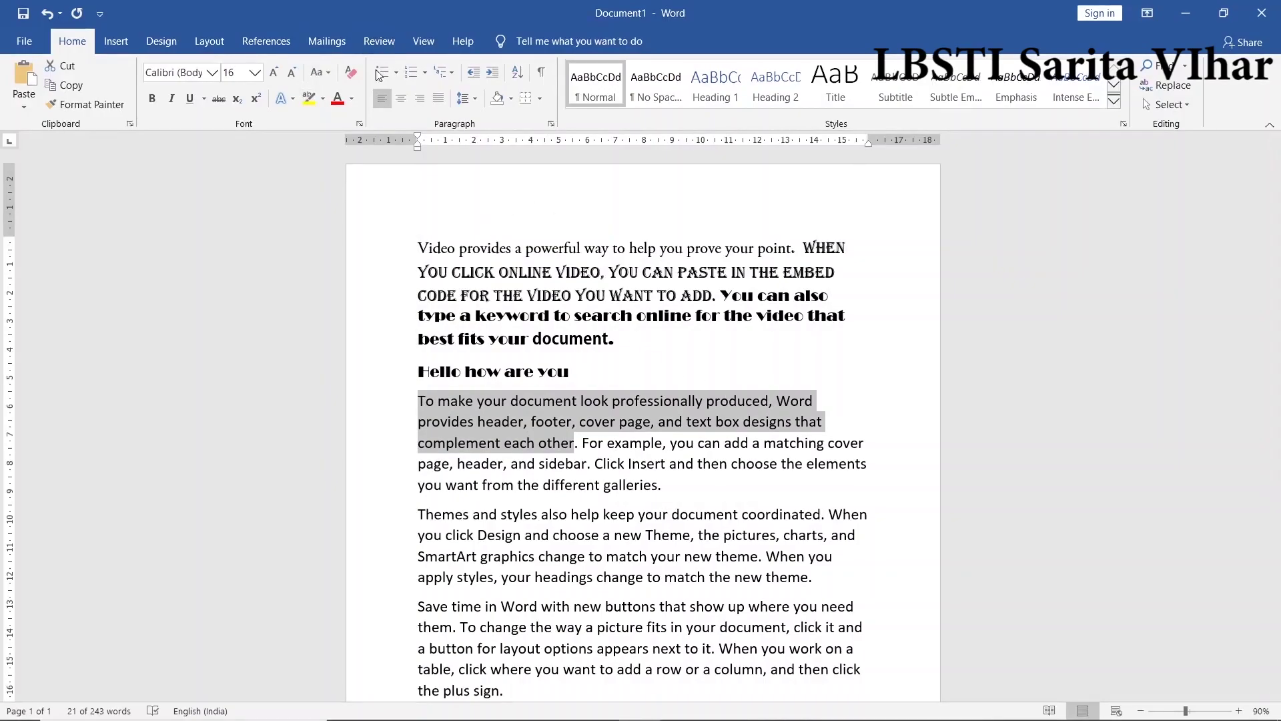
left_click(326, 72)
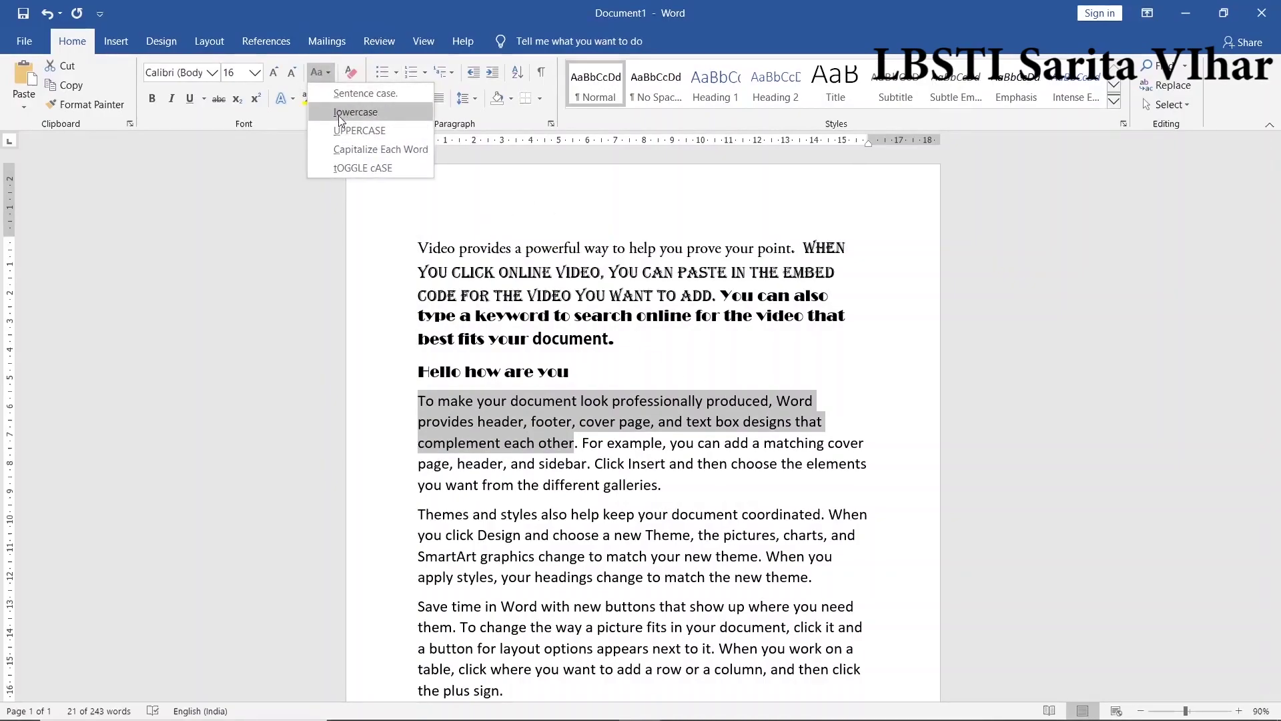
left_click(571, 374)
left_click(571, 374)
- Add a 'HELLP HOW' line below the greeting, switch it to lowercase, then back to UPPERCASE
key("Return")
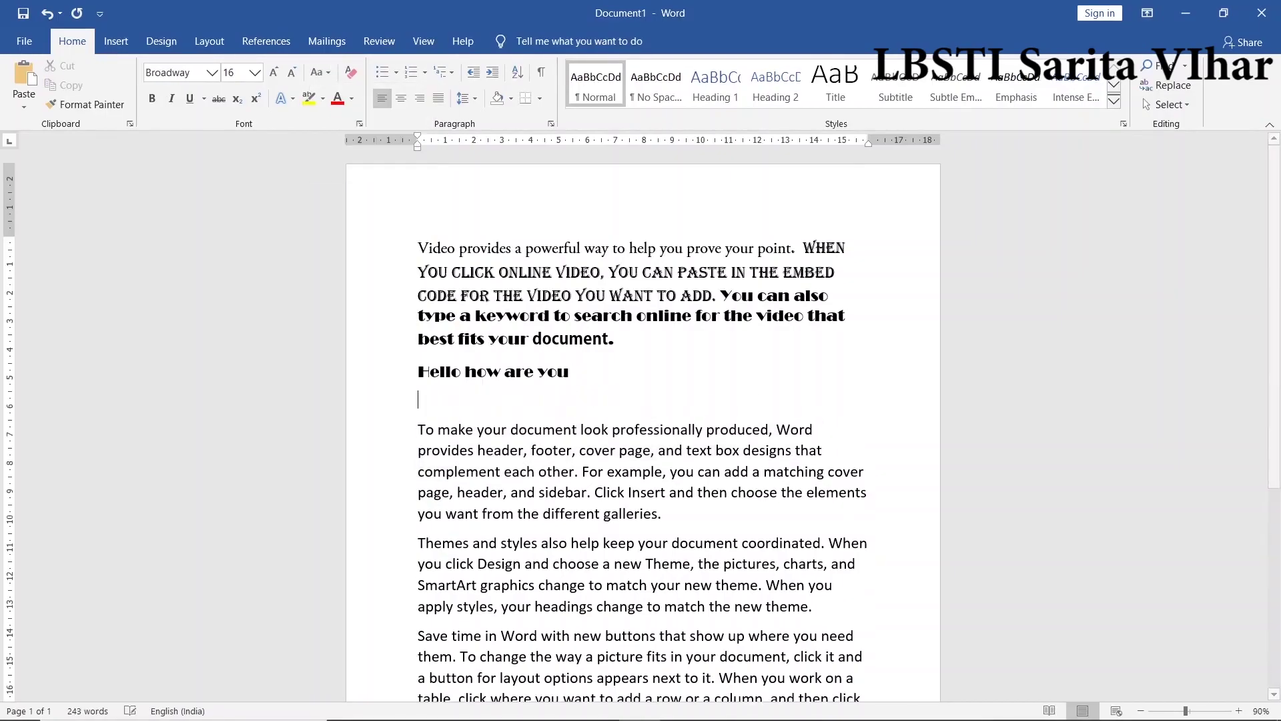
type("HELLP HOW")
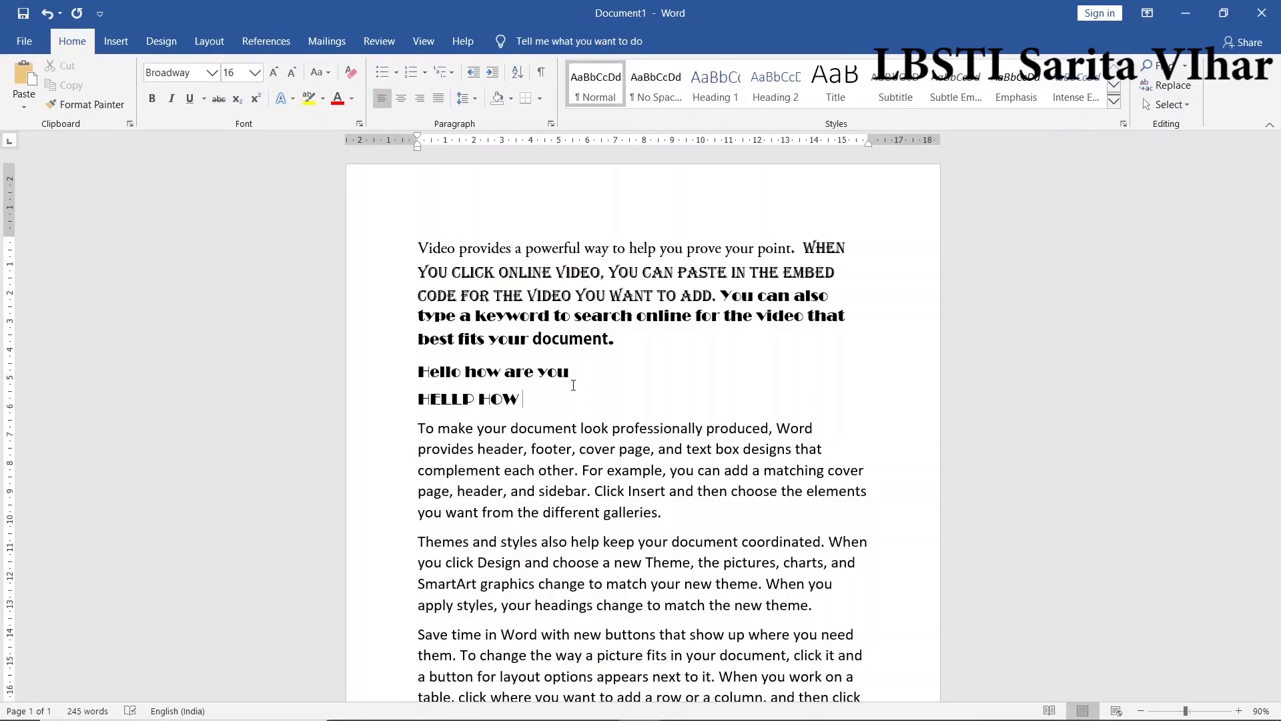
left_click(351, 399)
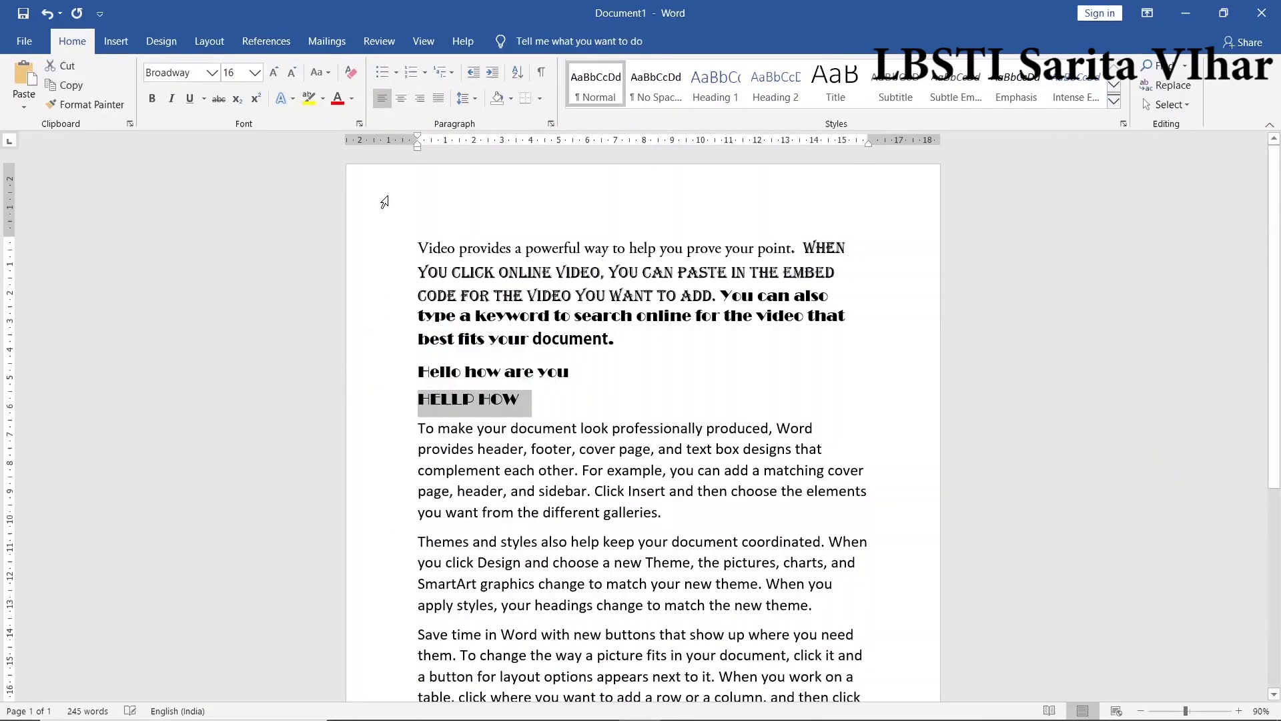
left_click(322, 72)
left_click(354, 120)
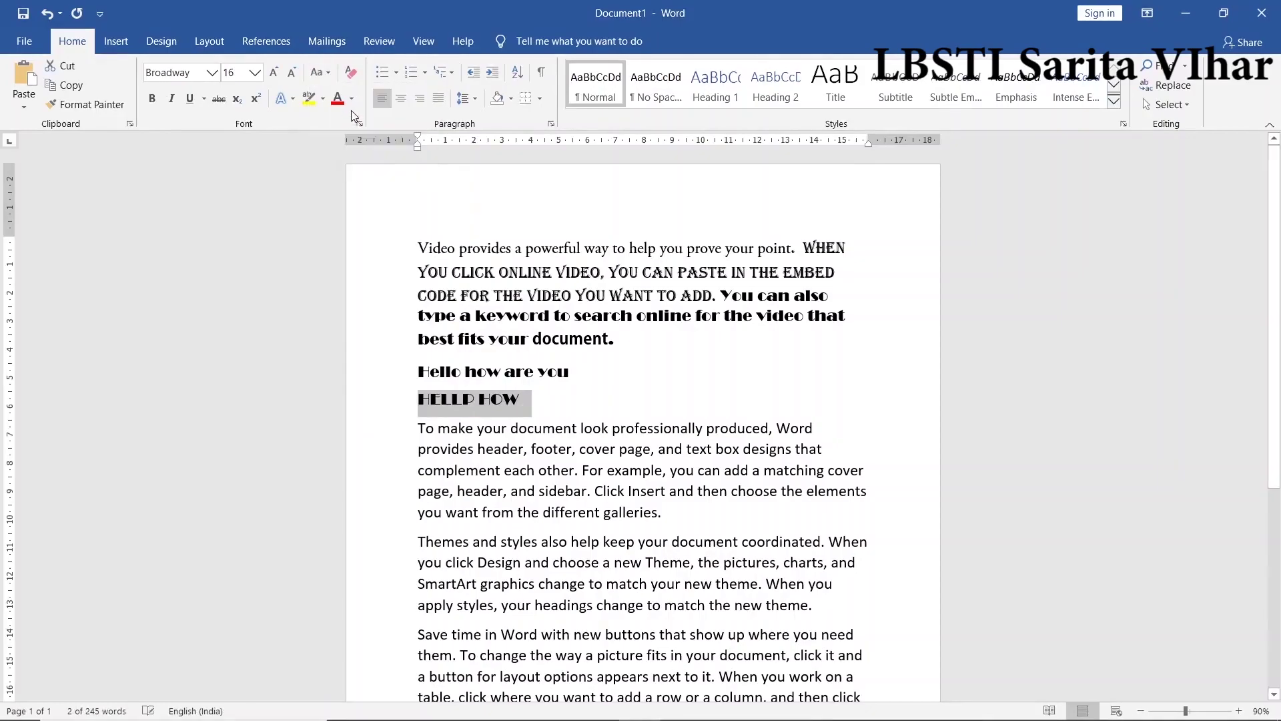
left_click(322, 72)
left_click(340, 110)
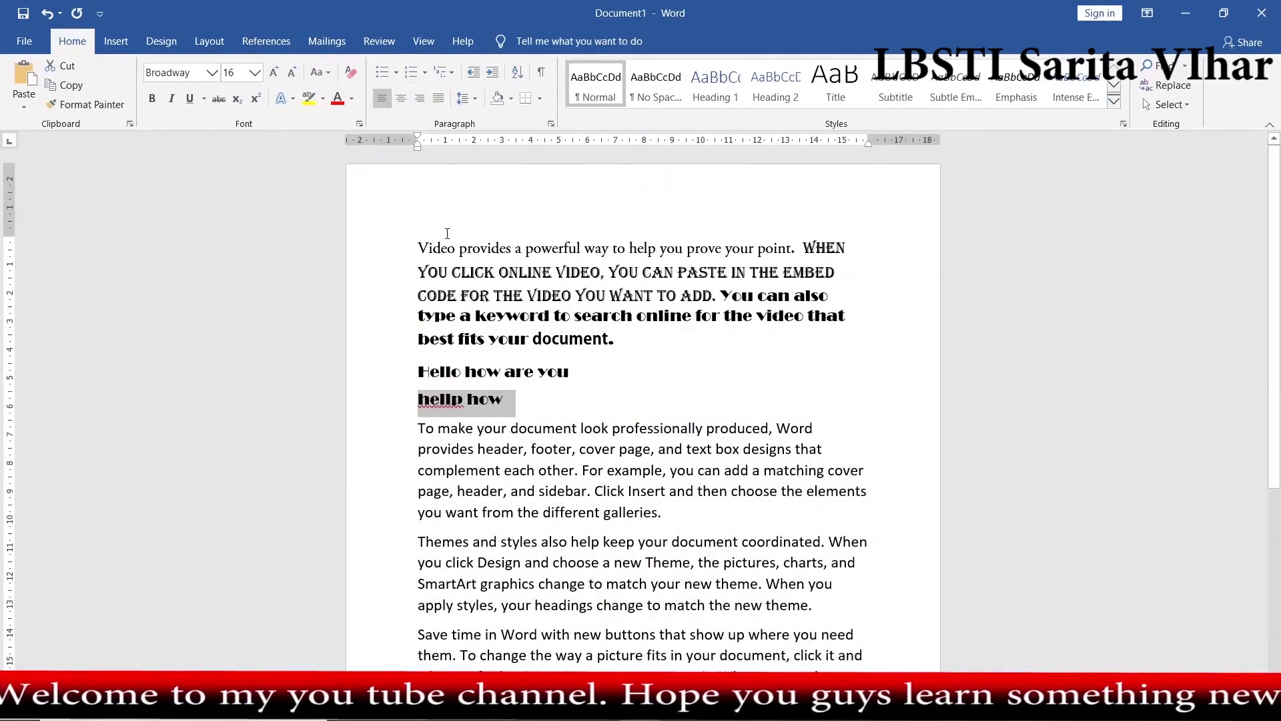
left_click(330, 71)
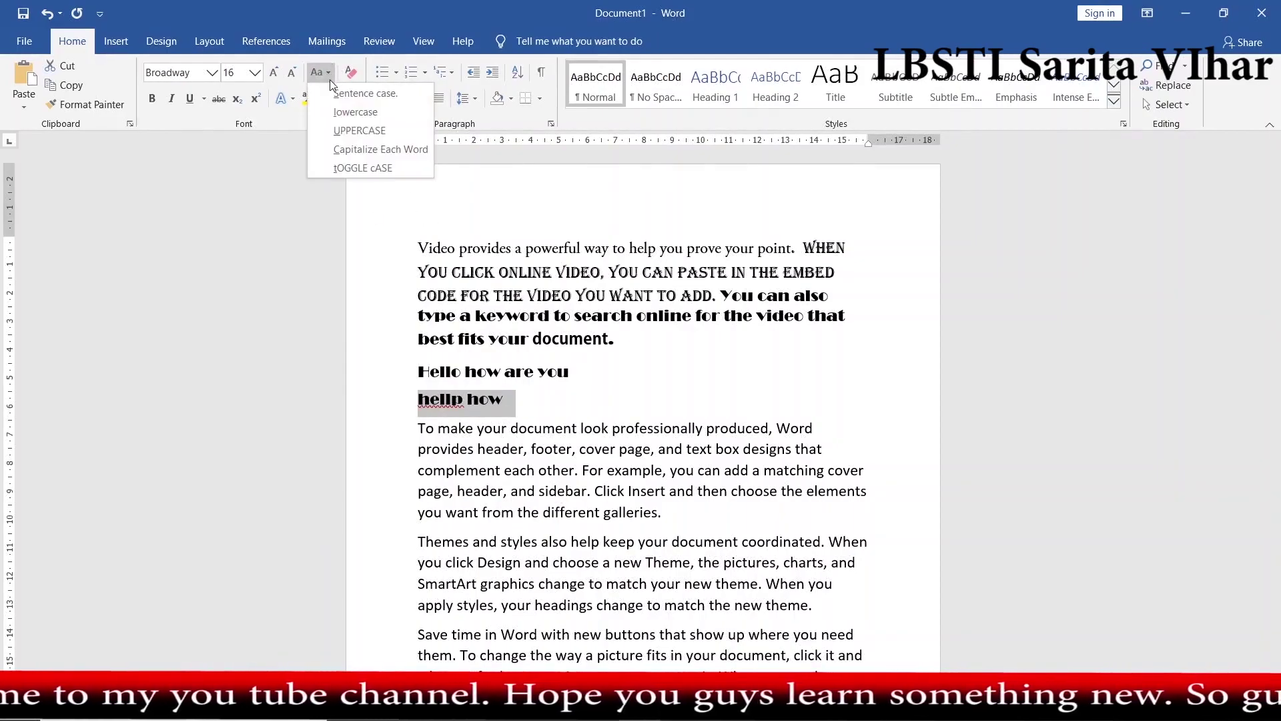
left_click(354, 130)
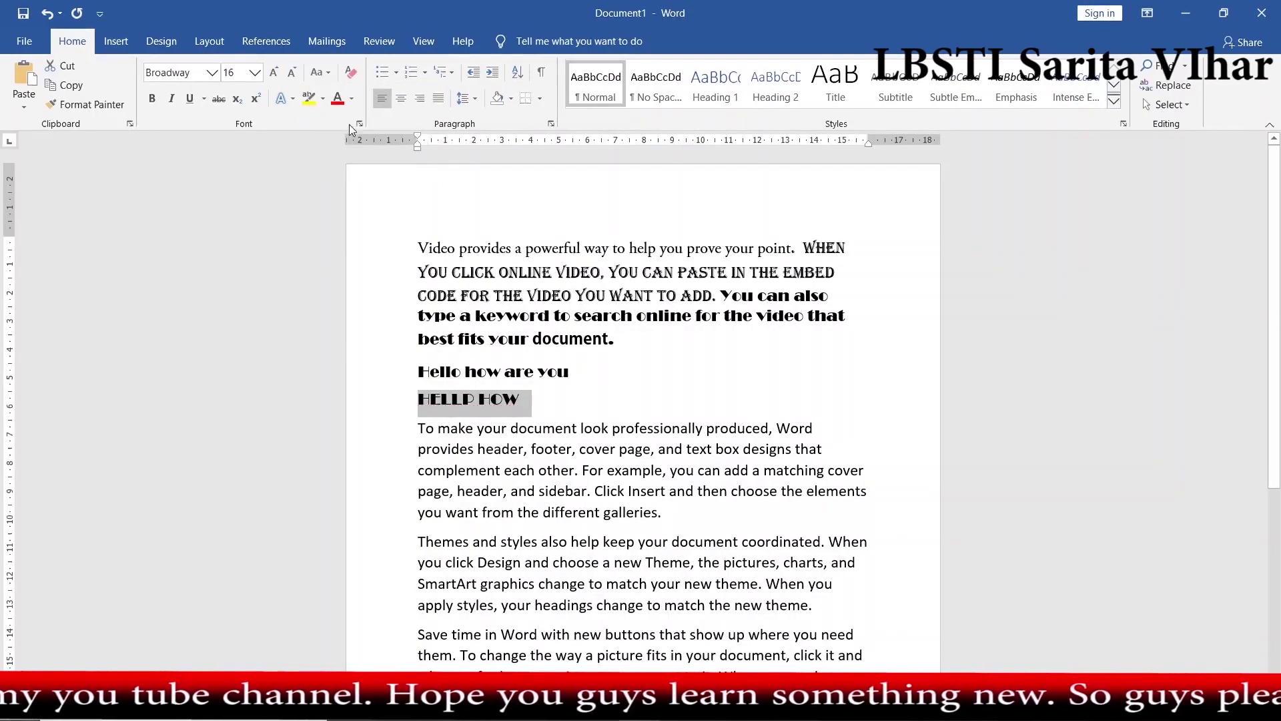
left_click(322, 73)
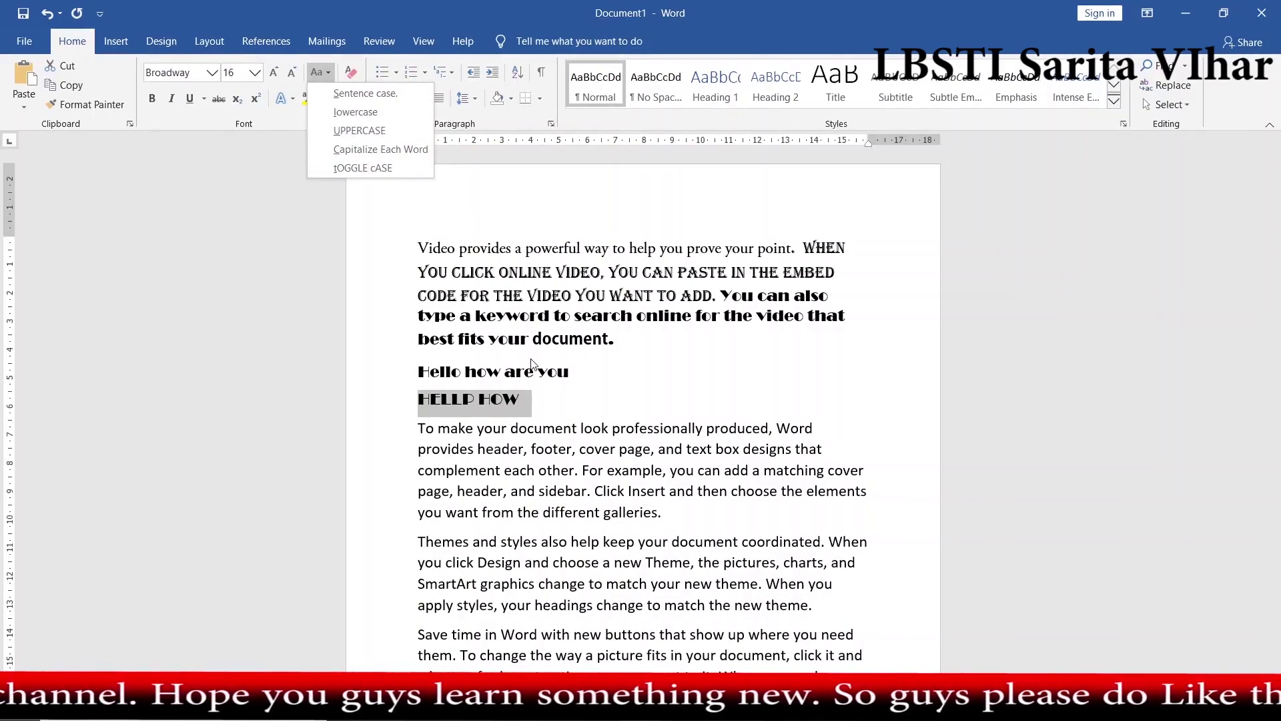
key("Escape")
- Apply Capitalize Each Word to the paragraph beginning 'To make your document'
left_click_drag(418, 427, 643, 515)
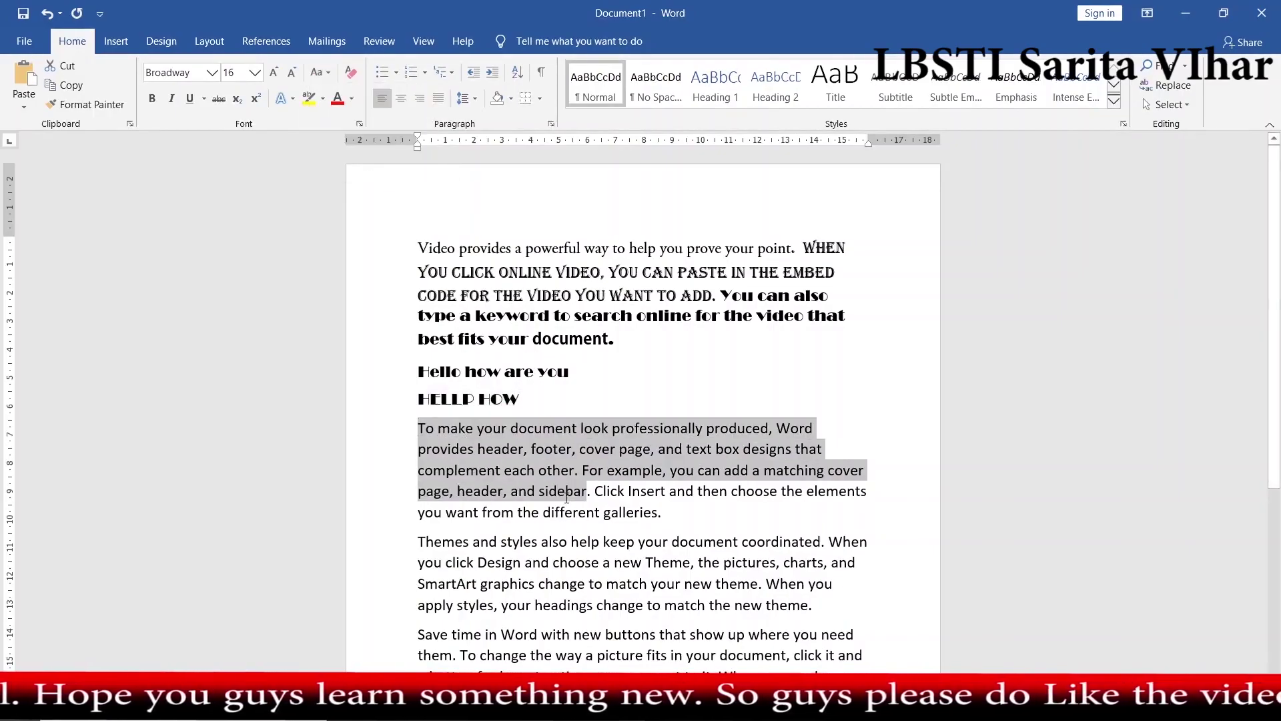
left_click(327, 72)
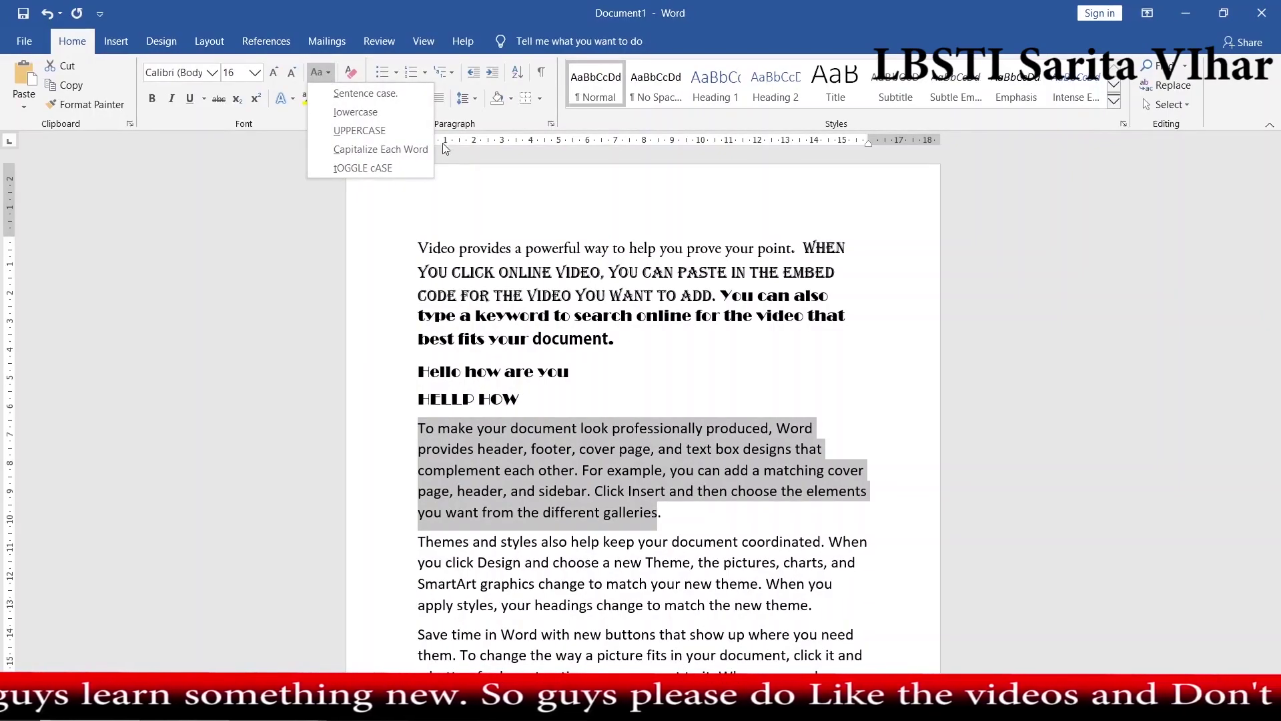
left_click(380, 149)
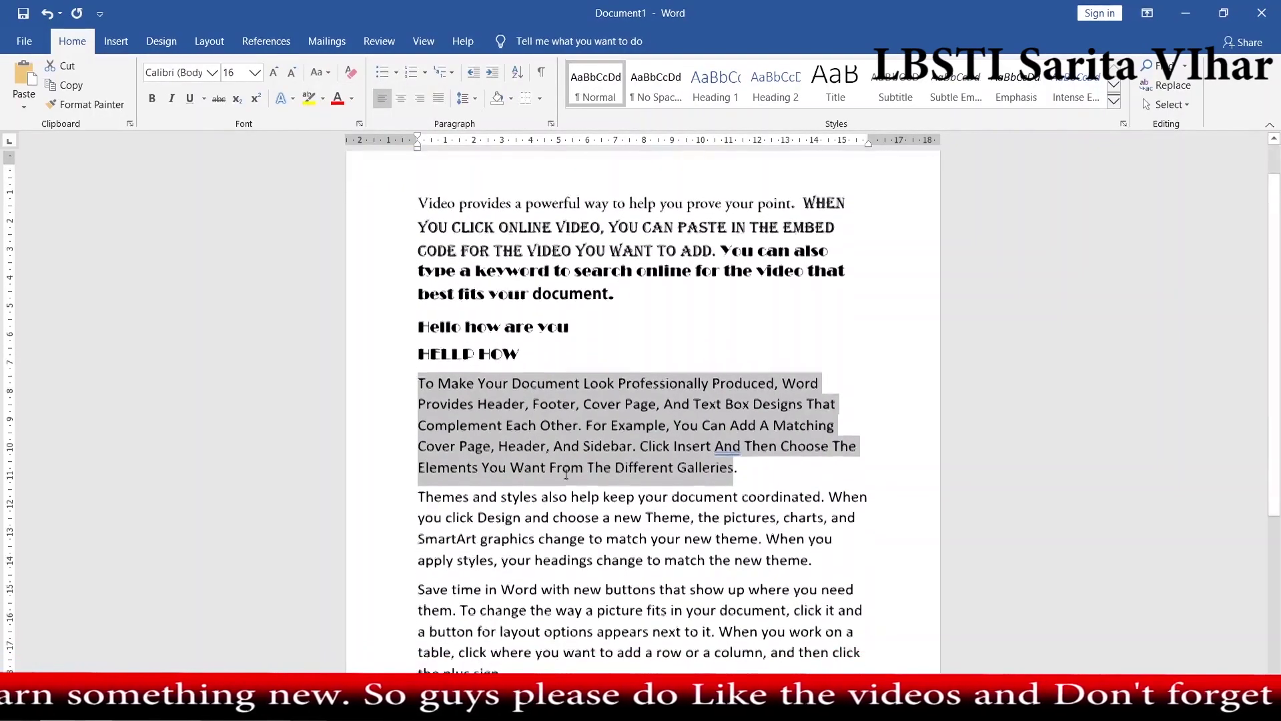
scroll(565, 416, "down", 5)
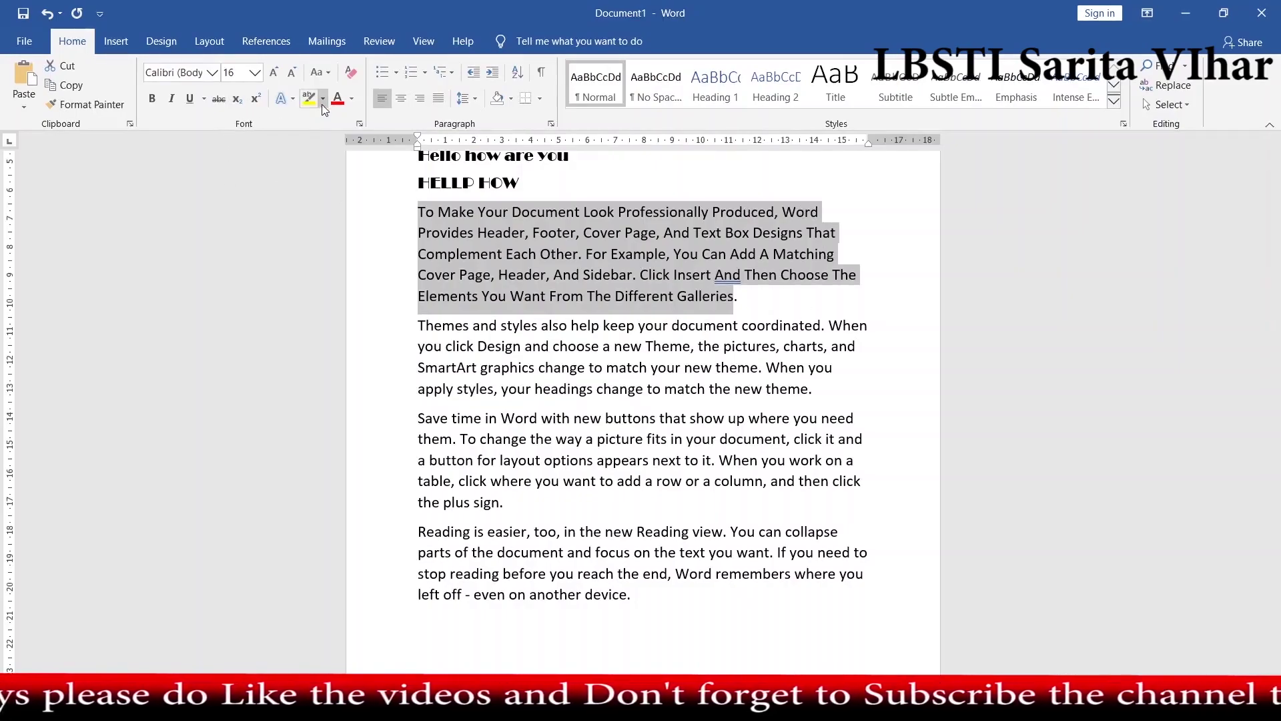
- Switch that paragraph between tOGGLE cASE and Capitalize Each Word, ending on Capitalize Each Word
left_click(328, 73)
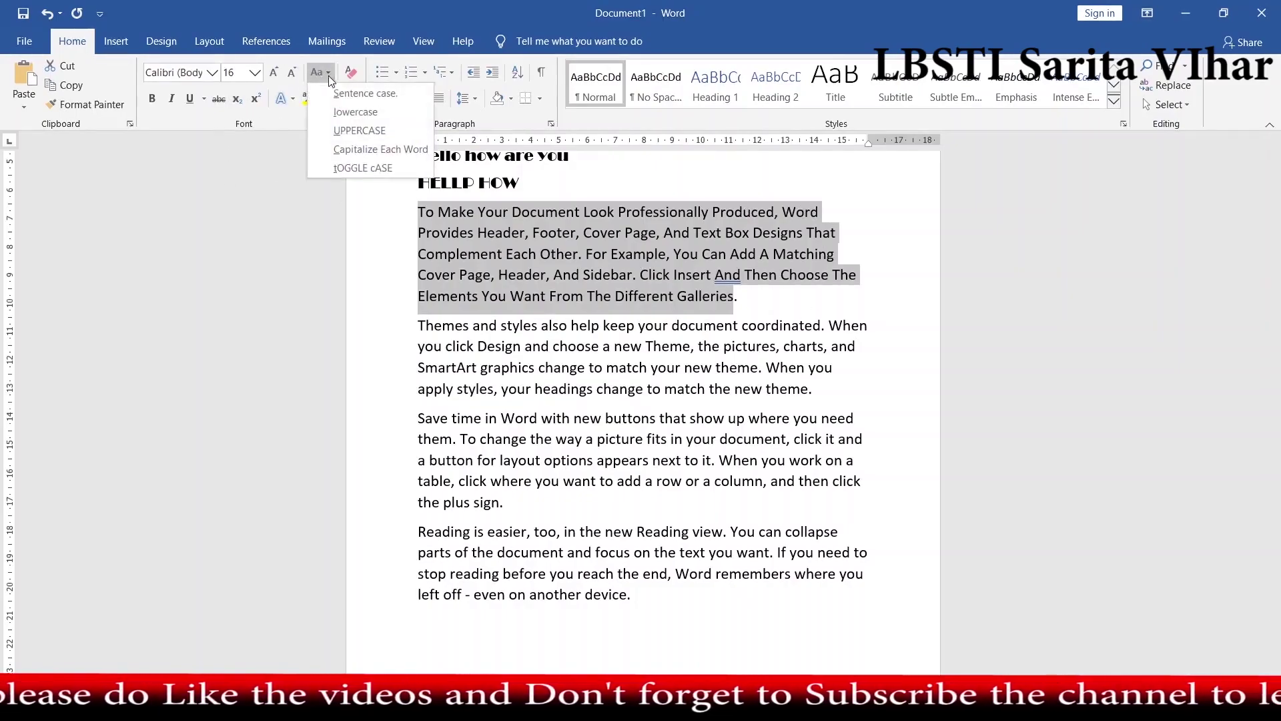
left_click(406, 172)
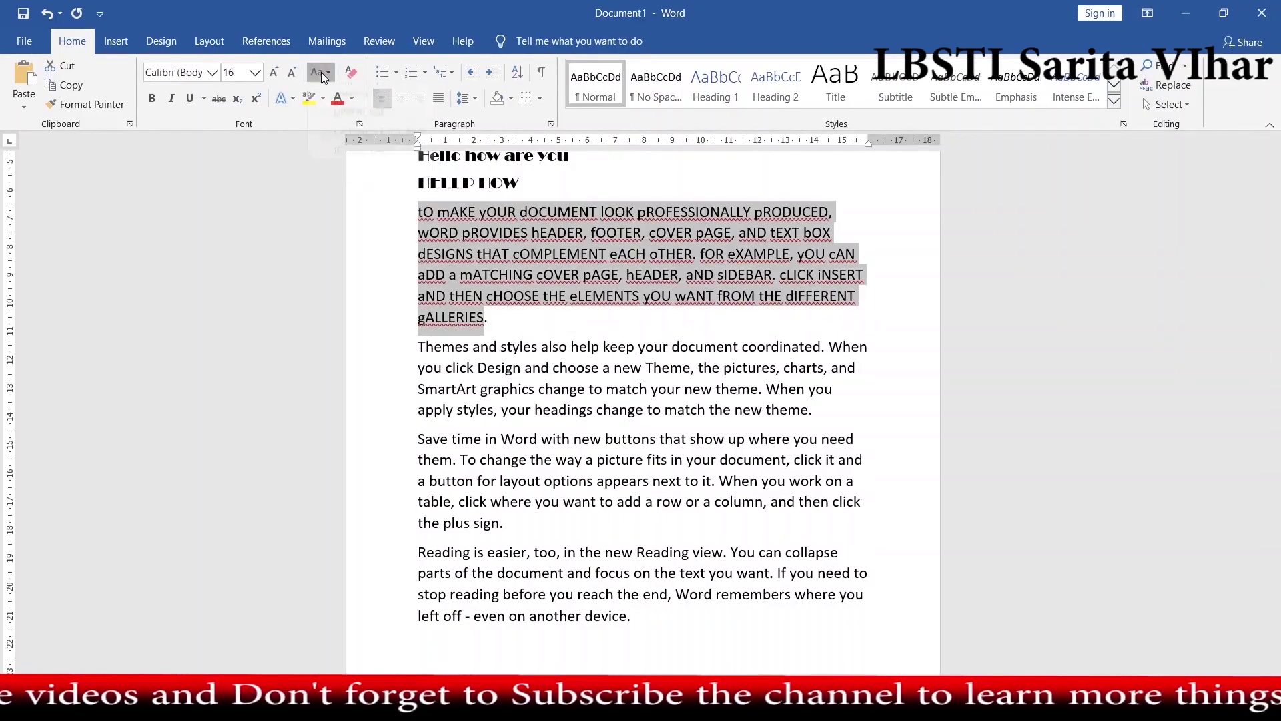
left_click(321, 72)
left_click(378, 156)
left_click(319, 73)
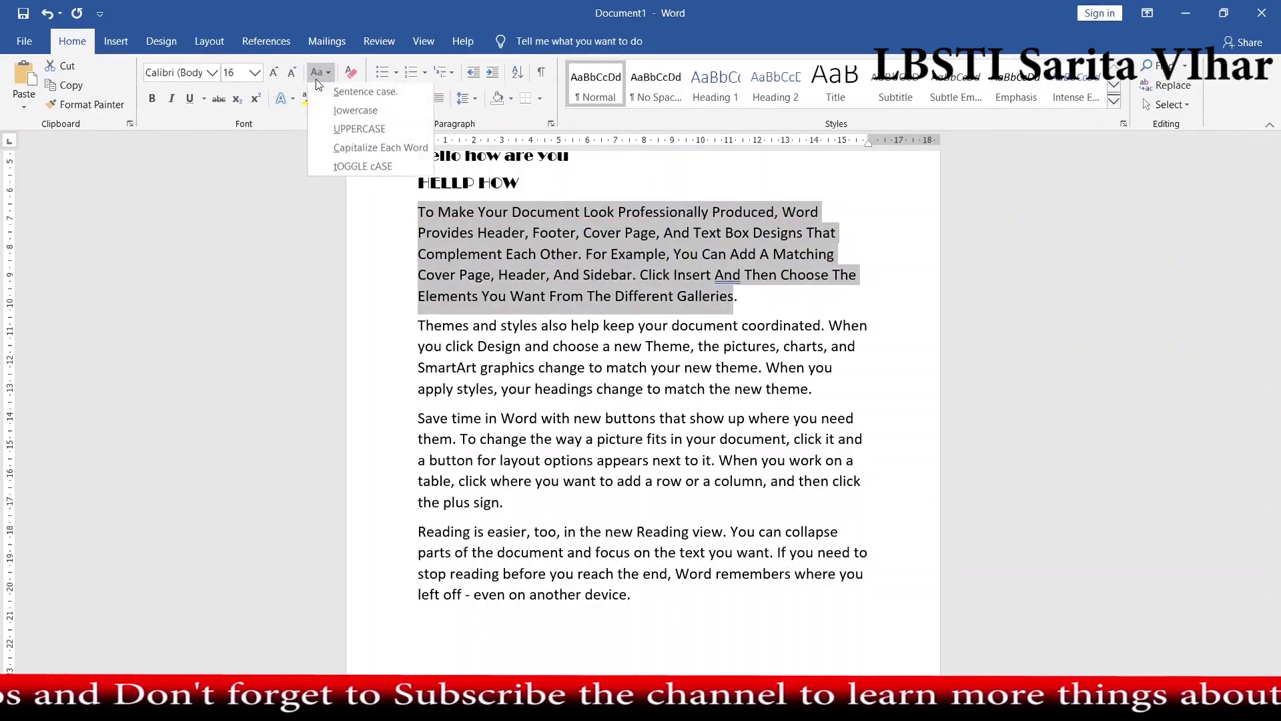
left_click(374, 171)
left_click(322, 73)
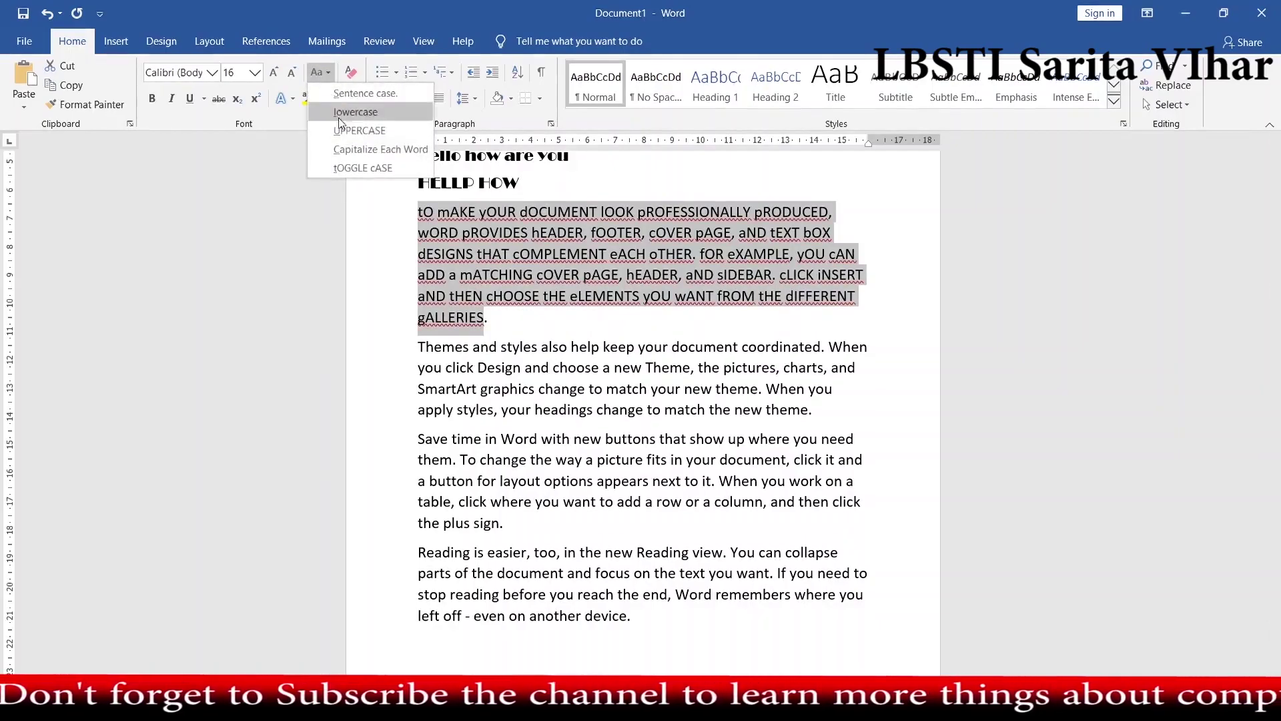
left_click(351, 162)
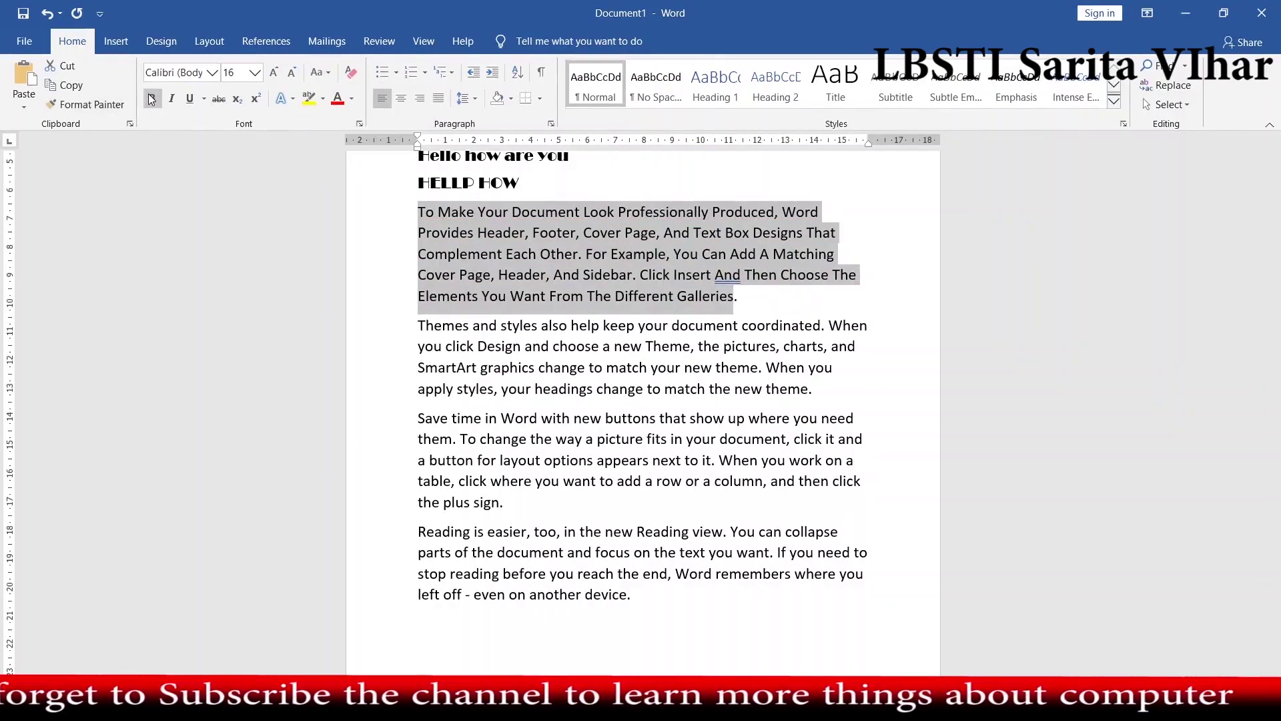
- Make the all-capitals 'To Make Your Document' paragraph bold
left_click(152, 99)
left_click(152, 99)
left_click(154, 97)
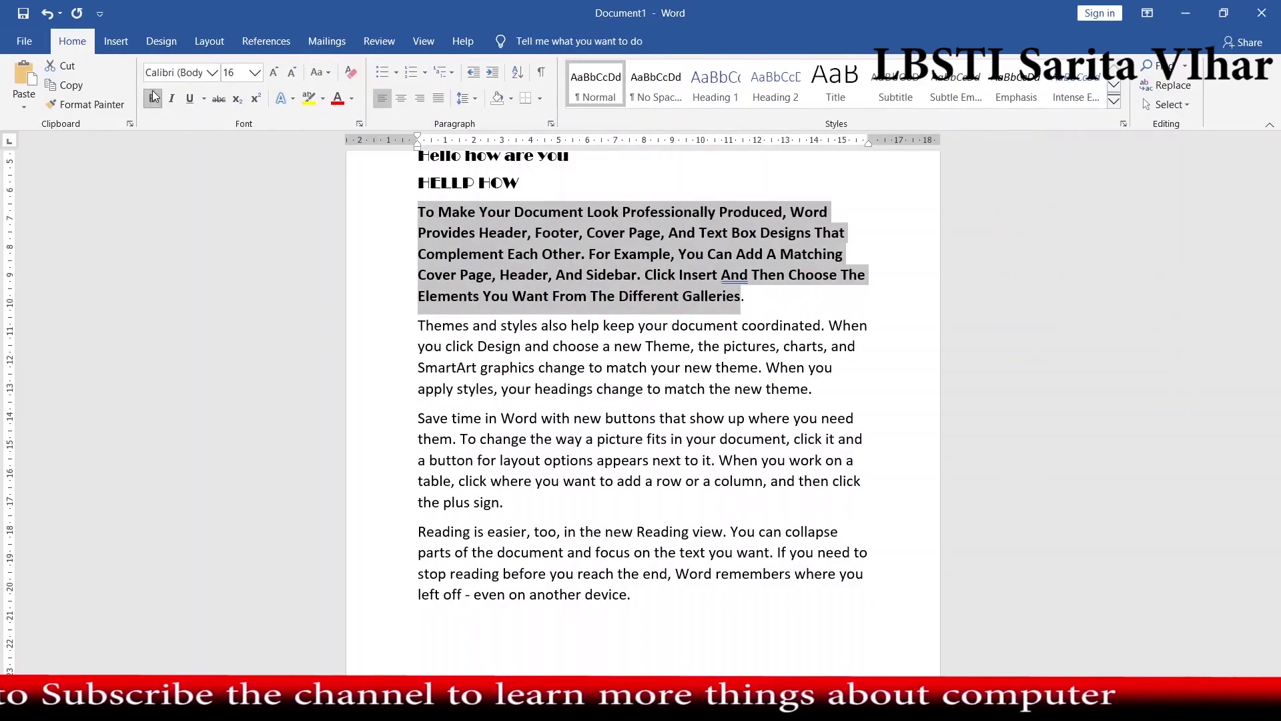
left_click(154, 98)
left_click(154, 98)
left_click(154, 98)
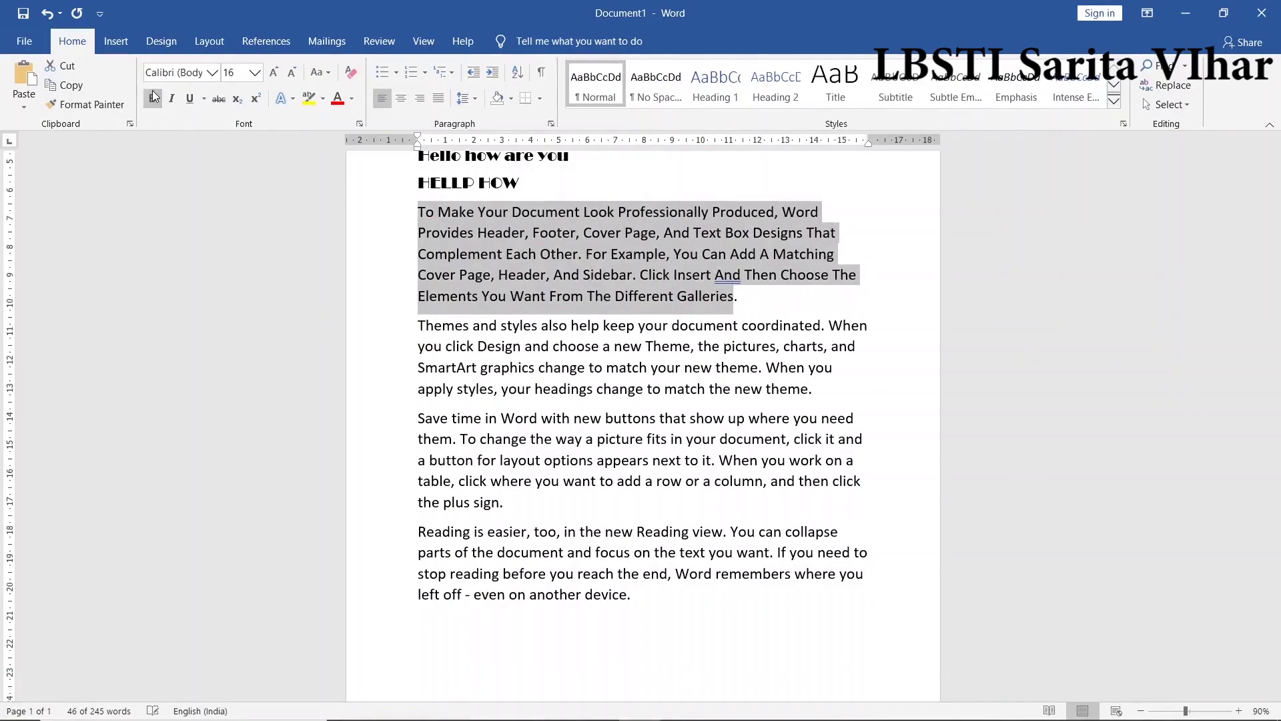
left_click(154, 97)
left_click(154, 97)
left_click(158, 98)
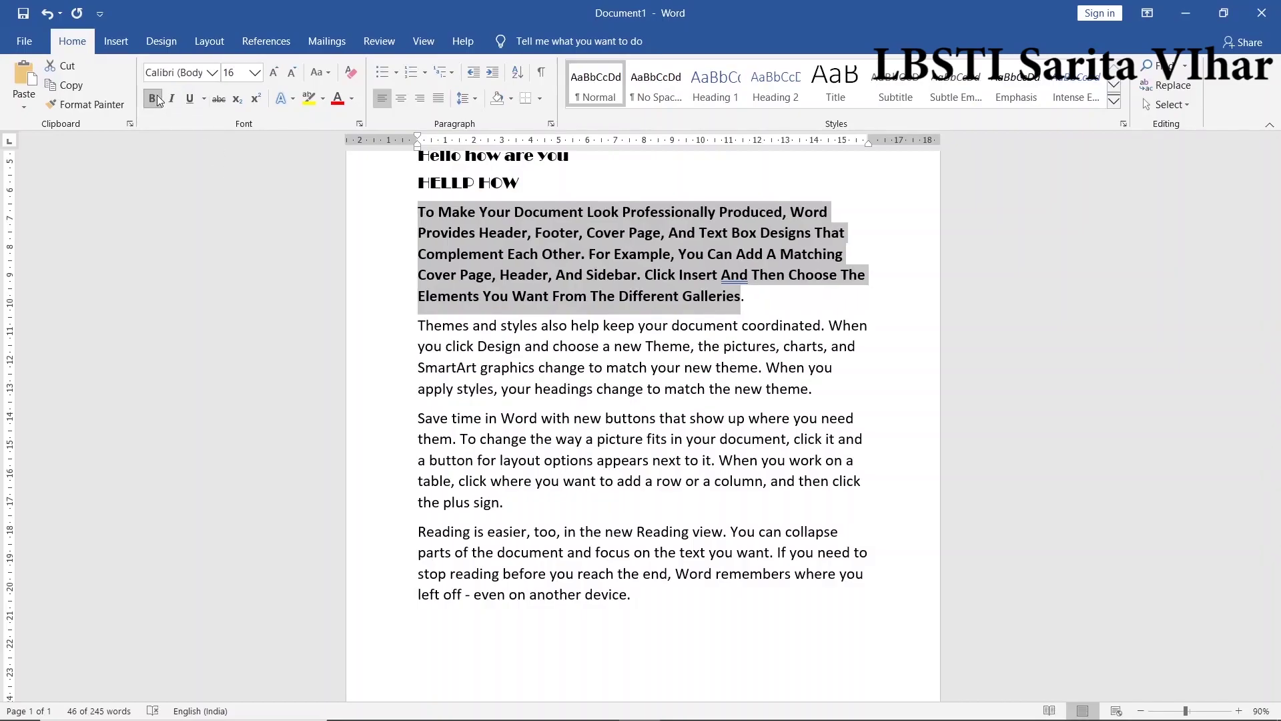
left_click(158, 99)
left_click(157, 98)
left_click(157, 99)
left_click(156, 98)
left_click(550, 307)
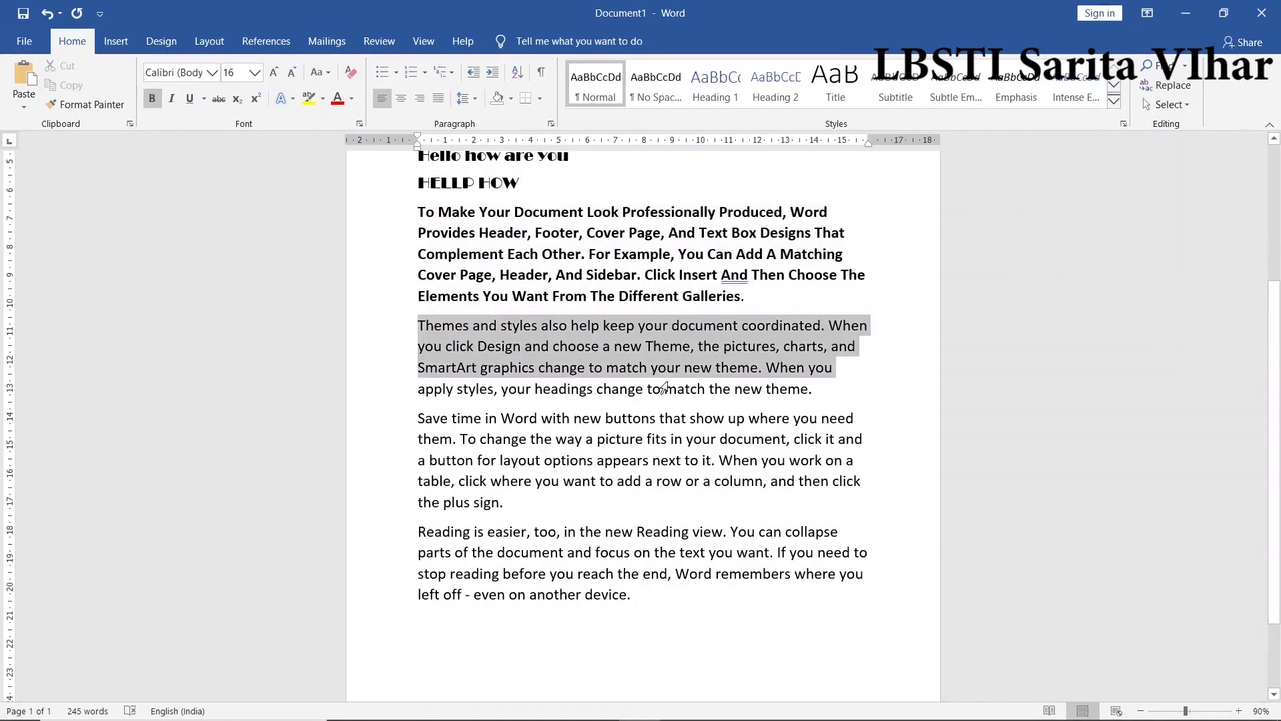
- Make the 'Themes and styles' paragraph italic with a light blue underline
left_click_drag(419, 325, 818, 390)
left_click(166, 104)
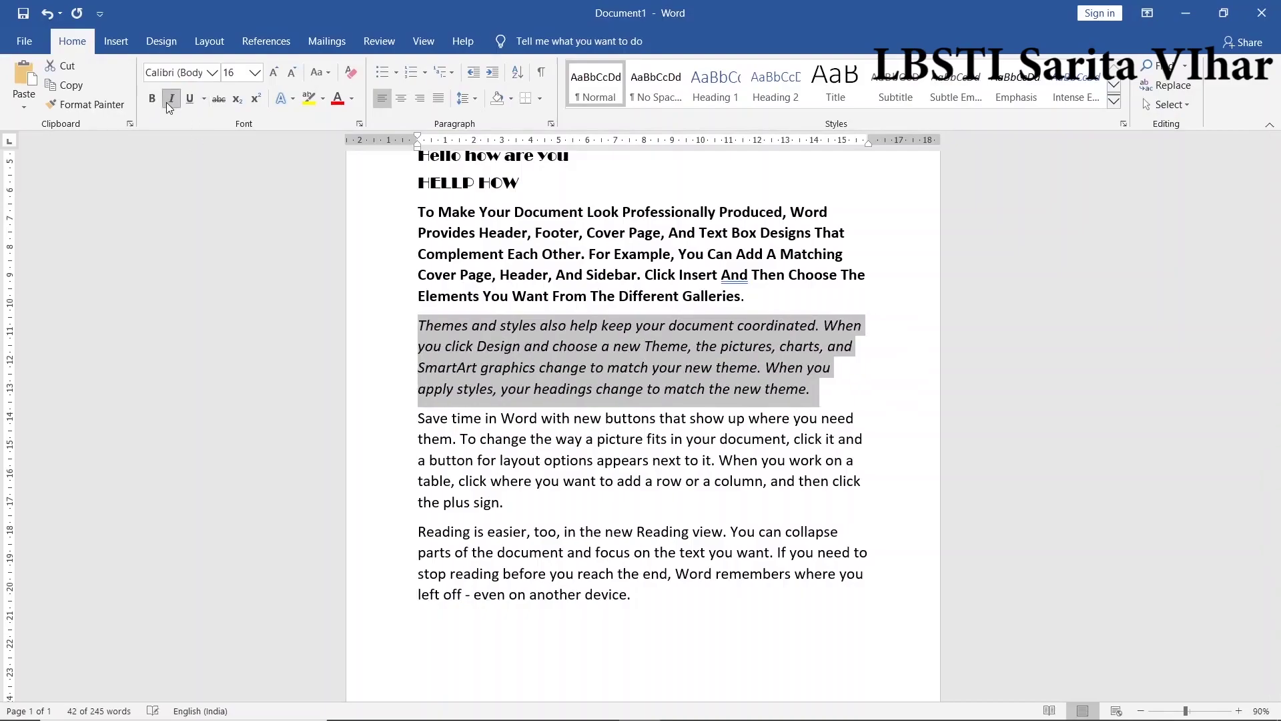
left_click(167, 102)
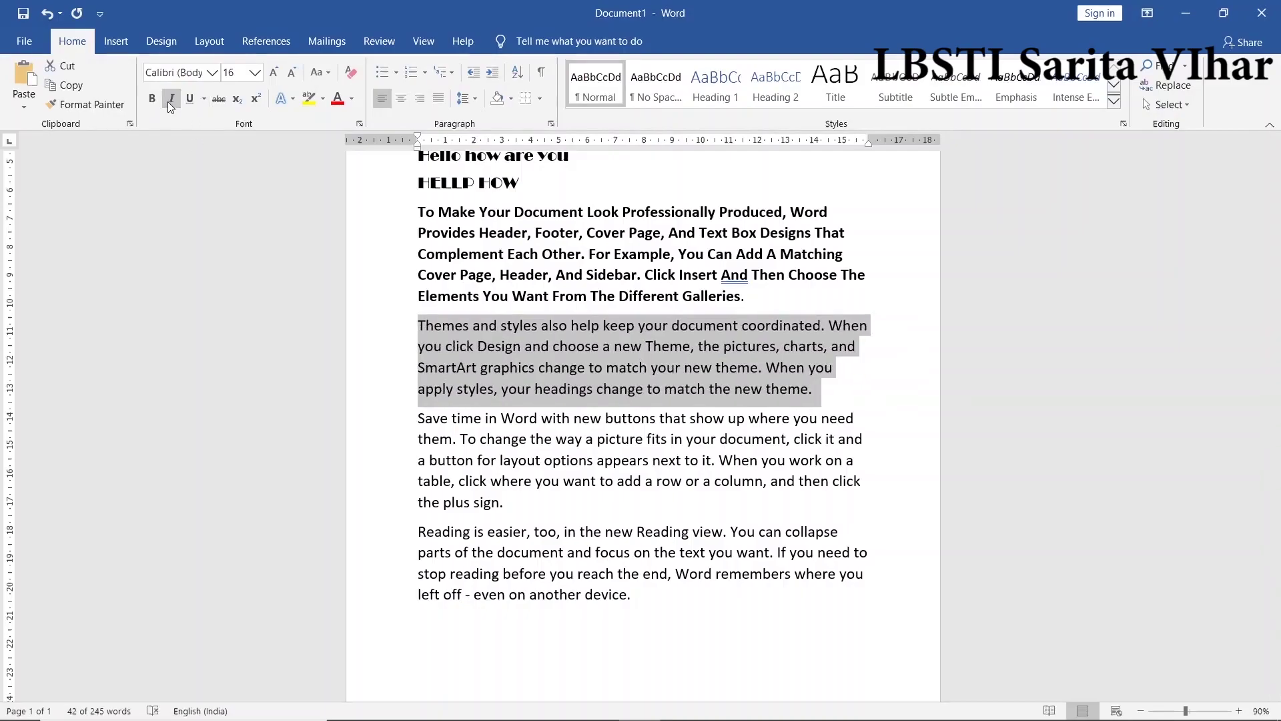
left_click(167, 101)
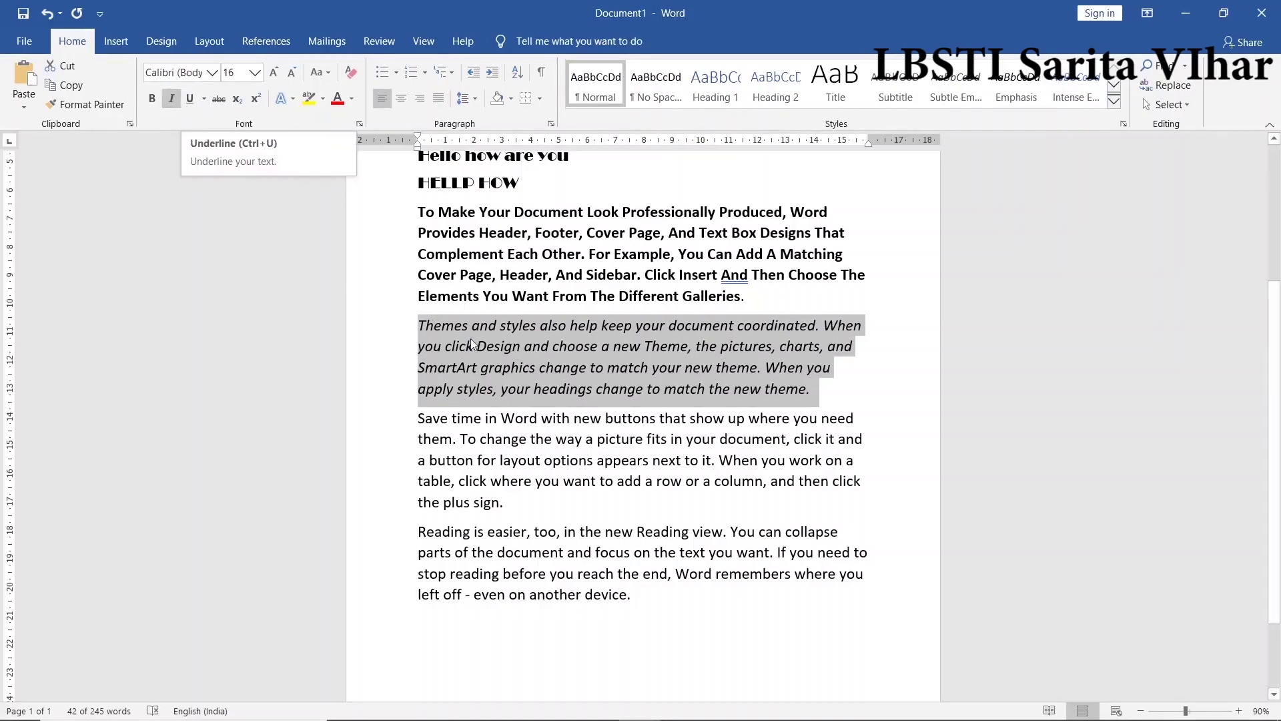
left_click(189, 99)
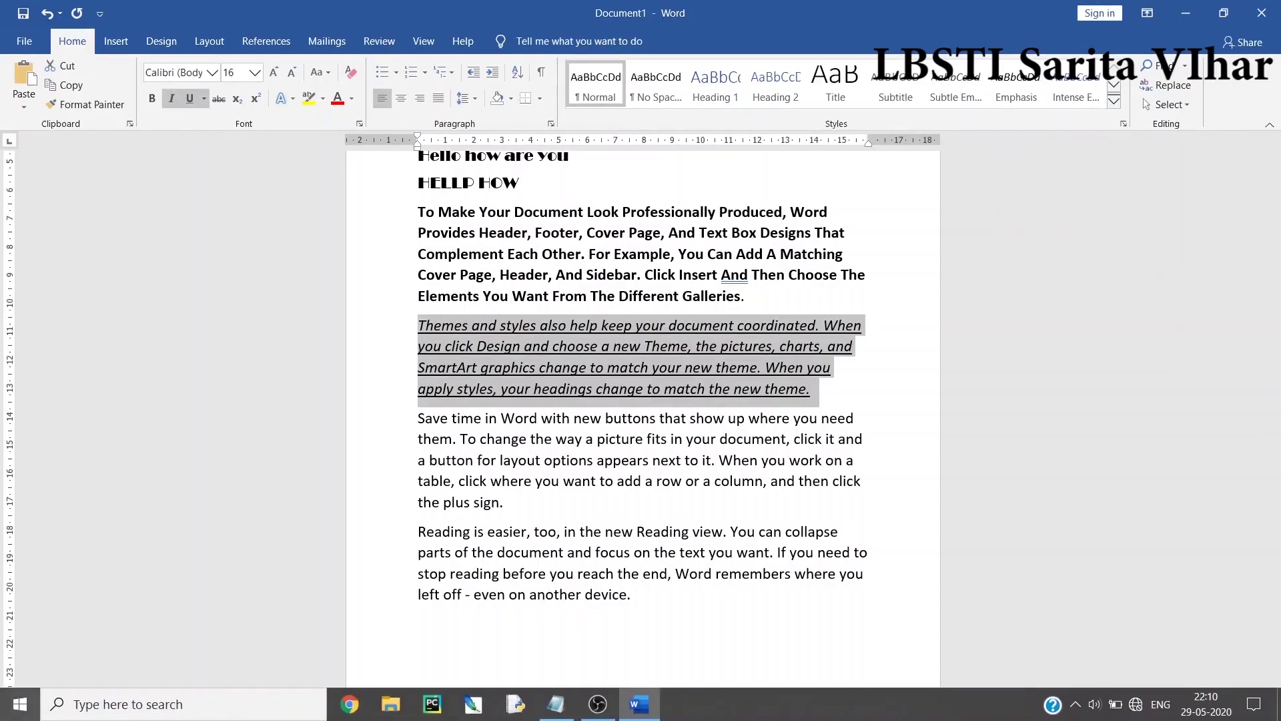
left_click(189, 100)
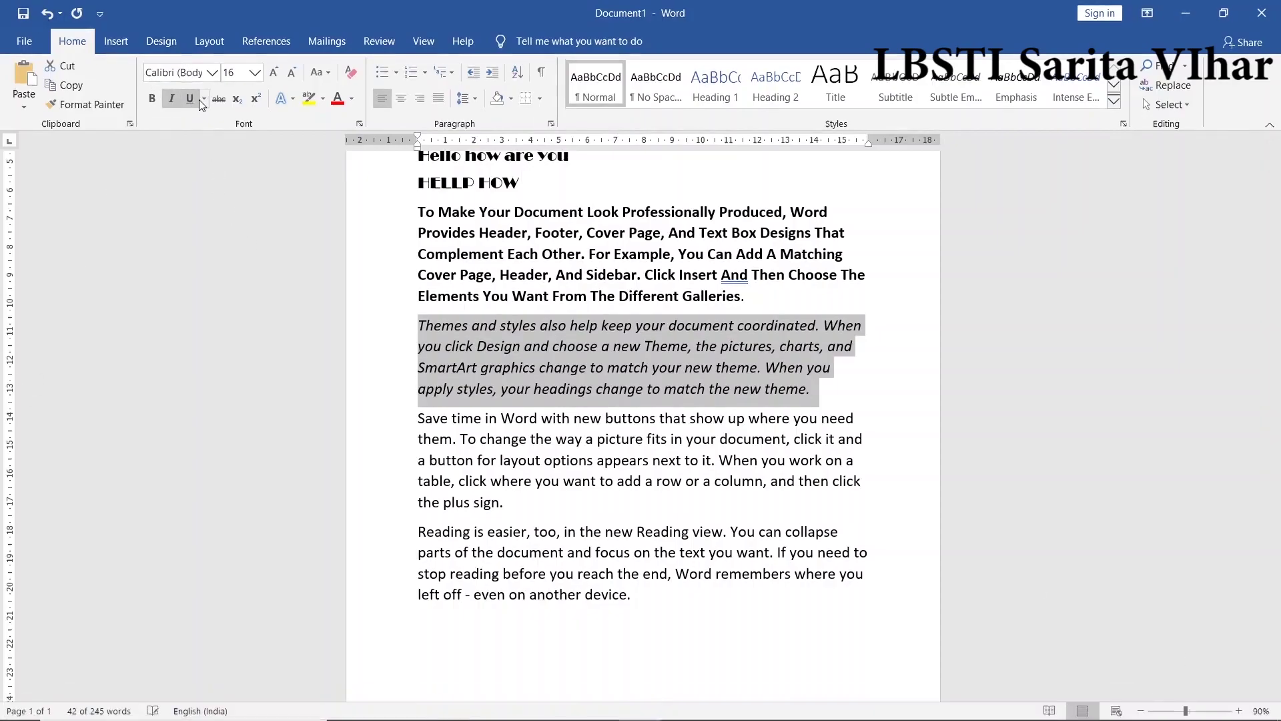
left_click(203, 98)
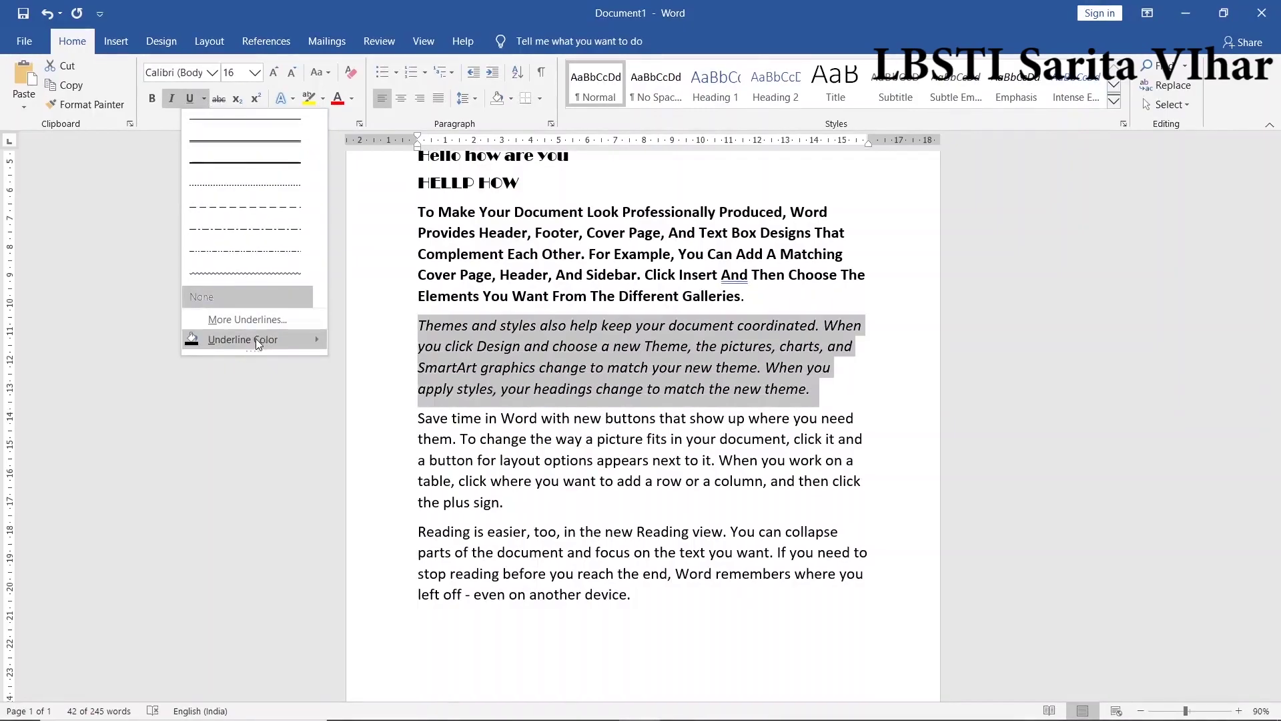
mouse_move(243, 339)
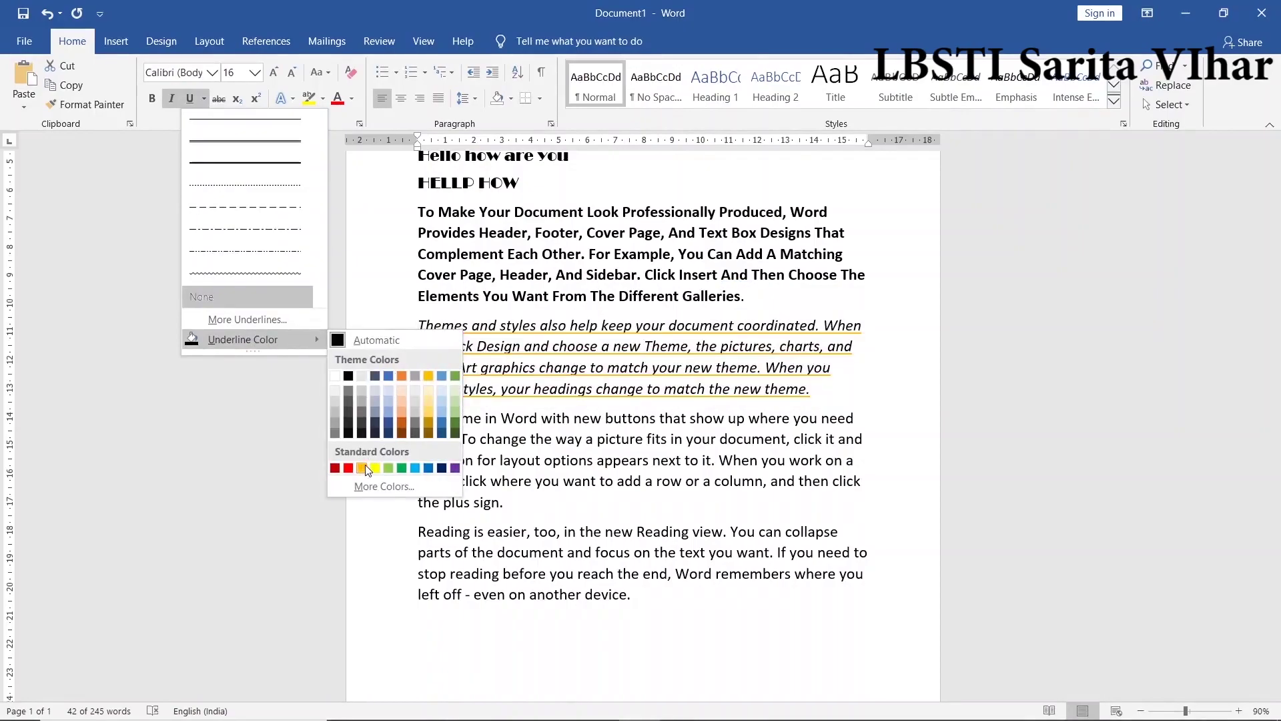
left_click(415, 468)
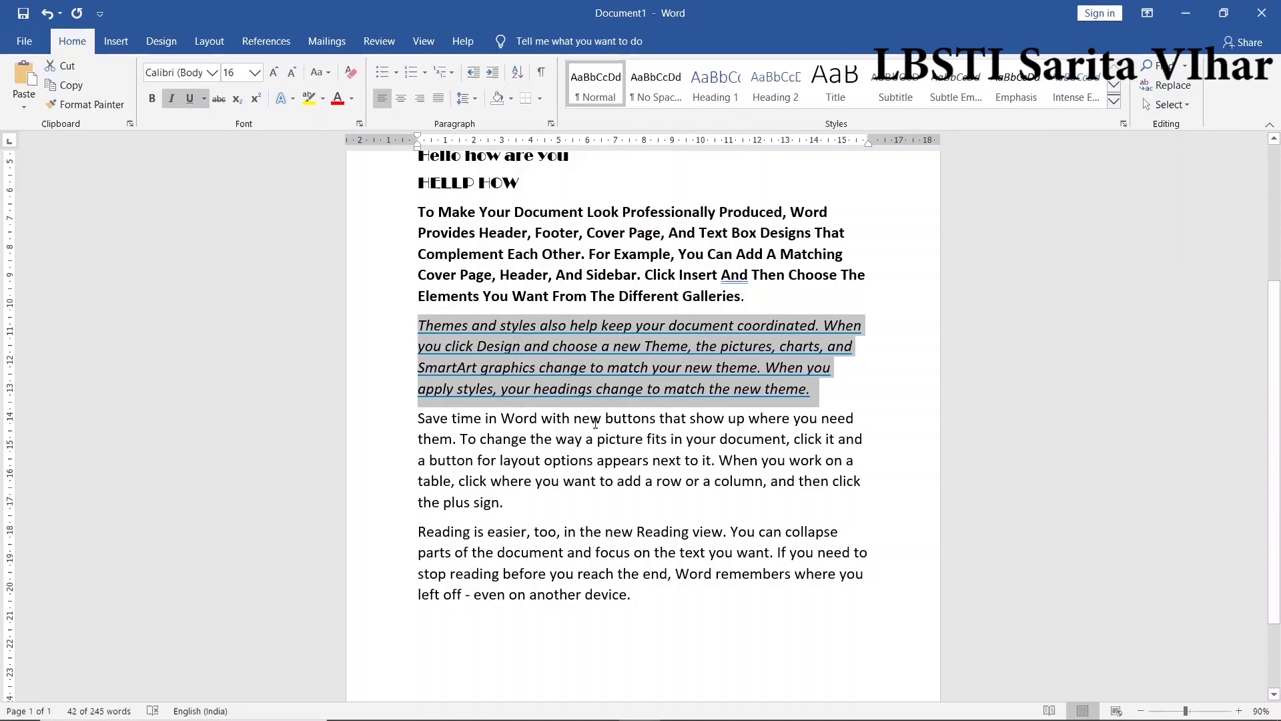
left_click(563, 348)
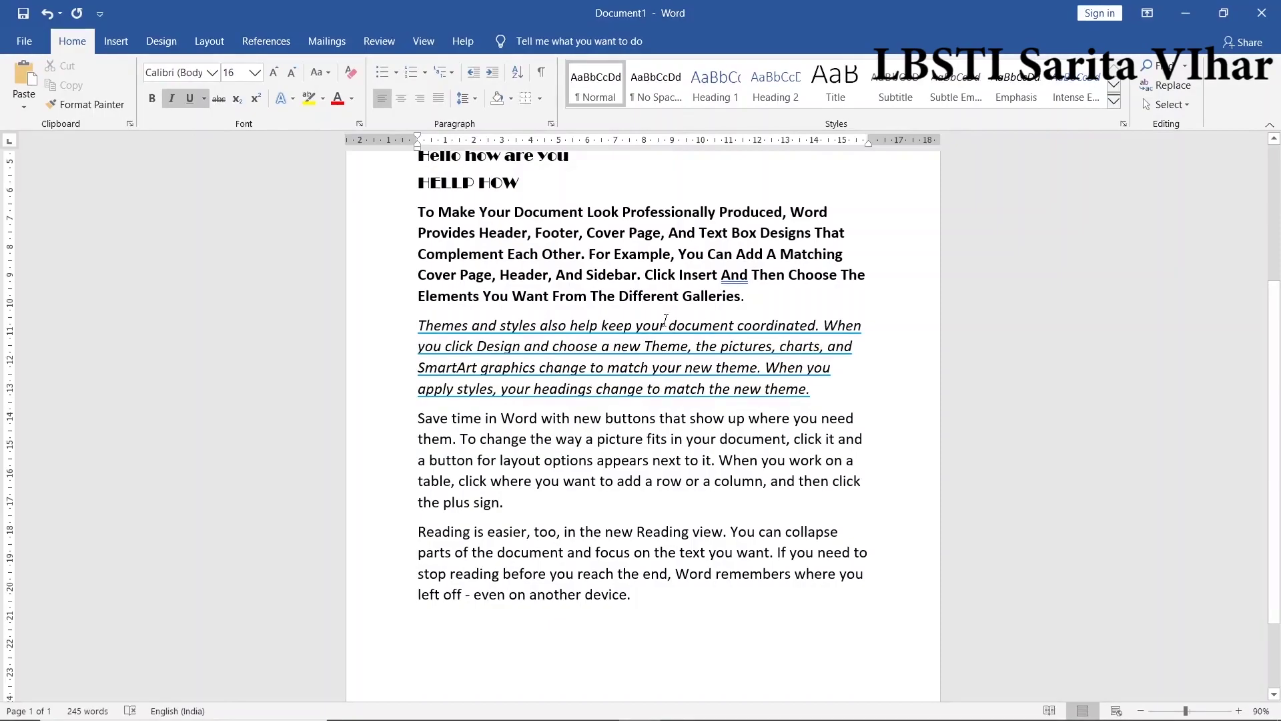
left_click_drag(677, 324, 735, 327)
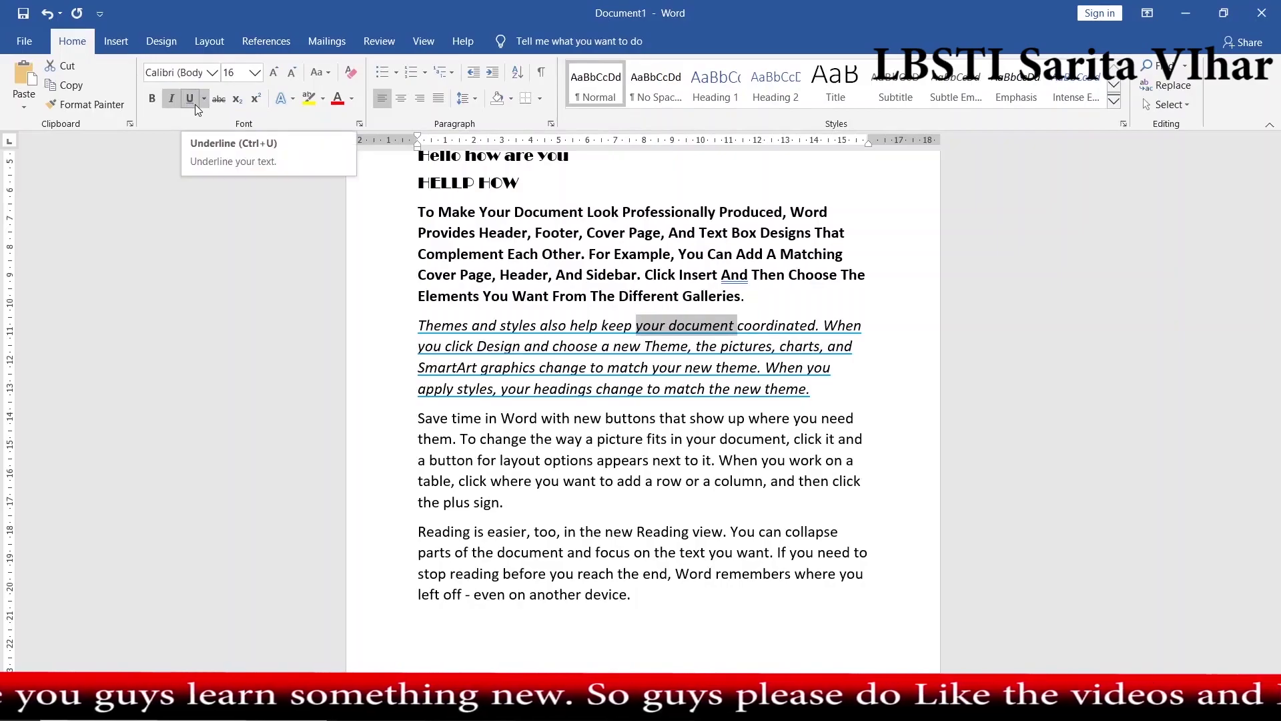
- Make the words 'your document' bold
left_click(148, 101)
left_click(147, 101)
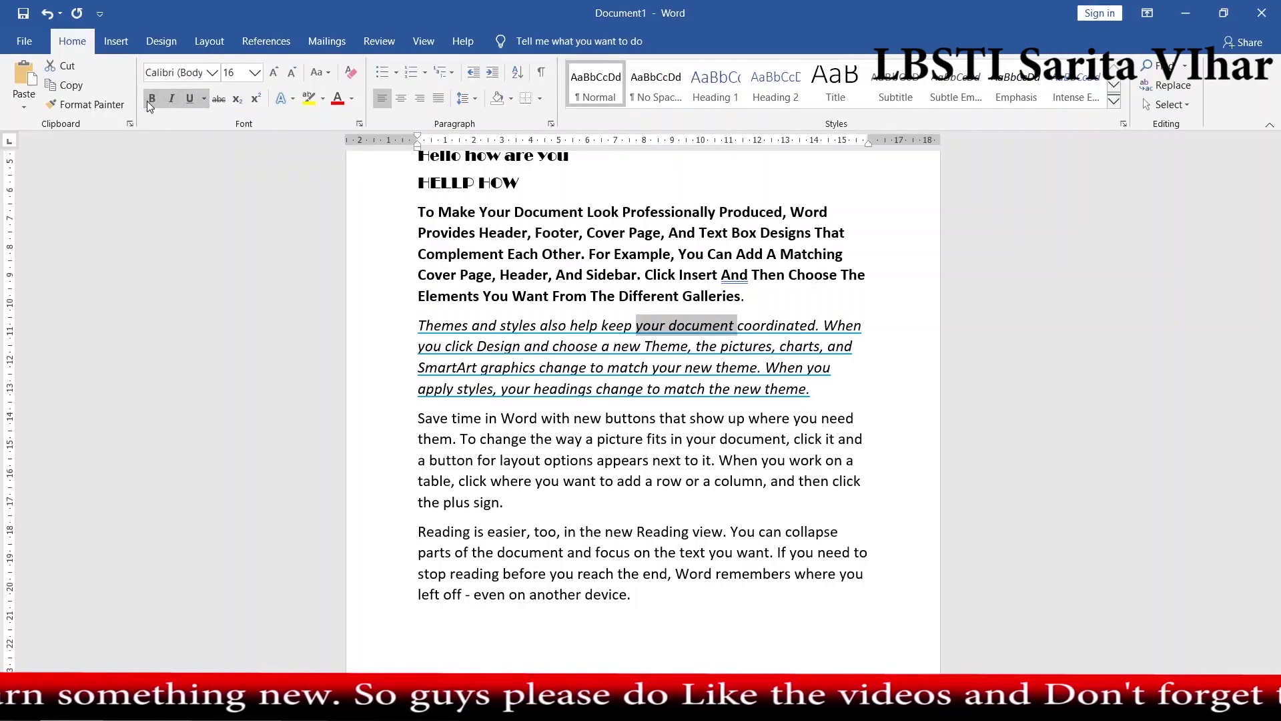
left_click(147, 102)
key("Left")
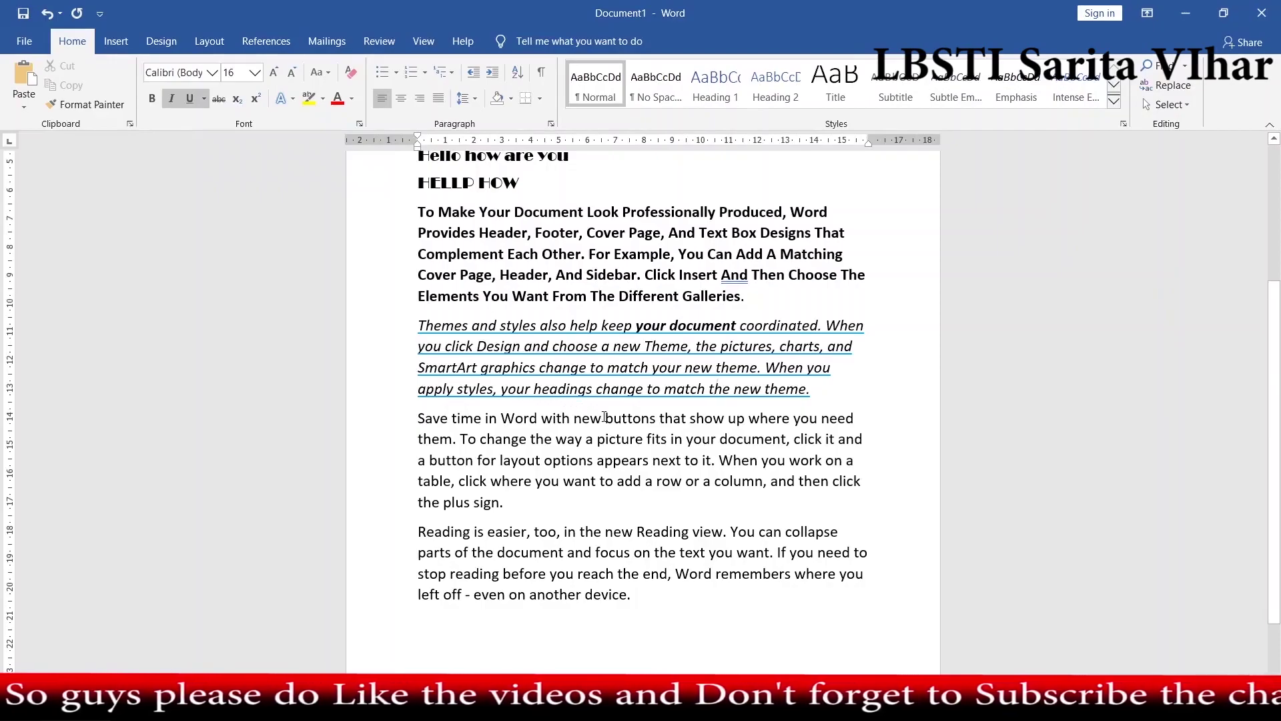
- Strike through the phrases 'new buttons' and 'appears next'
left_click_drag(605, 418, 659, 419)
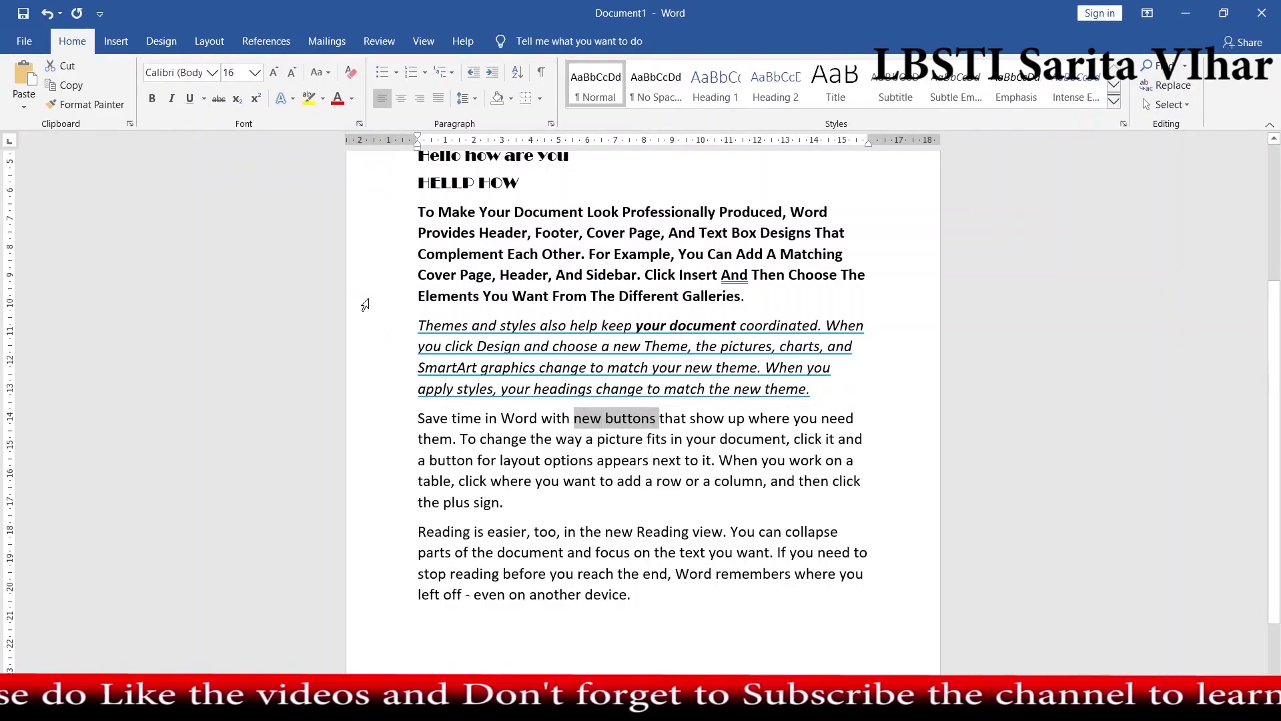
left_click(222, 102)
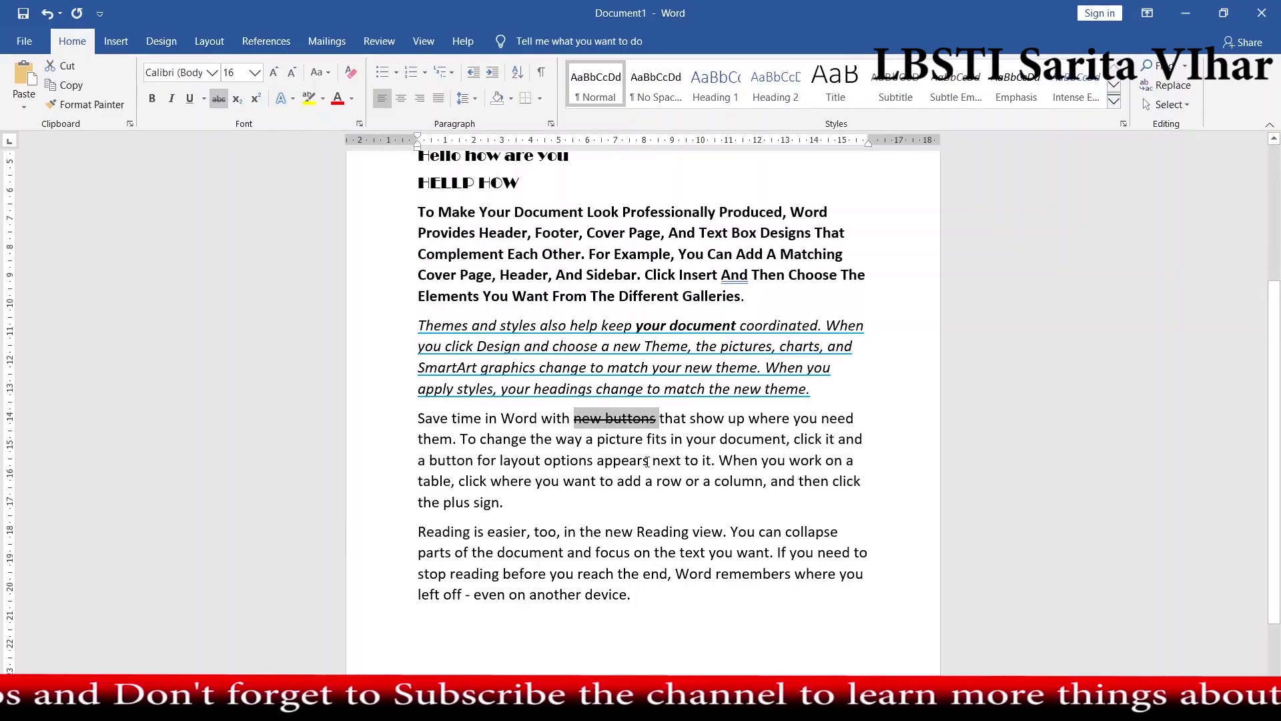
left_click_drag(598, 461, 683, 460)
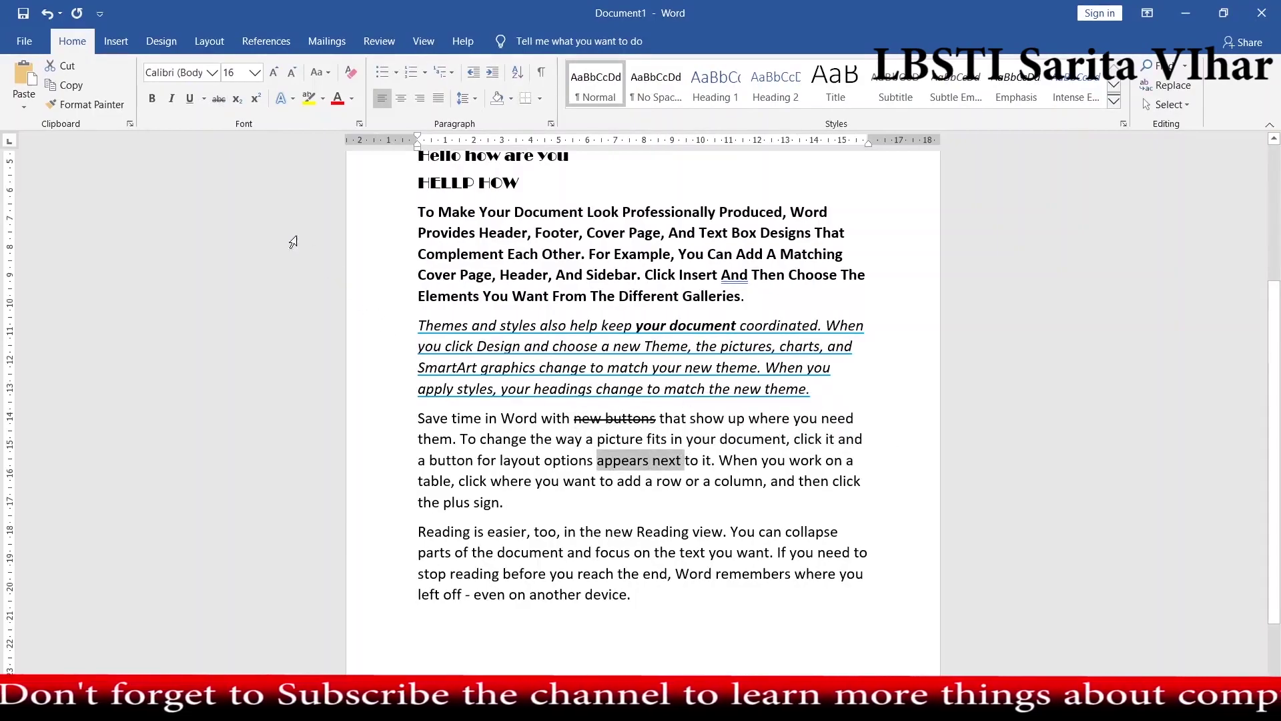
left_click(219, 99)
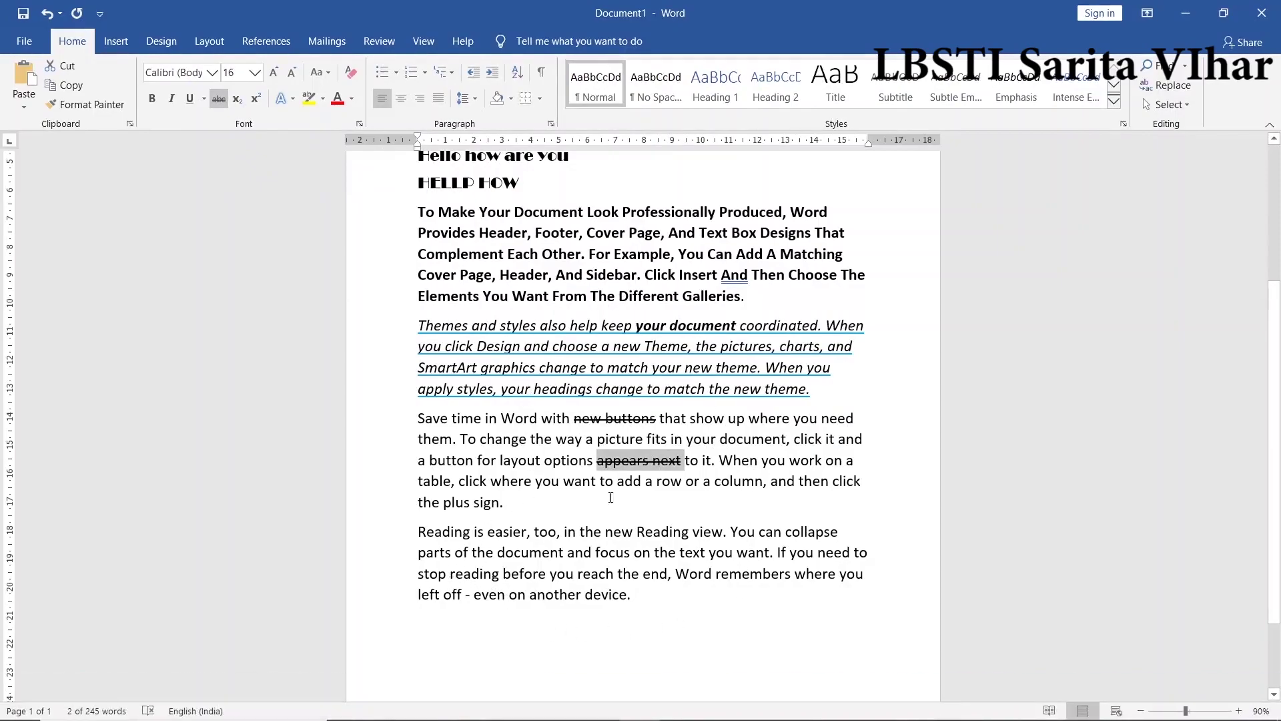
left_click(684, 605)
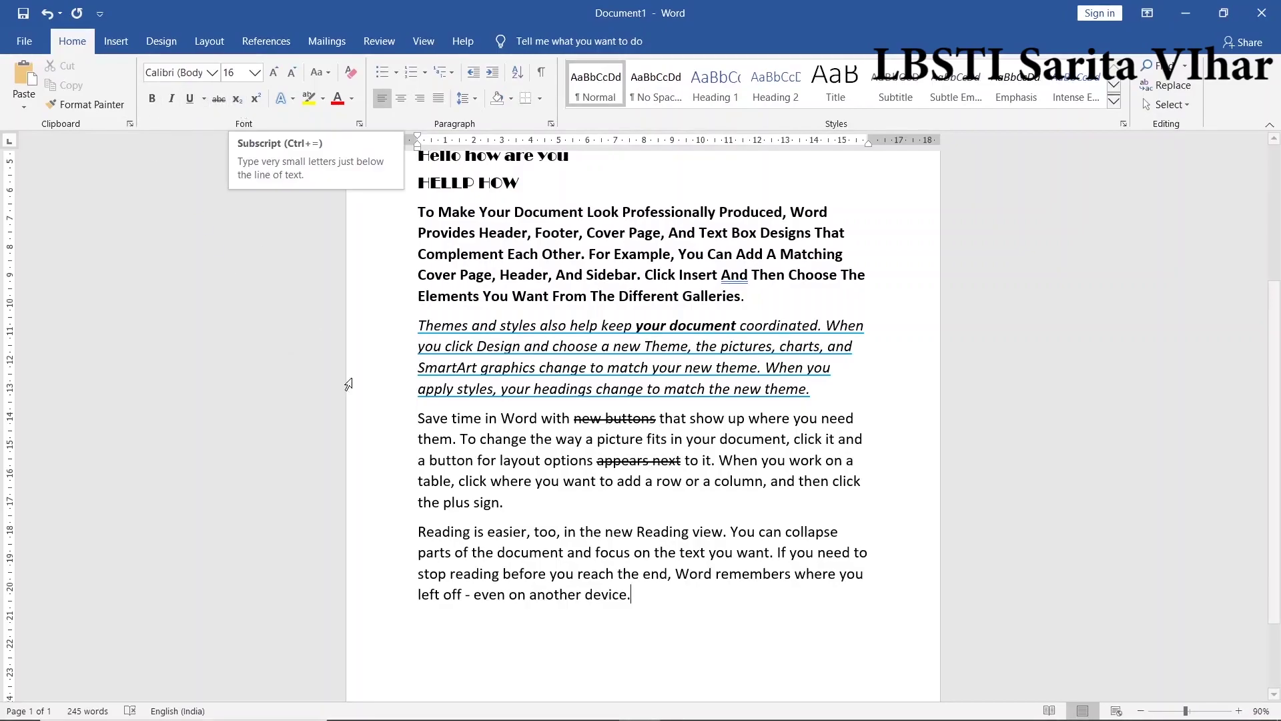
- Enlarge the H2o line and make its 2 a subscript
key("Return")
key("Return")
type("H2o")
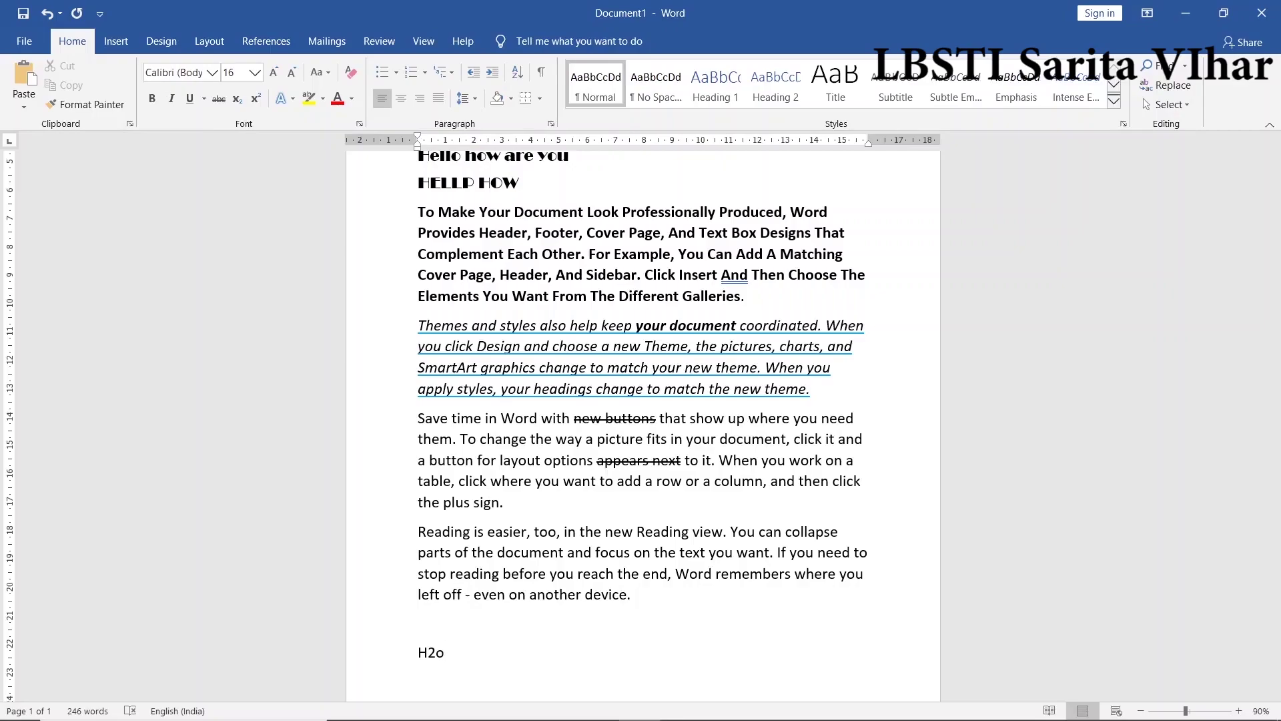
scroll(507, 611, "down", 3)
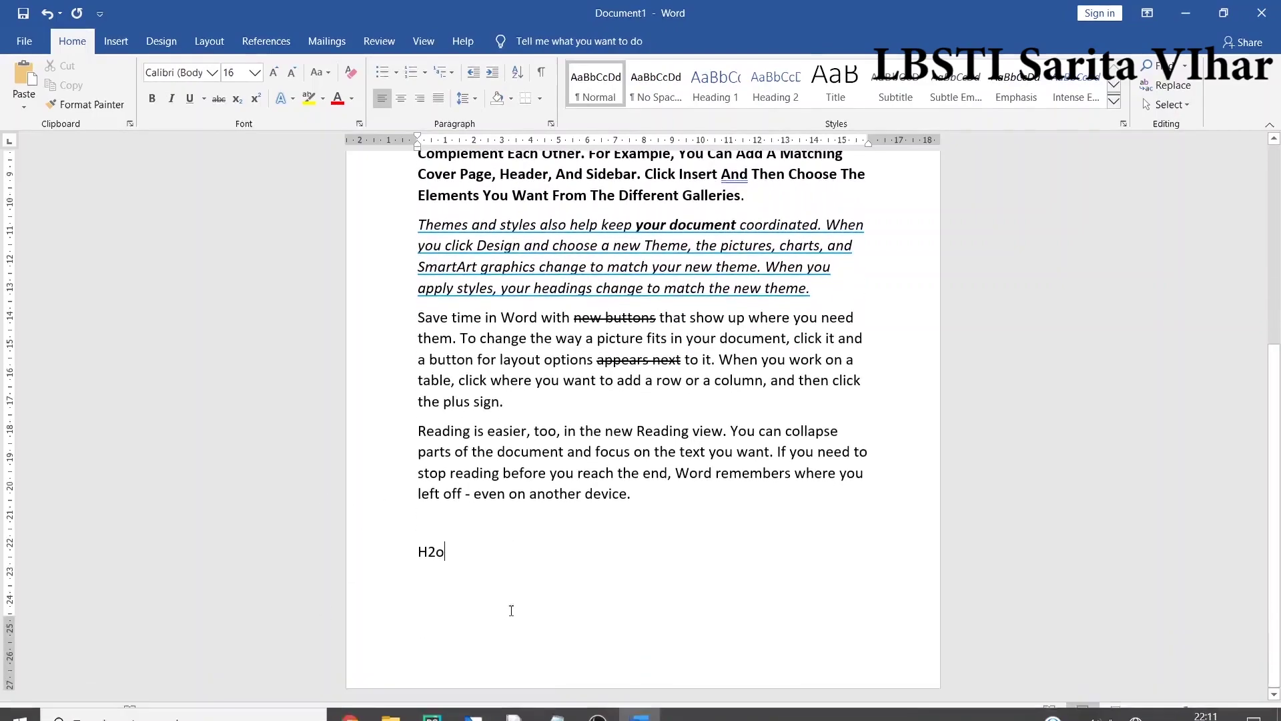
left_click(365, 557)
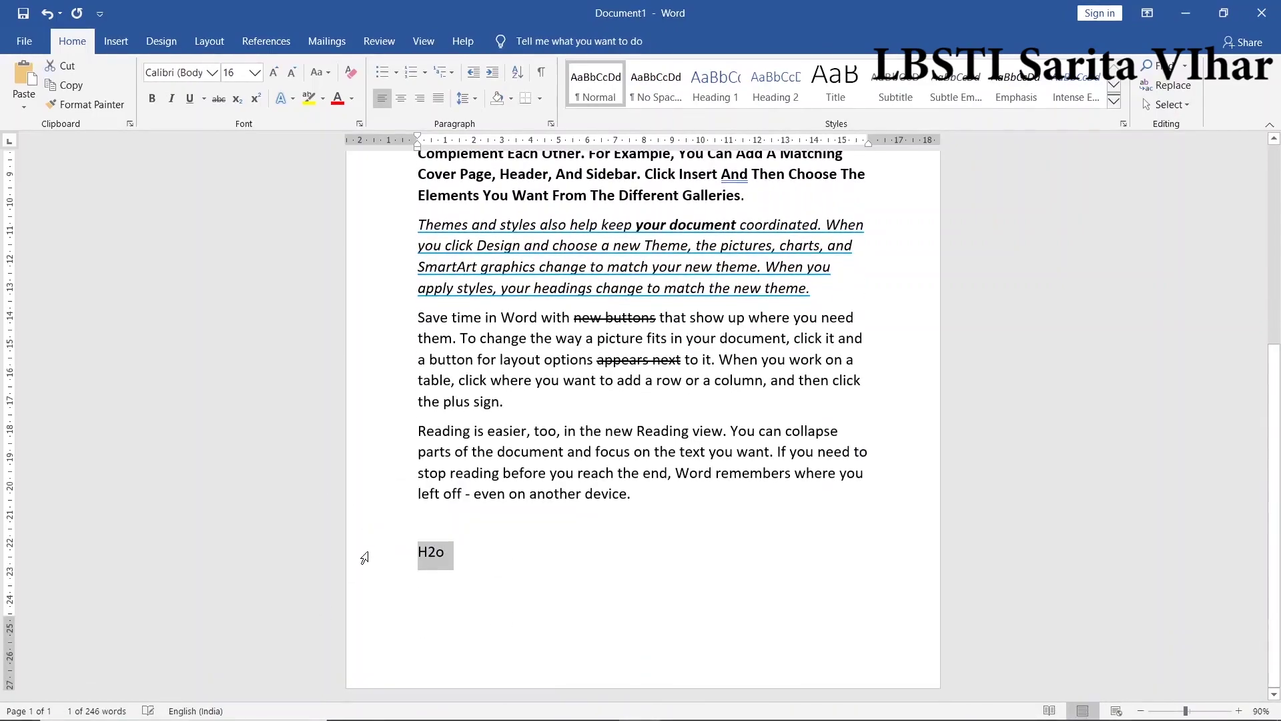
key("ctrl+shift+period")
key("ctrl+shift+period")
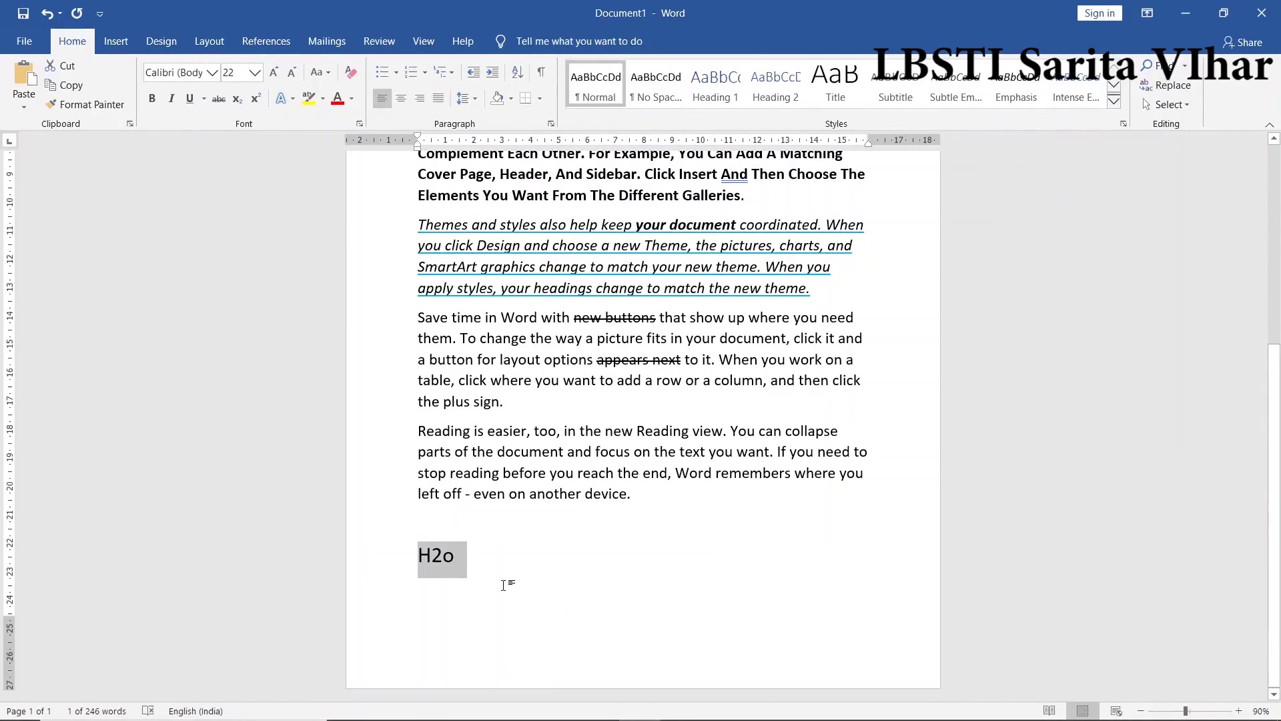
left_click(504, 585)
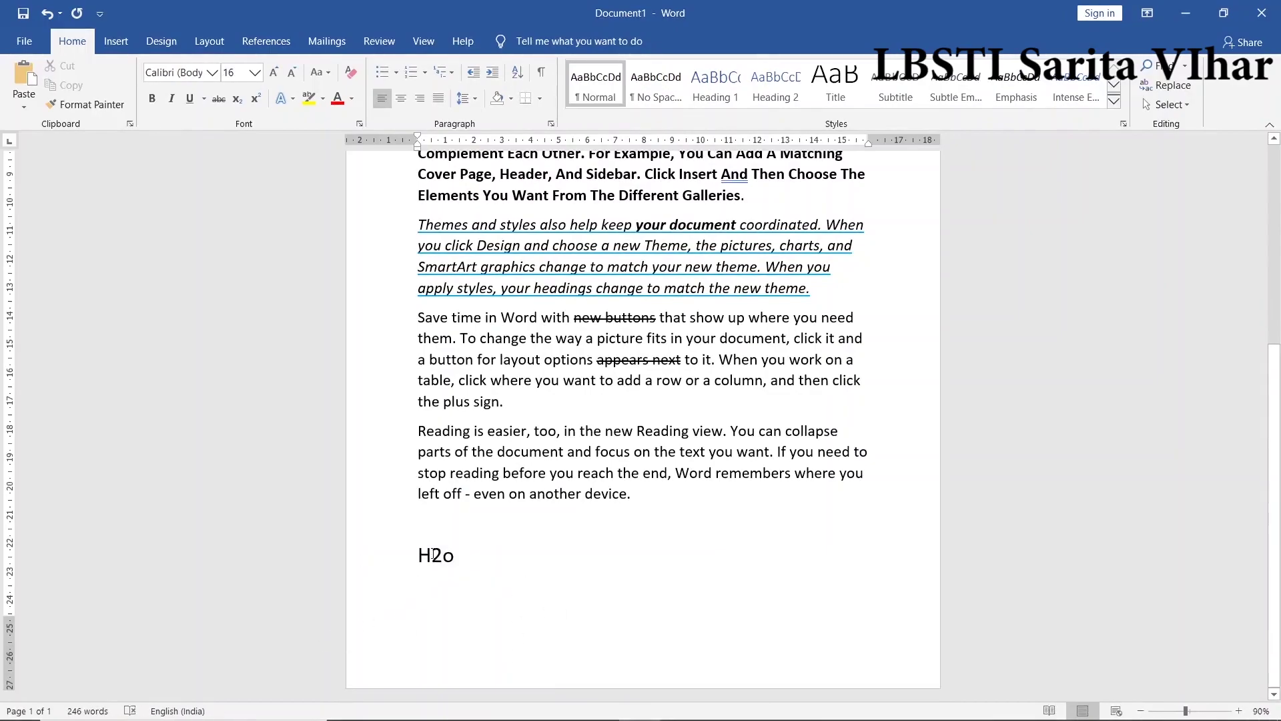
left_click_drag(431, 555, 433, 561)
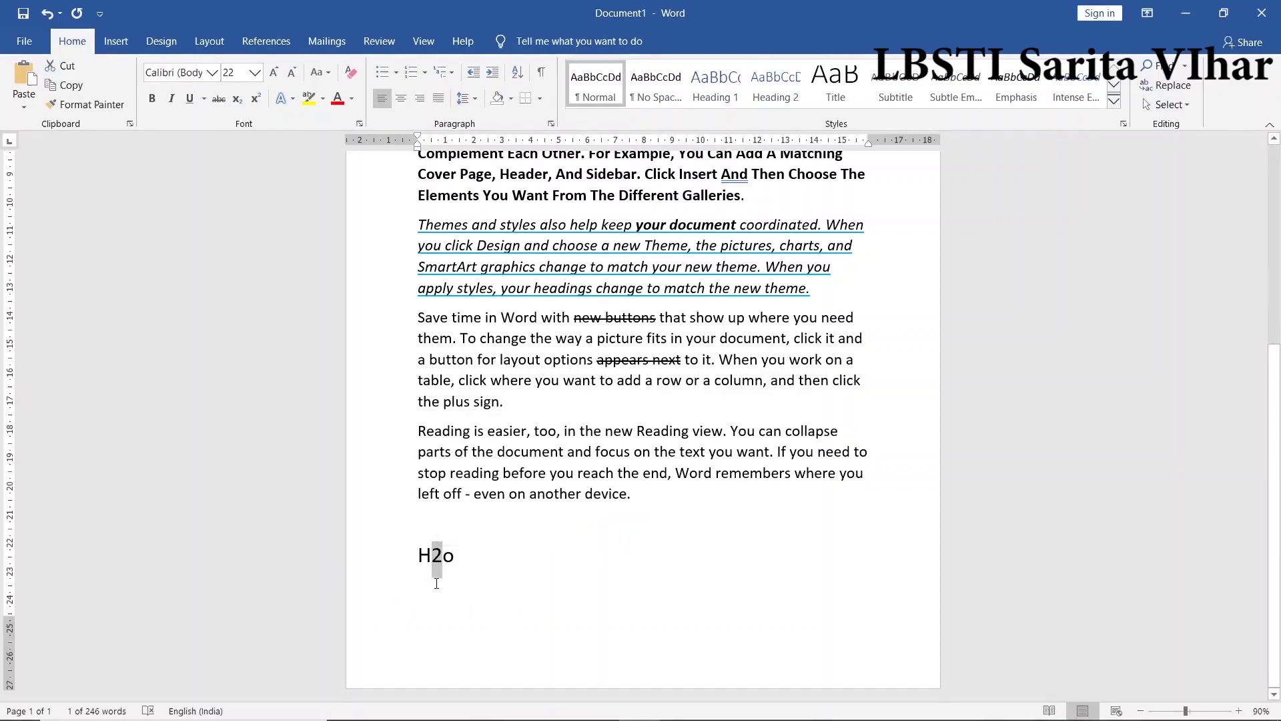
left_click(241, 100)
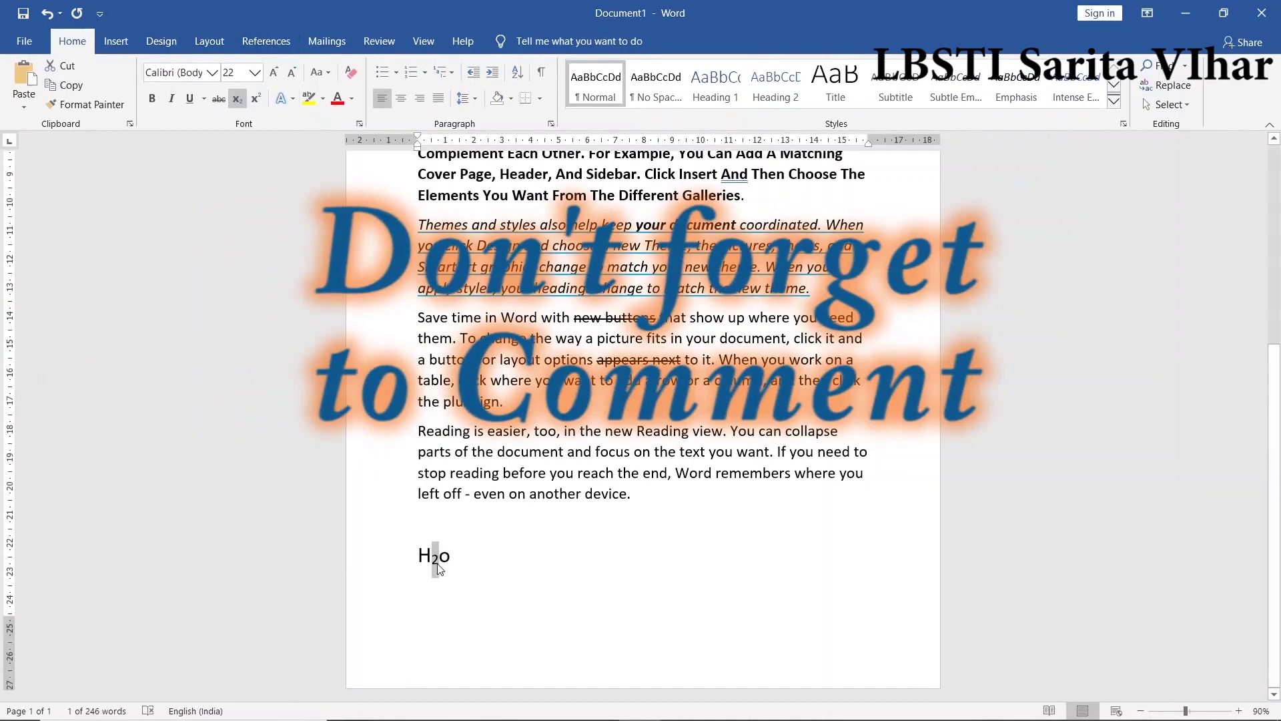
left_click(544, 579)
- Add '2³' on a new line below, with the 3 as a superscript
key("ctrl+Return")
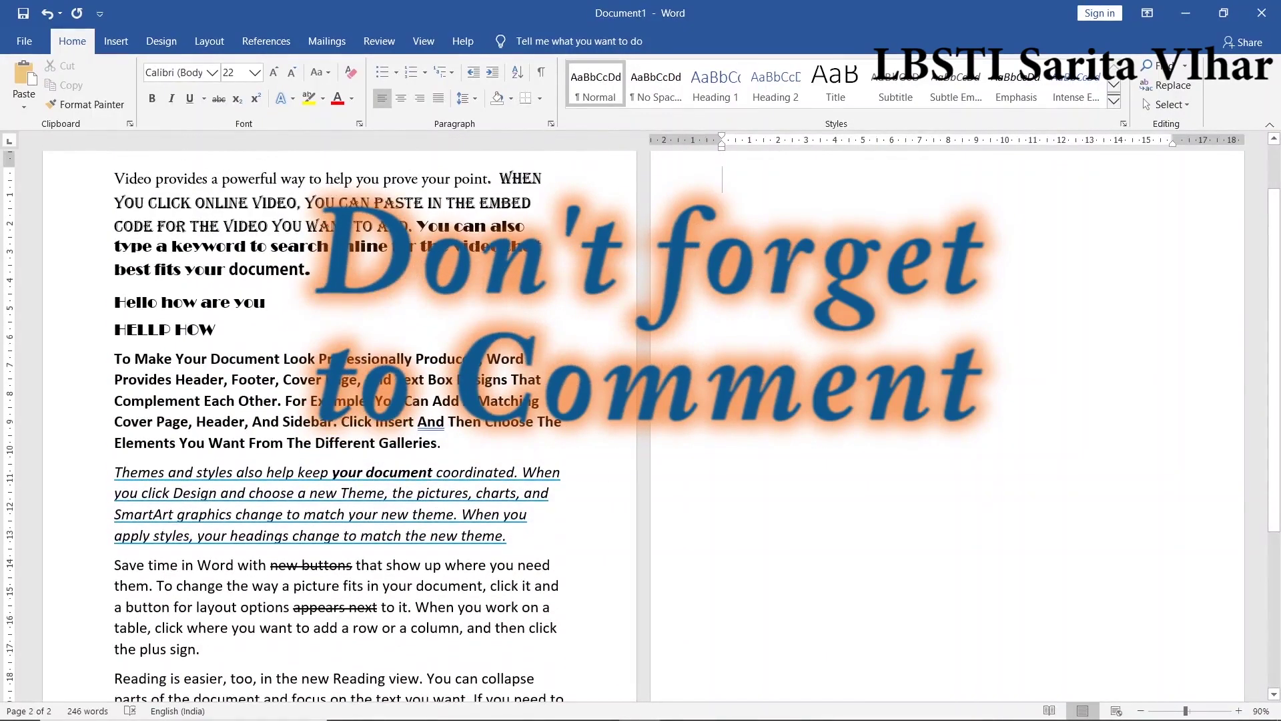
key("BackSpace")
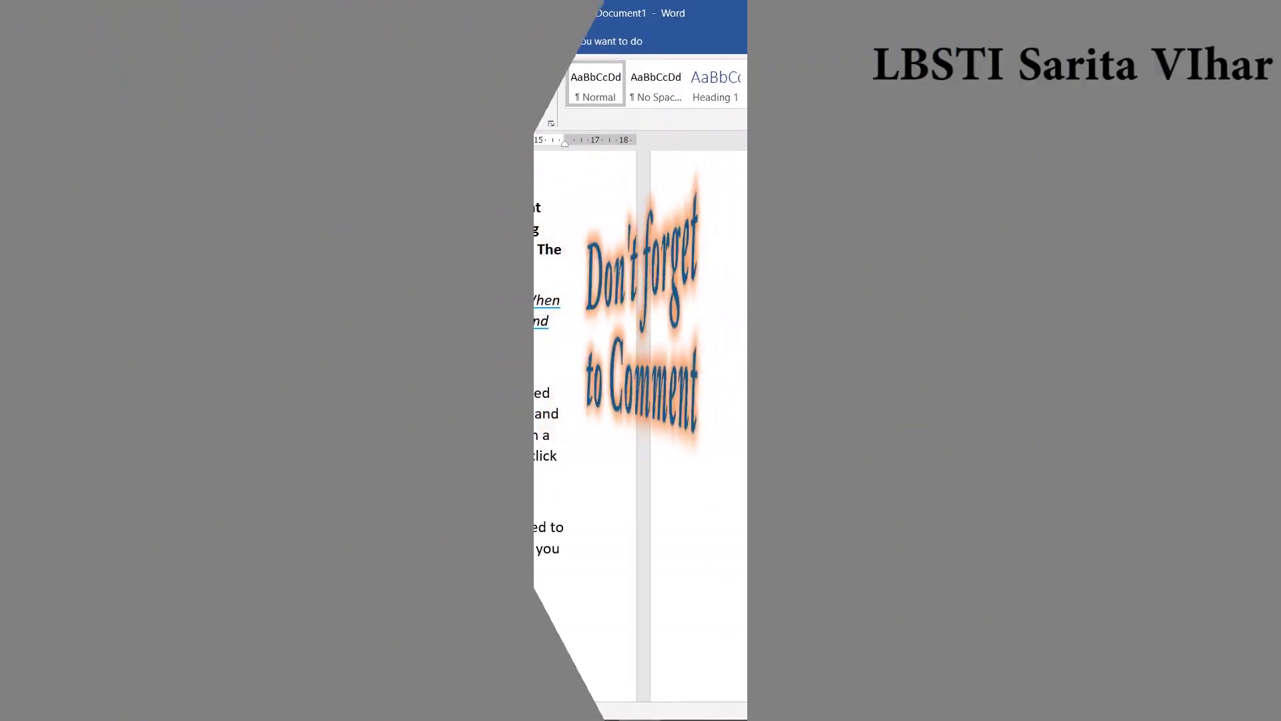
type("23")
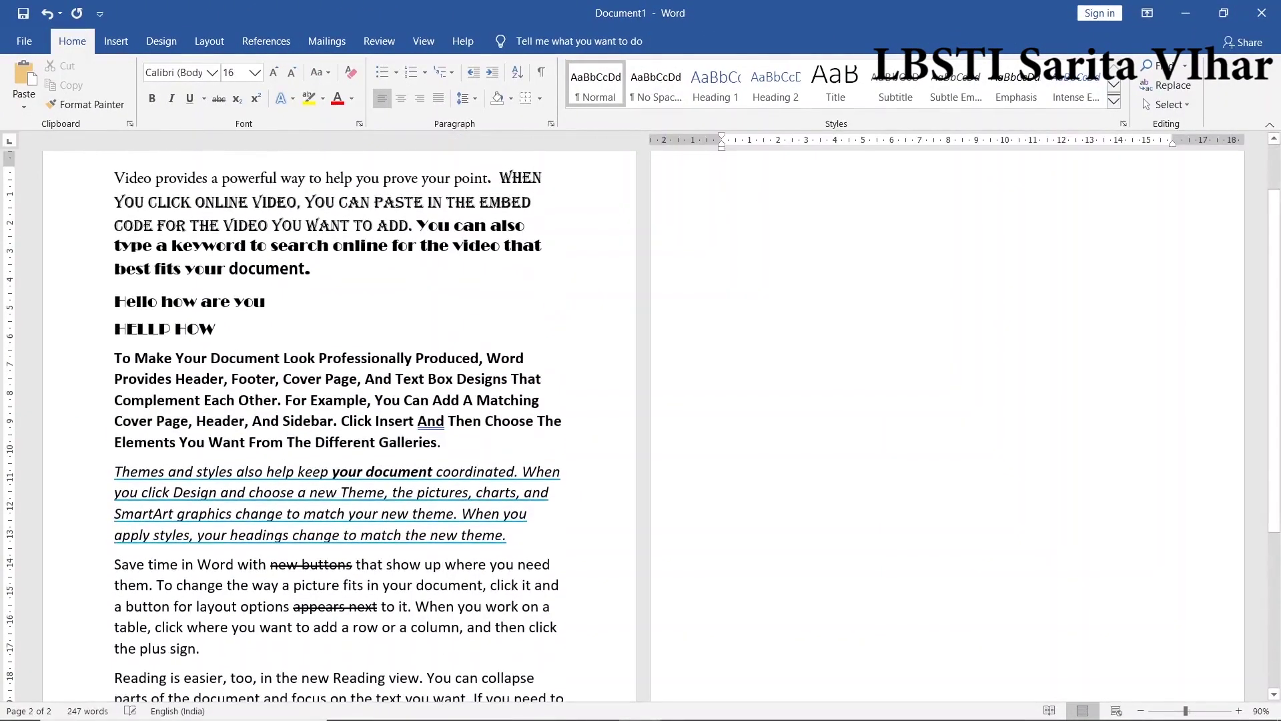
scroll(572, 667, "down", 2)
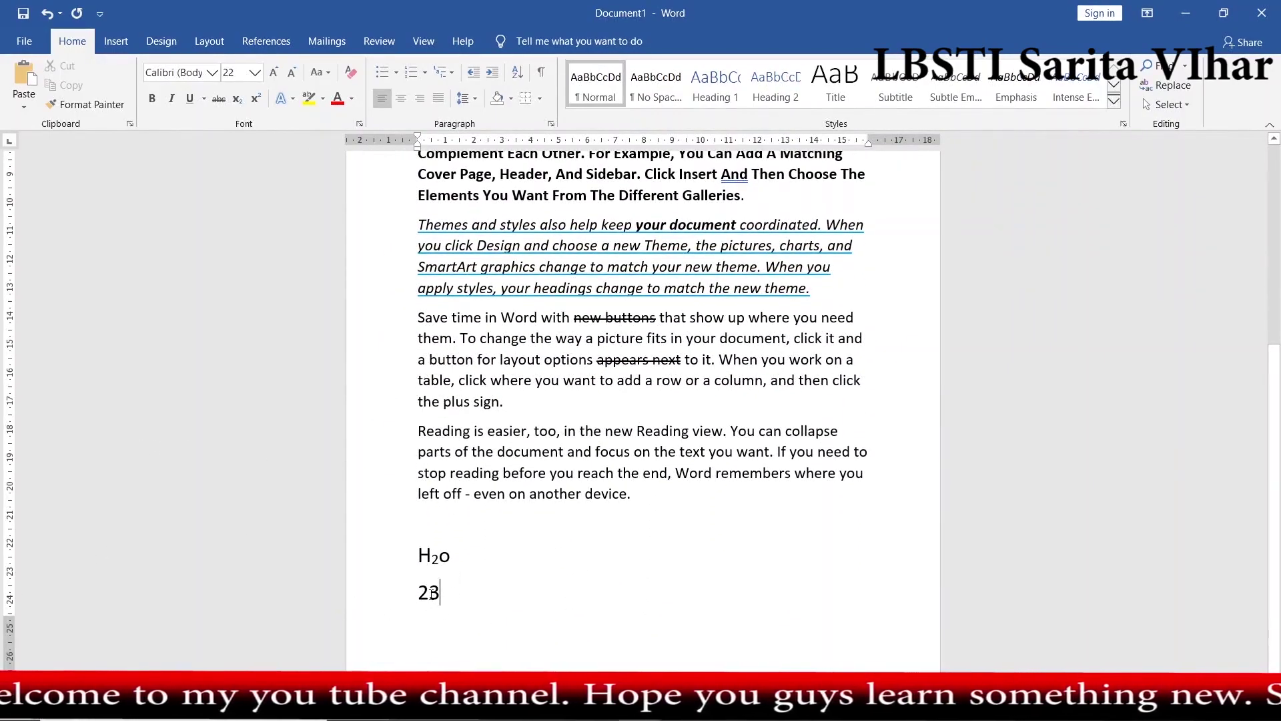
left_click_drag(429, 593, 436, 593)
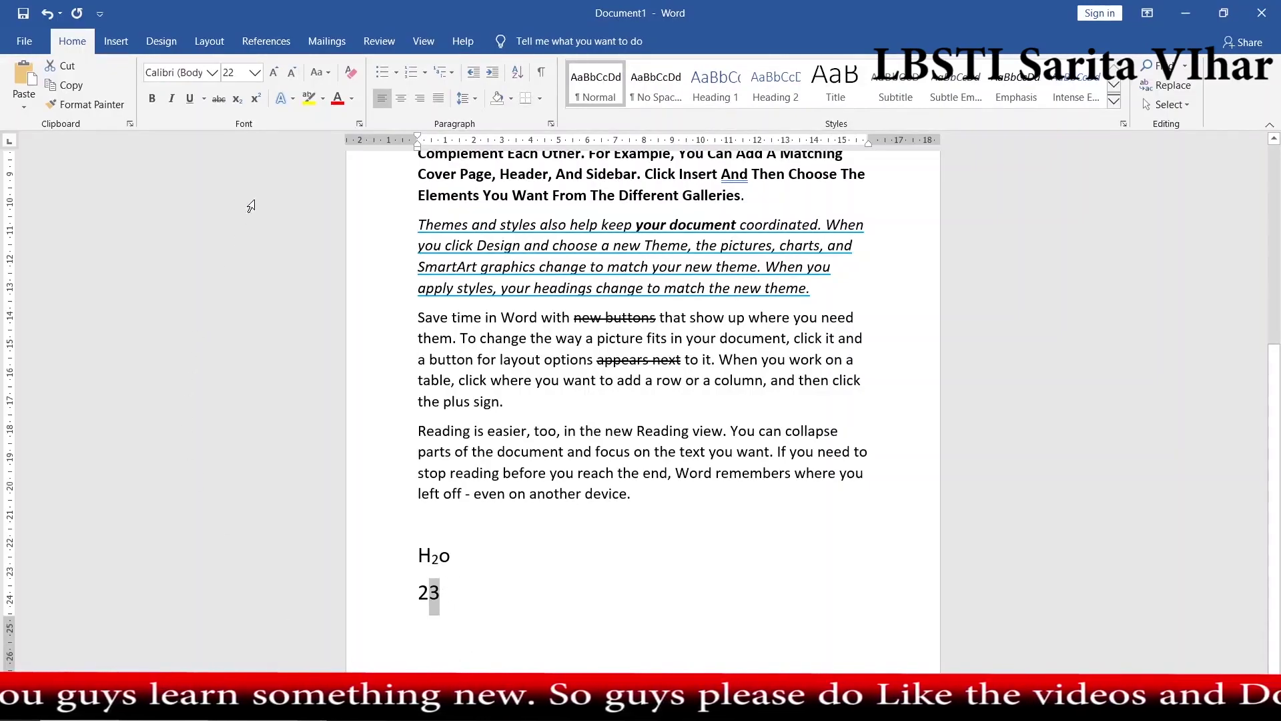
left_click(257, 99)
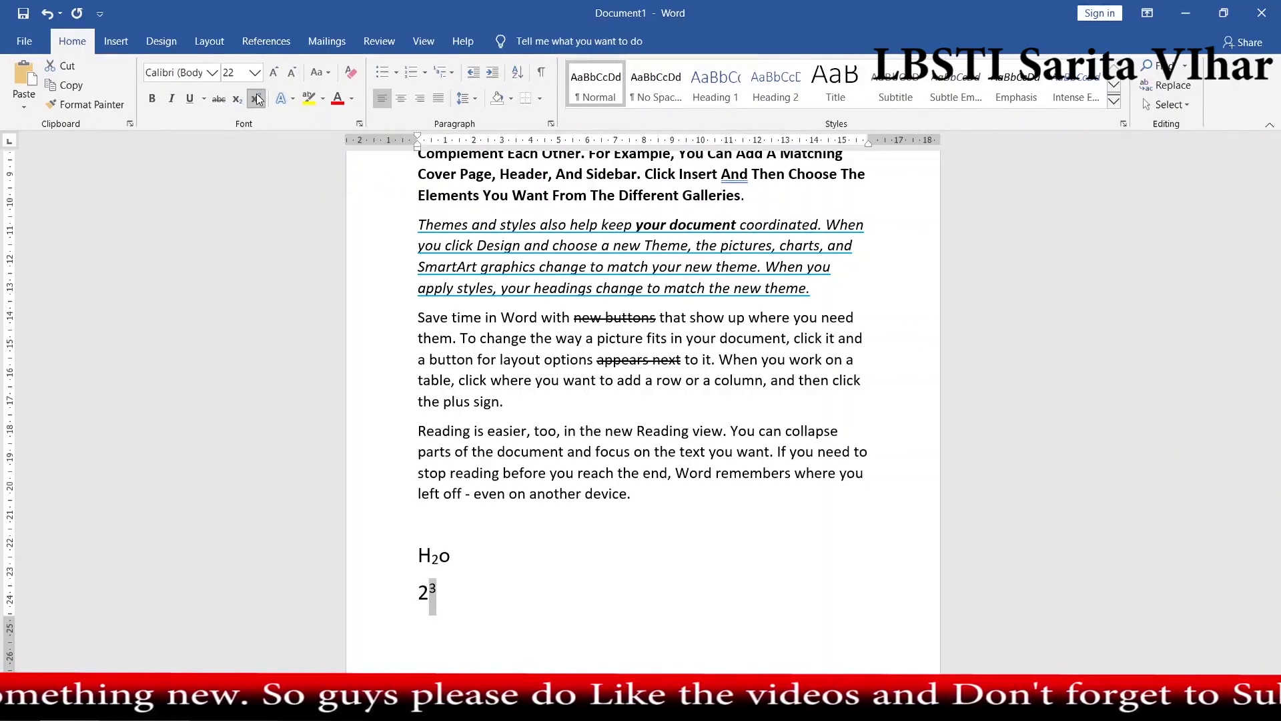
left_click(471, 613)
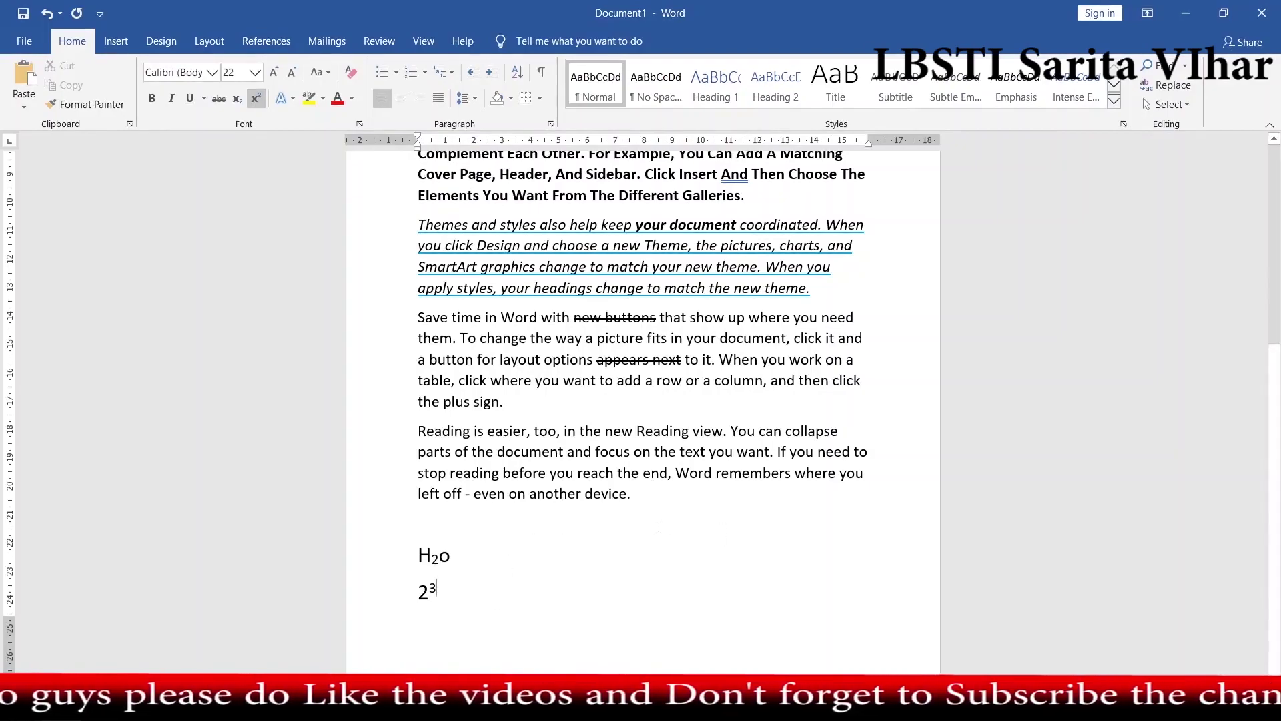
- Apply the blue text effect to the document's first sentence
scroll(658, 528, "up", 2)
scroll(659, 528, "up", 1)
scroll(659, 528, "up", 2)
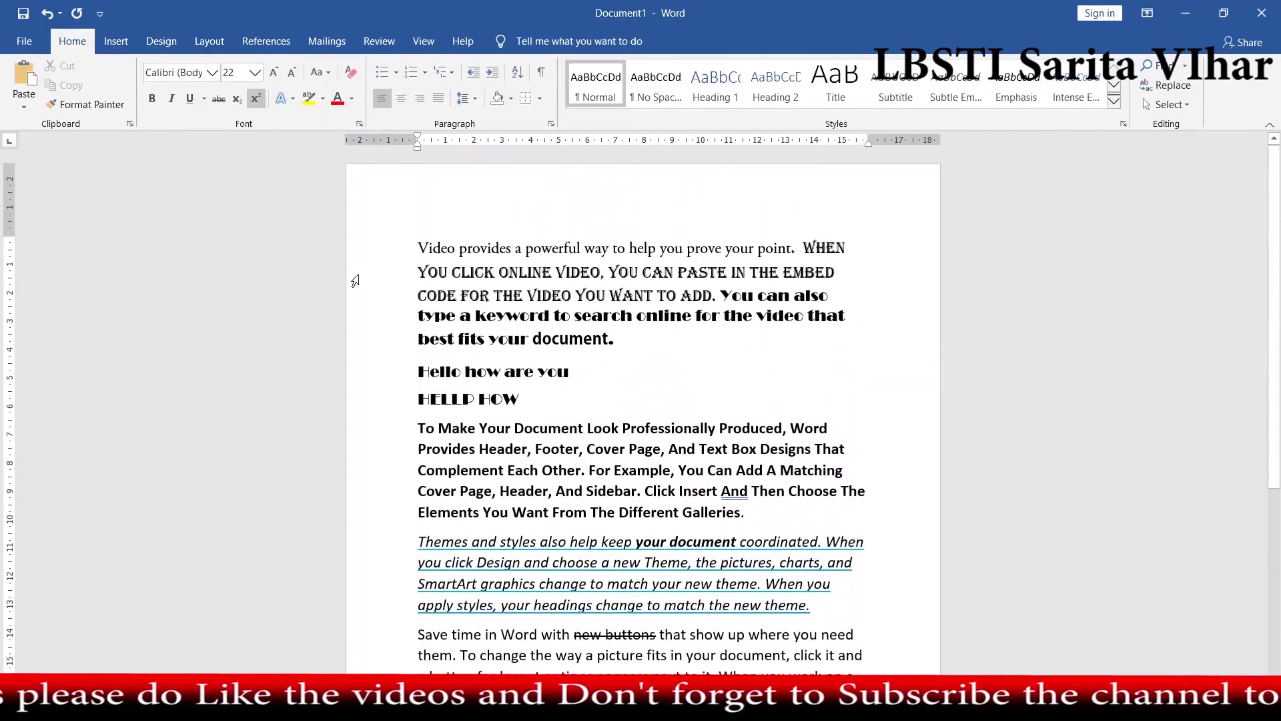
left_click(285, 102)
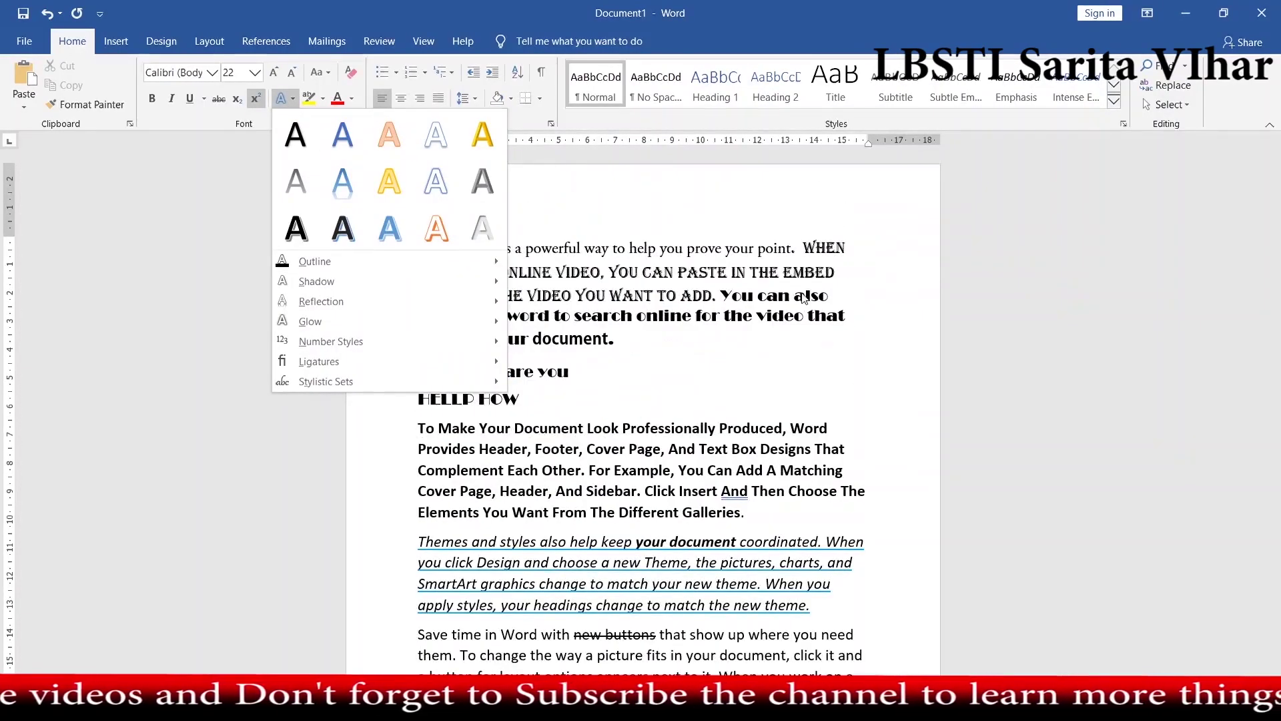
left_click(725, 276)
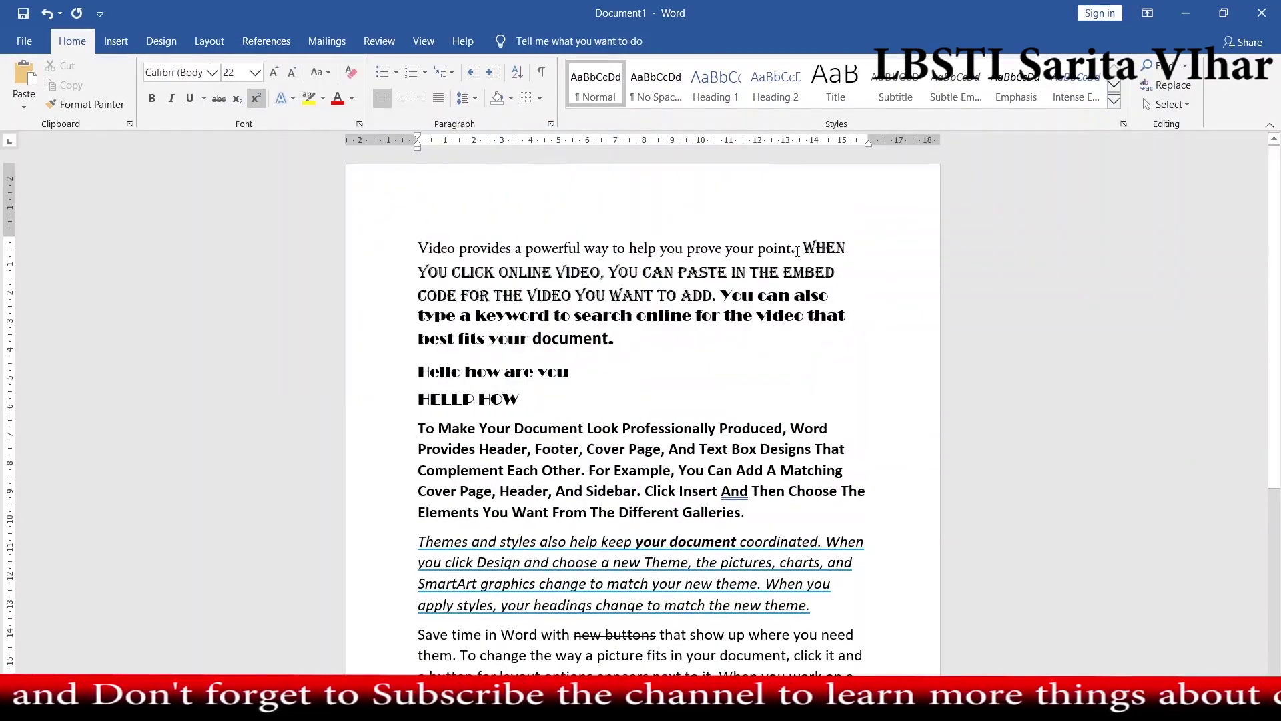
left_click_drag(797, 251, 374, 252)
left_click(295, 100)
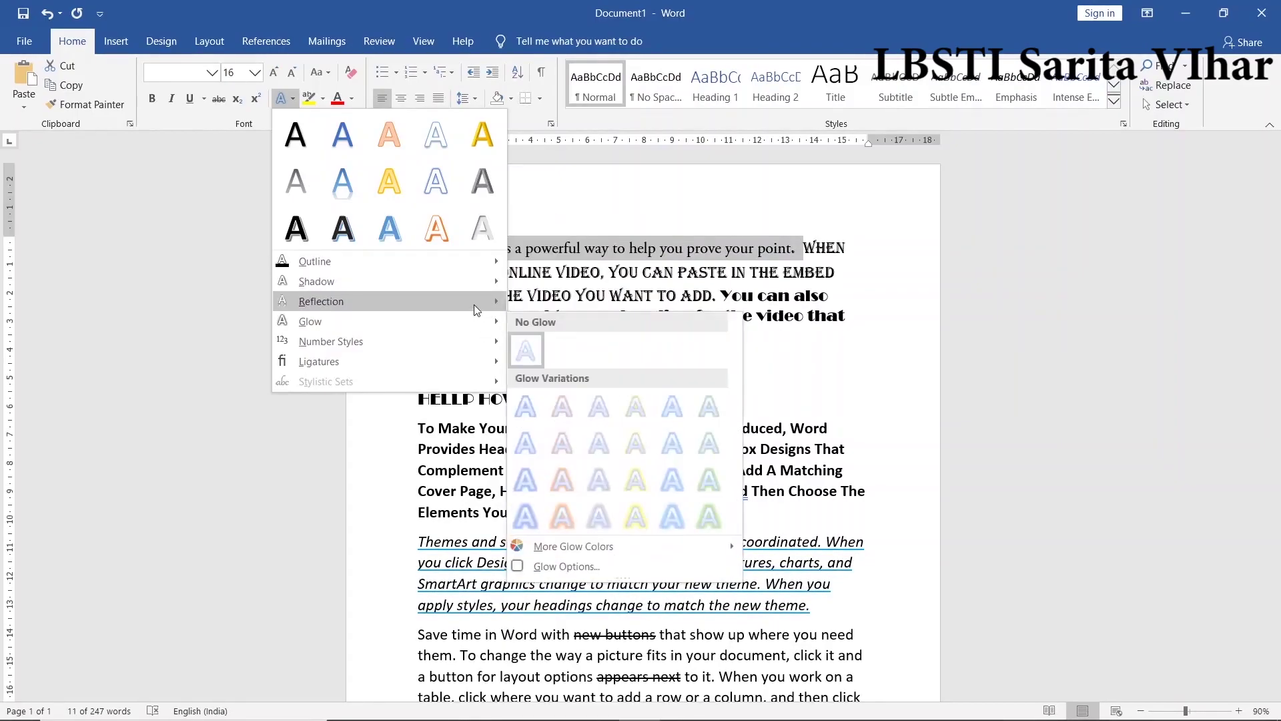
mouse_move(331, 360)
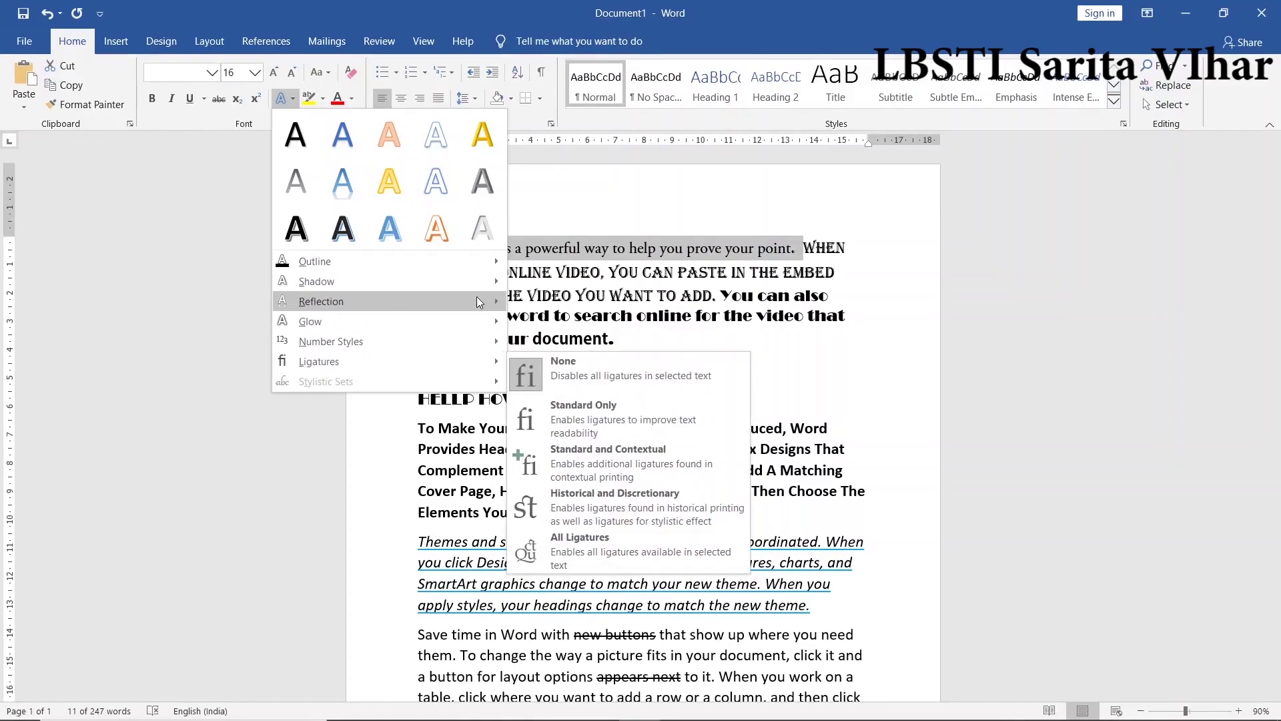
mouse_move(317, 281)
left_click(588, 344)
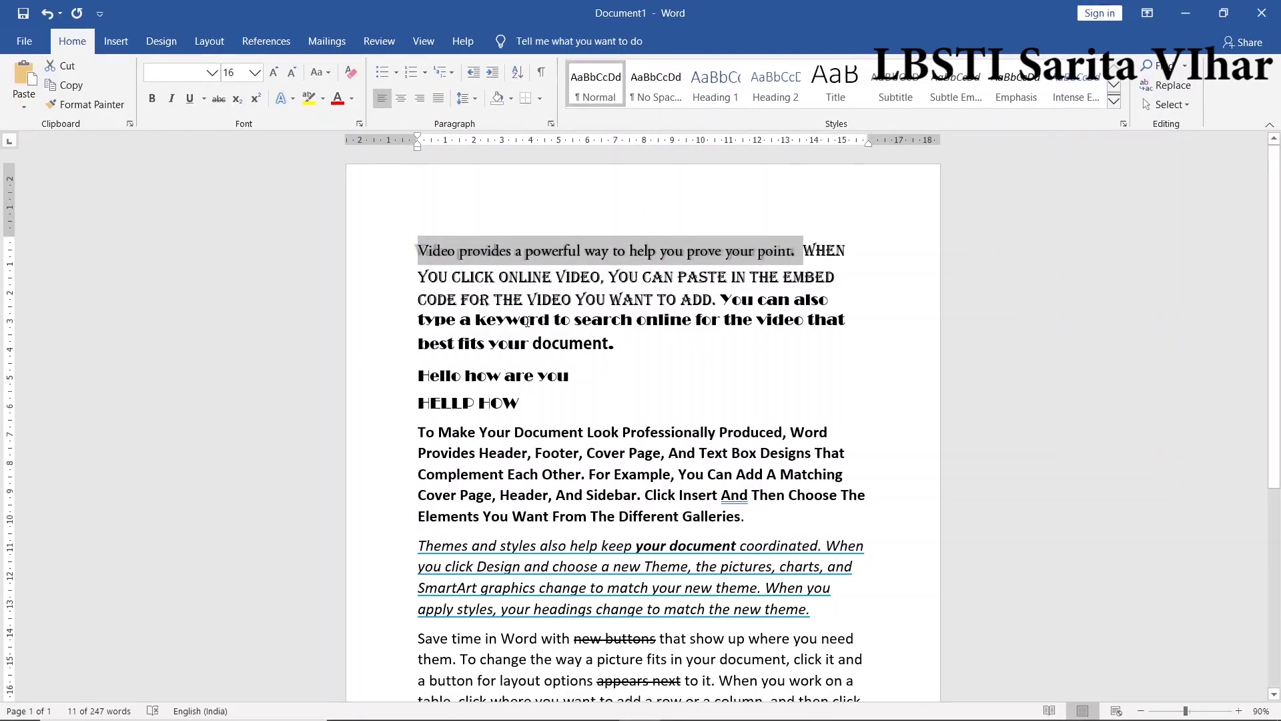
left_click(283, 99)
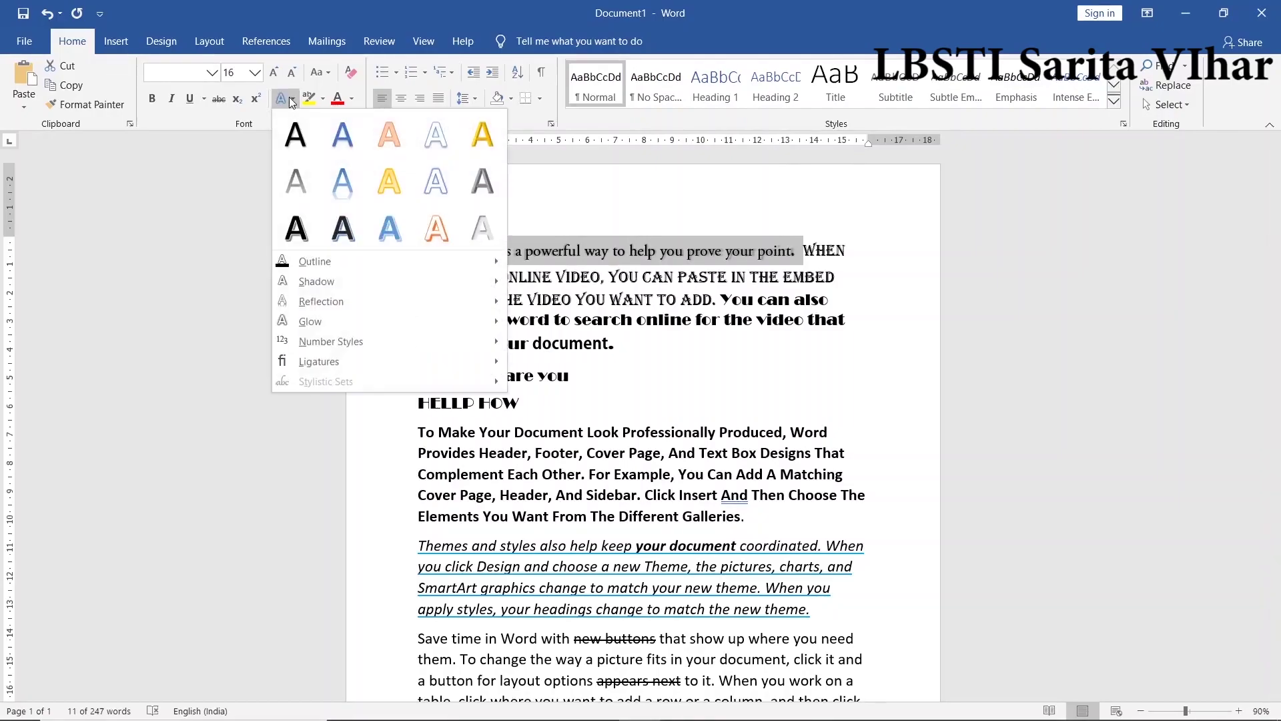
left_click(343, 135)
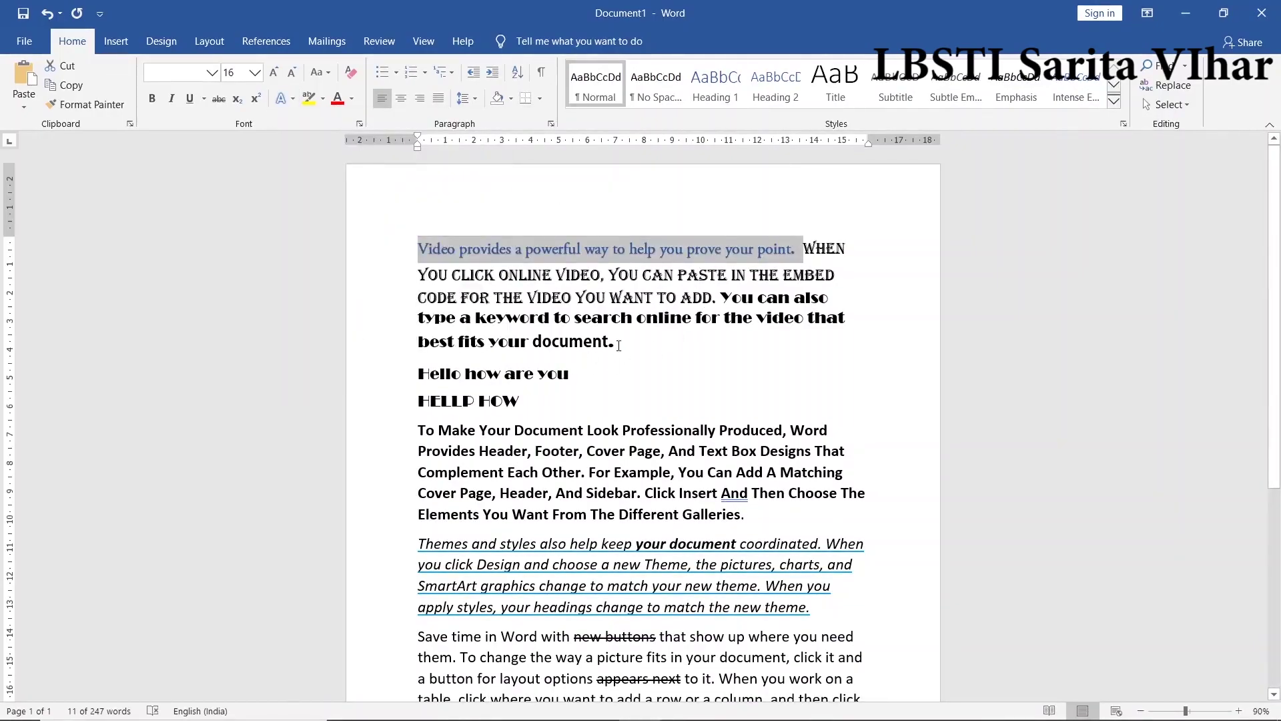
- Give the 'You can also type a keyword' sentence a blue outlined text effect
left_click_drag(619, 345, 718, 291)
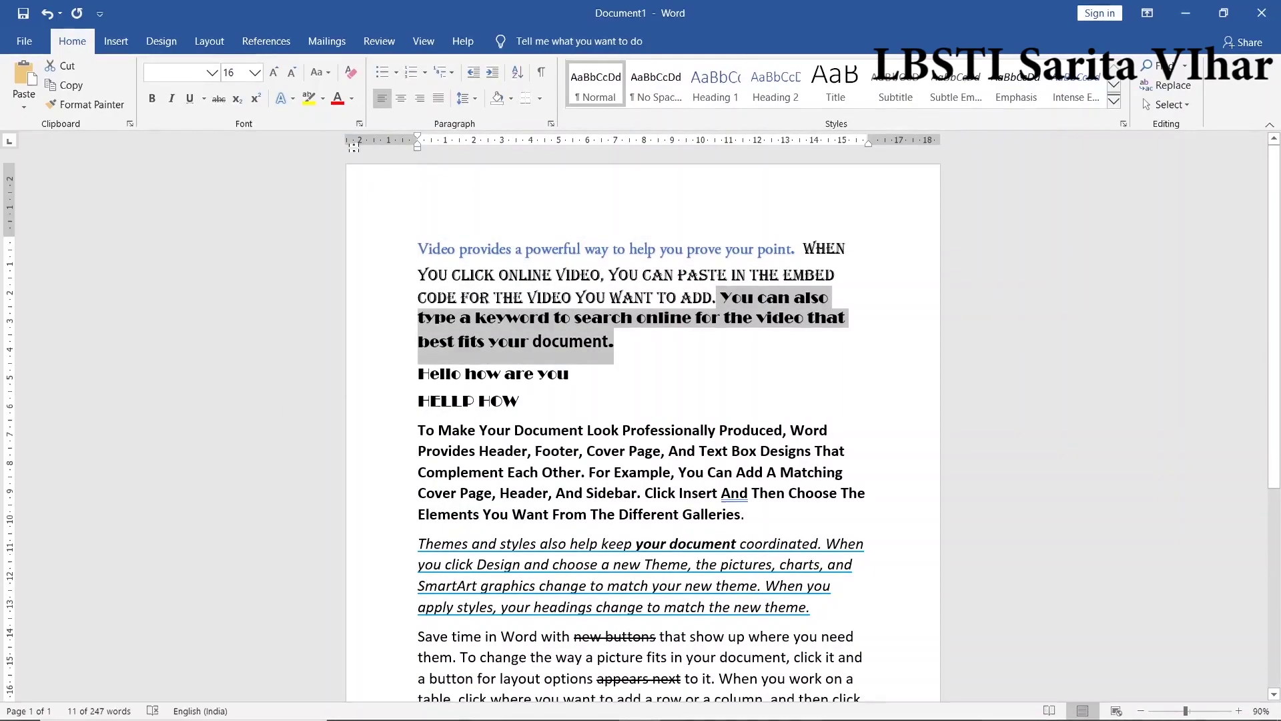
left_click(281, 99)
left_click(374, 225)
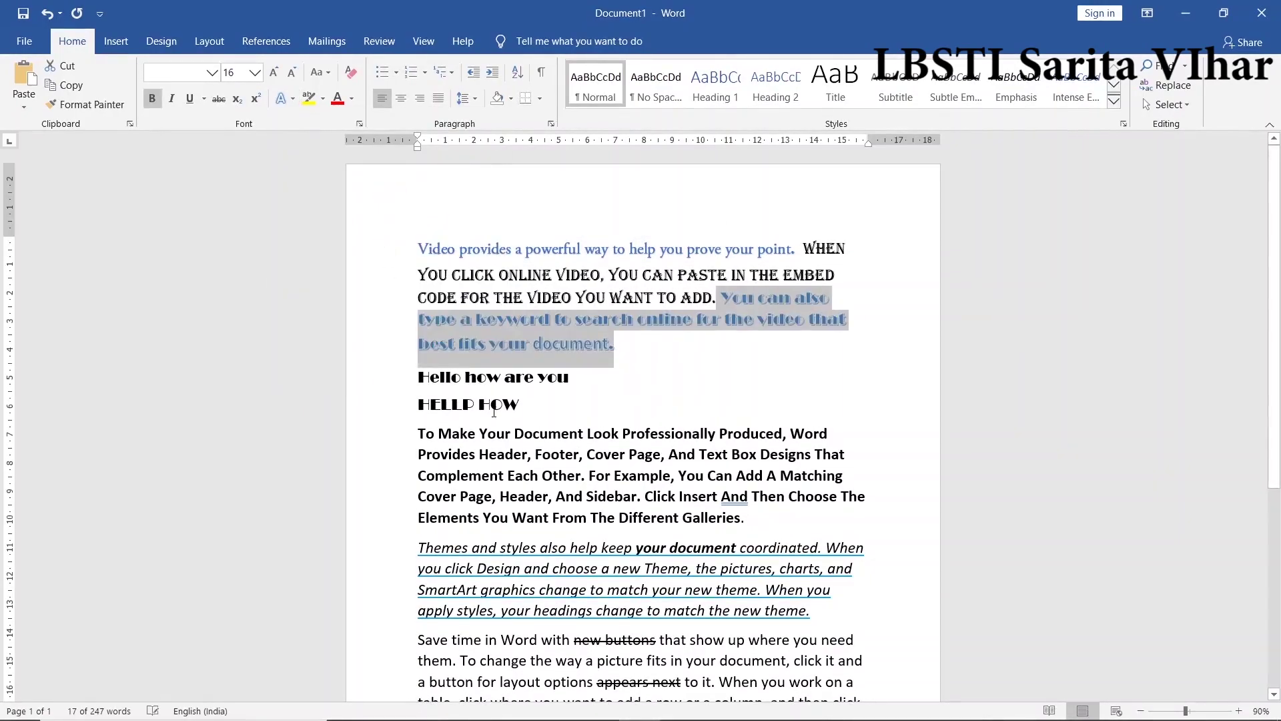
left_click_drag(494, 411, 375, 377)
left_click(281, 98)
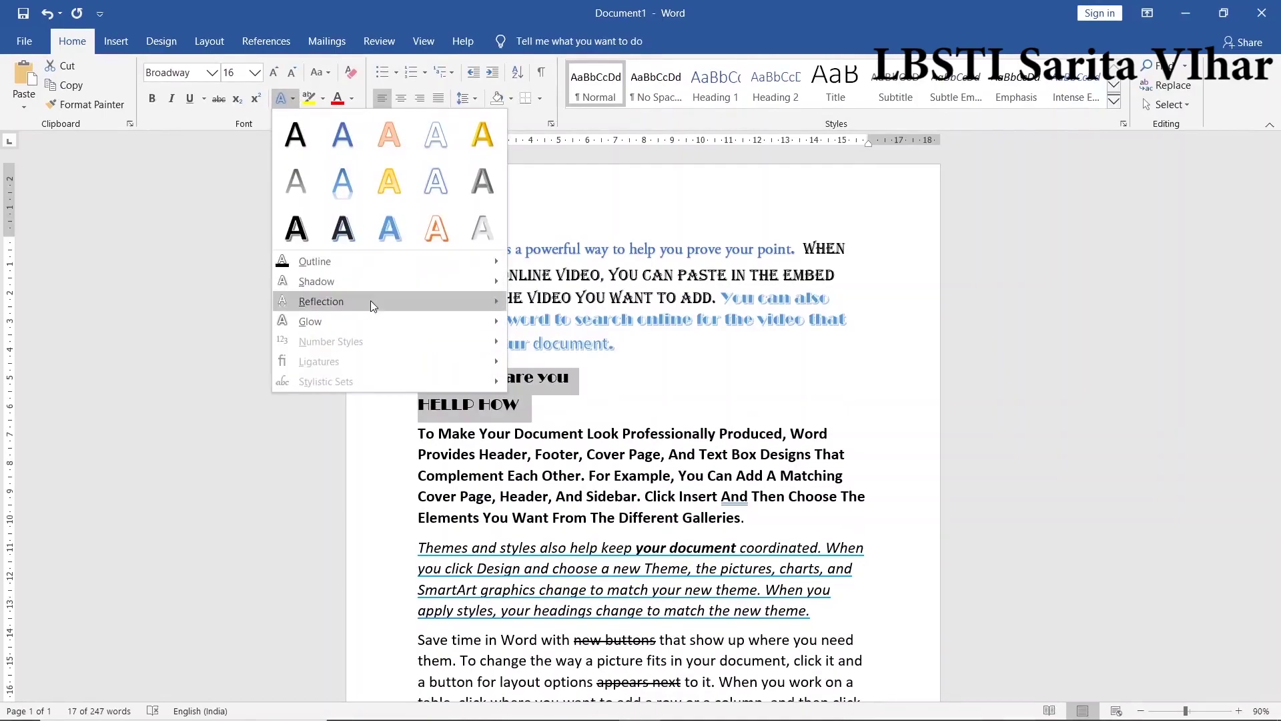
- Shadow the two heading lines and highlight 'Other. For Example… Sidebar. Click' in yellow
left_click(632, 396)
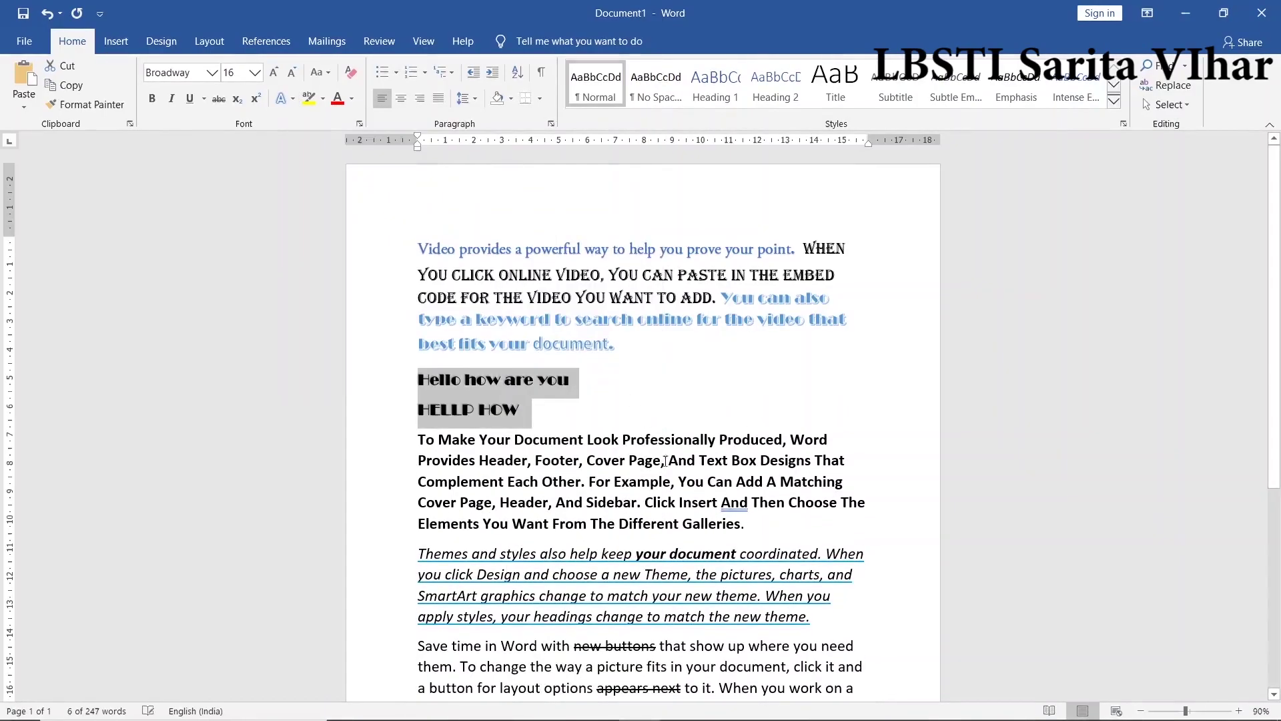
left_click_drag(678, 503, 542, 481)
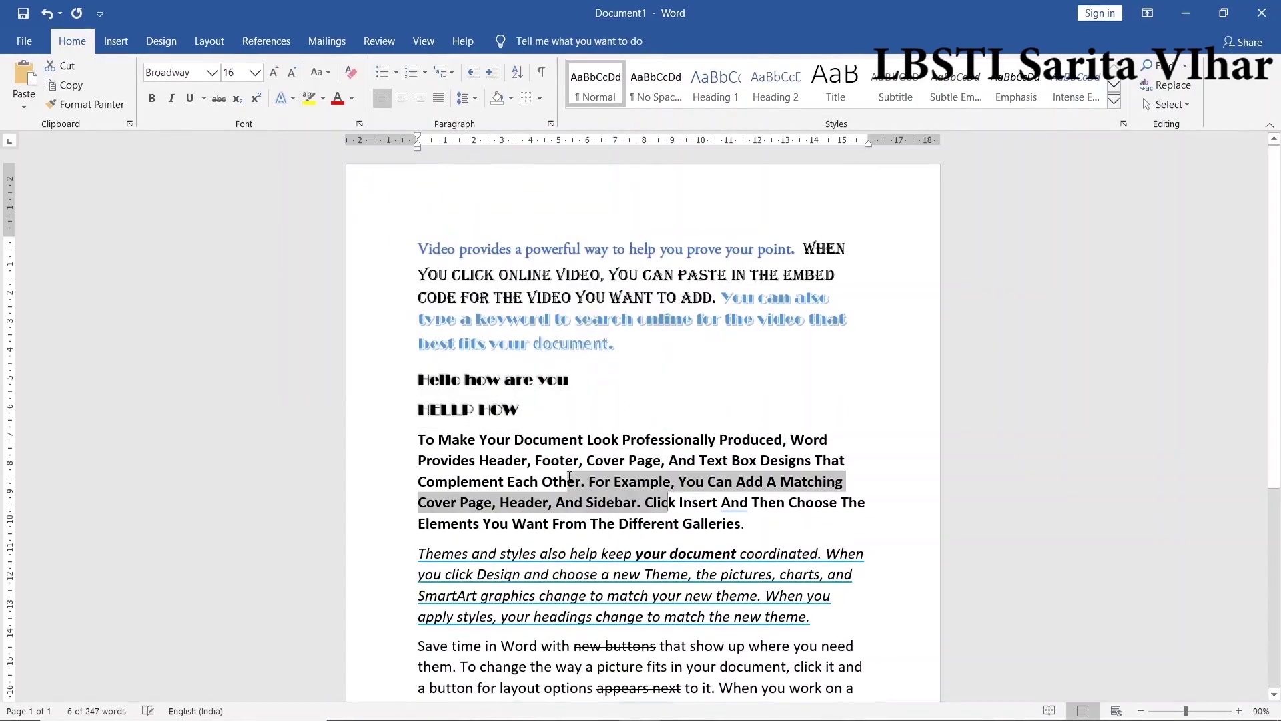
left_click(321, 99)
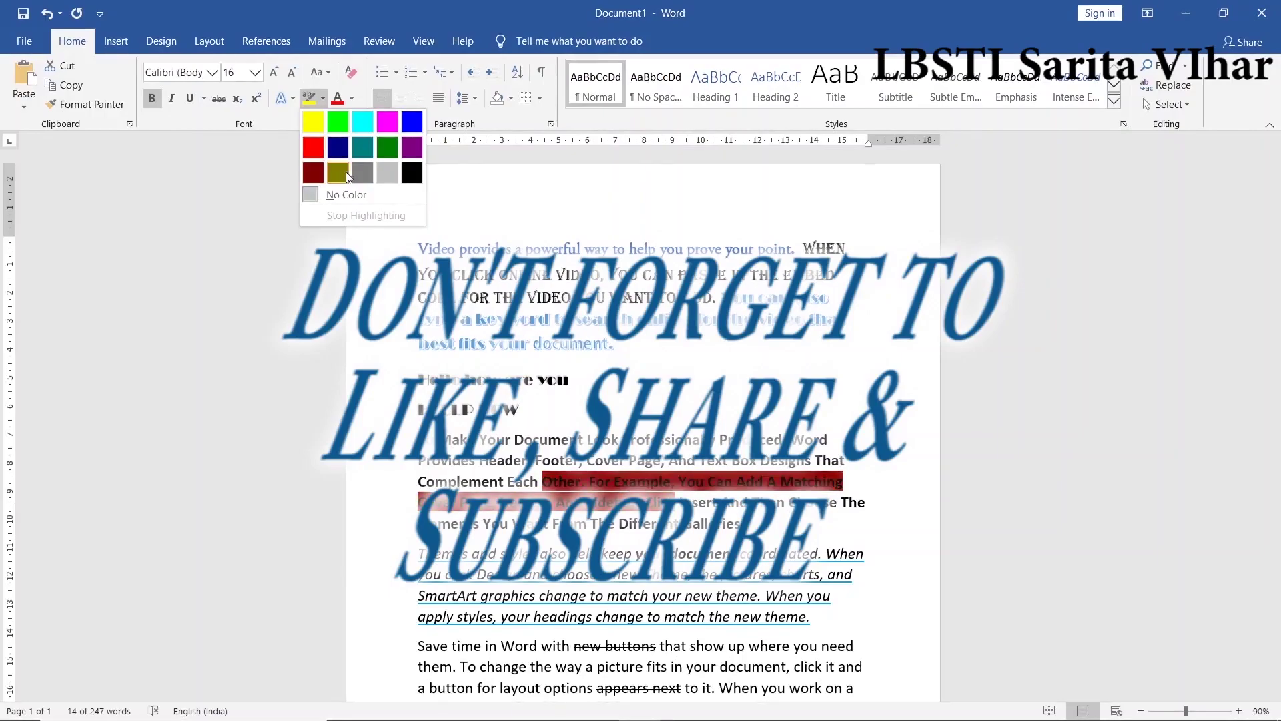
left_click(313, 121)
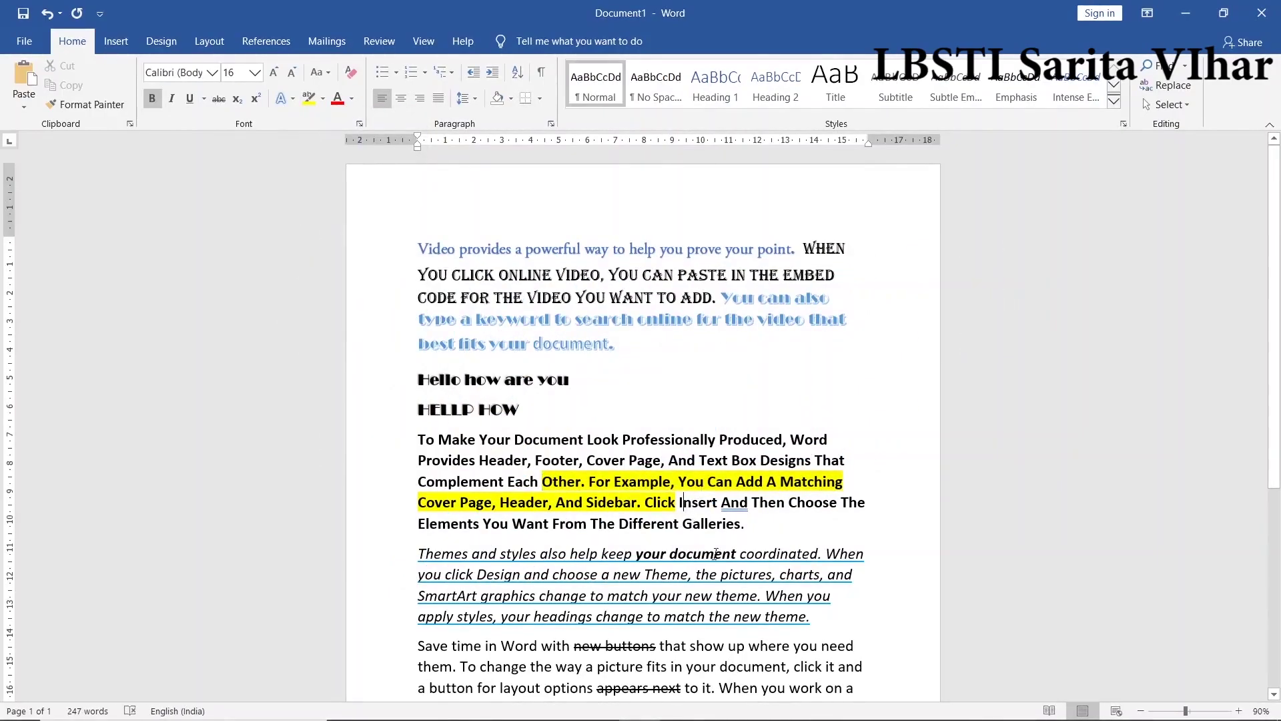
- Highlight the 'change to match… headings change to match' passage in turquoise
left_click_drag(554, 595, 708, 616)
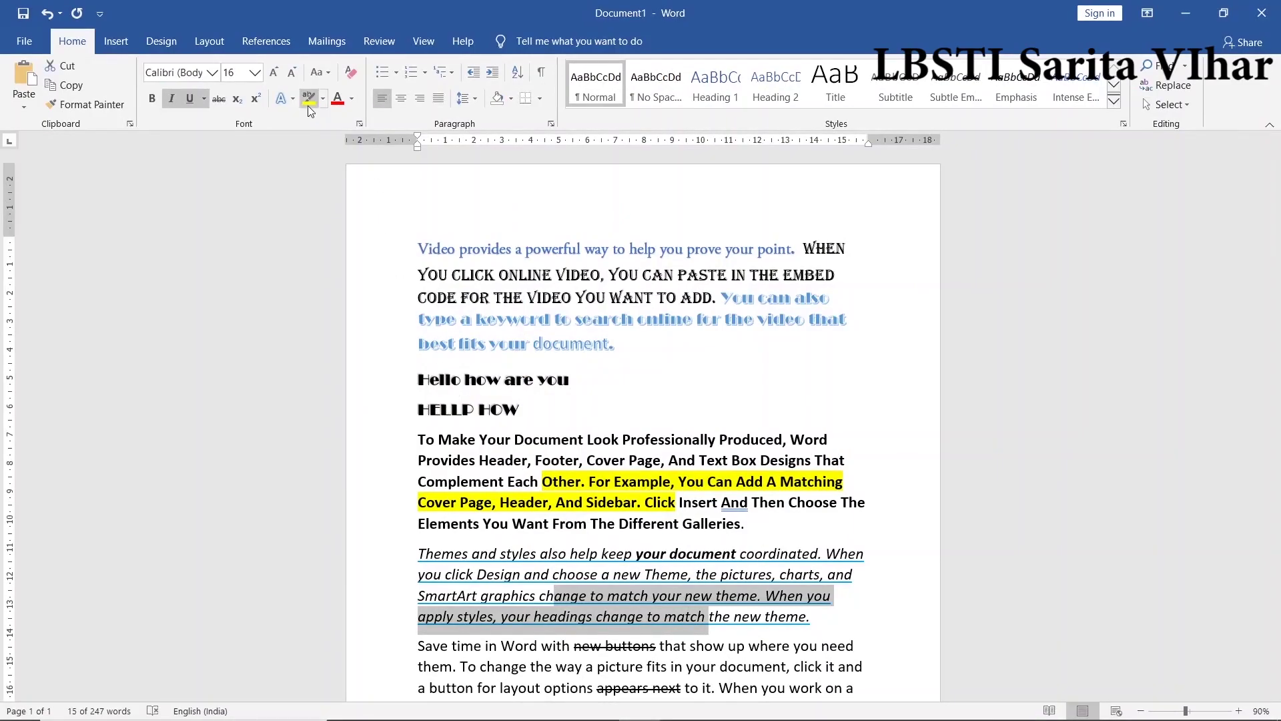
left_click(325, 104)
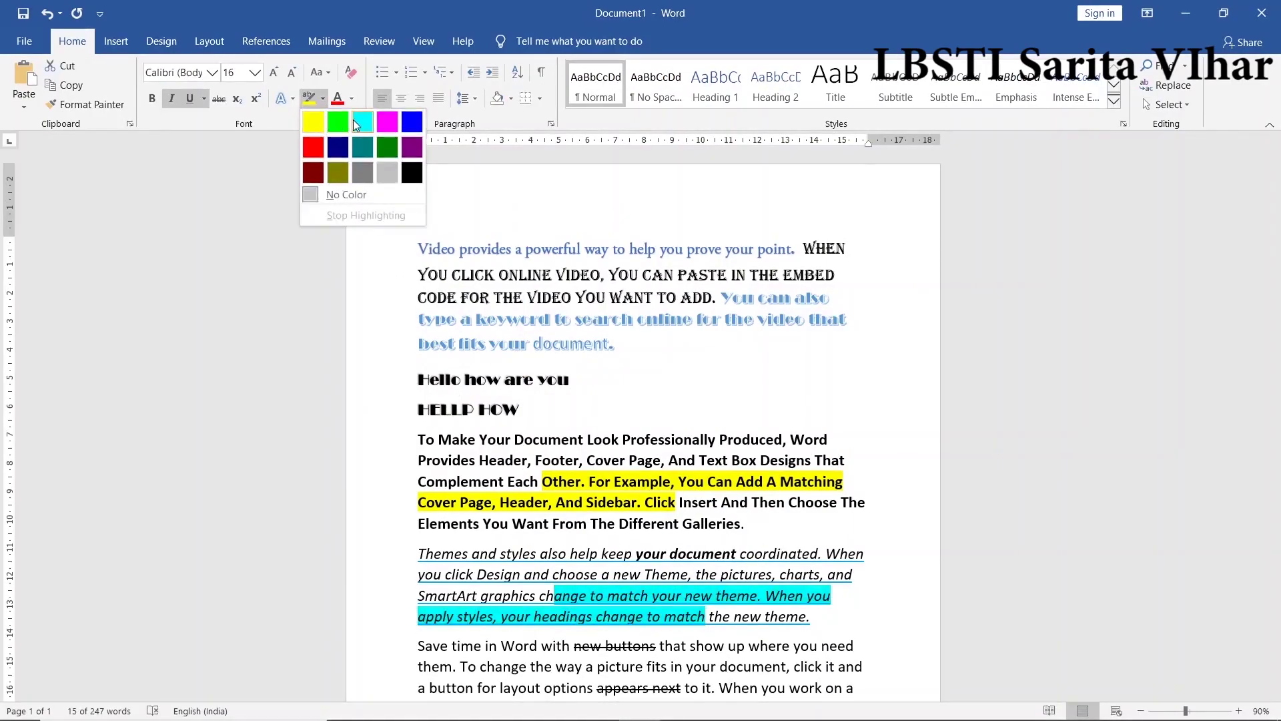
left_click(353, 119)
left_click(676, 618)
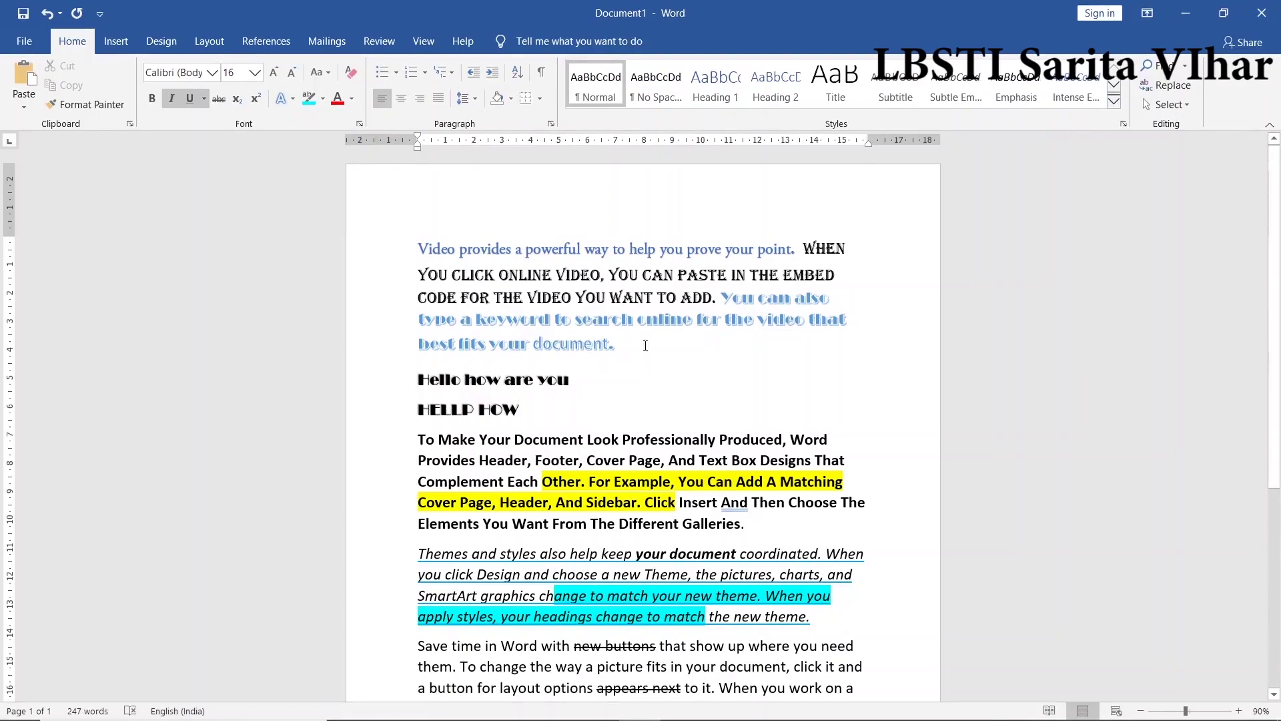
- Color the 'For Example' sentence and the 'Hello how are you' line red
scroll(646, 346, "down", 1)
scroll(645, 346, "down", 2)
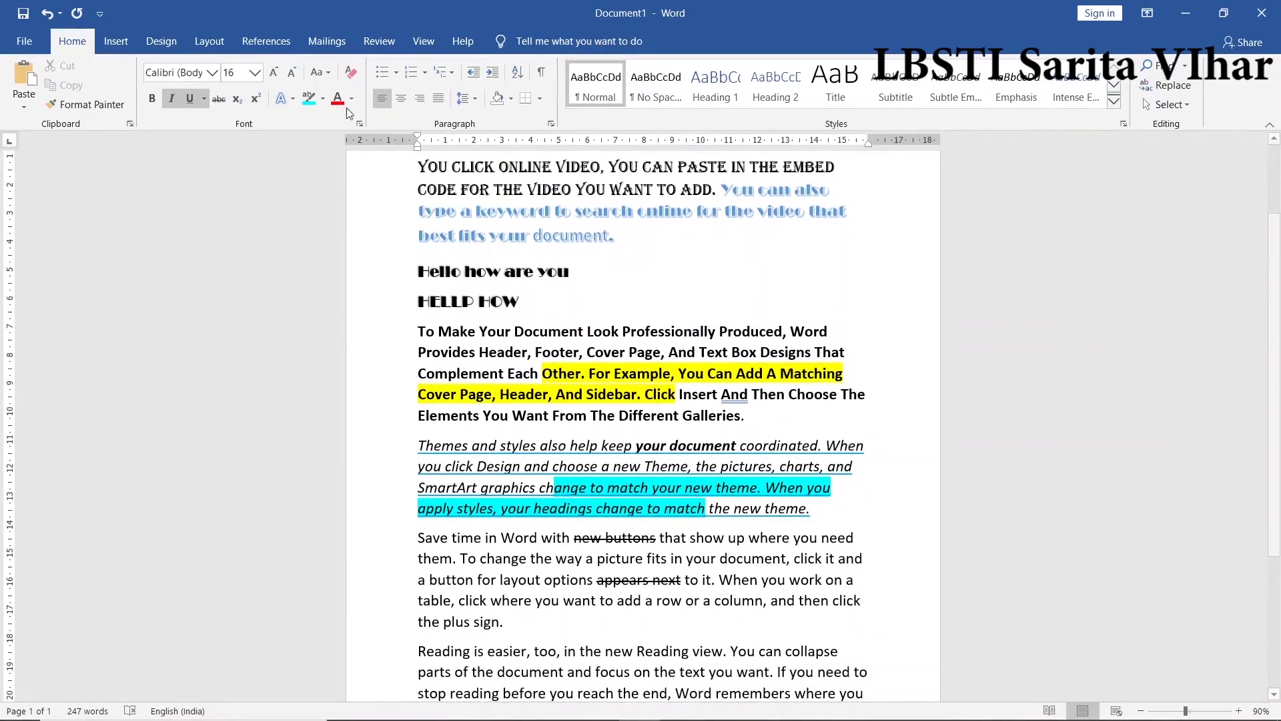
left_click(352, 98)
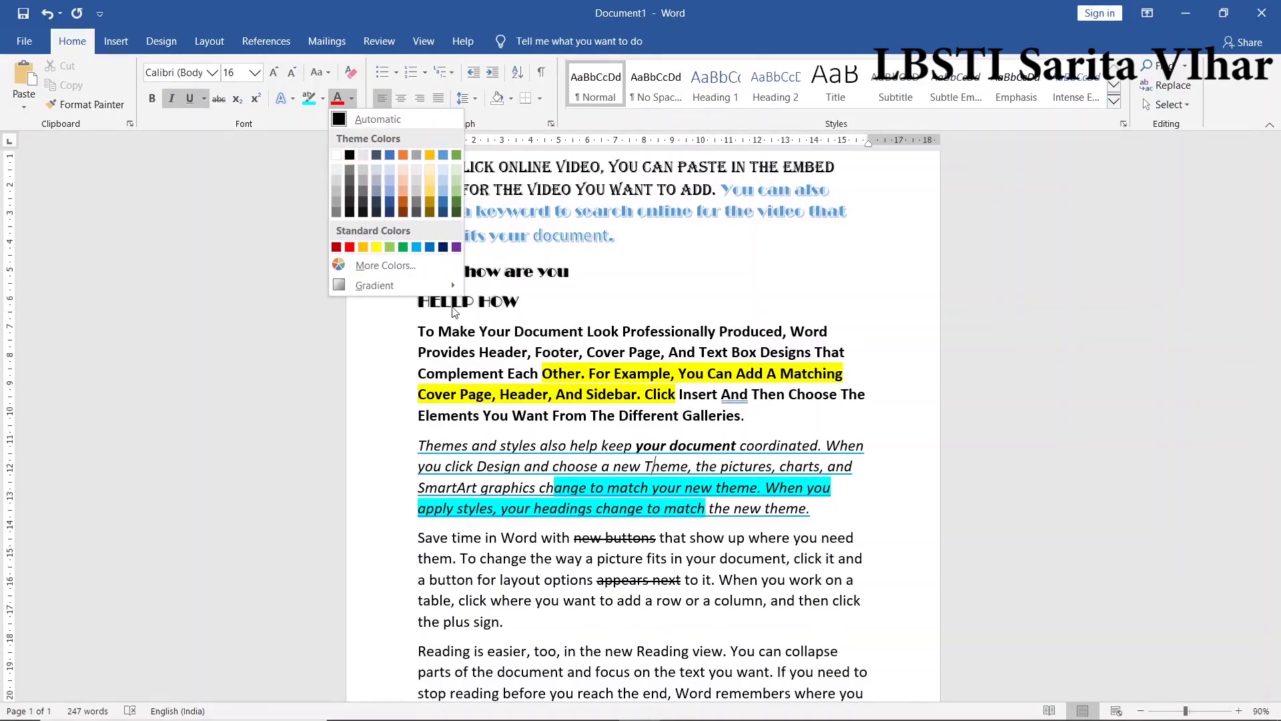
left_click(700, 424)
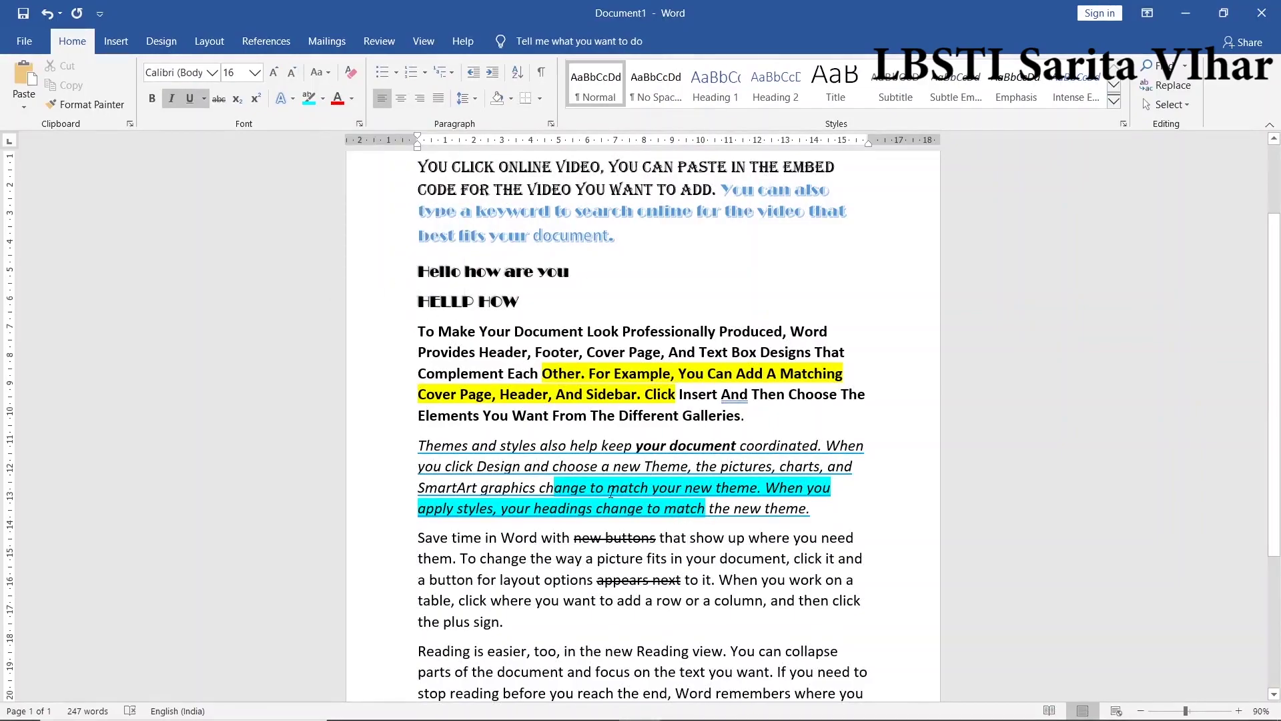
key("ctrl+z")
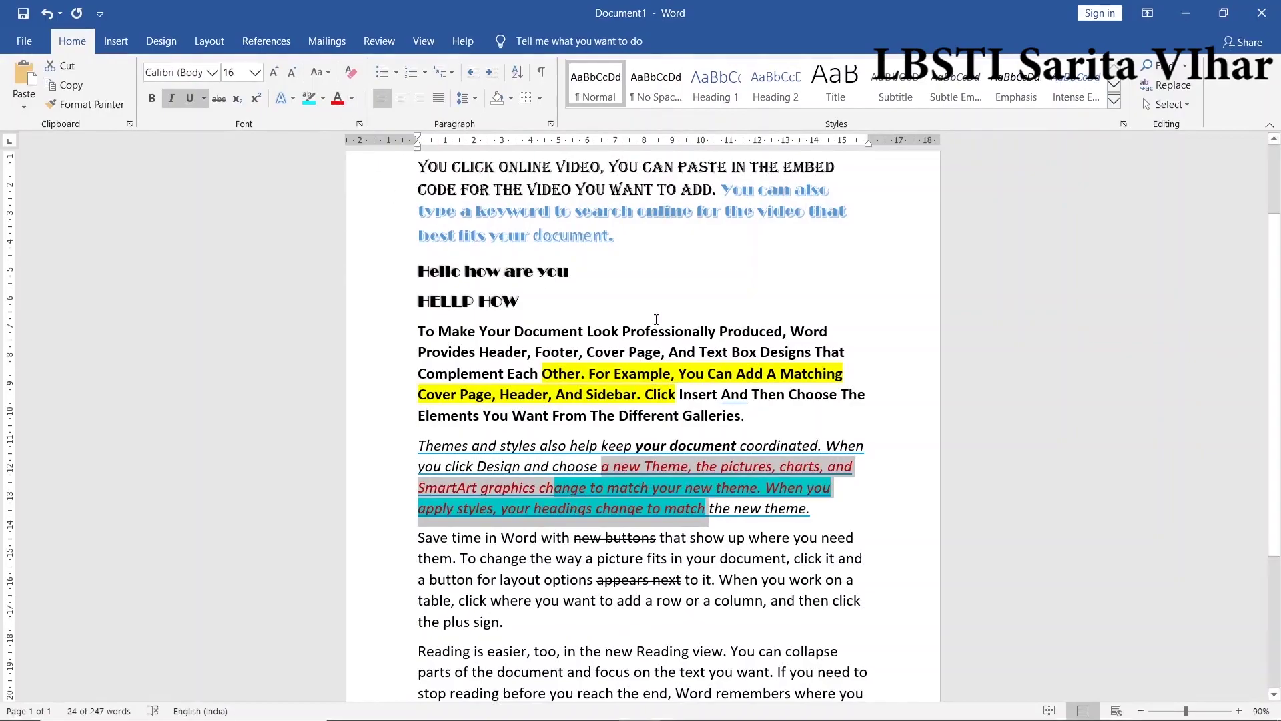
left_click_drag(666, 392, 588, 374)
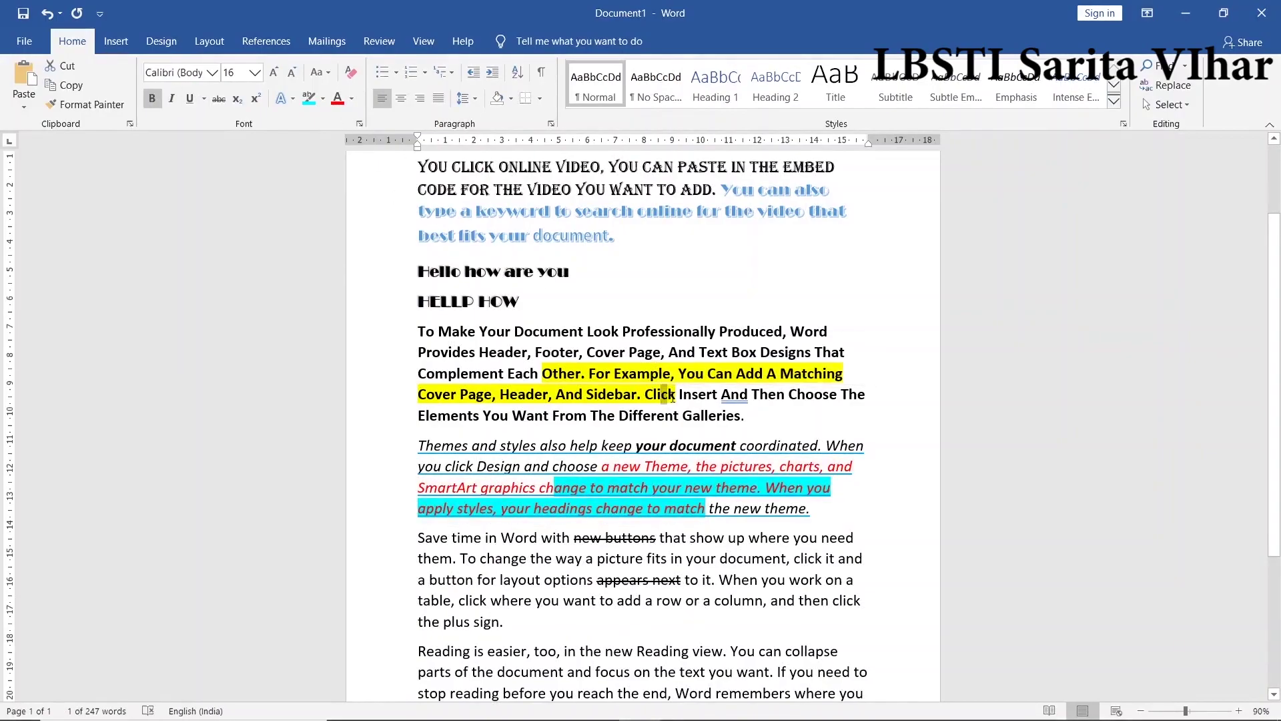
left_click(352, 99)
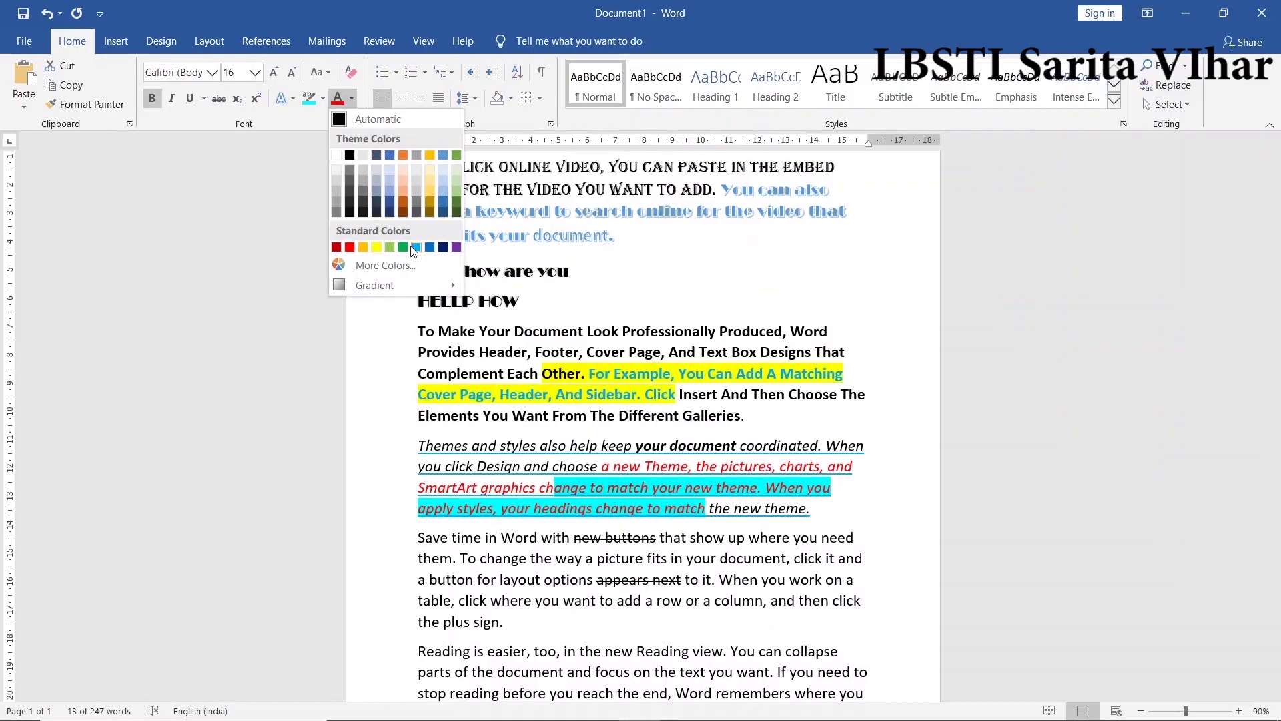
left_click(349, 247)
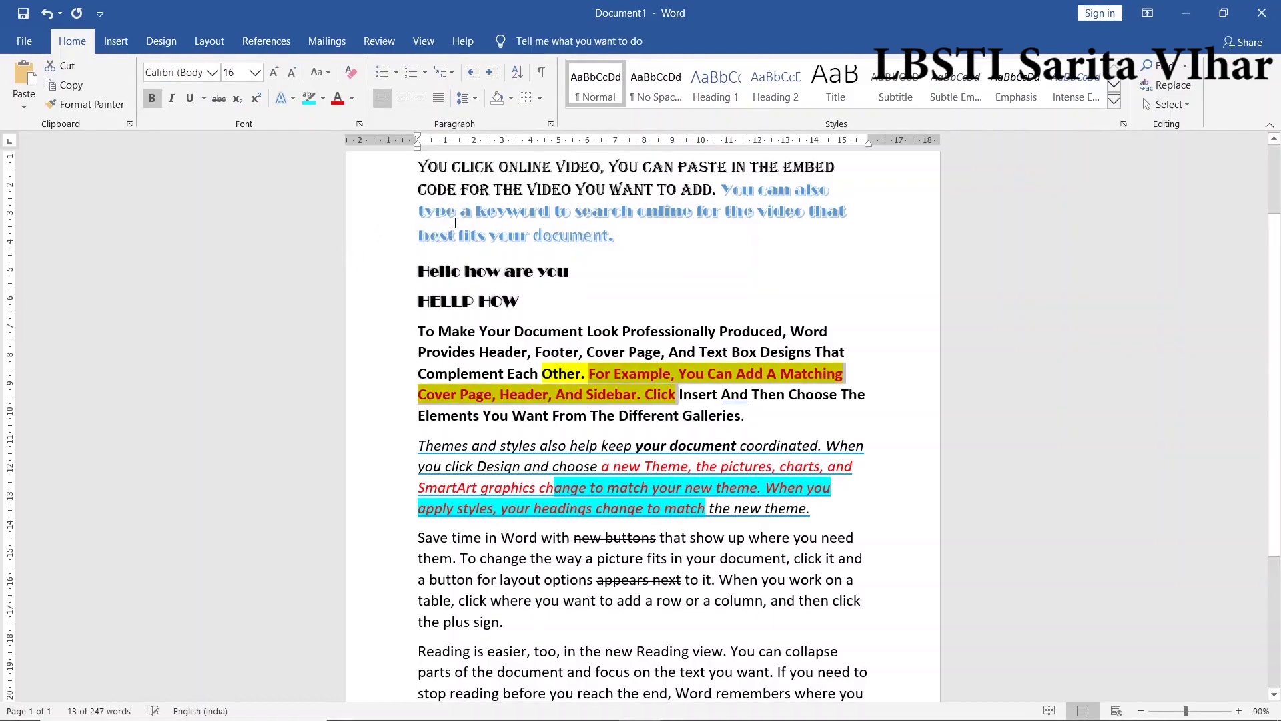
left_click_drag(579, 271, 417, 271)
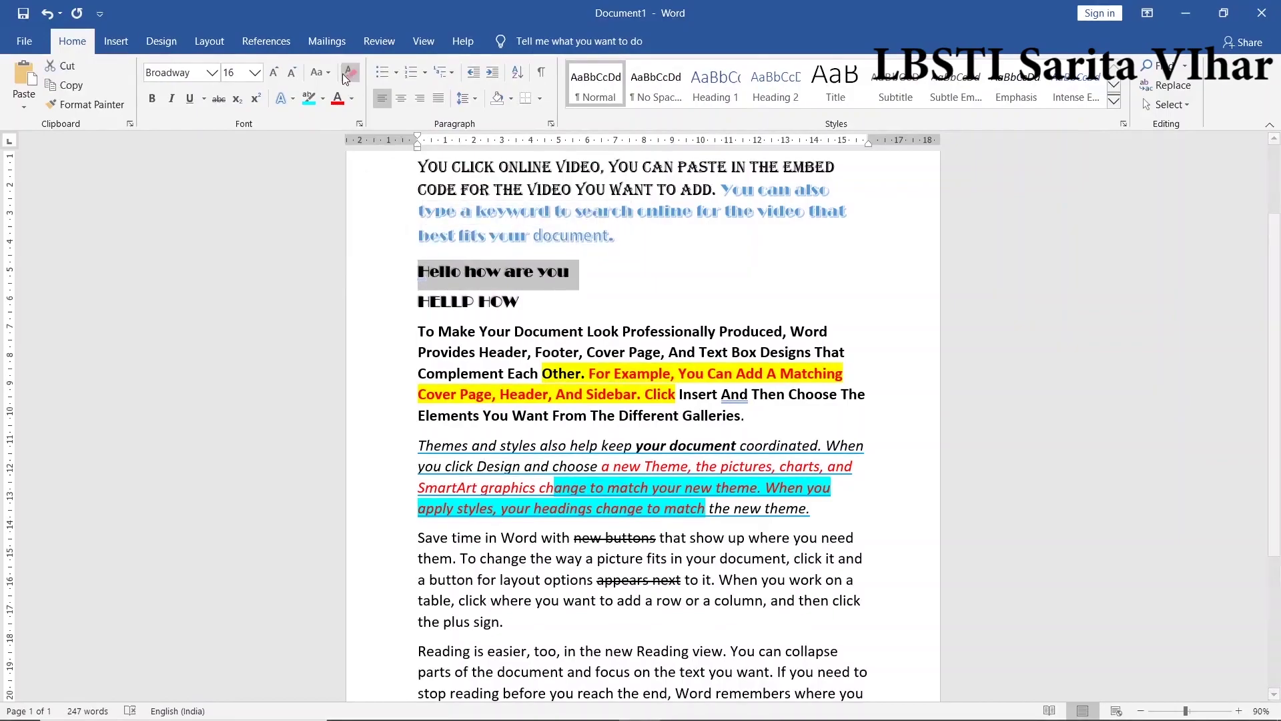
left_click(344, 100)
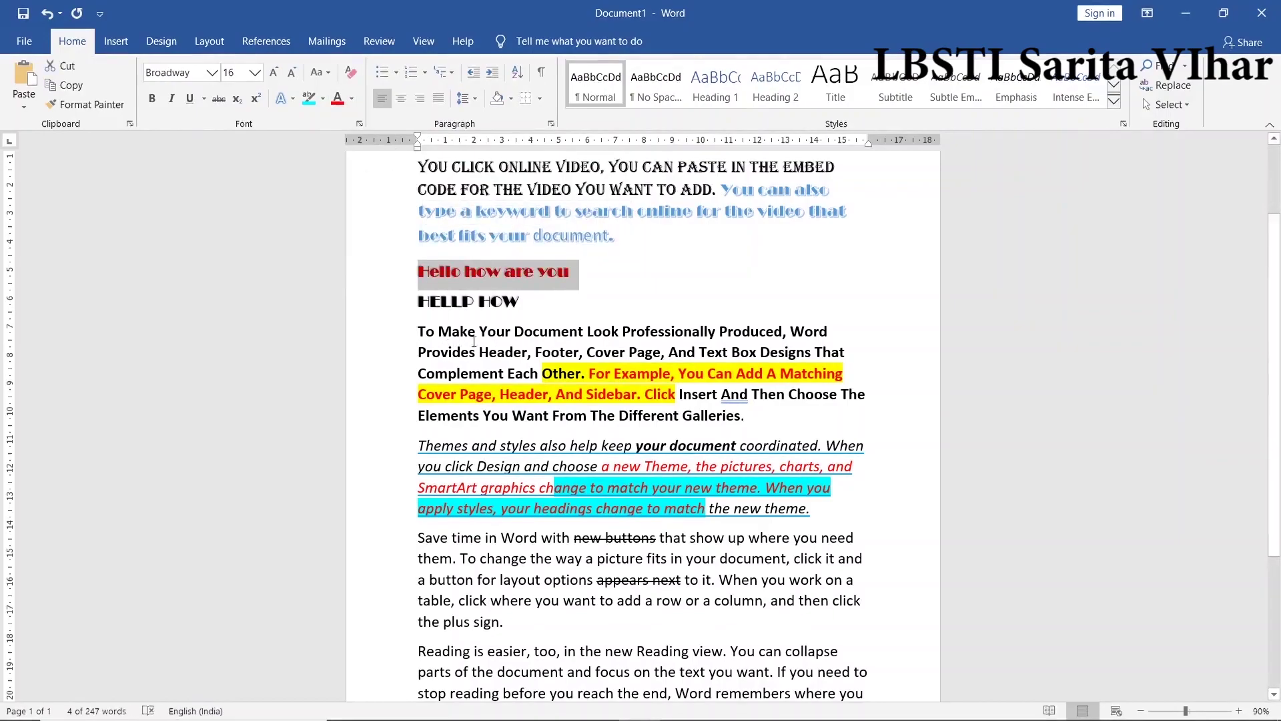
- Color the paragraph's opening words through 'Header' dark blue
left_click_drag(418, 331, 527, 352)
left_click(352, 99)
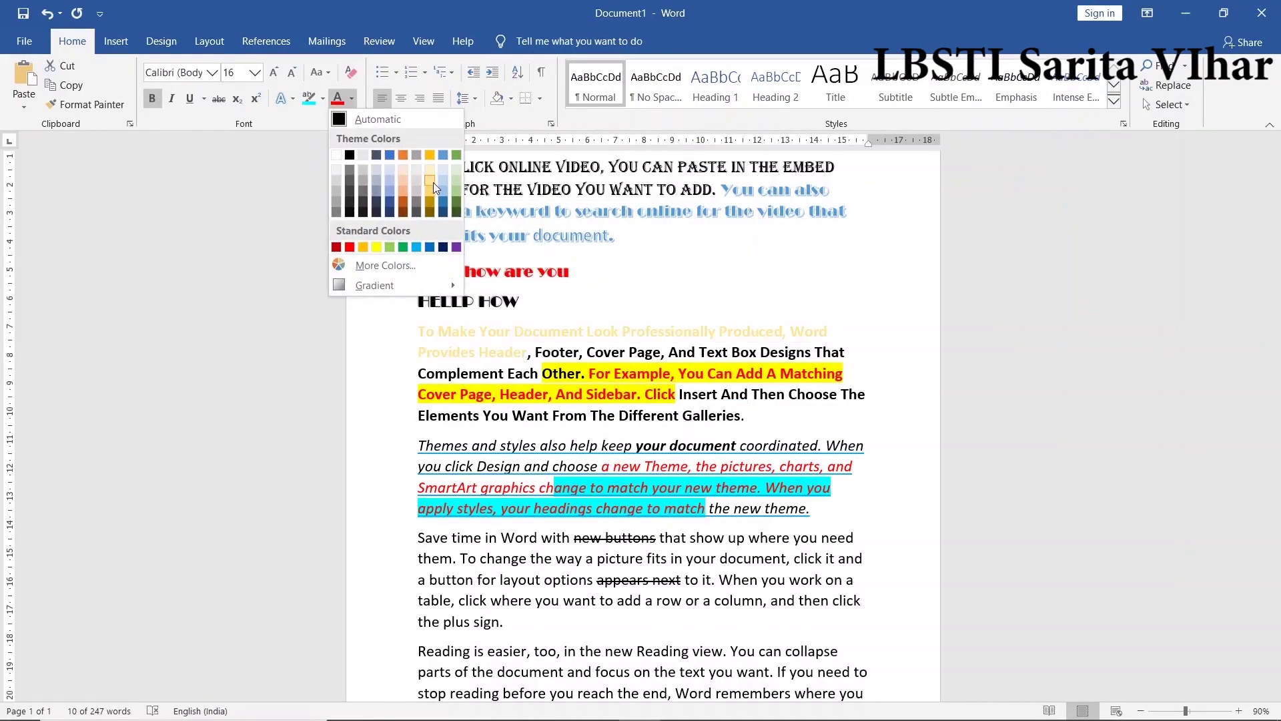
left_click(442, 247)
left_click(641, 393)
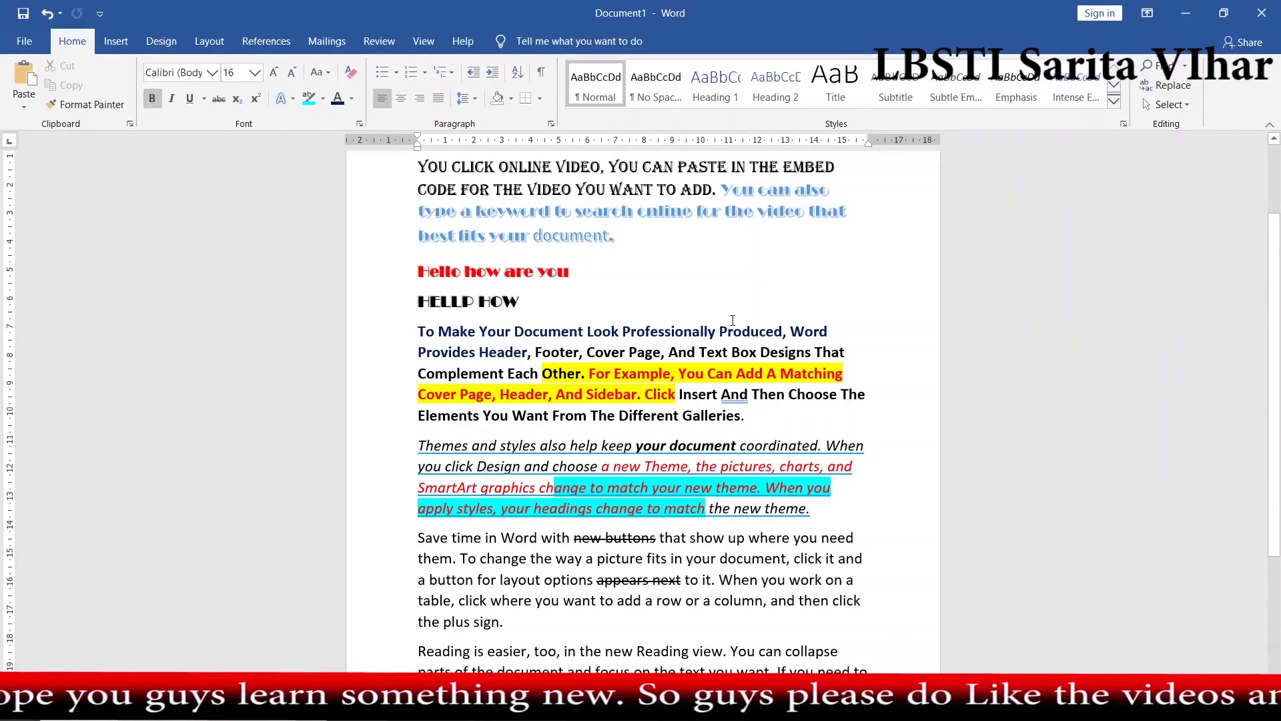
scroll(619, 446, "down", 2)
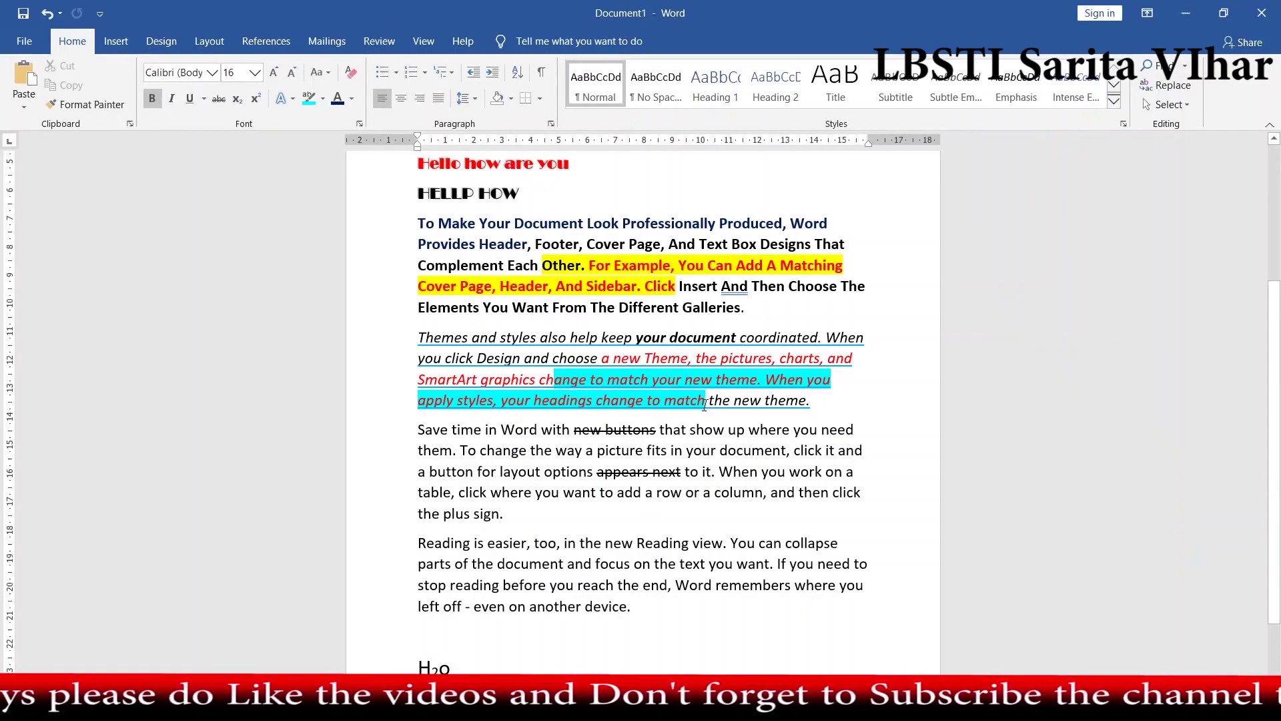
- Use Format Painter to make the Save paragraph's ending red italic underlined
mouse_move(705, 405)
left_mouse_down()
mouse_move(638, 382)
mouse_move(539, 381)
left_mouse_up()
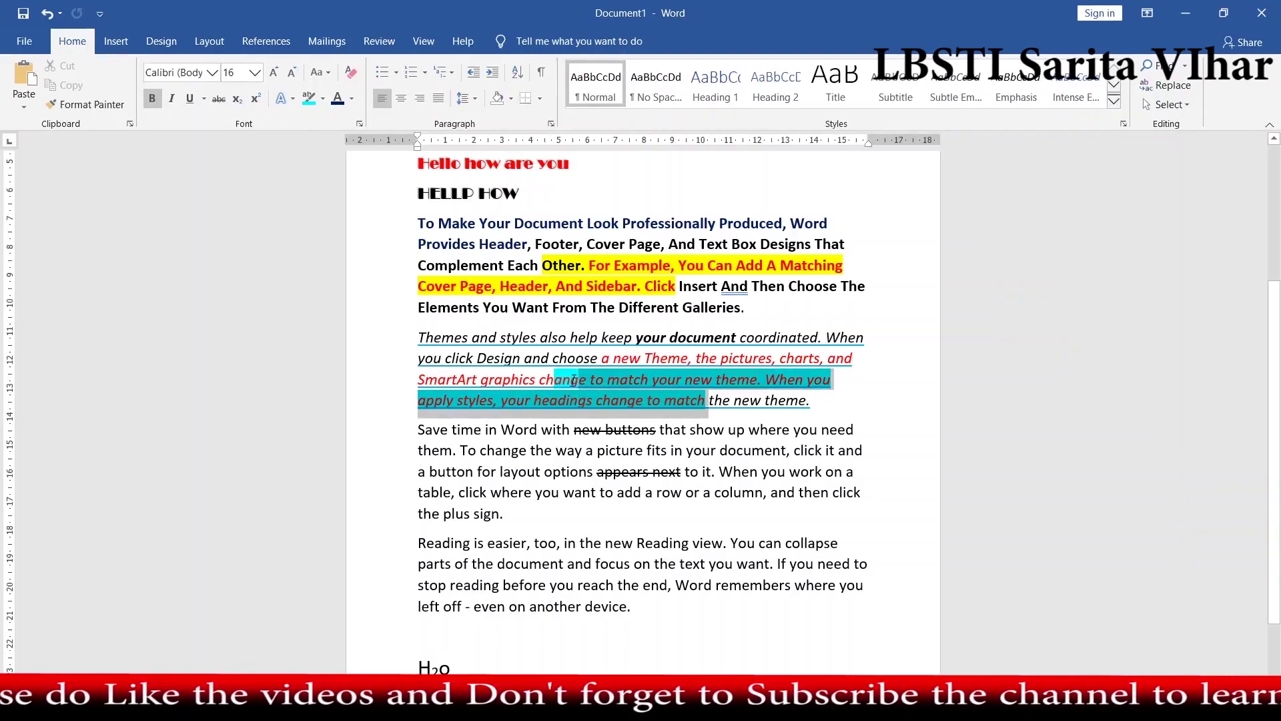
left_click(114, 106)
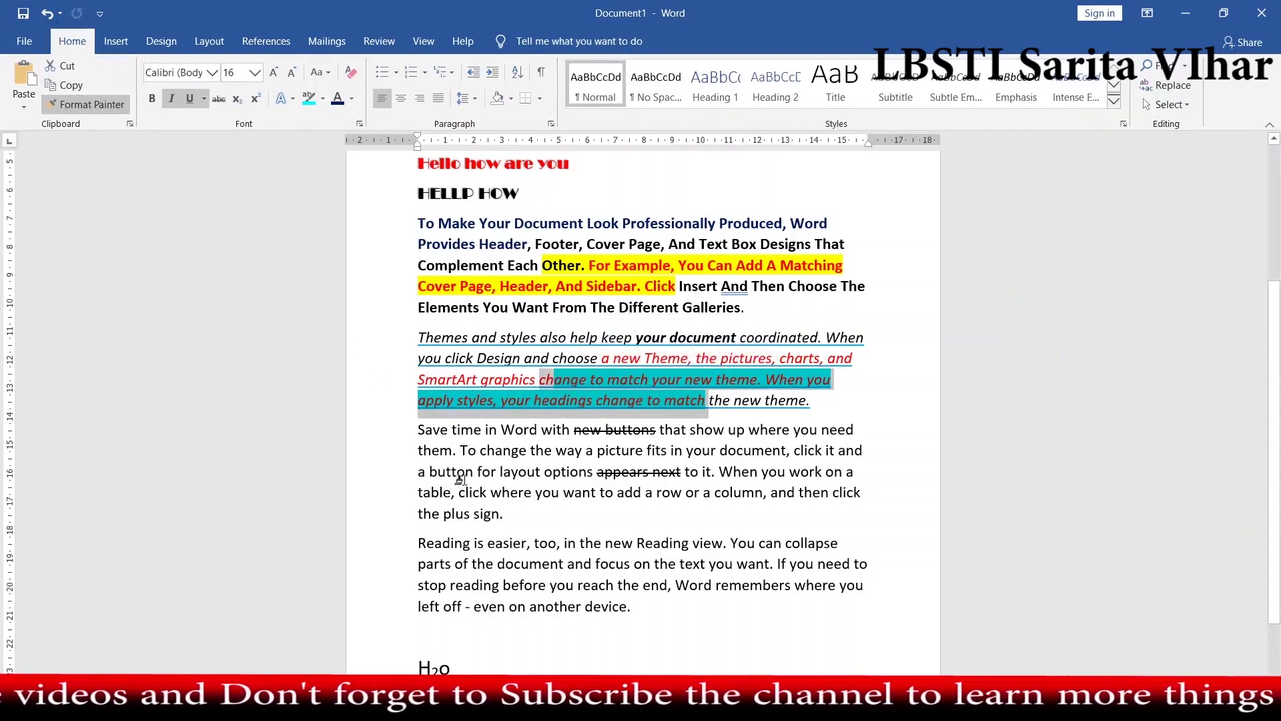
left_click_drag(460, 475, 504, 514)
left_click(614, 584)
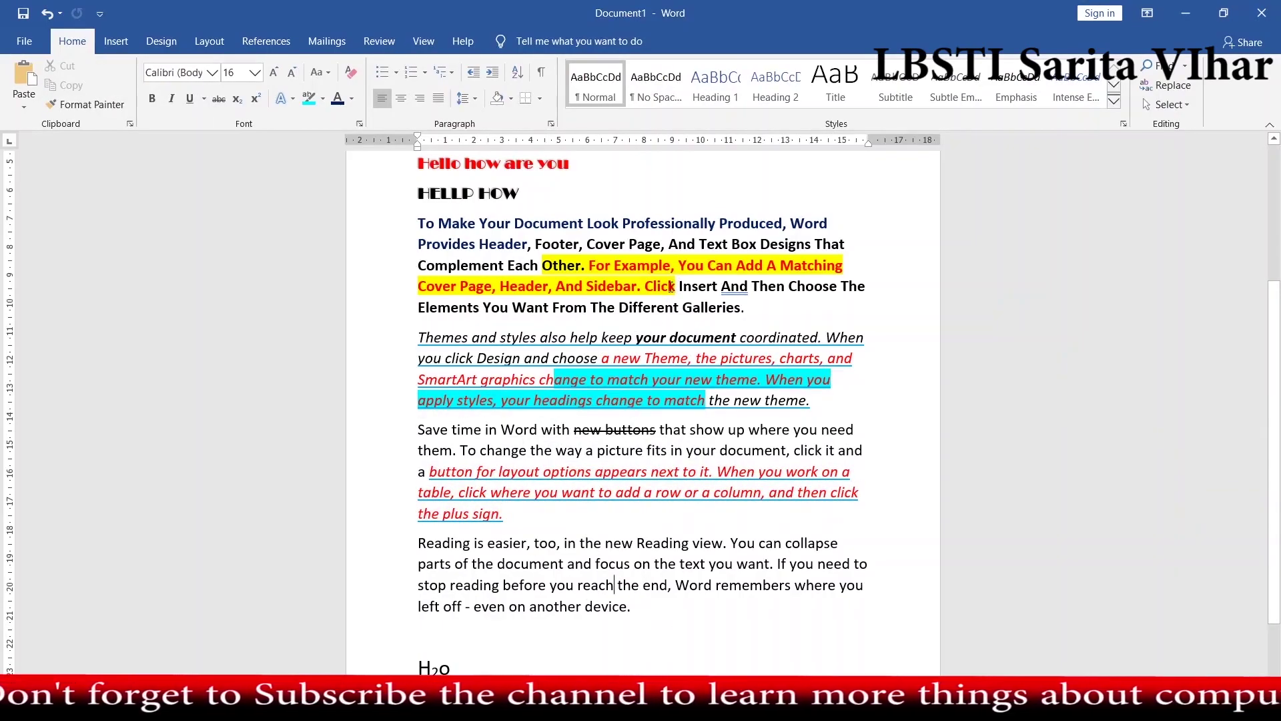
- Copy the bold yellow-highlight formatting onto a Reading paragraph phrase and part of the Save paragraph
mouse_move(676, 287)
left_mouse_down()
mouse_move(615, 265)
mouse_move(542, 265)
left_mouse_up()
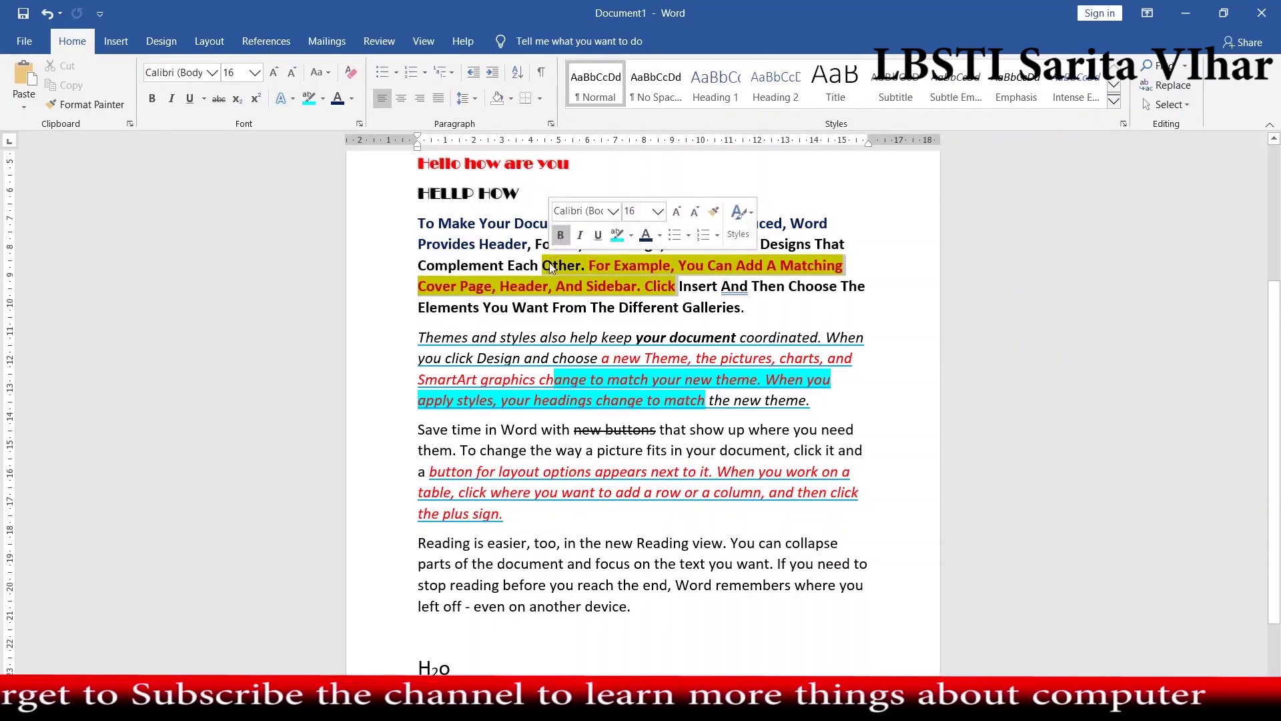
left_click(86, 104)
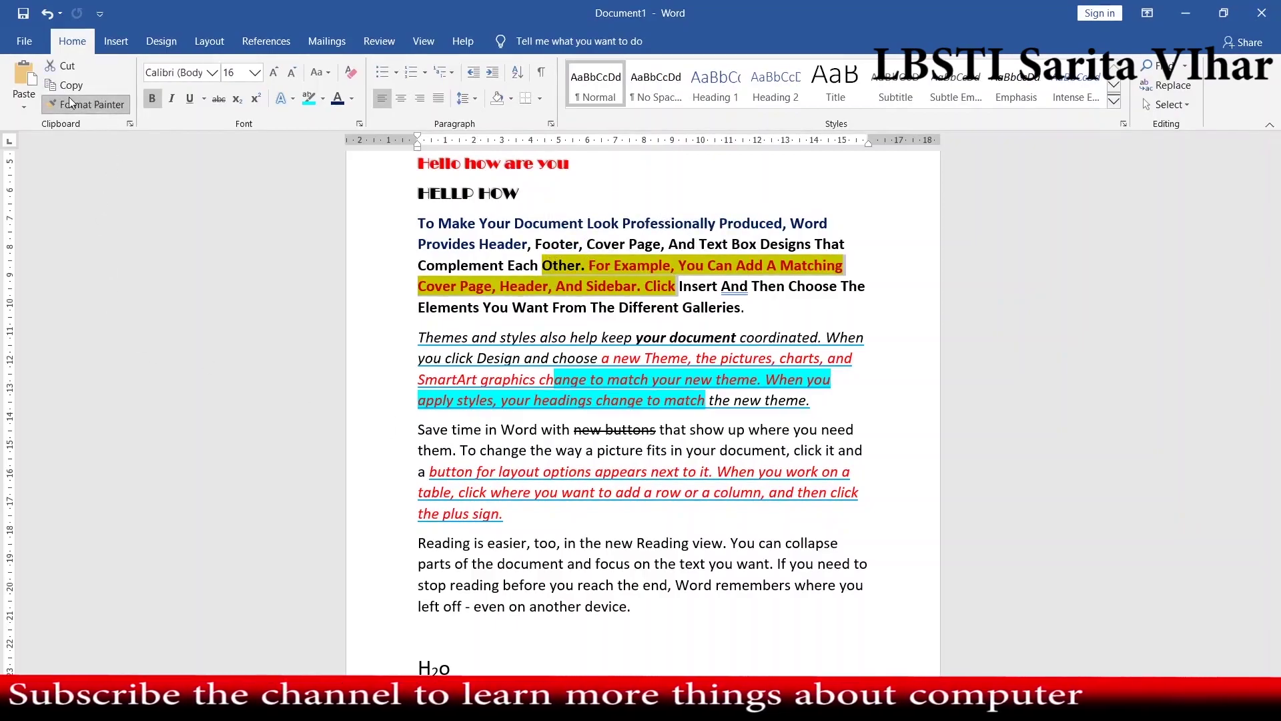
left_click_drag(419, 564, 777, 563)
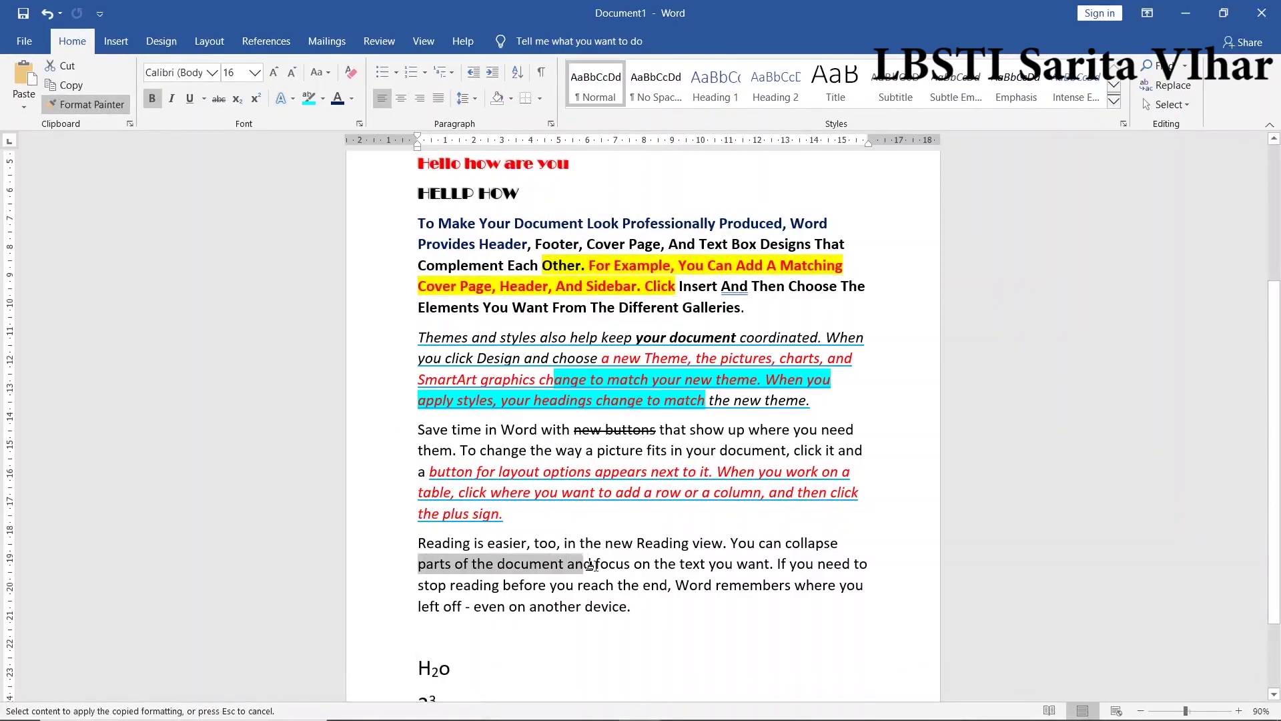
left_click(630, 607)
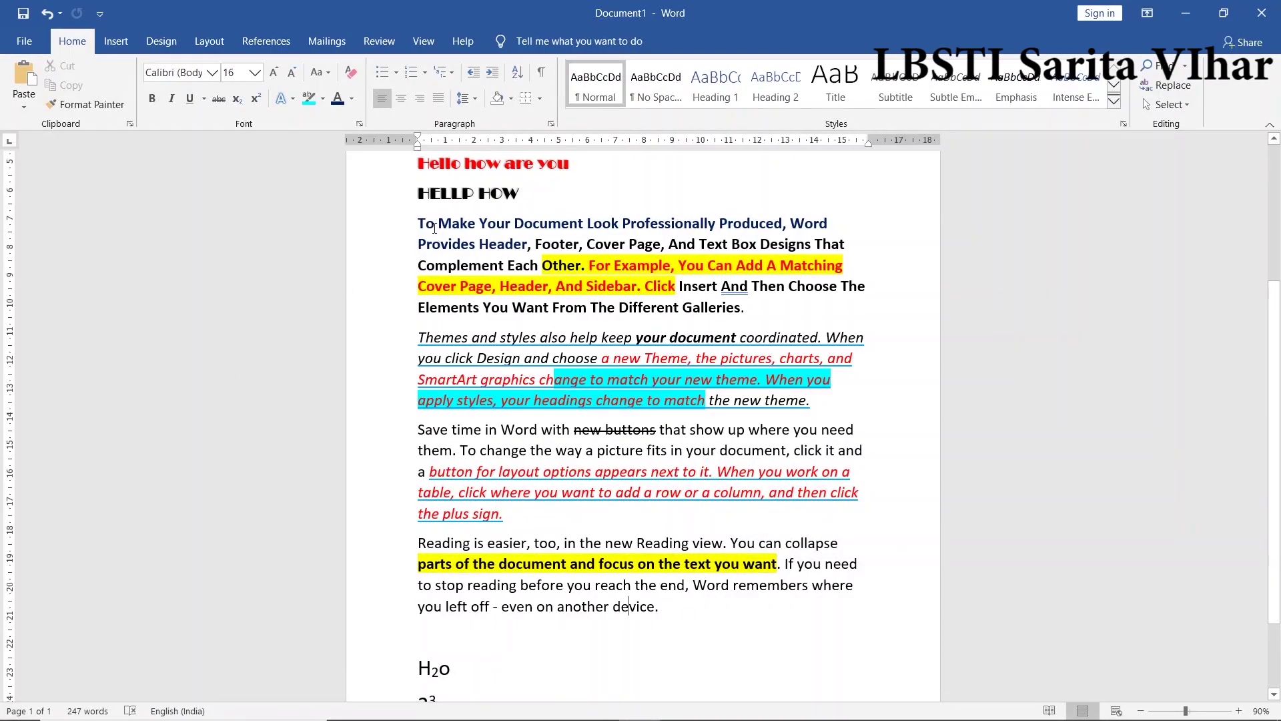
left_click_drag(435, 228, 586, 223)
left_click(606, 265)
left_click_drag(673, 287, 540, 267)
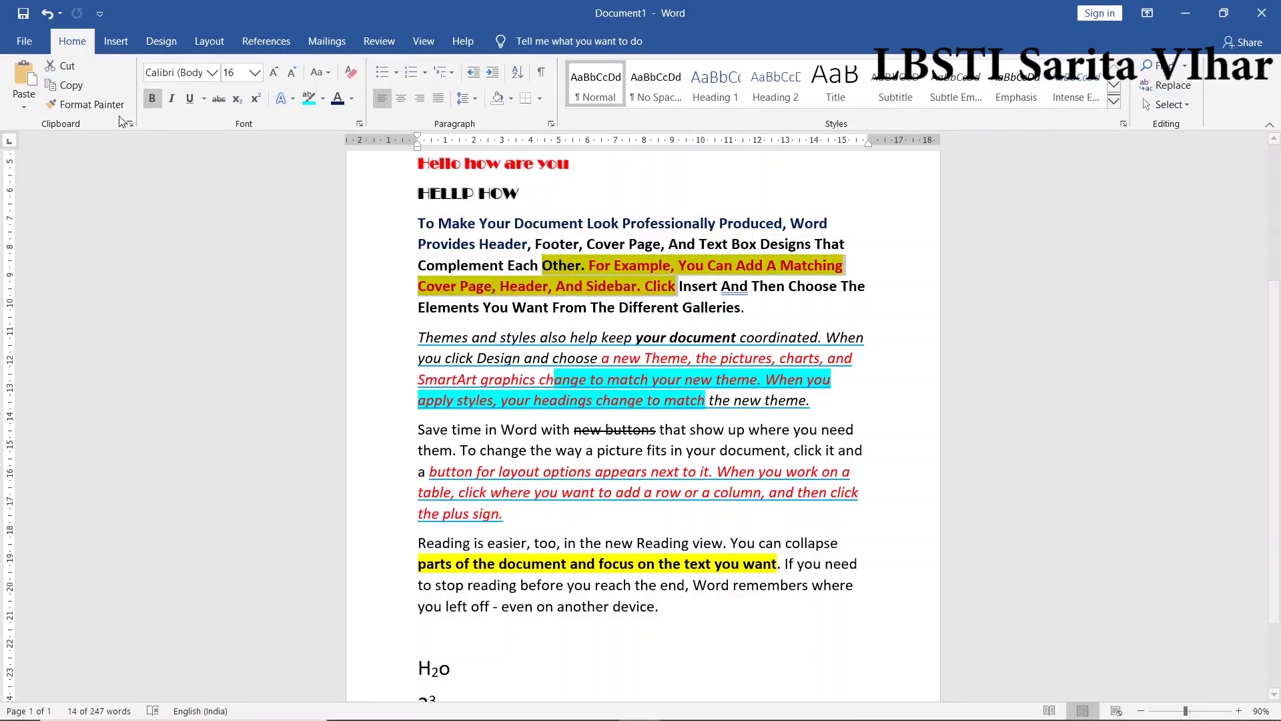
left_click(86, 104)
mouse_move(457, 429)
left_mouse_down()
mouse_move(534, 452)
mouse_move(477, 456)
left_mouse_up()
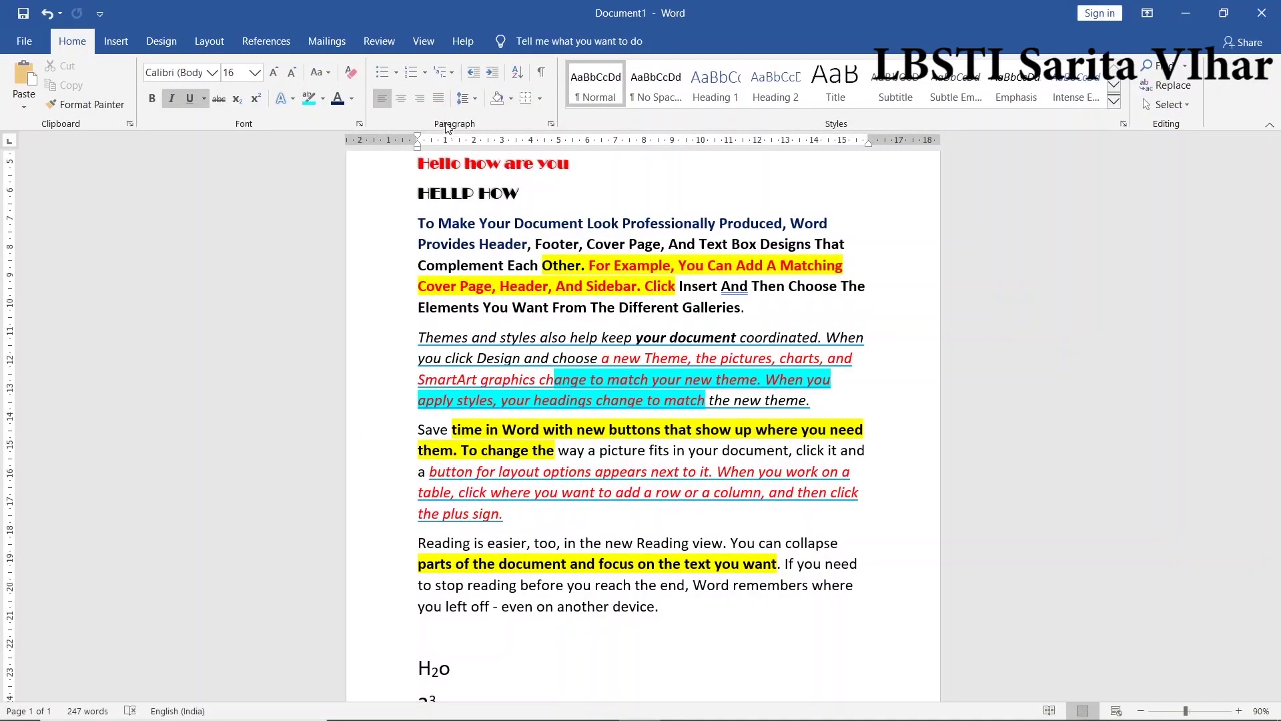
- Select the whole document and apply arrowhead bullets to every paragraph
left_click(398, 72)
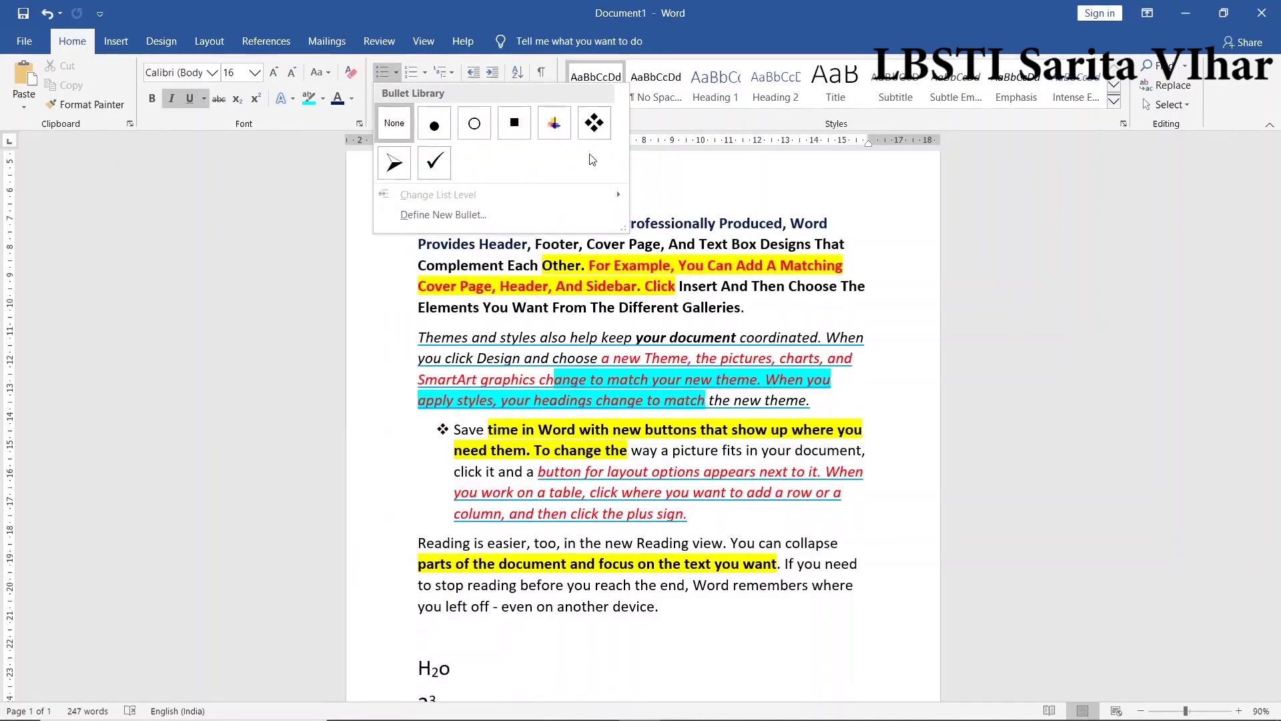
key("Escape")
key("ctrl+a")
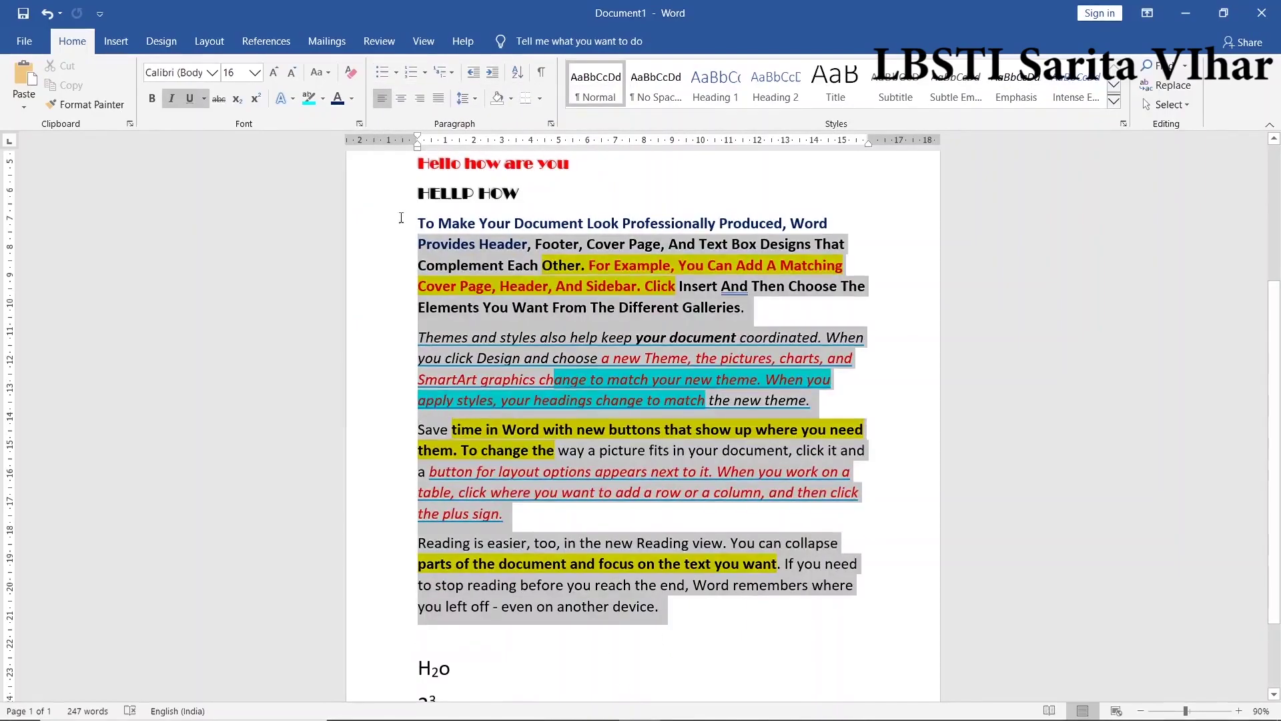
scroll(641, 427, "up", 5)
left_click(397, 72)
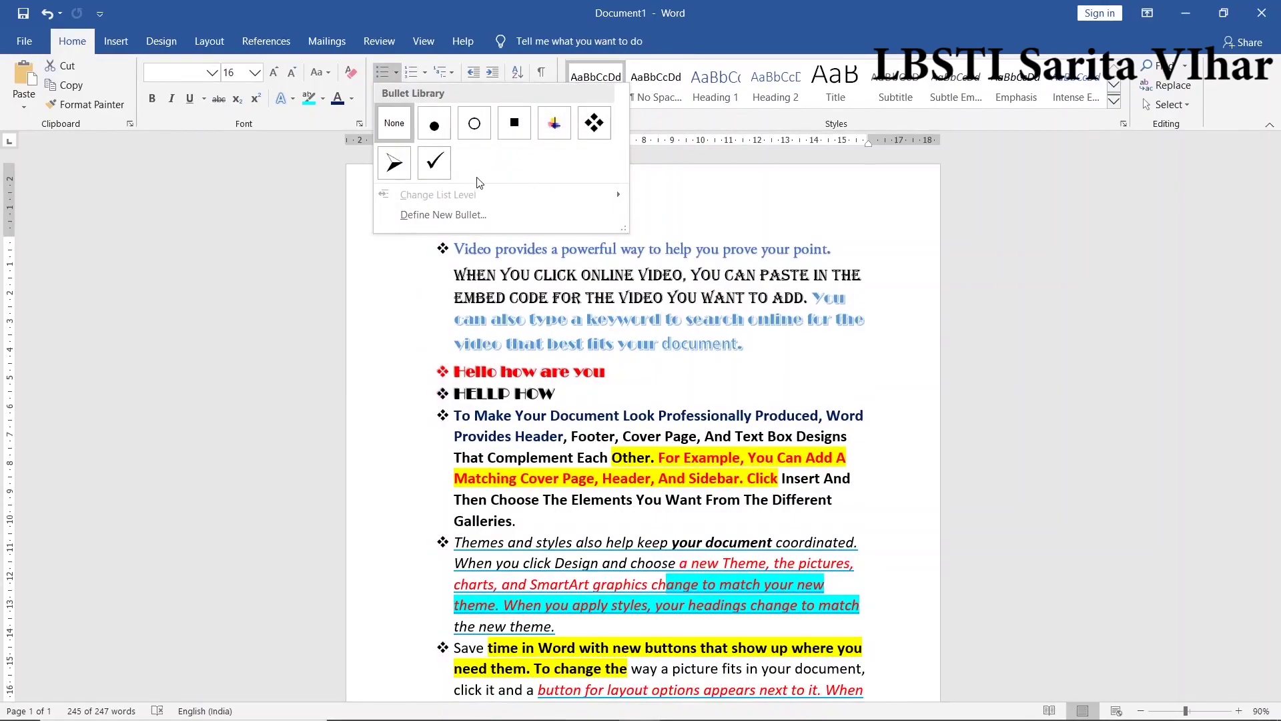
left_click(411, 162)
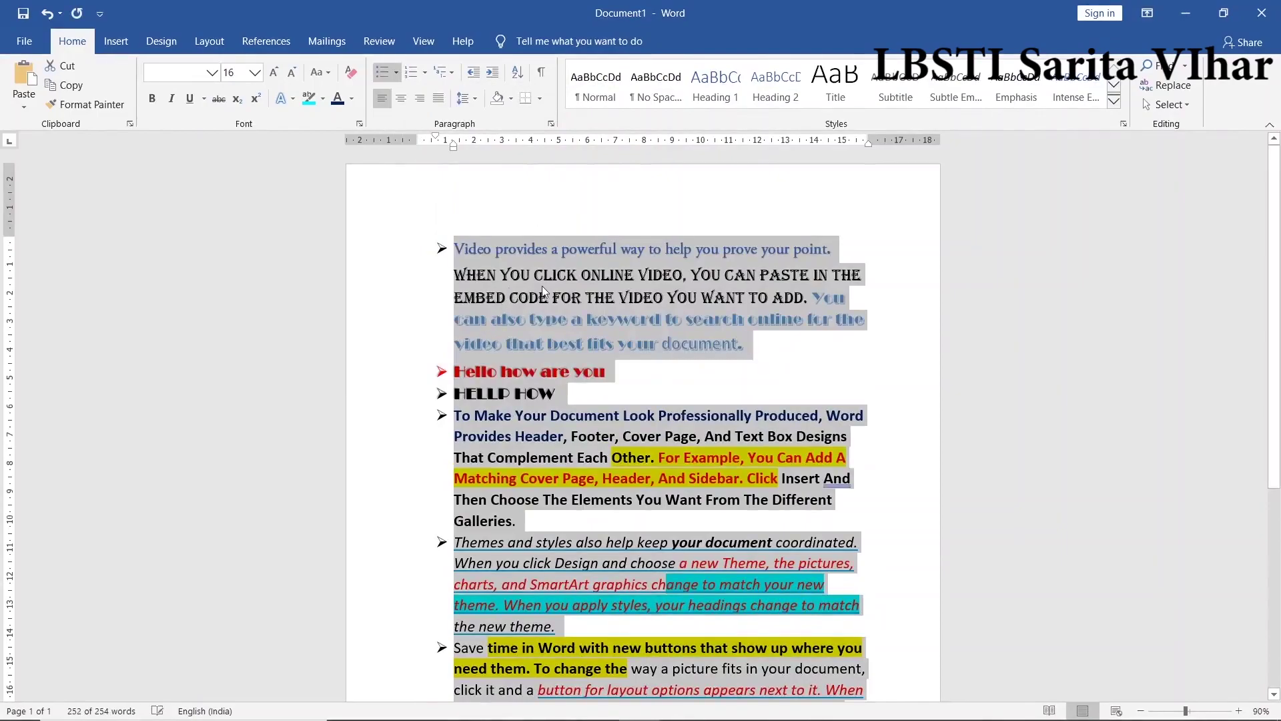
scroll(545, 313, "down", 2)
scroll(542, 324, "down", 2)
scroll(542, 324, "up", 2)
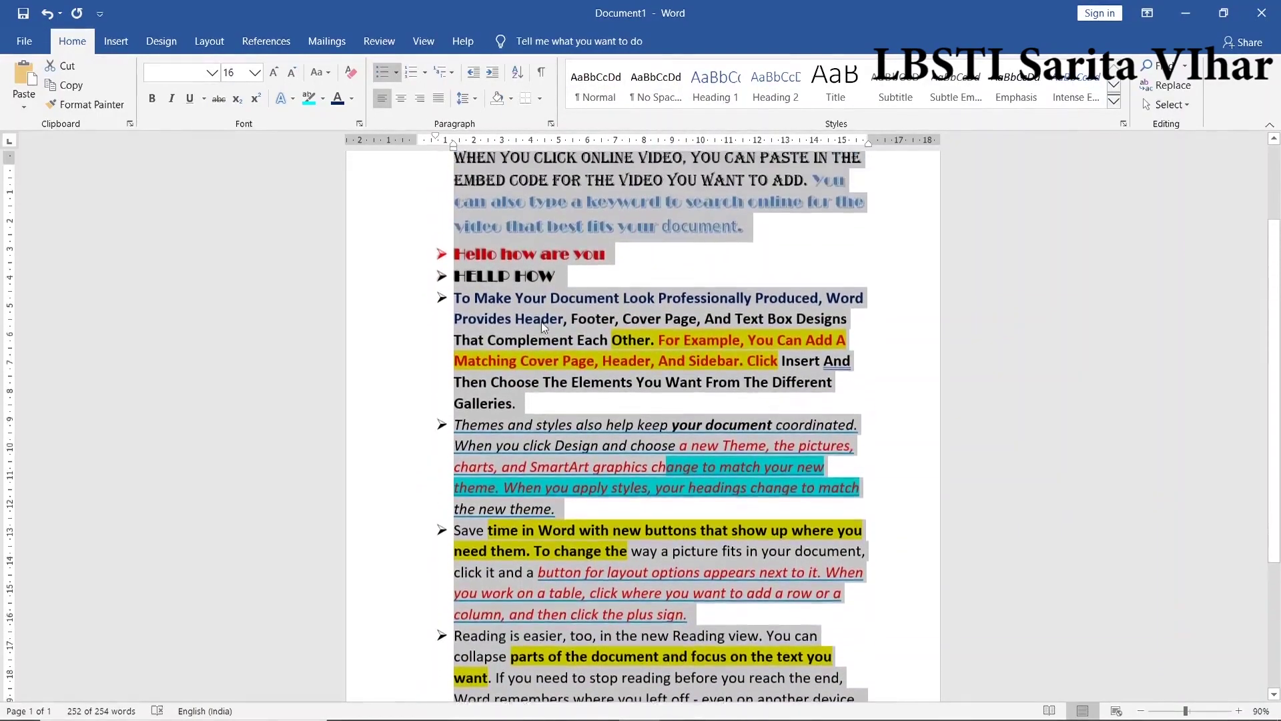
scroll(542, 321, "up", 2)
scroll(700, 435, "down", 2)
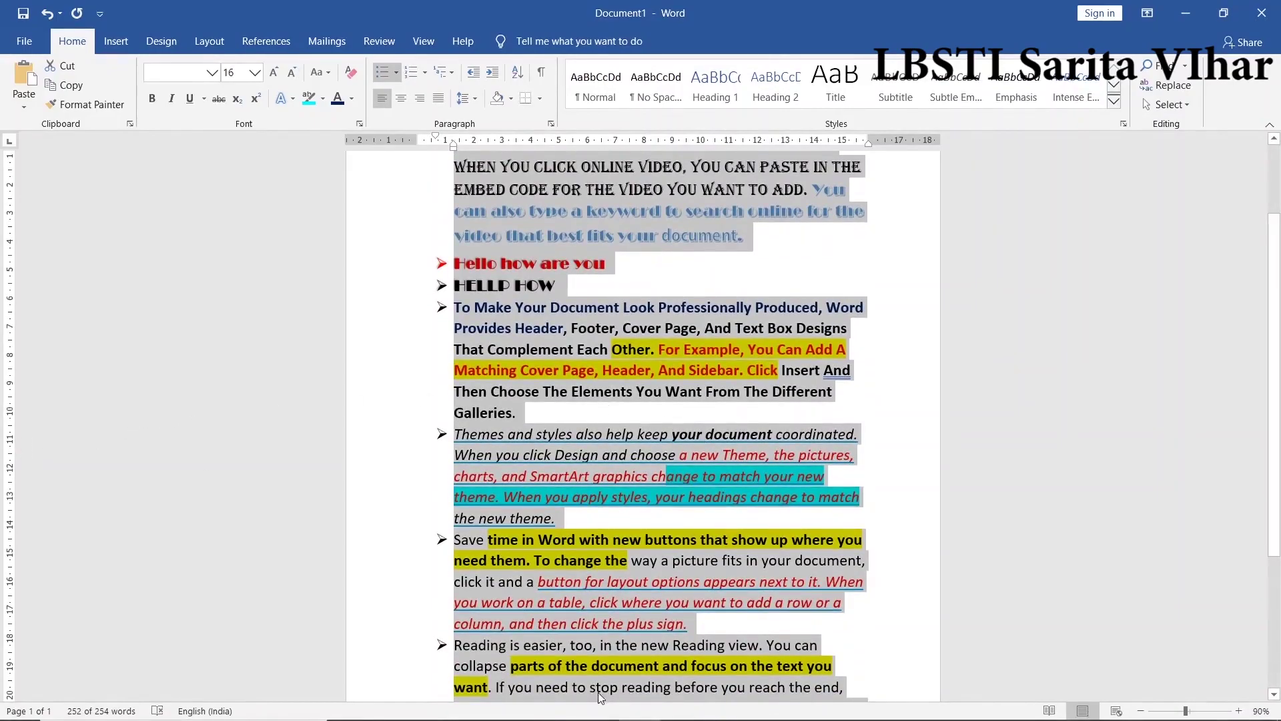
- Number the list with capital letters A., B., C., then bring up Multilevel List styles
left_click(425, 72)
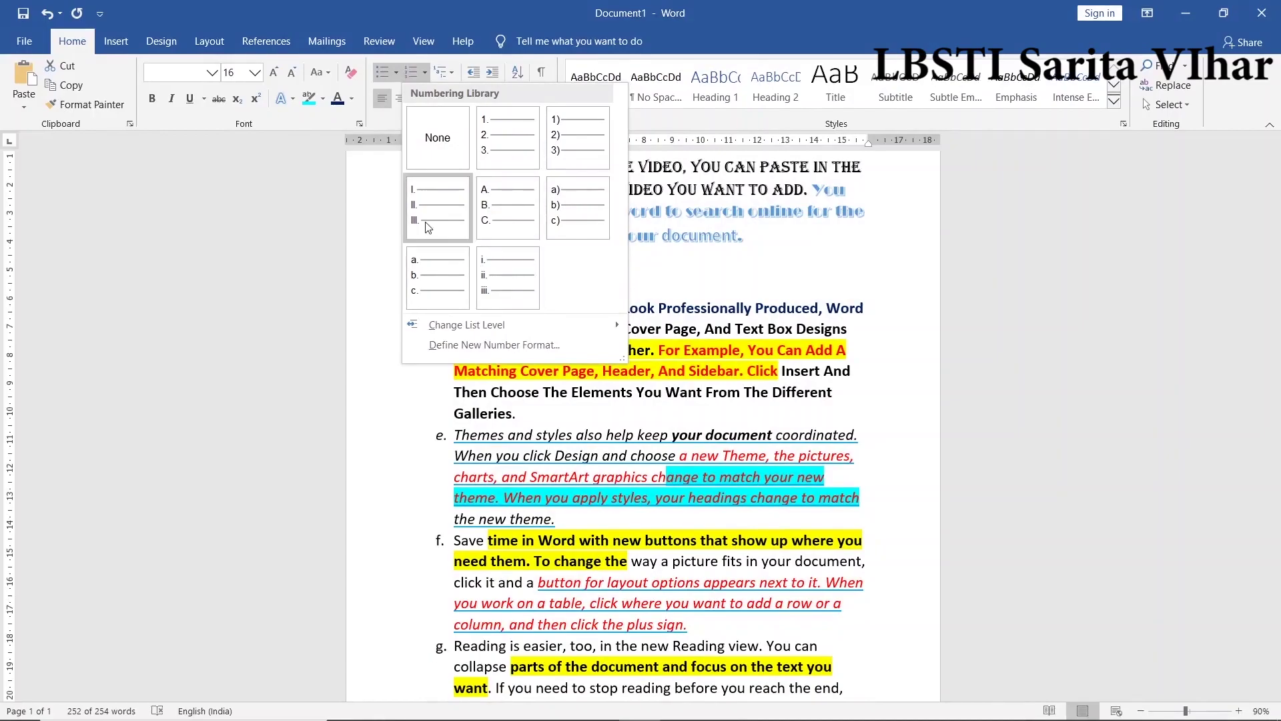
left_click(487, 210)
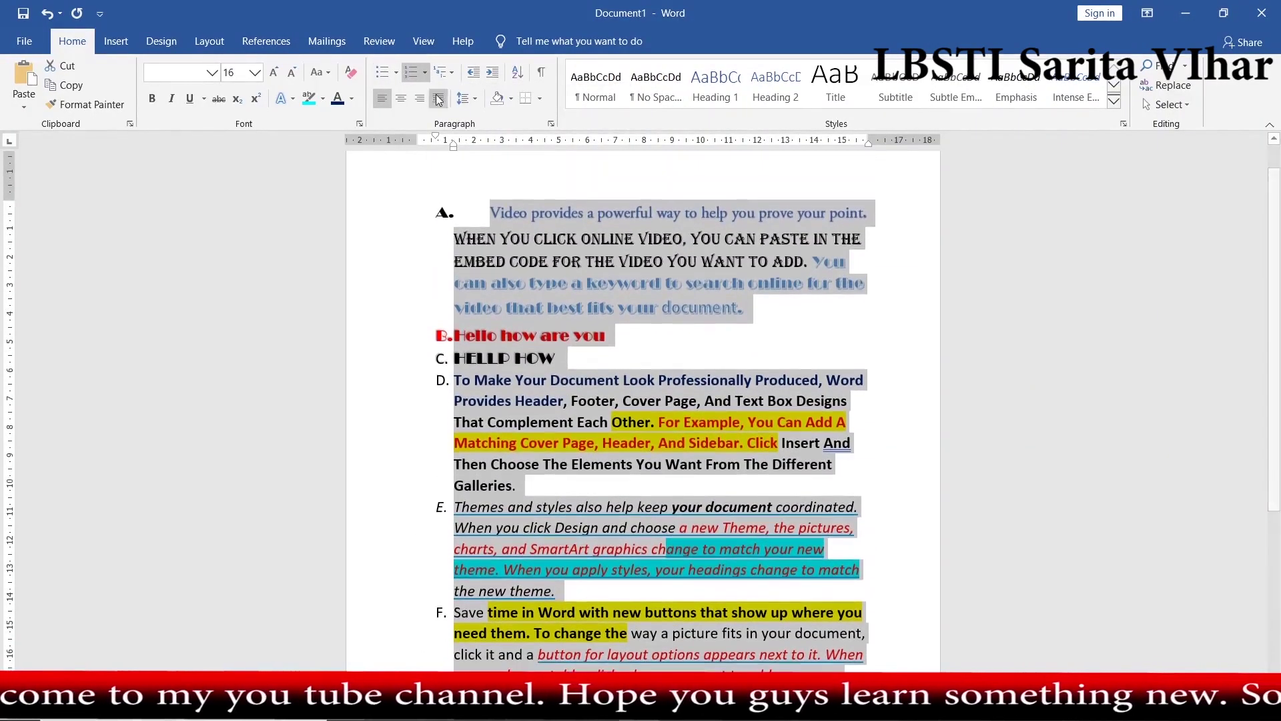
left_click(450, 71)
mouse_move(536, 247)
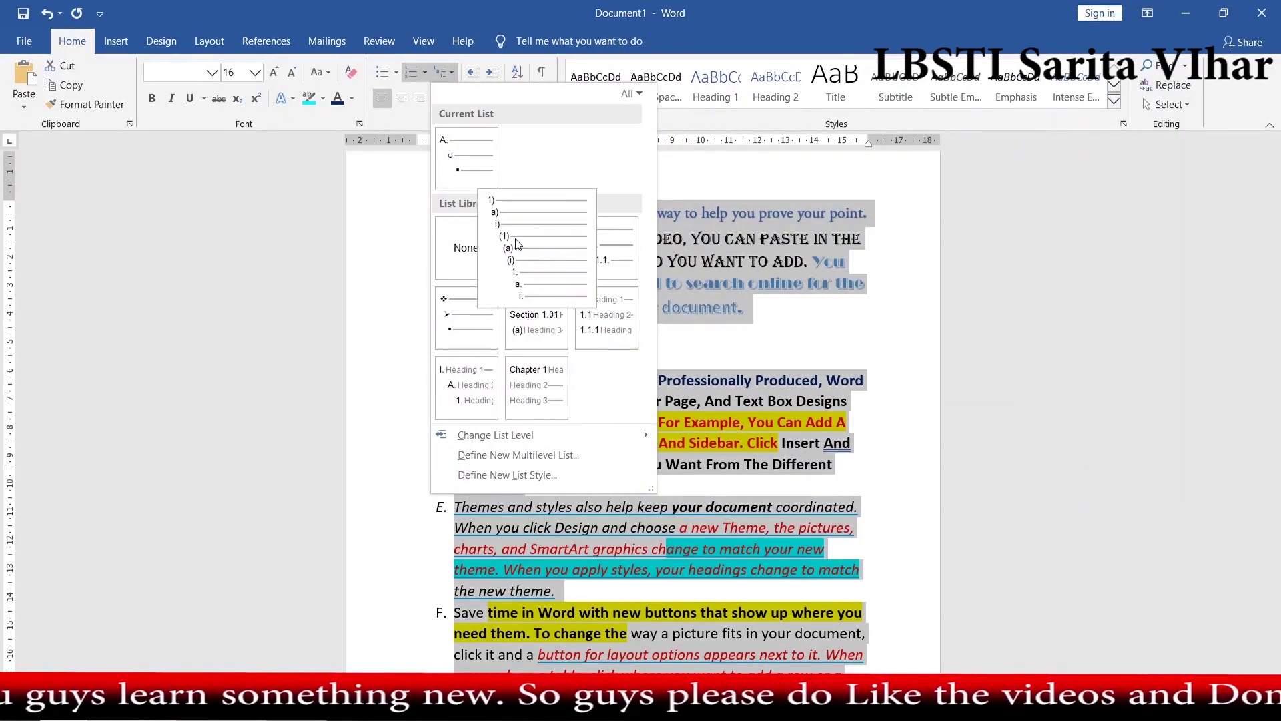
left_click(604, 247)
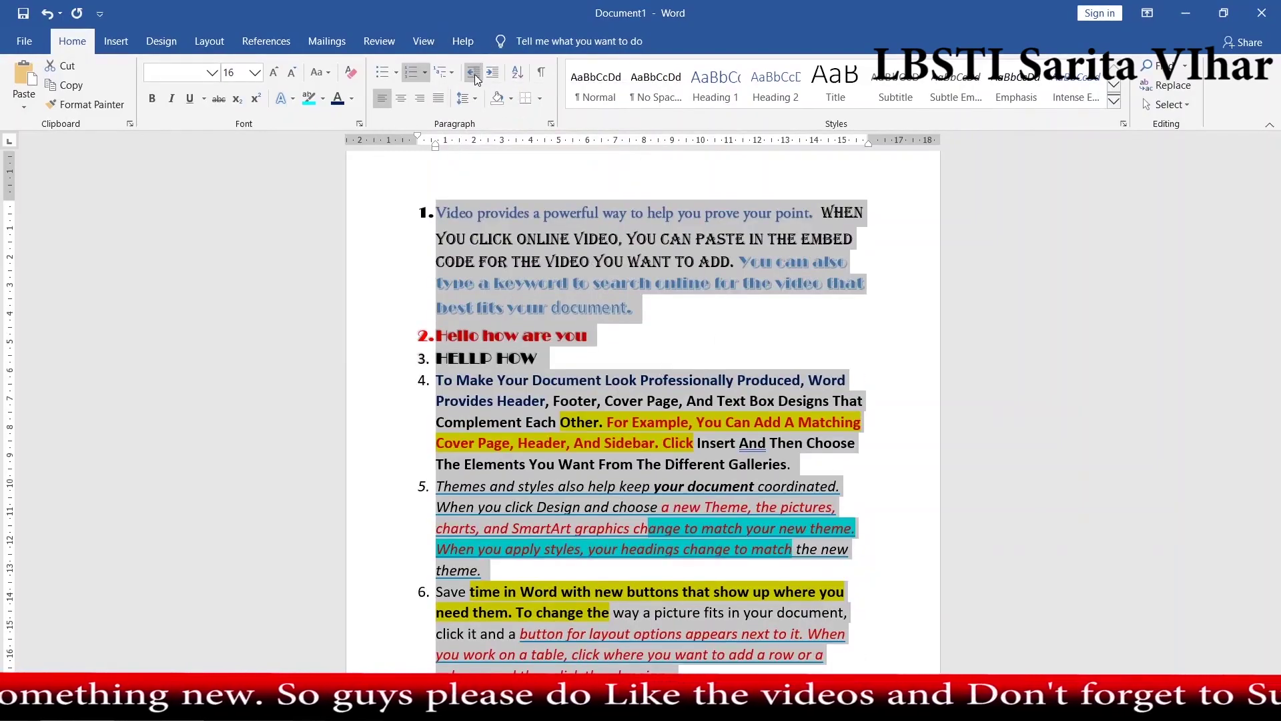
mouse_move(591, 261)
left_mouse_down()
mouse_move(464, 202)
mouse_move(437, 203)
left_mouse_up()
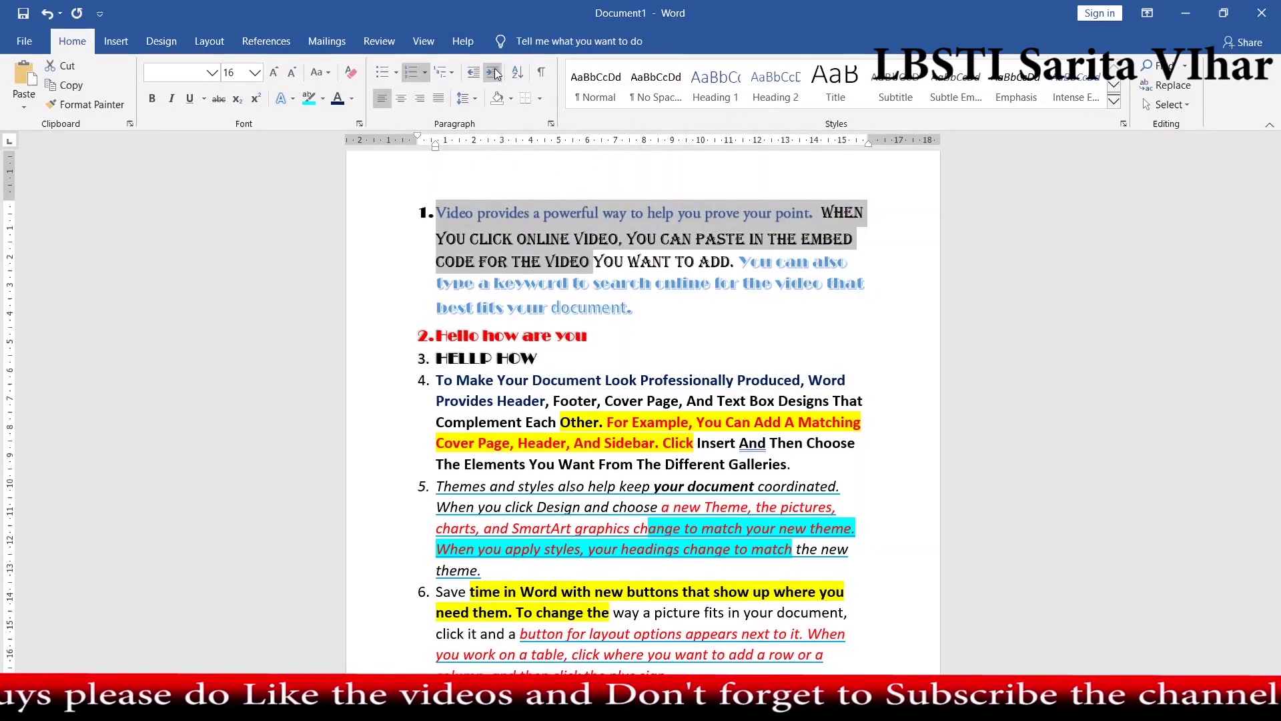
left_click(498, 74)
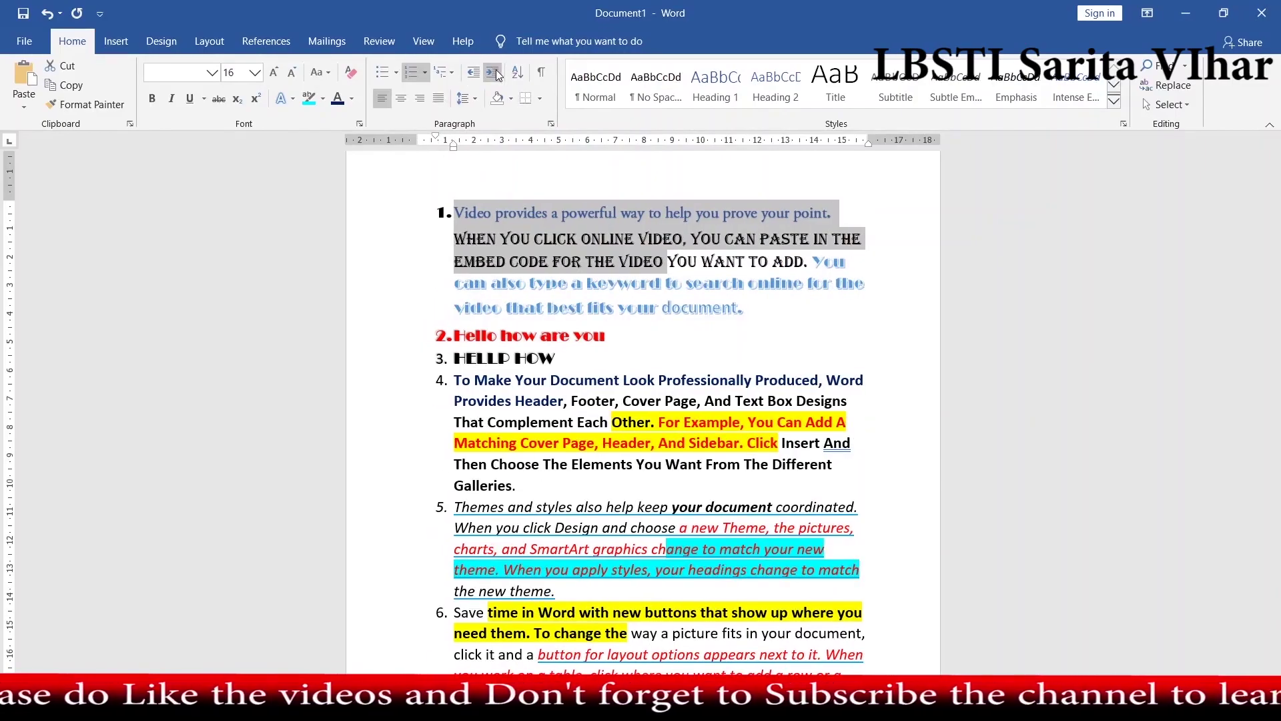
left_click(474, 73)
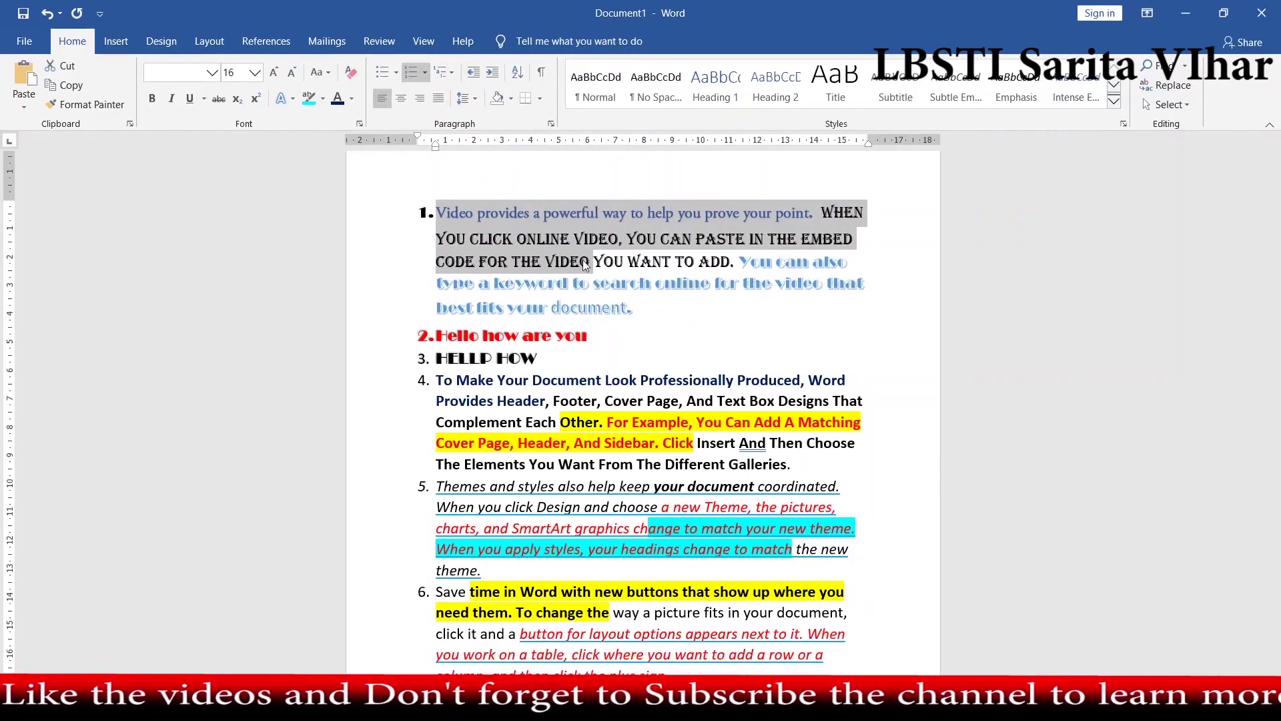
left_click(604, 261)
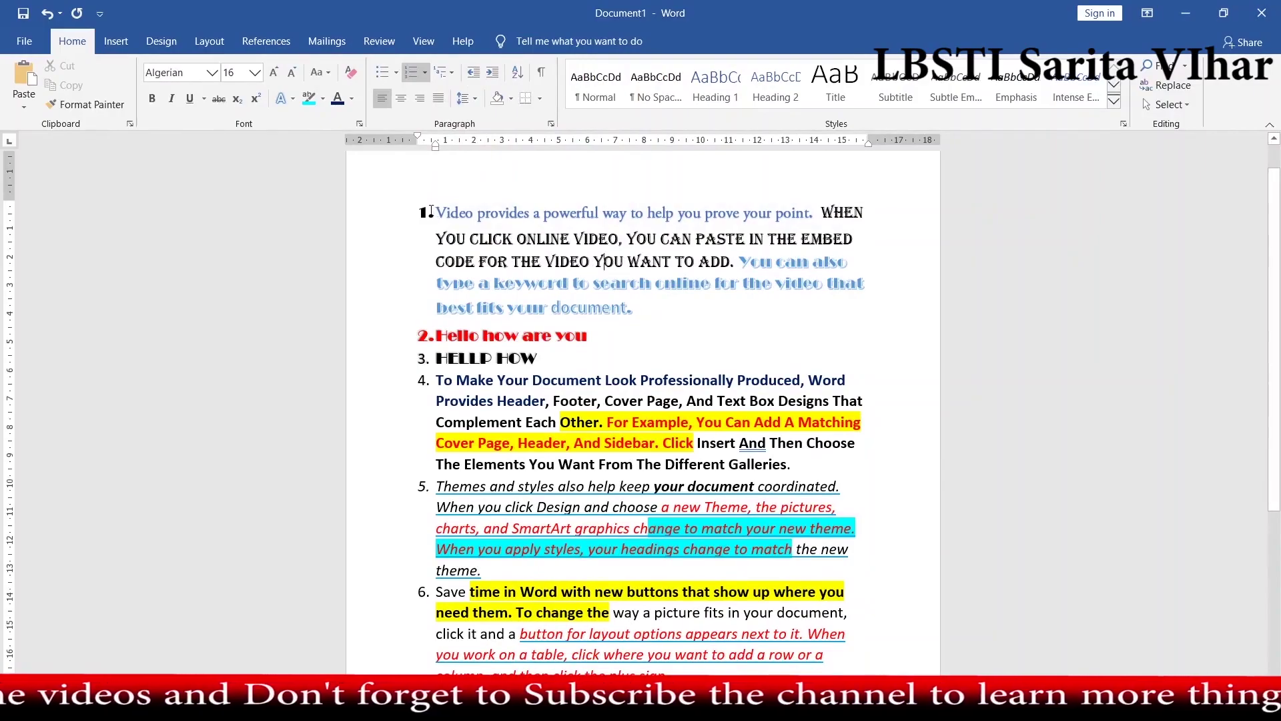
left_click(429, 212)
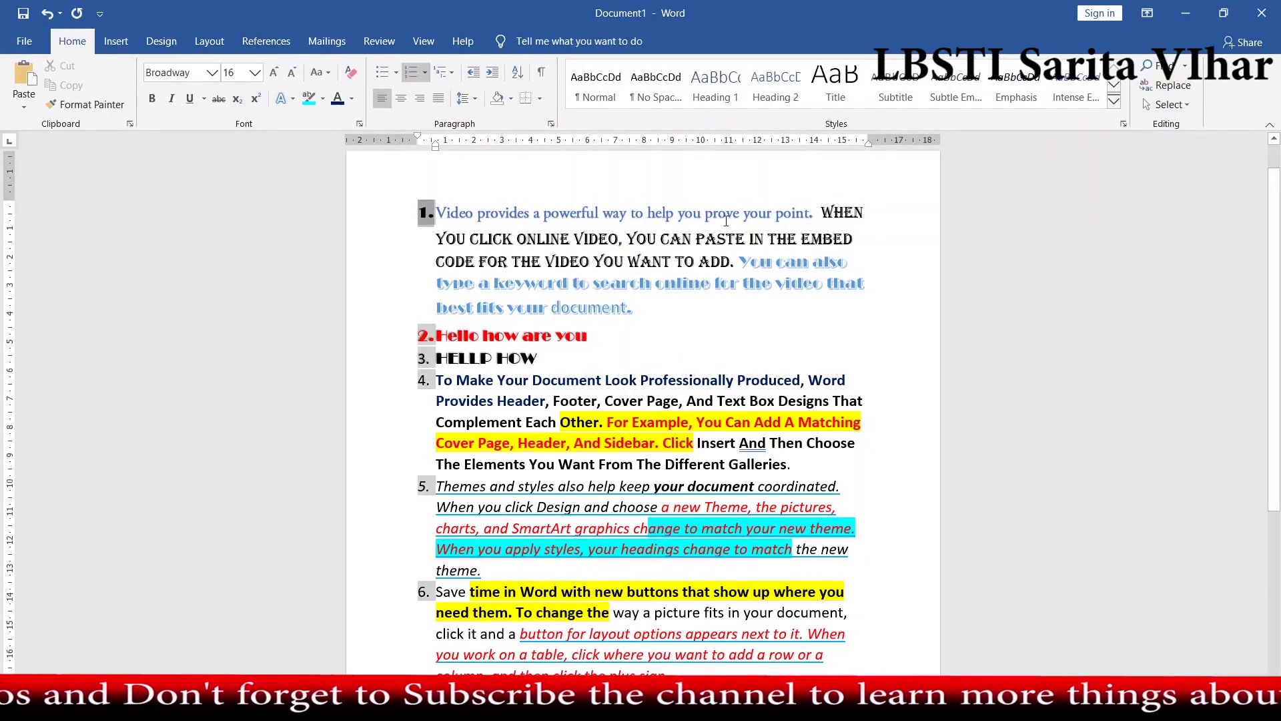
left_click_drag(820, 211, 574, 238)
left_click(816, 212)
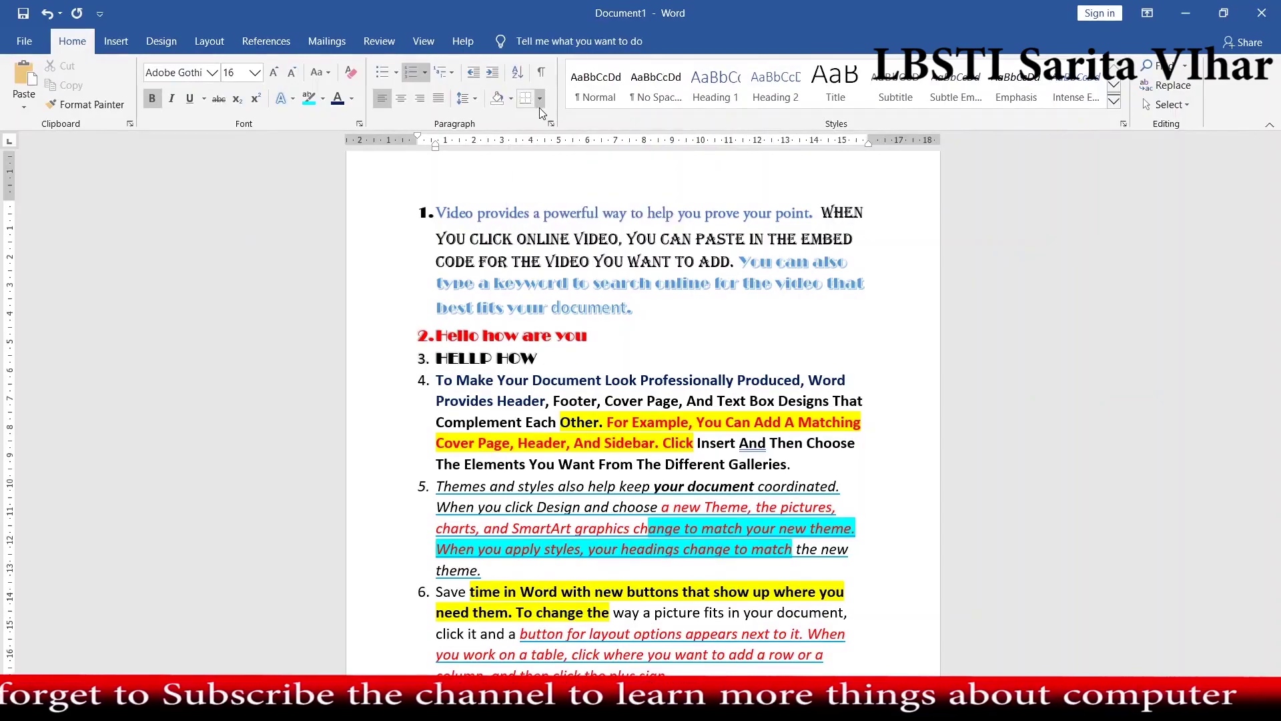
key("ctrl+a")
left_click(707, 358)
scroll(634, 468, "down", 4)
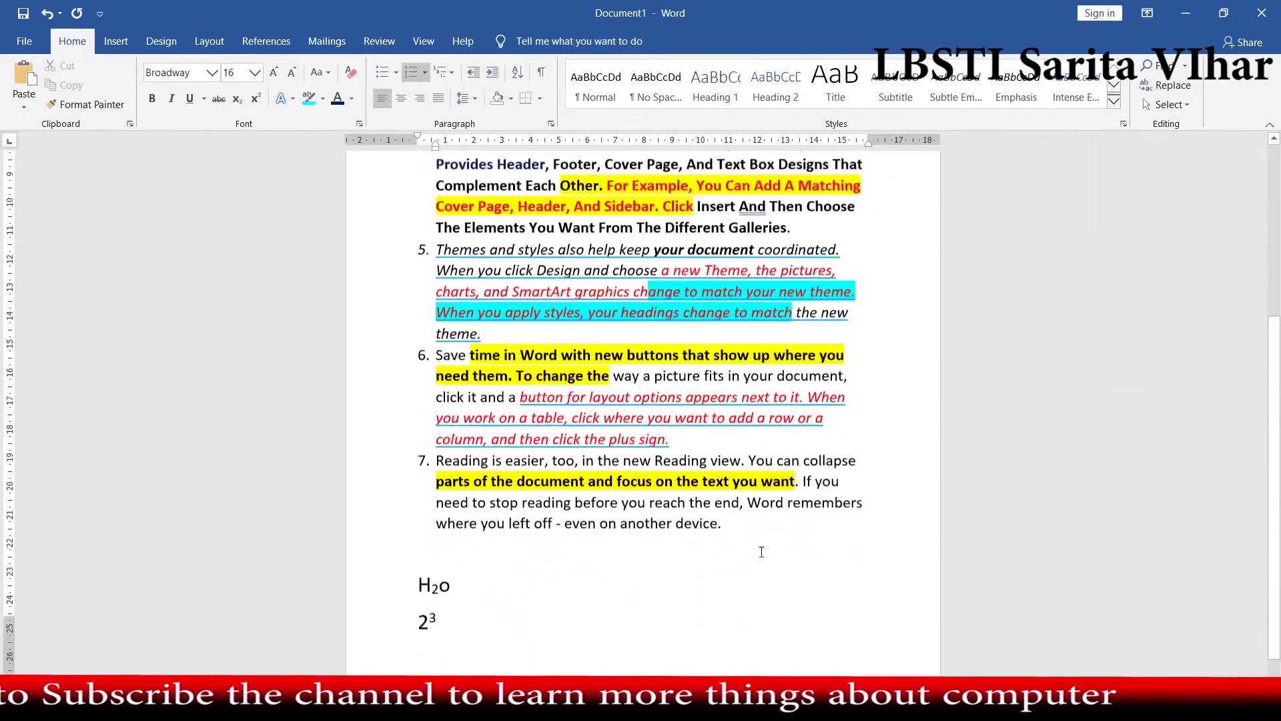
- Add a page break after 2³, then select the page-2 letter column and open Sort Text
left_click(550, 598)
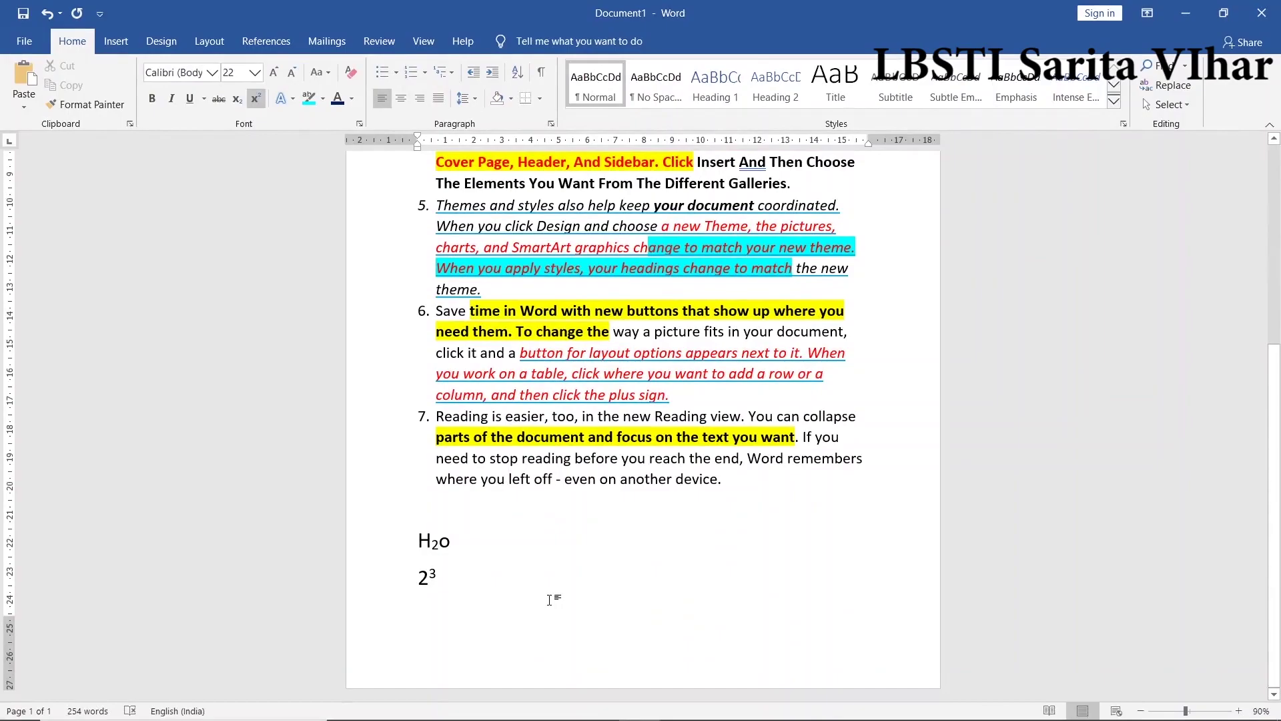
key("ctrl+Return")
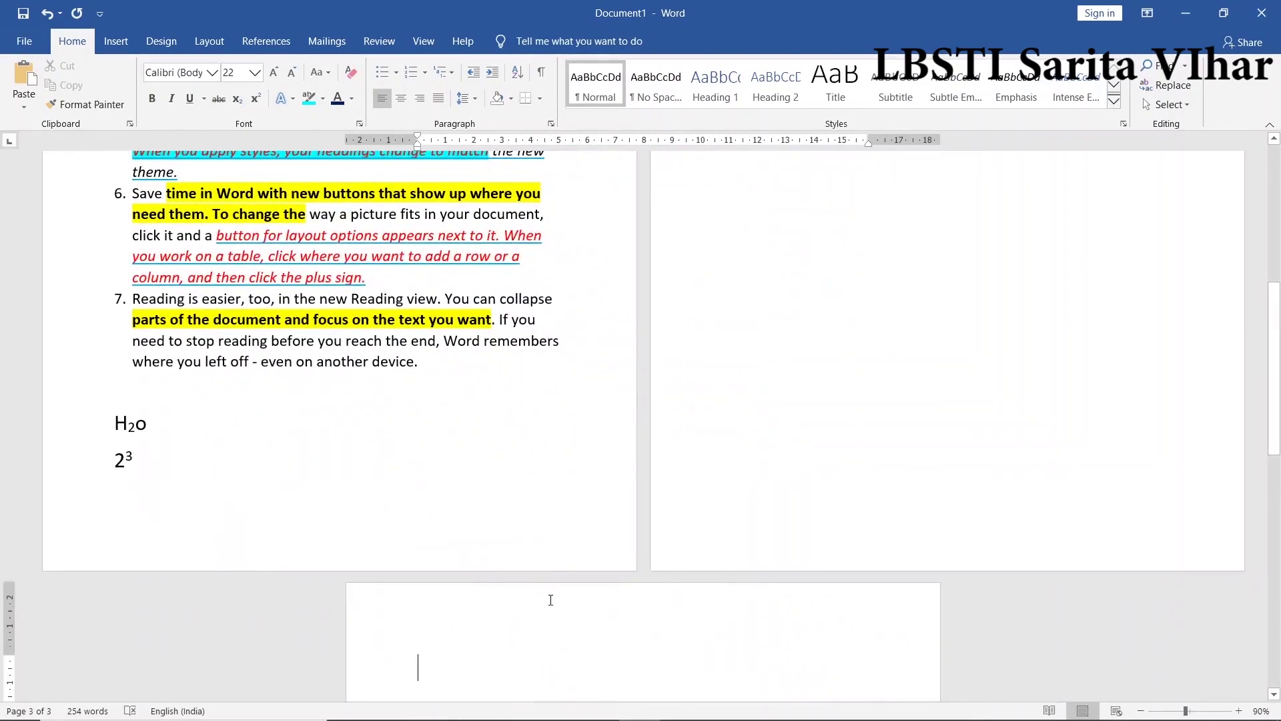
scroll(888, 407, "up", 5)
scroll(904, 427, "up", 3)
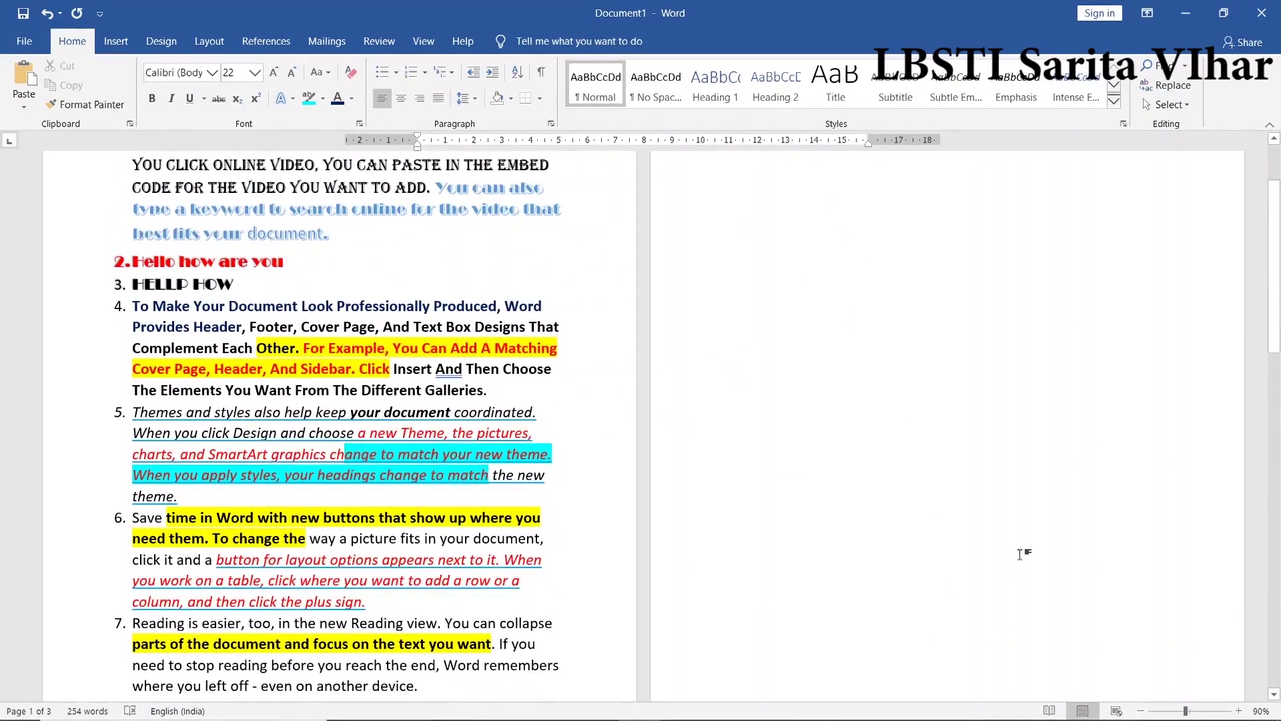
left_click(932, 245)
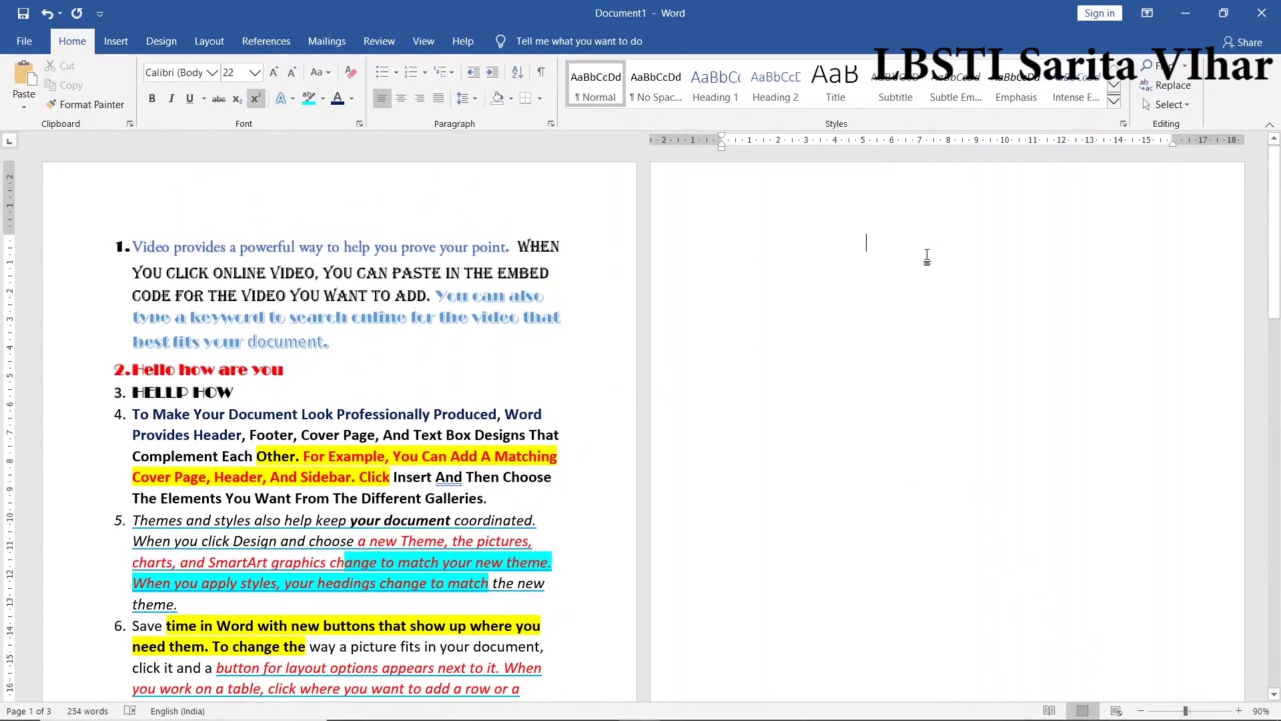
key("Delete")
type("n")
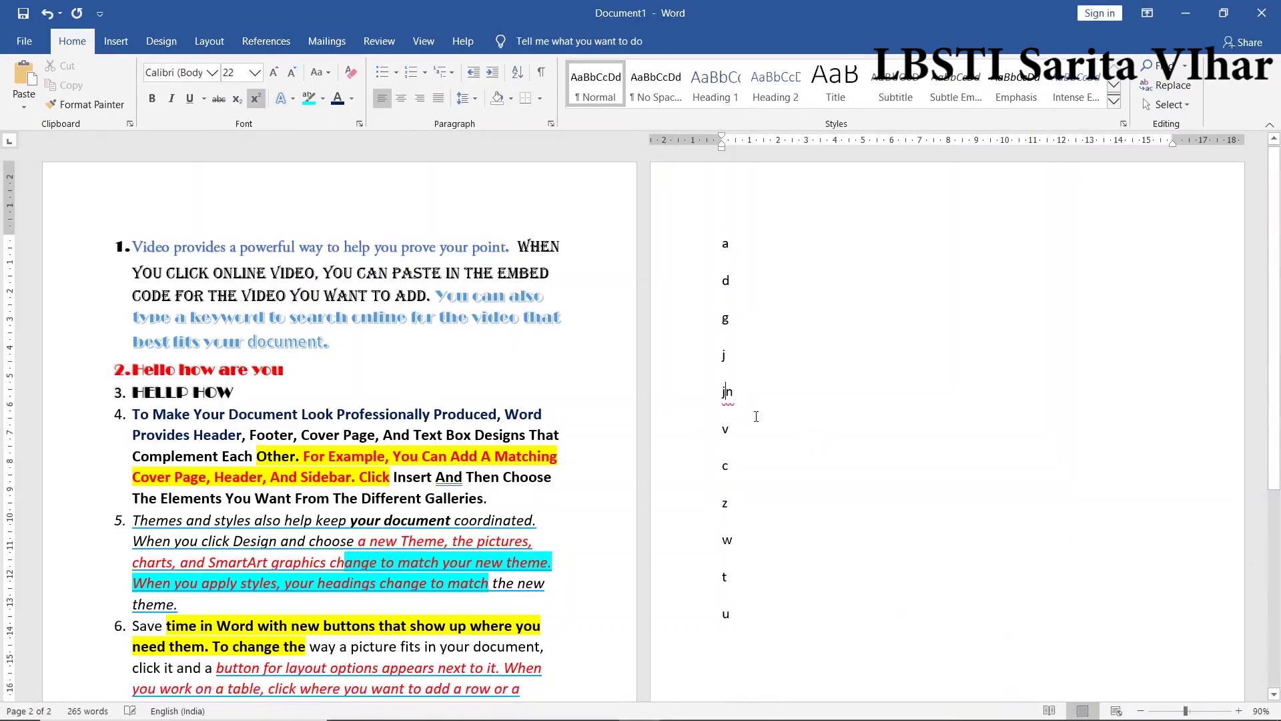
left_click_drag(699, 239, 851, 647)
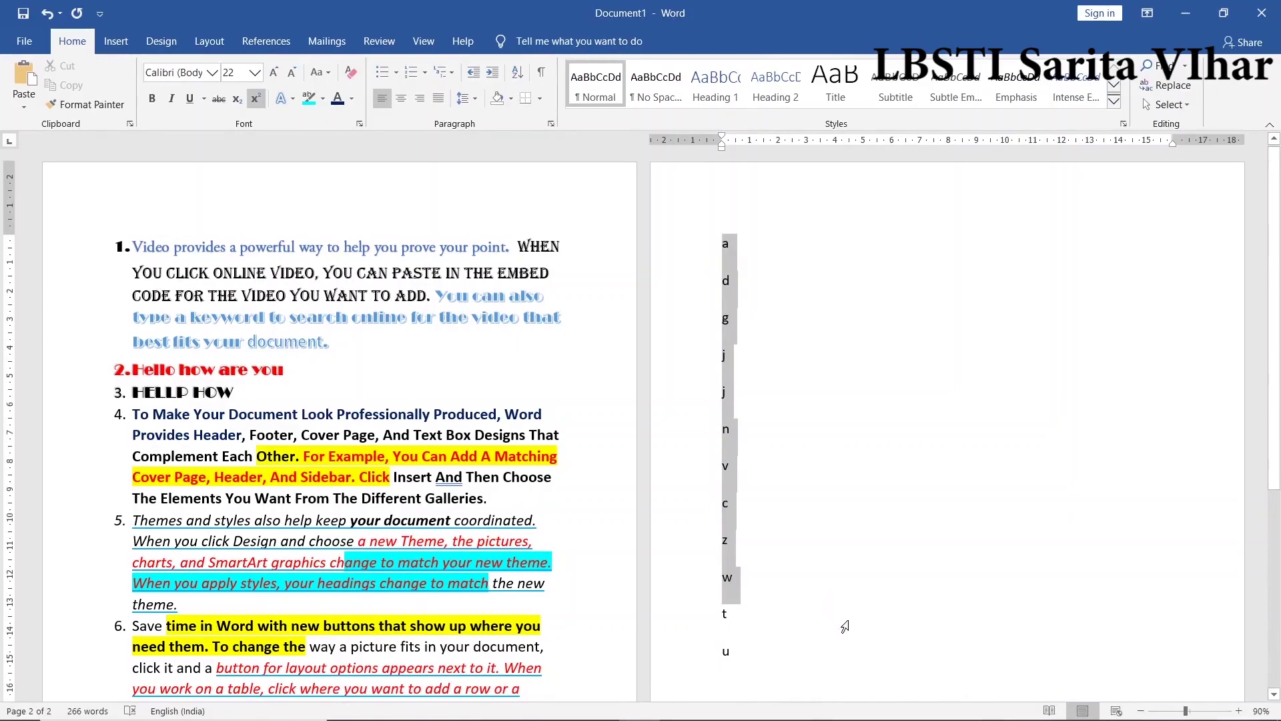
left_click(518, 72)
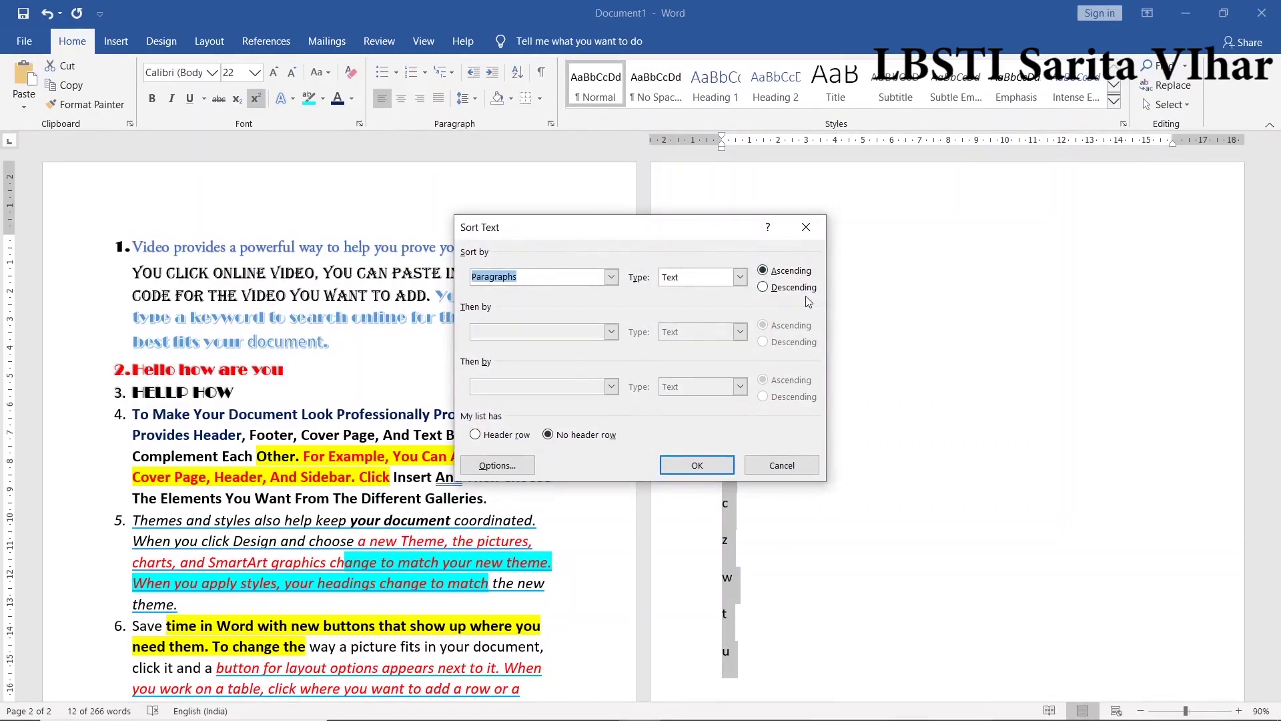
- Sort the twelve letters ascending by paragraph text into a, c, d, g, j, j, n, t, u, v, w, z
left_click_drag(701, 233, 566, 212)
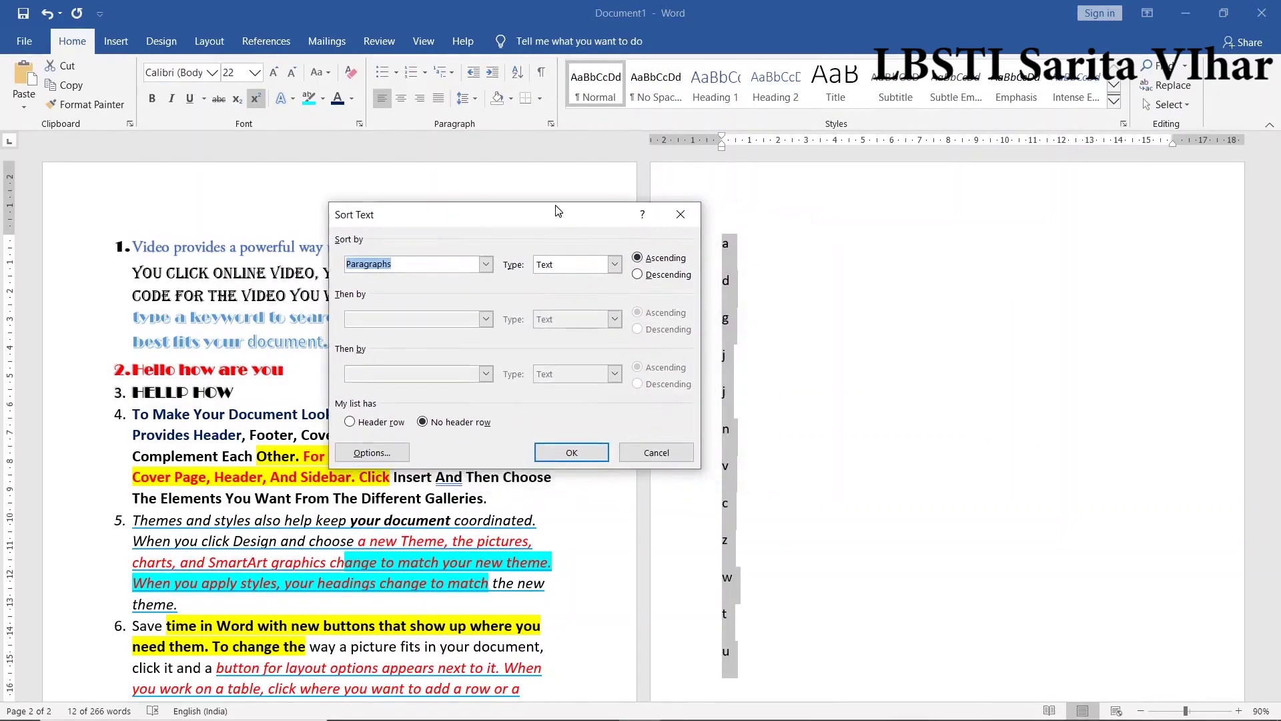
left_click(592, 446)
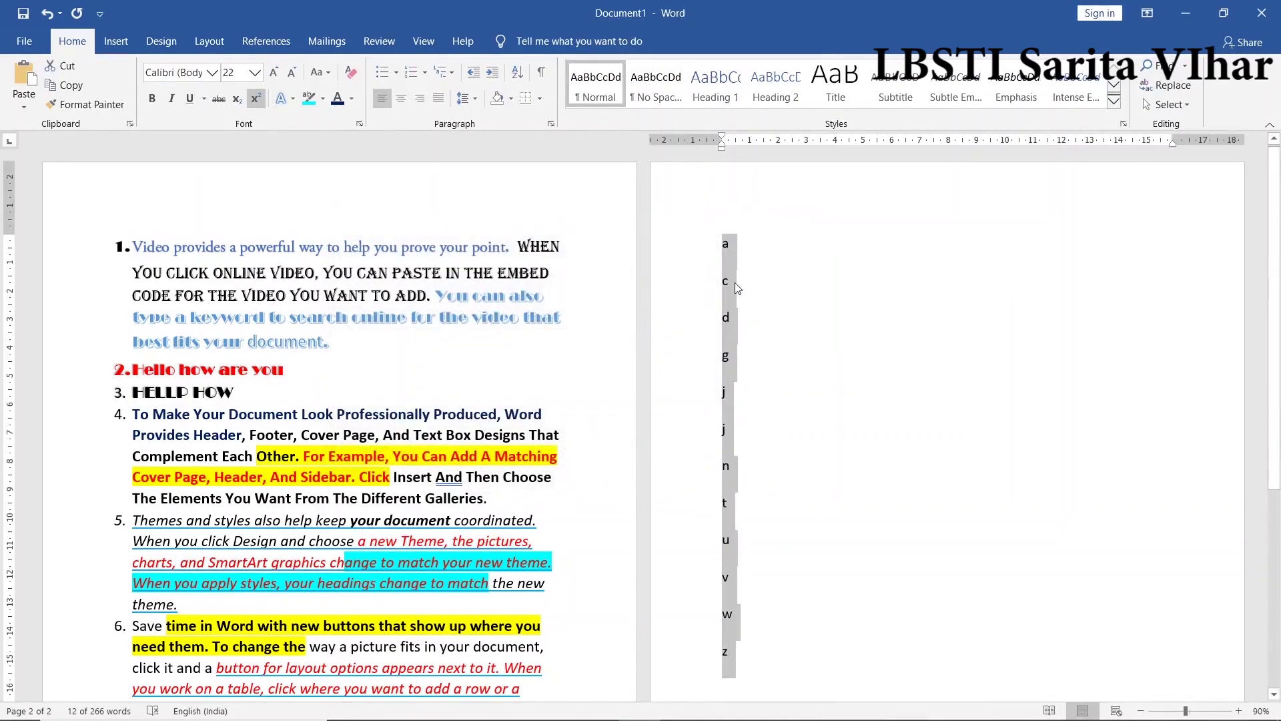
left_click(759, 506)
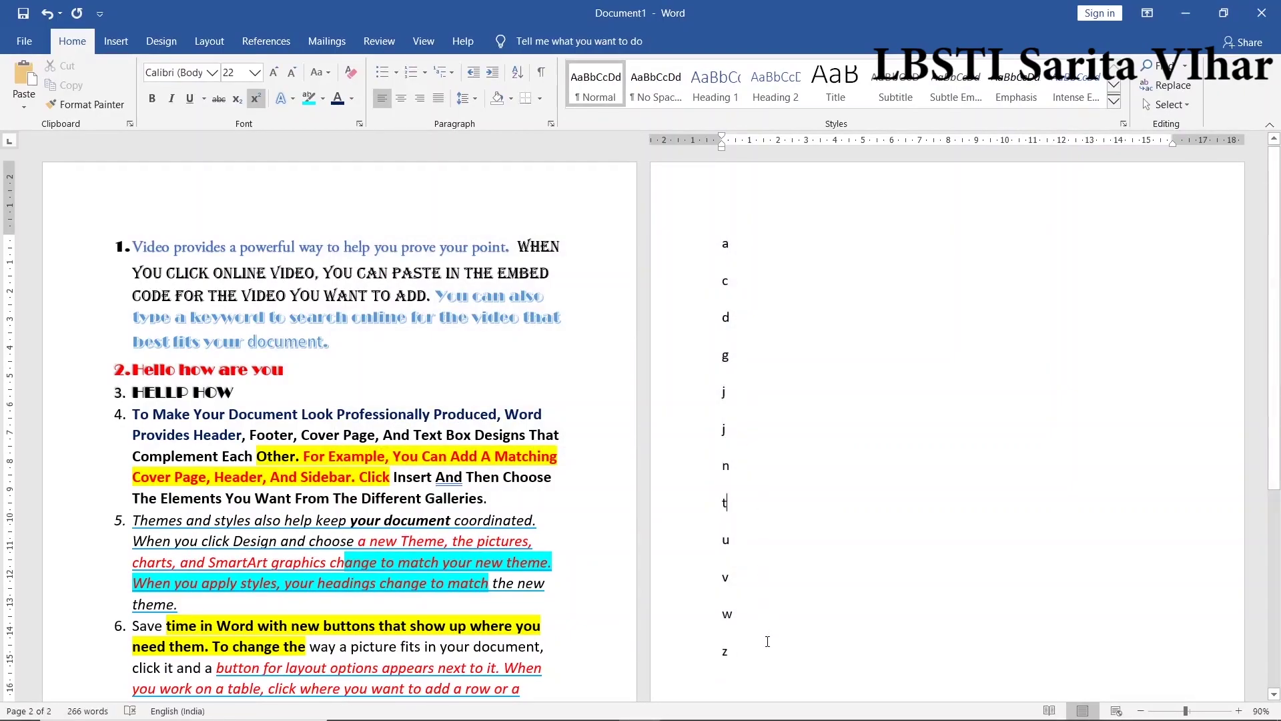
left_click_drag(768, 661, 728, 232)
left_click(728, 230)
- Toggle Show/Hide ¶ on and off three times, leaving paragraph marks hidden
left_click(537, 76)
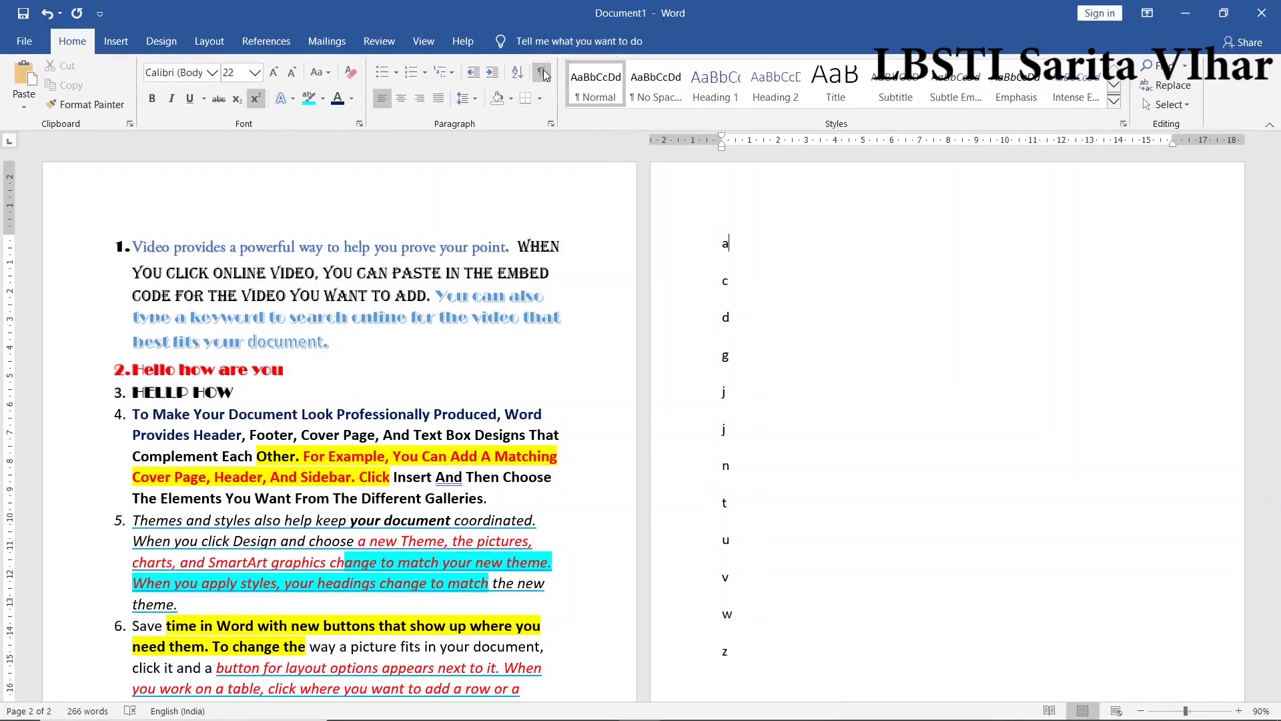
left_click(542, 73)
left_click(544, 76)
left_click(543, 75)
left_click(544, 76)
left_click(544, 76)
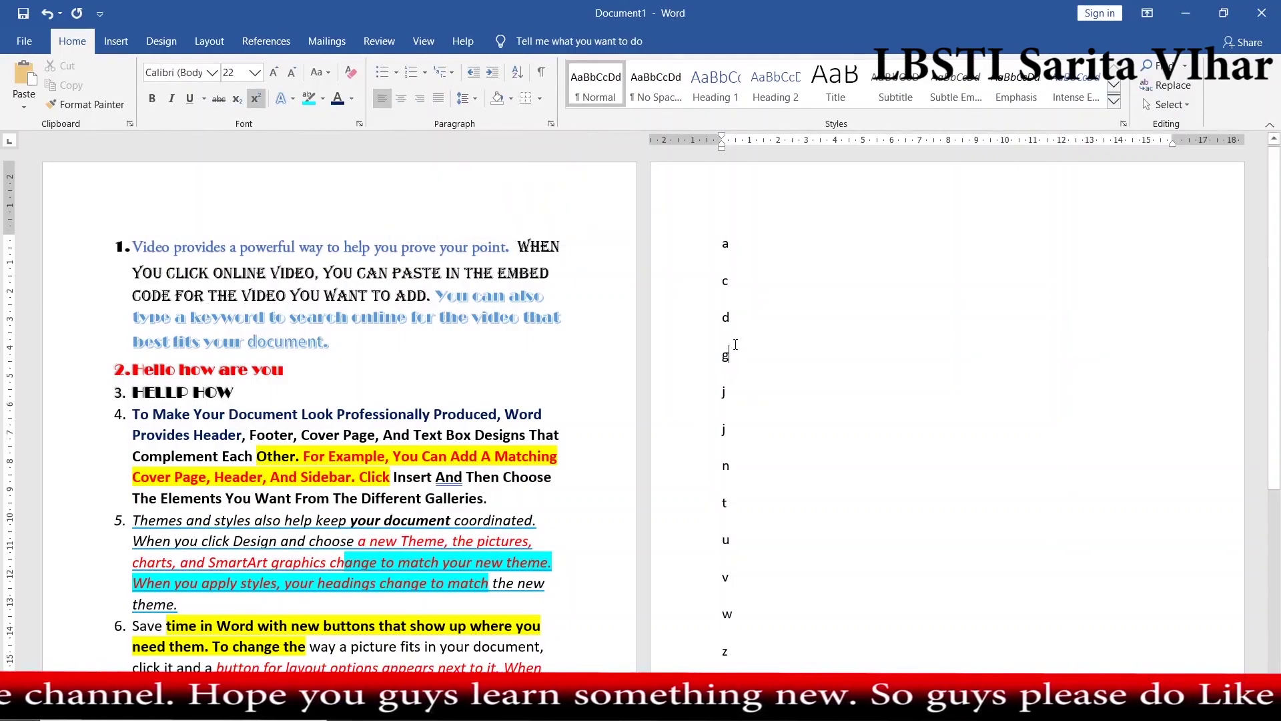
- Extend the a line with 'dfgdf', then centre the c line and add 'xfgdfgdfgdfg'
left_click(738, 250)
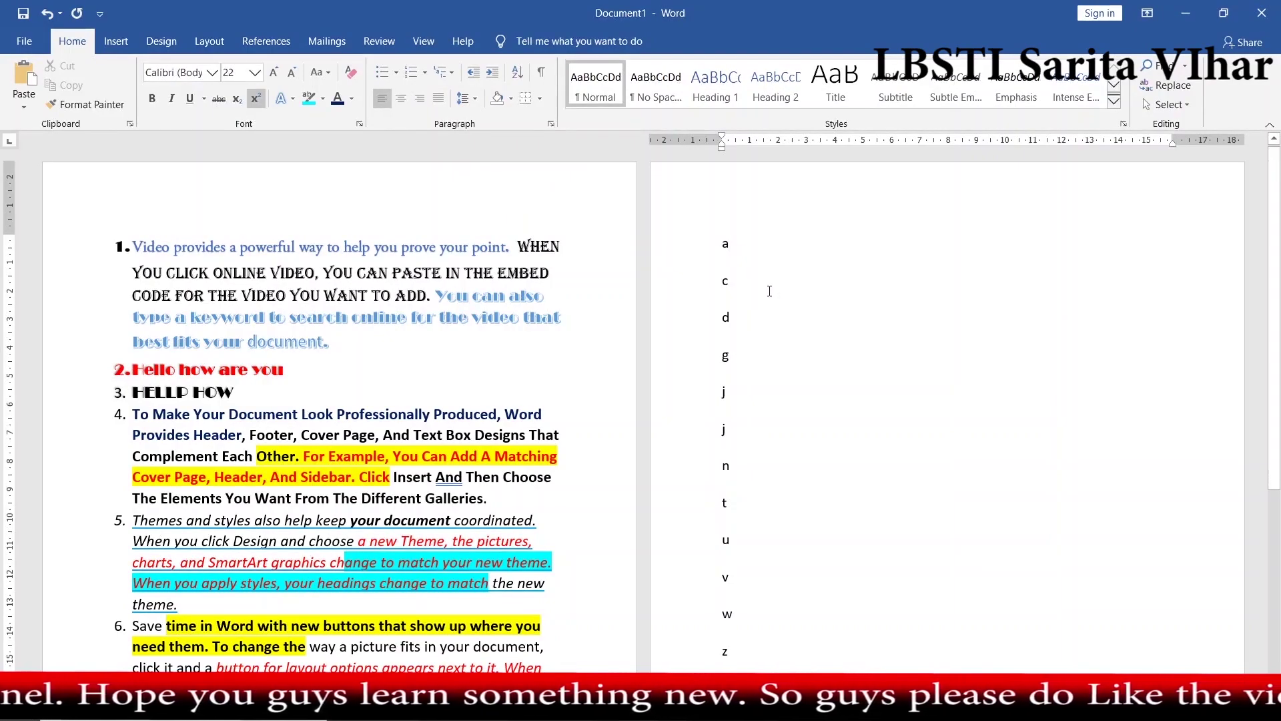
type("dfgdf")
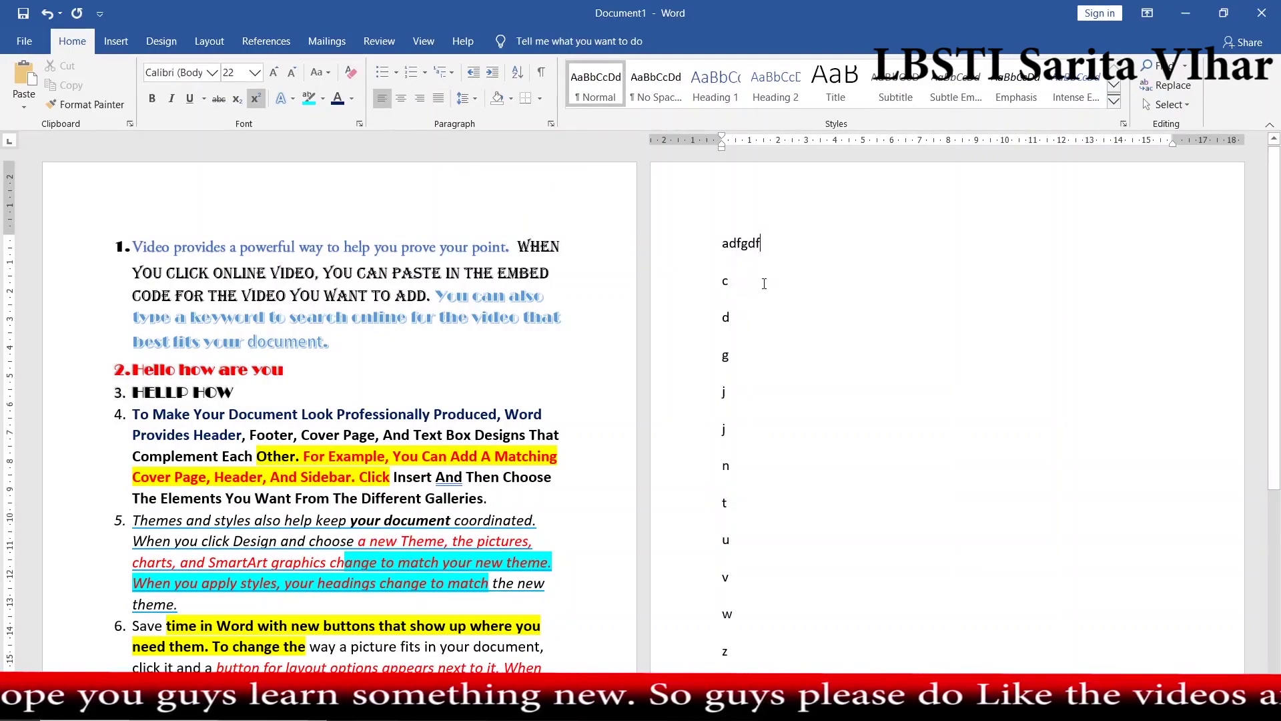
left_click(401, 104)
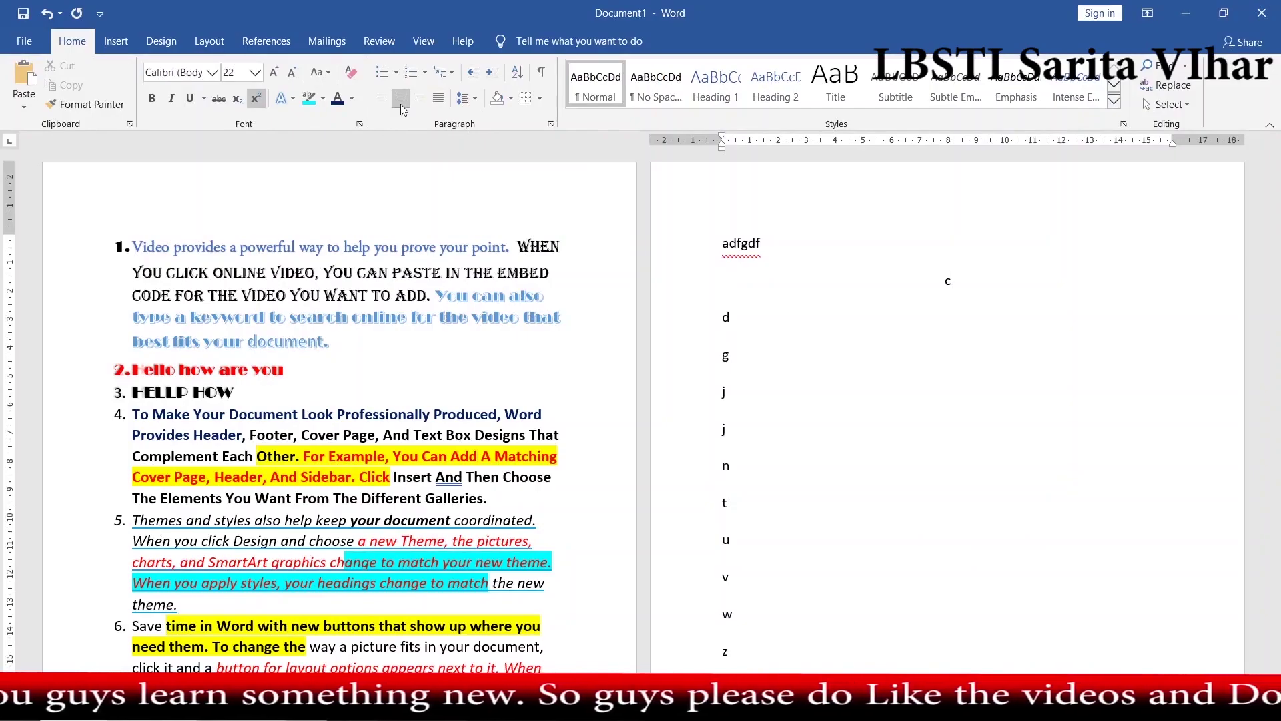
type("xfgdfgdfgdfg")
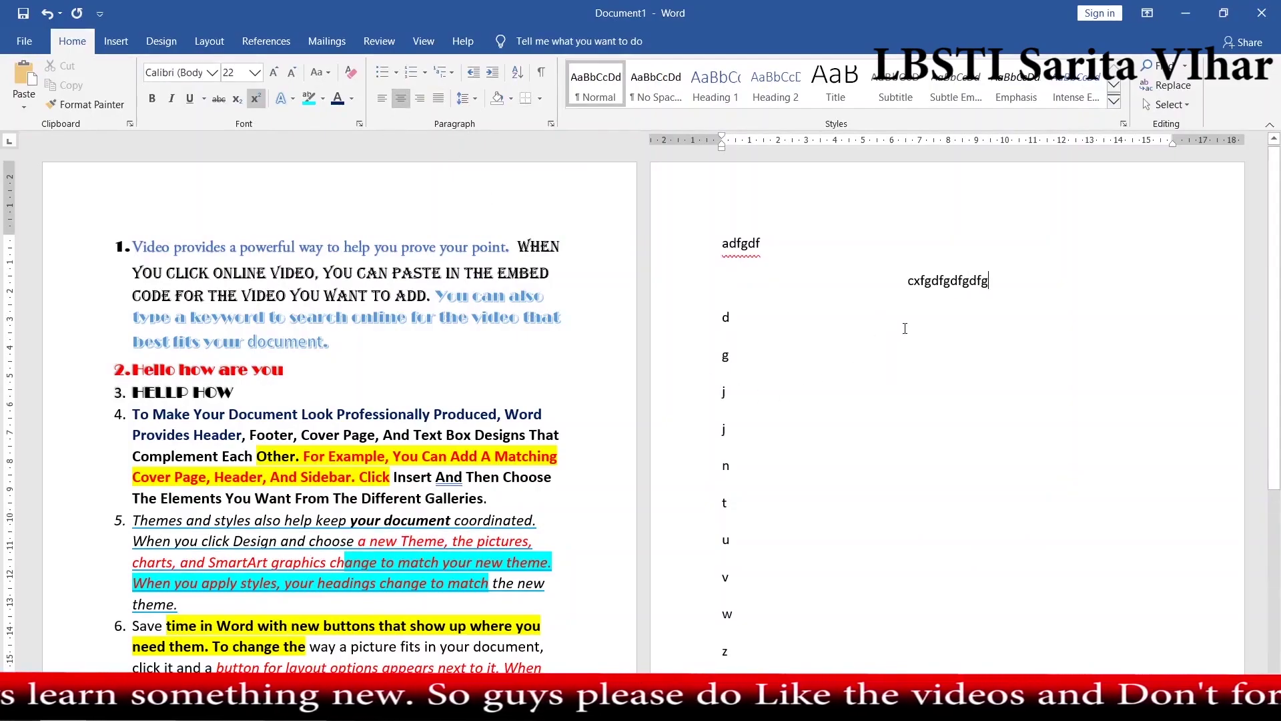
- Right-align the d line and extend it with 'dfgfdgdfgdgdfgd'
left_click(766, 331)
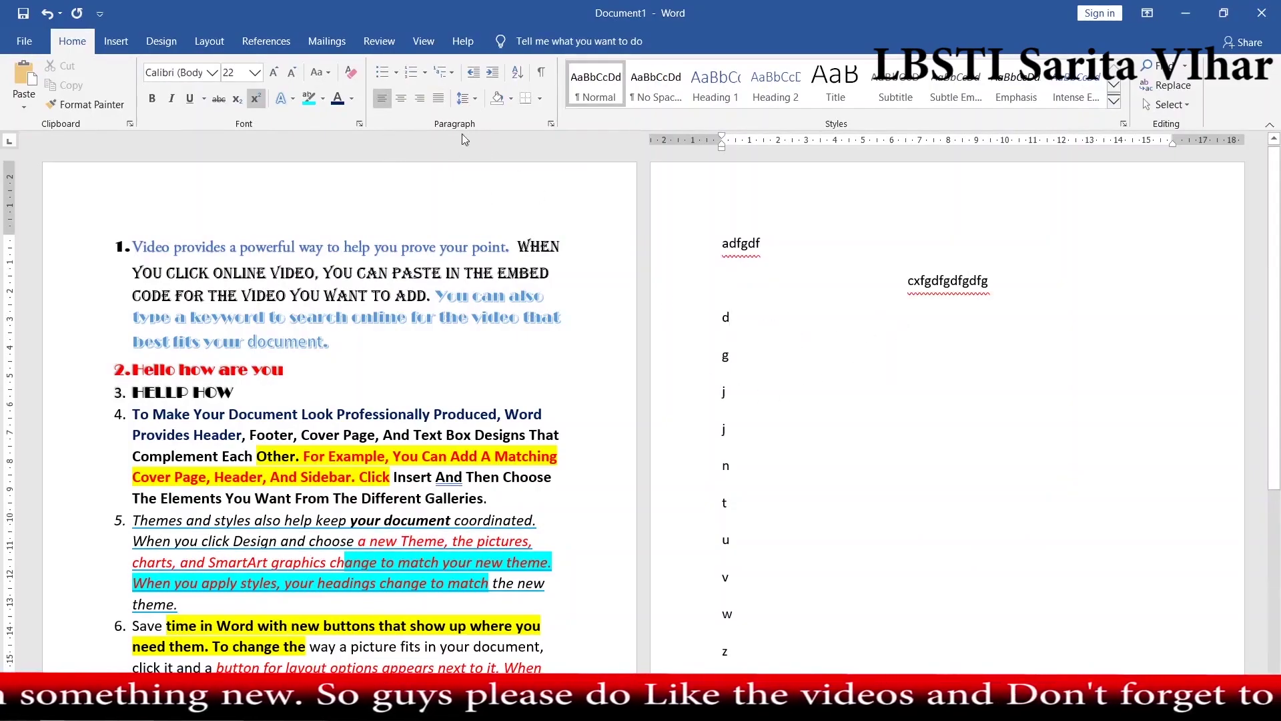
left_click(420, 100)
type("dfg")
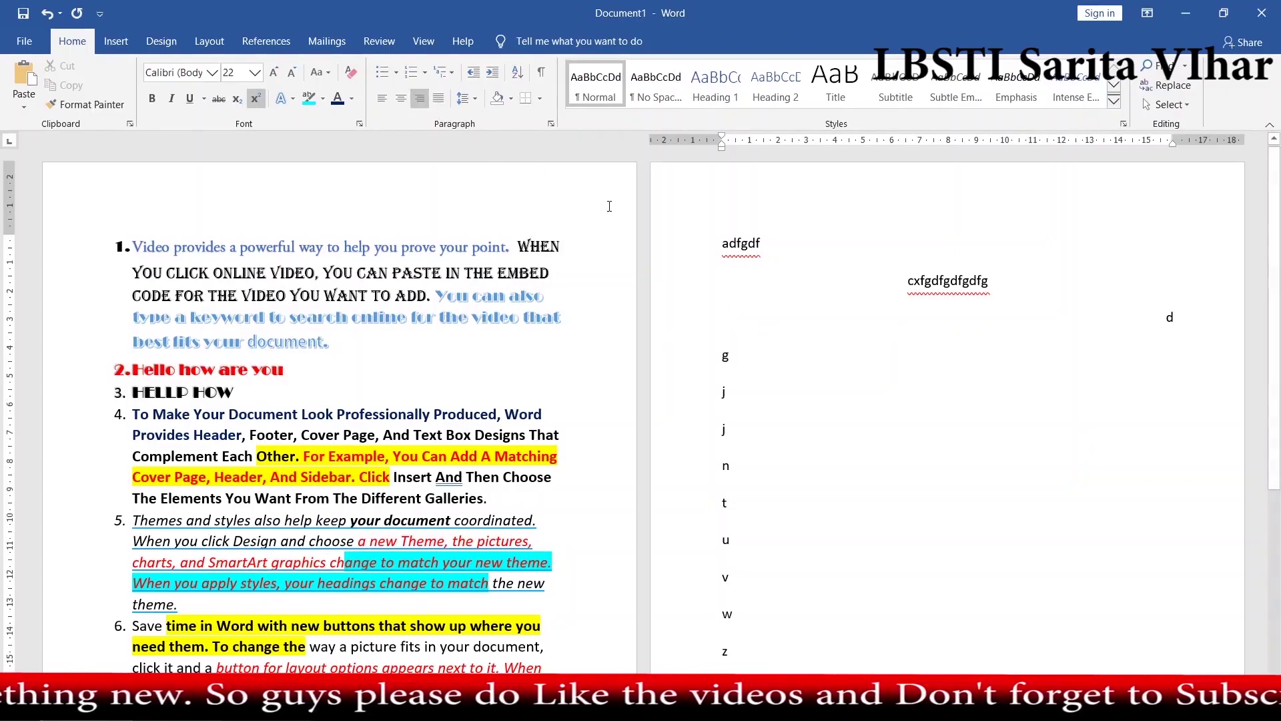
type("fdgdfgdgd")
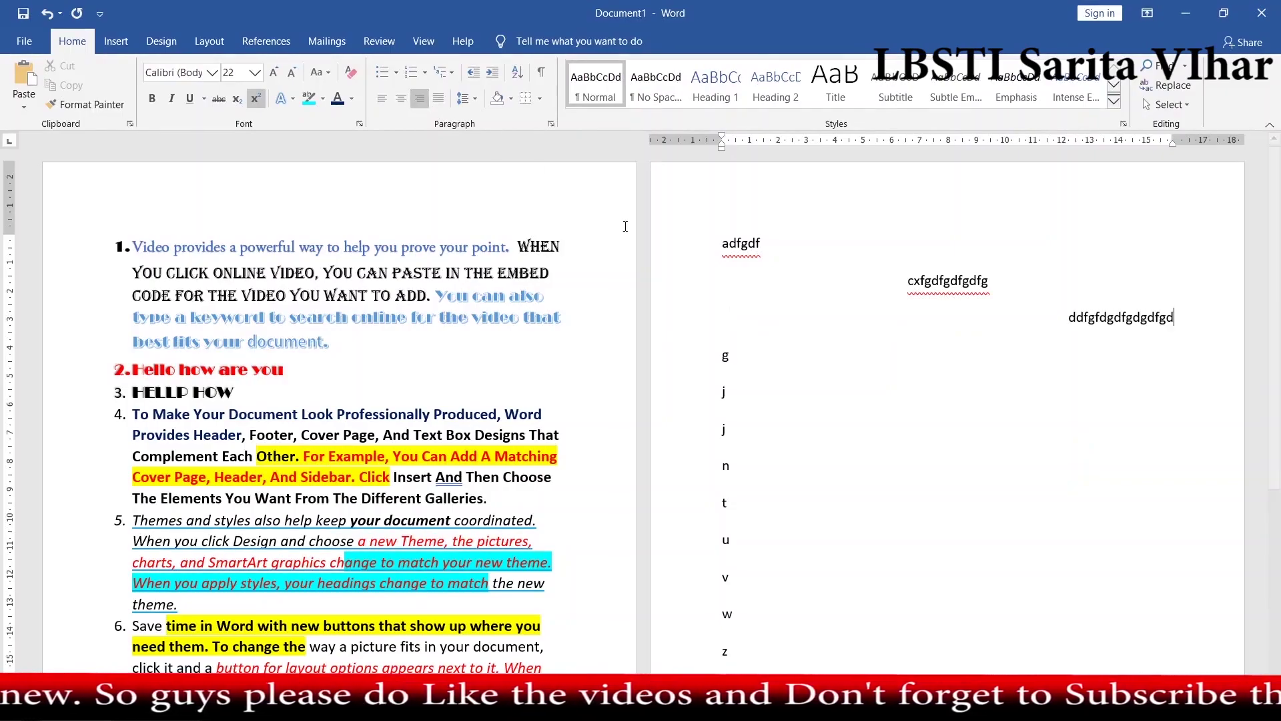
type("fgd")
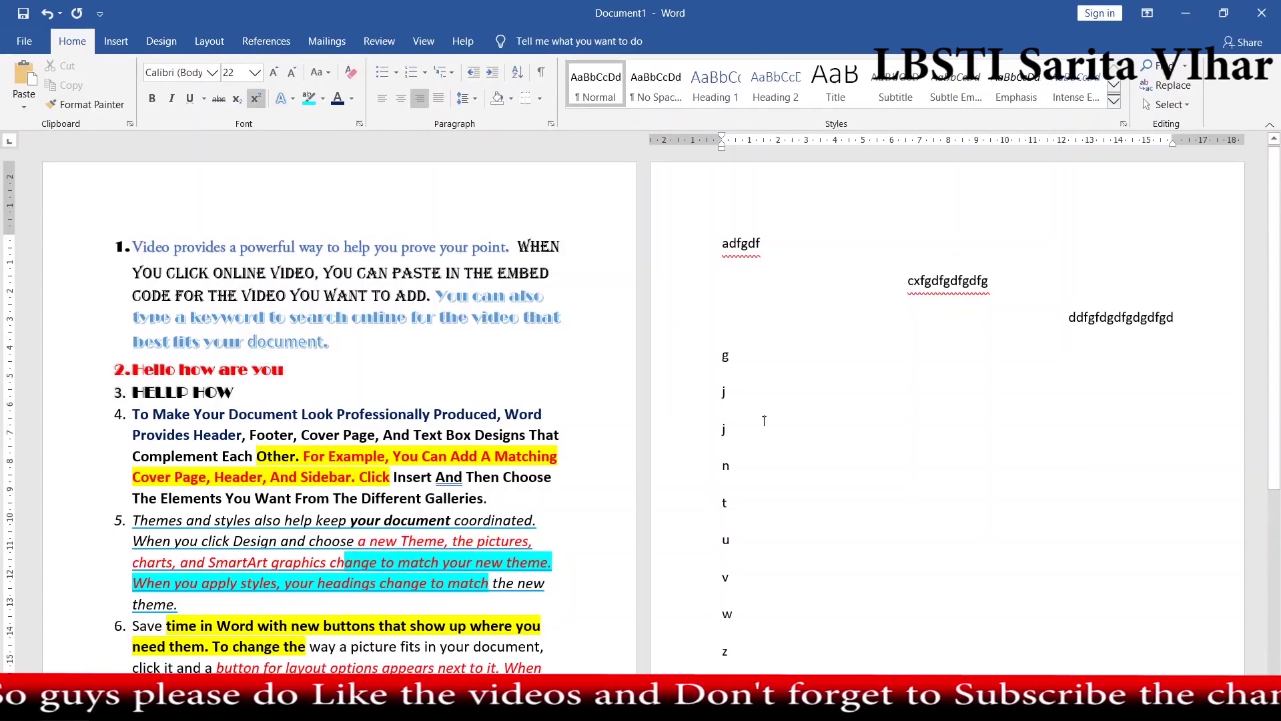
left_click(465, 99)
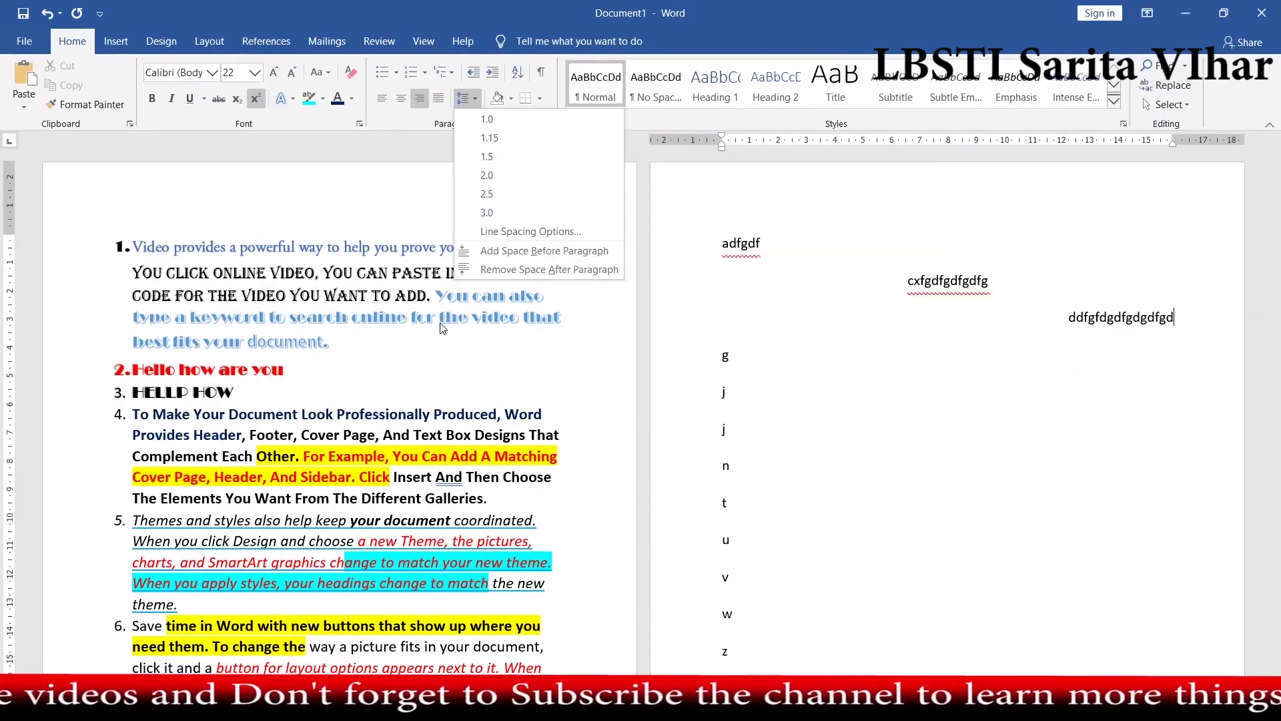
key("Escape")
left_click_drag(333, 355, 132, 244)
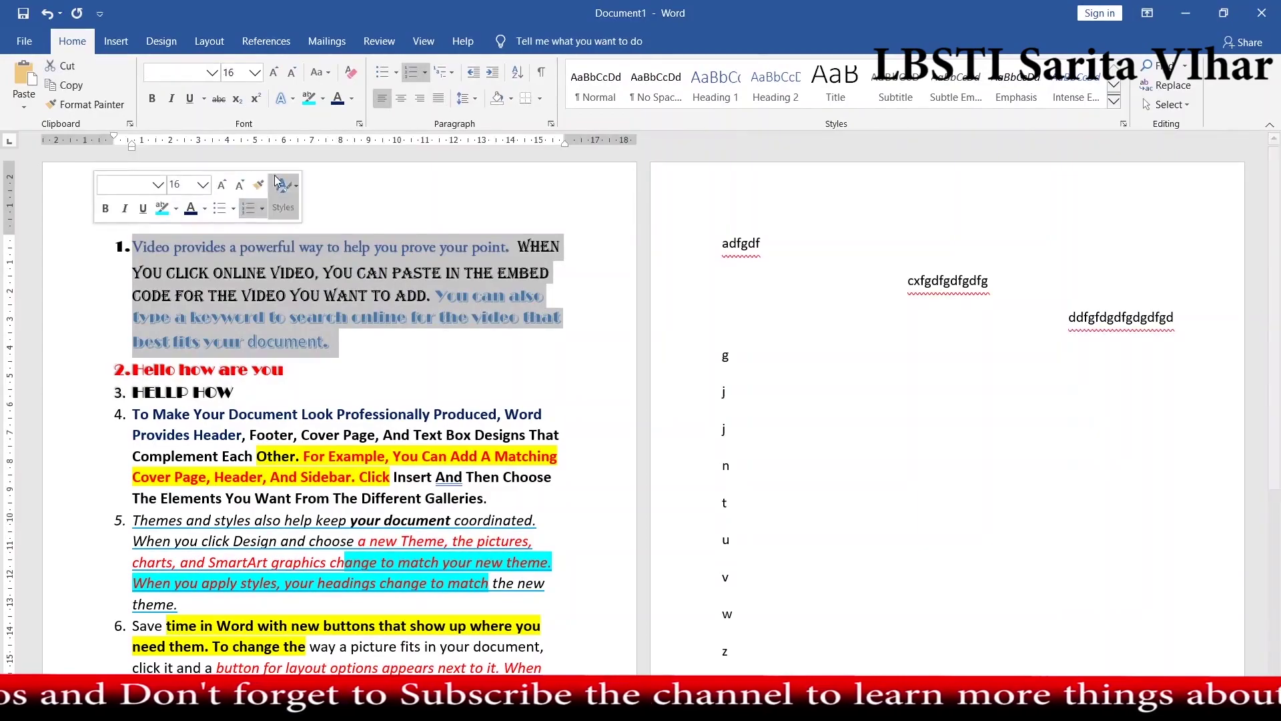
left_click(475, 98)
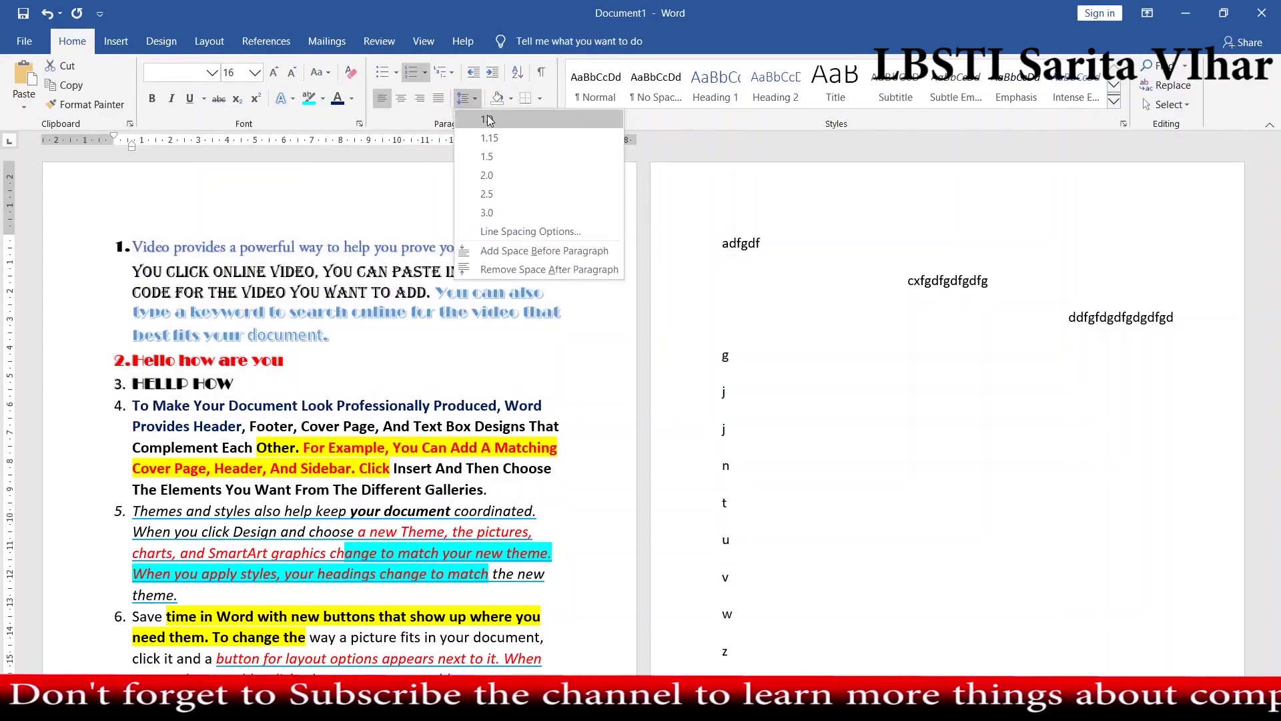
left_click(486, 116)
left_click(475, 99)
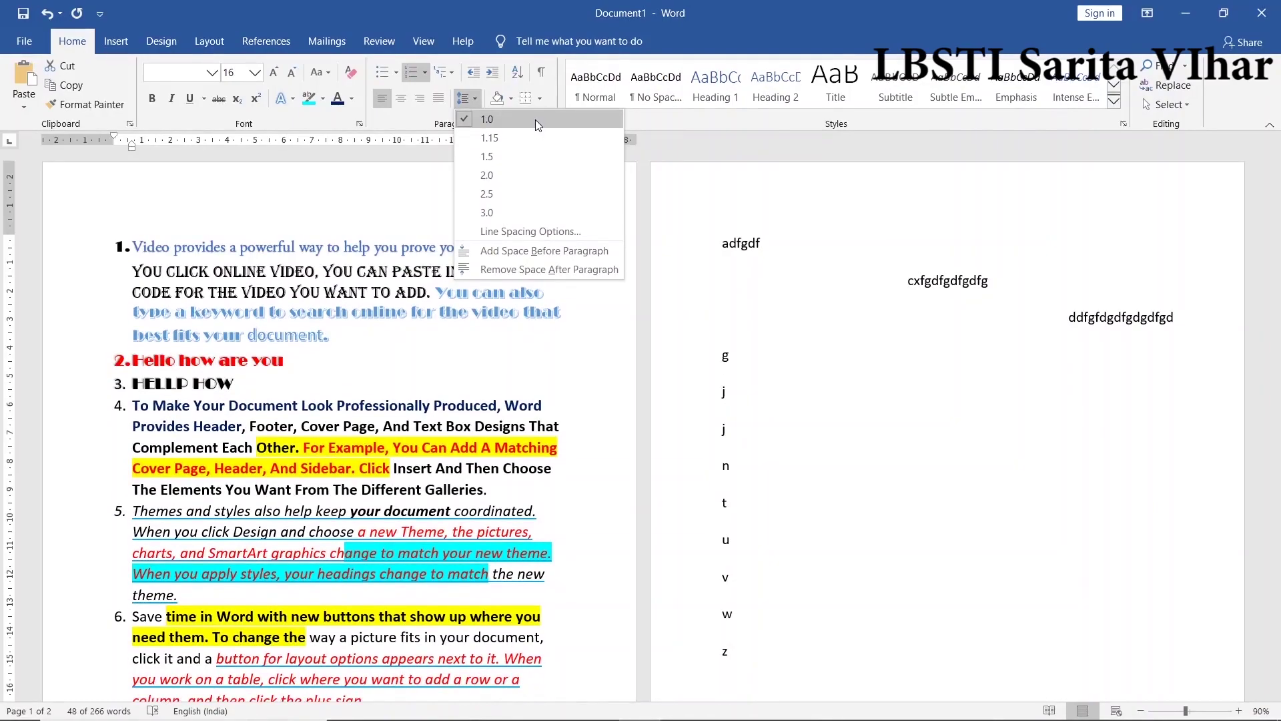
left_click(535, 119)
left_click(543, 299)
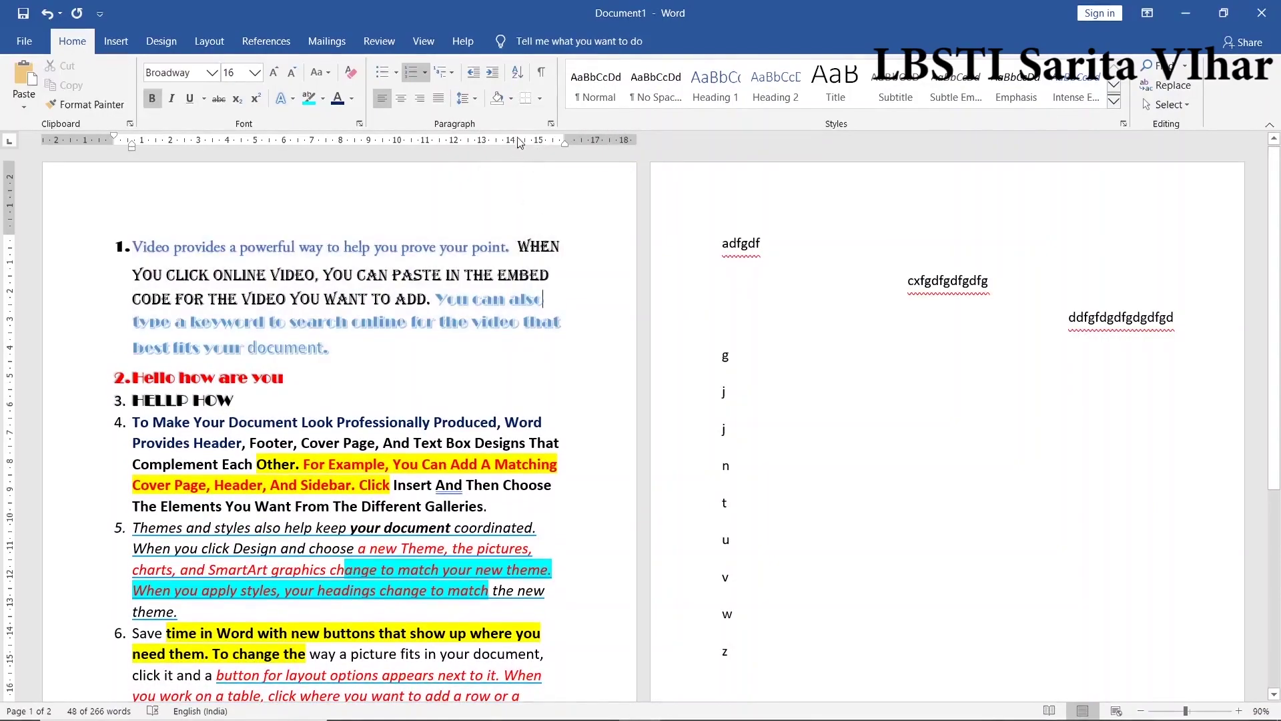
- Shade the first numbered paragraph light blue-grey
left_click(510, 99)
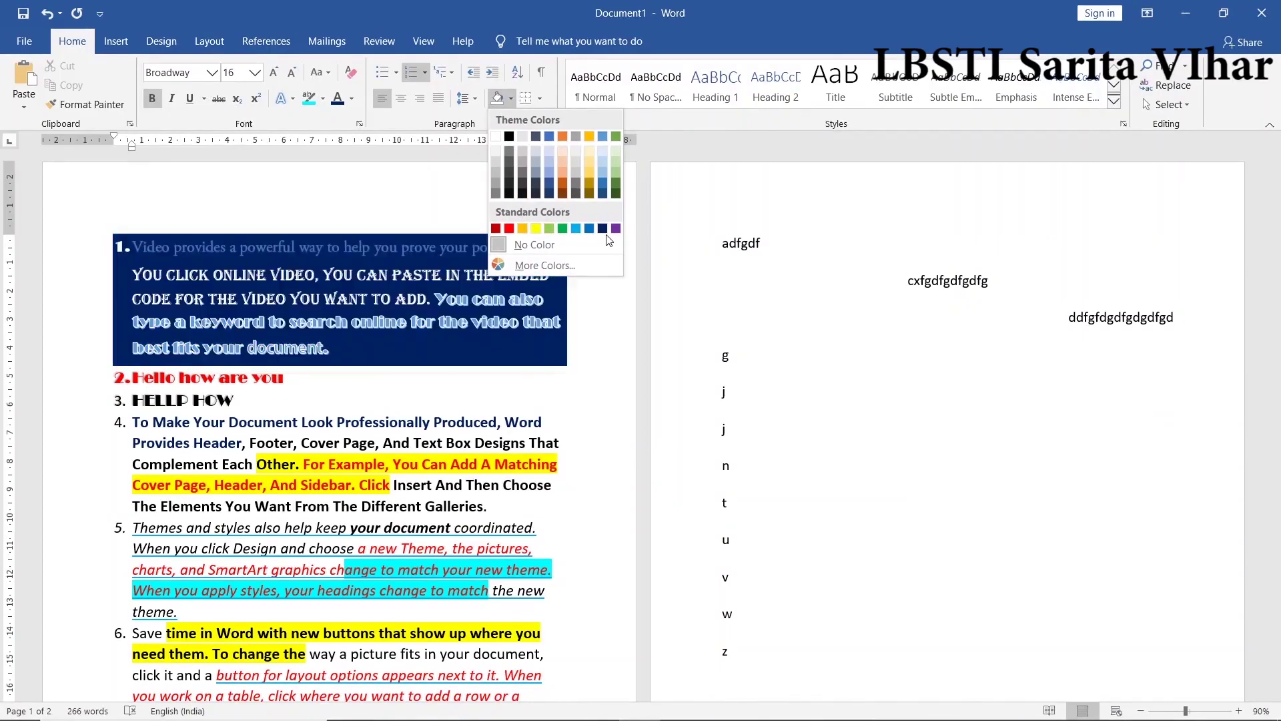
left_click(551, 153)
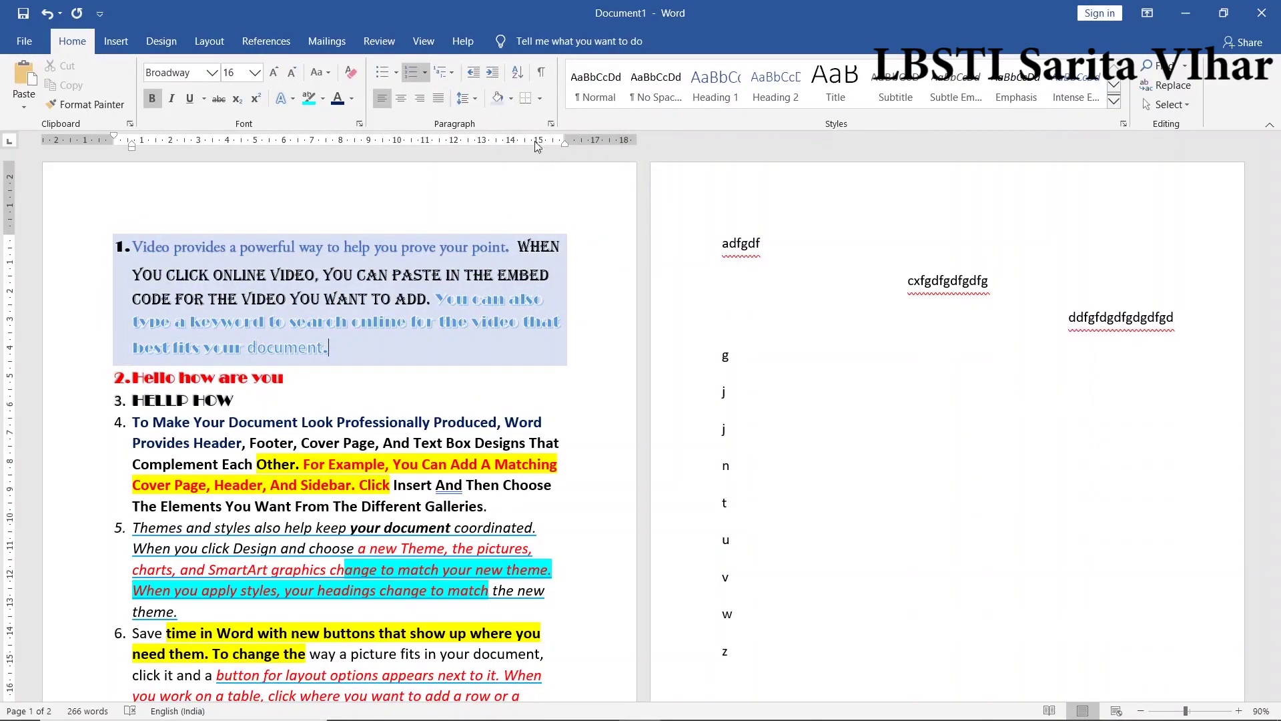
scroll(402, 290, "down", 3)
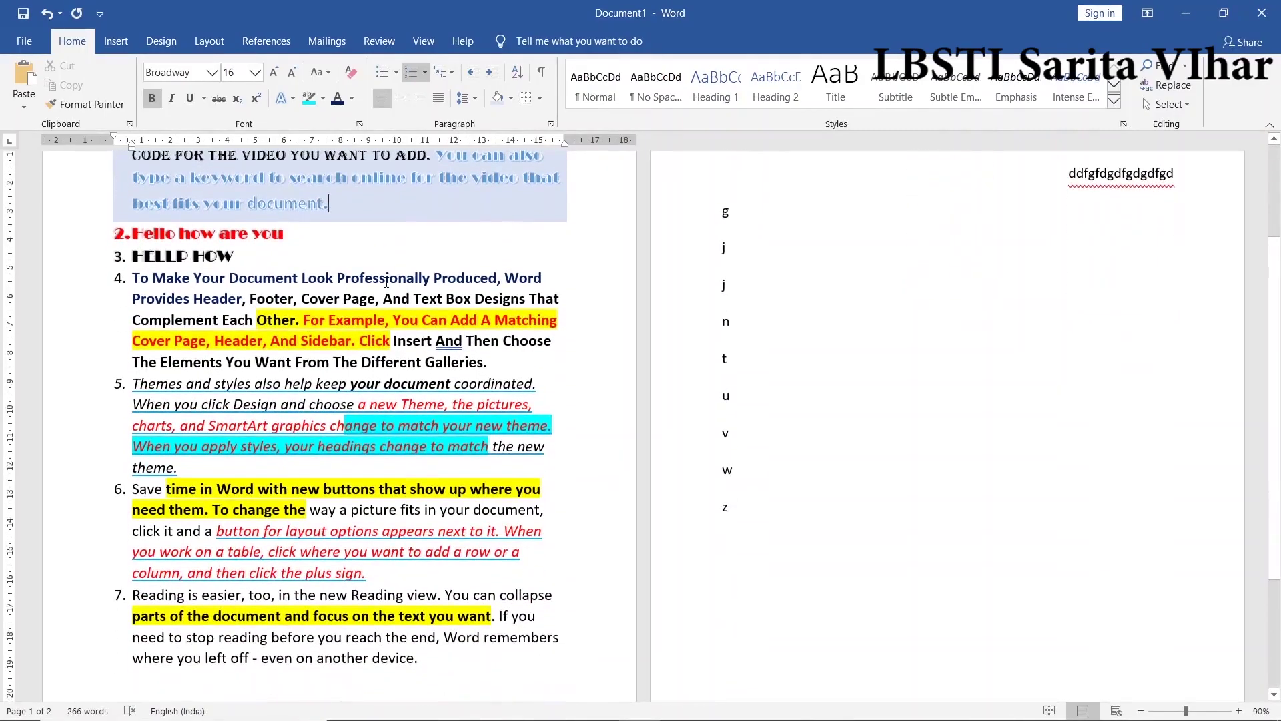
scroll(335, 319, "up", 2)
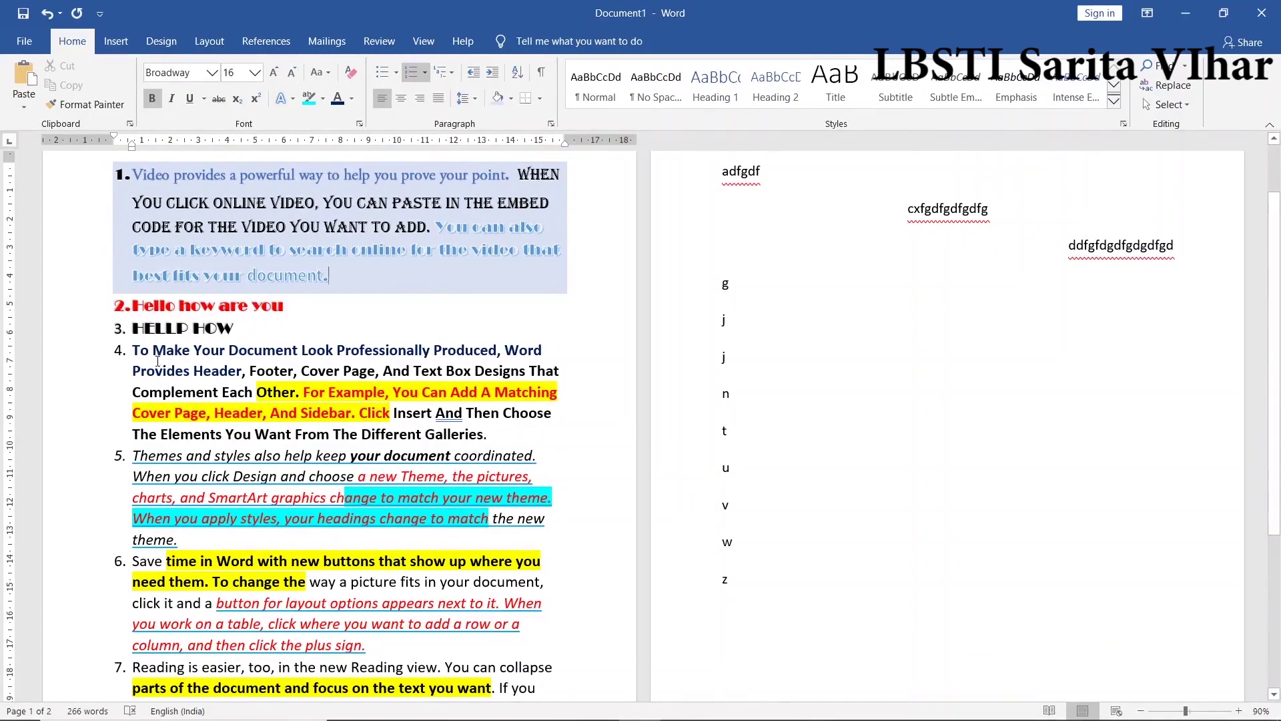
- Select all of item 4 and shade it green
left_click_drag(189, 366, 259, 405)
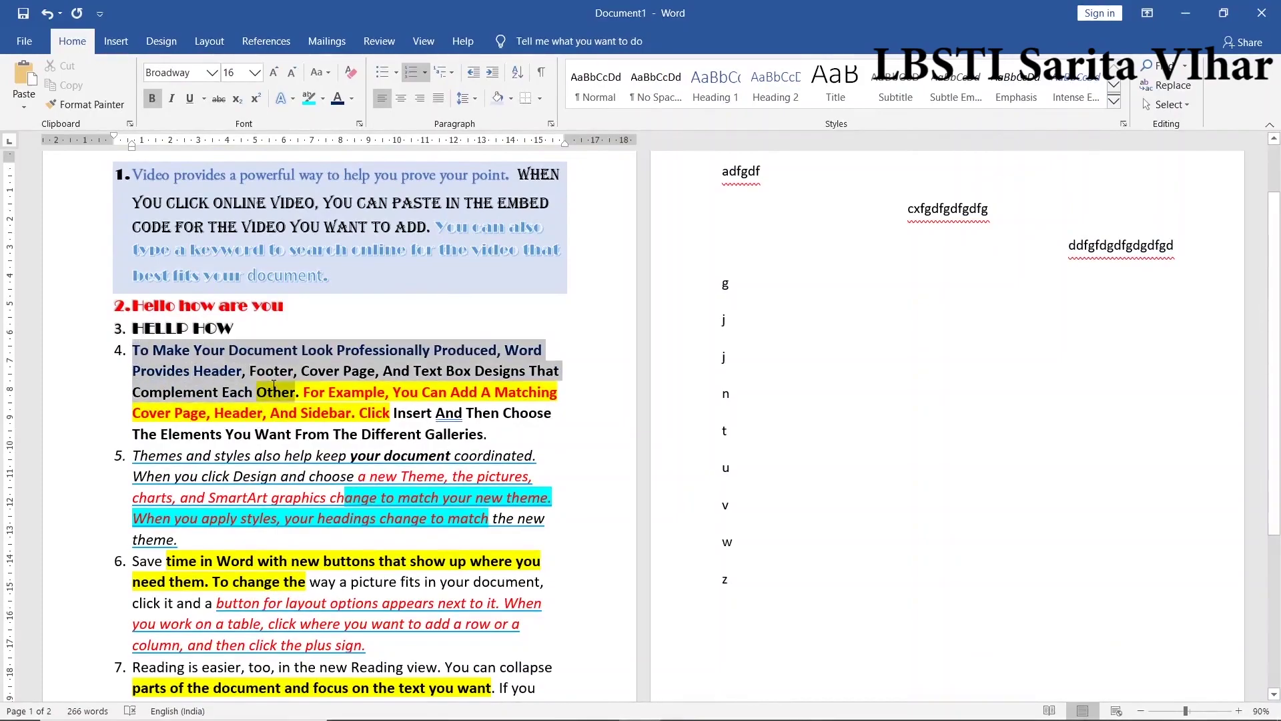
left_click(386, 395)
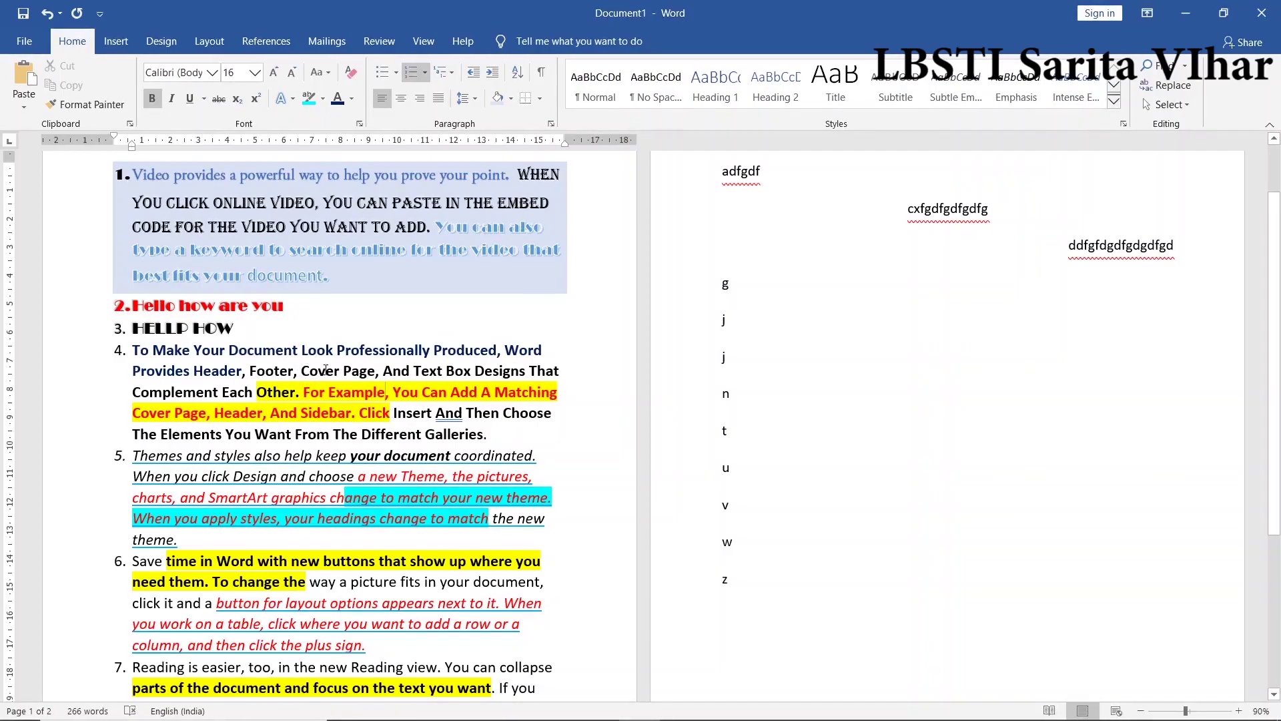
left_click_drag(137, 358, 490, 435)
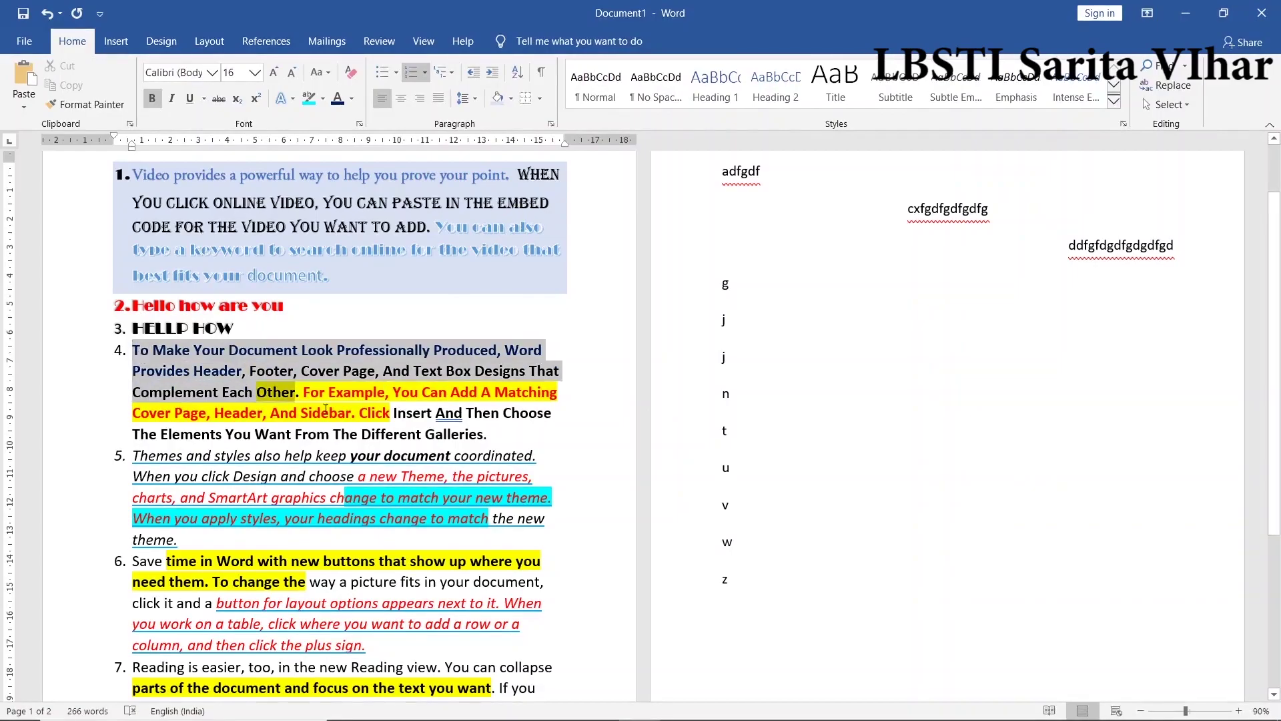
left_click(512, 98)
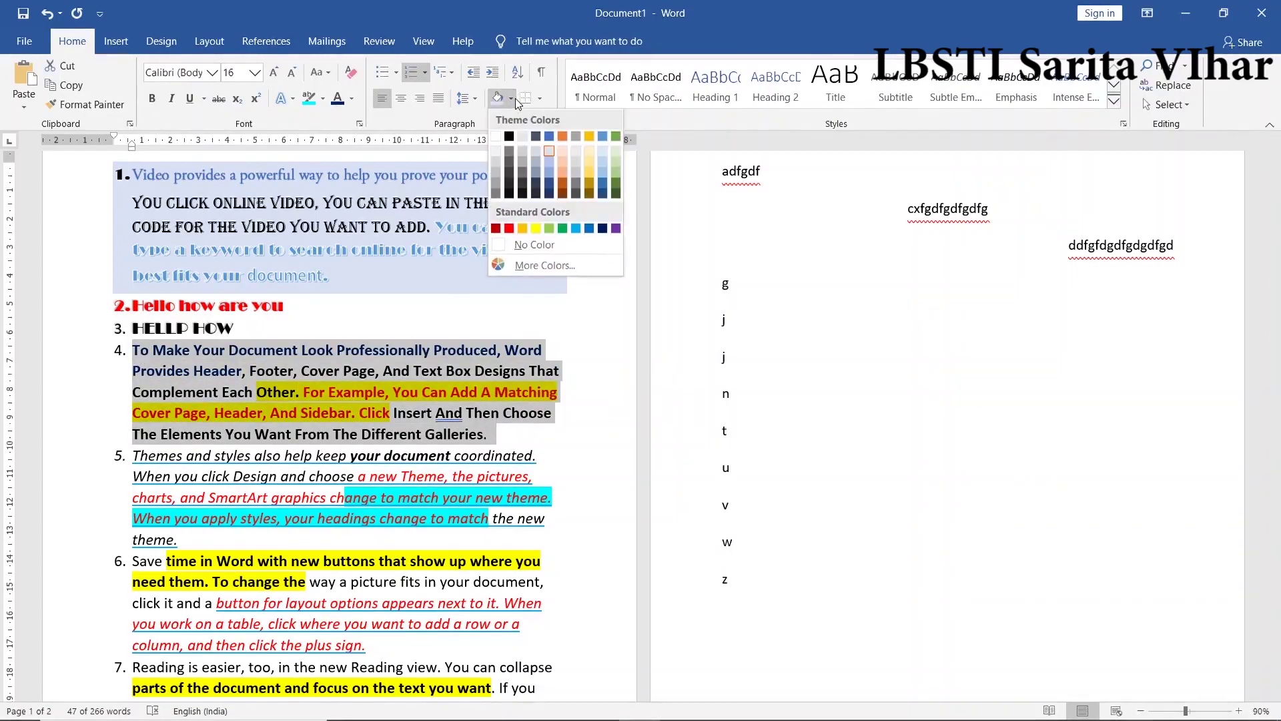
left_click(615, 169)
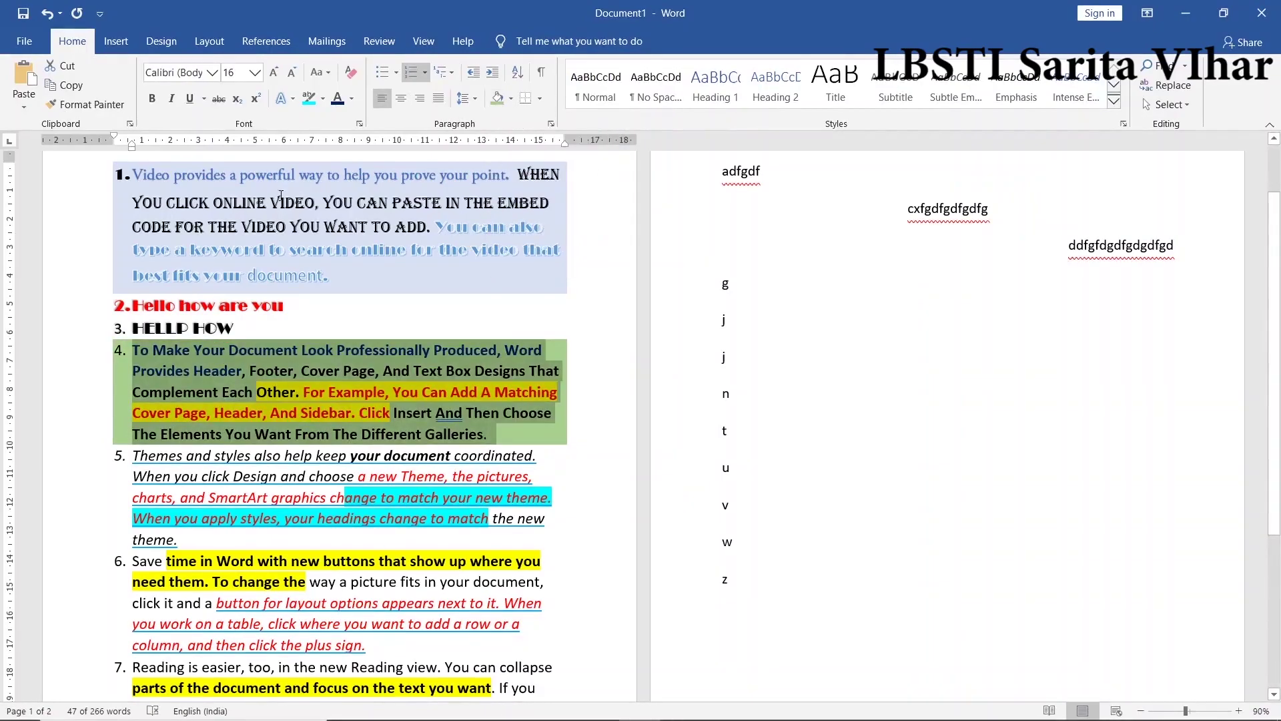
- Highlight the capitalised sentence in item 1 in bright green
left_click_drag(281, 195, 472, 227)
left_click(320, 100)
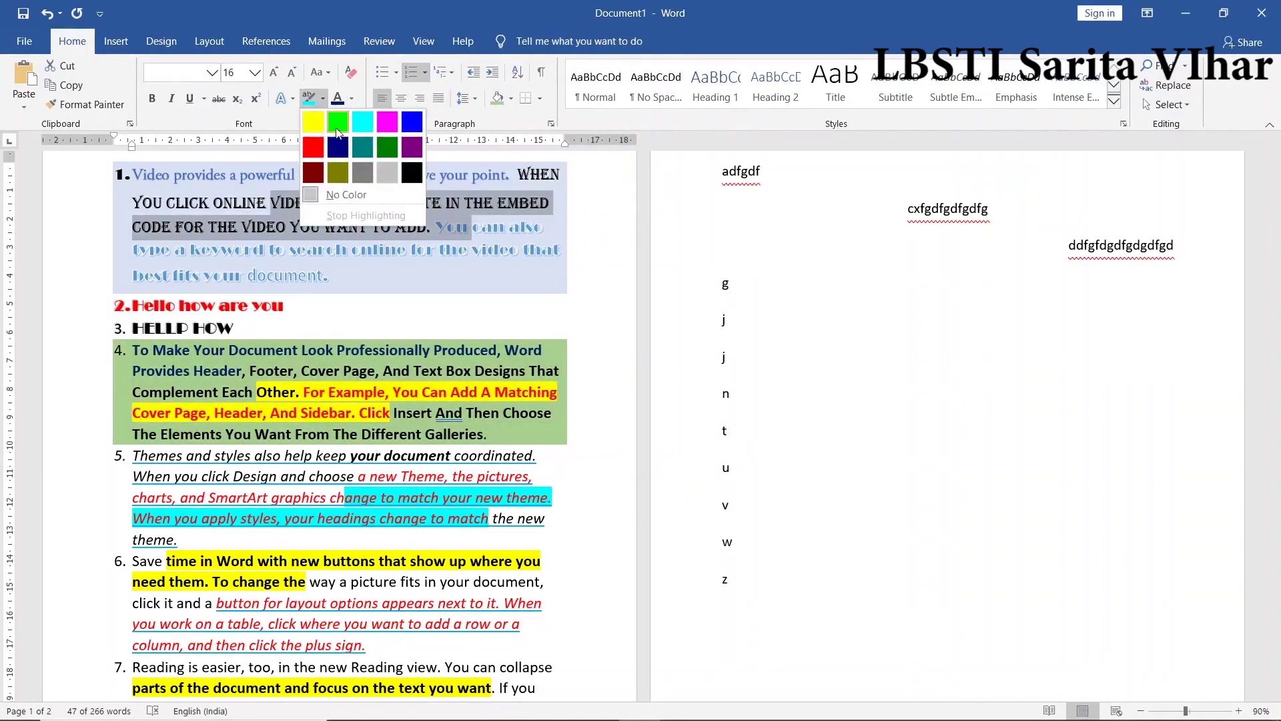
left_click(774, 353)
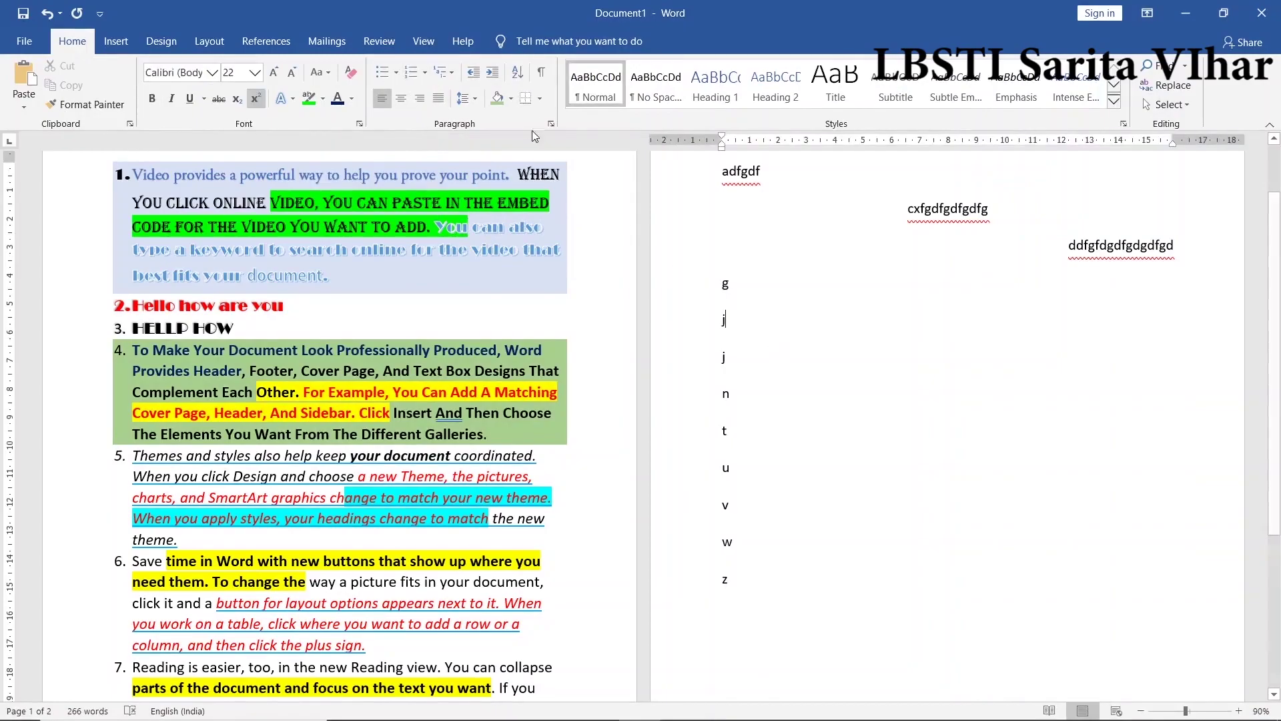
left_click(539, 98)
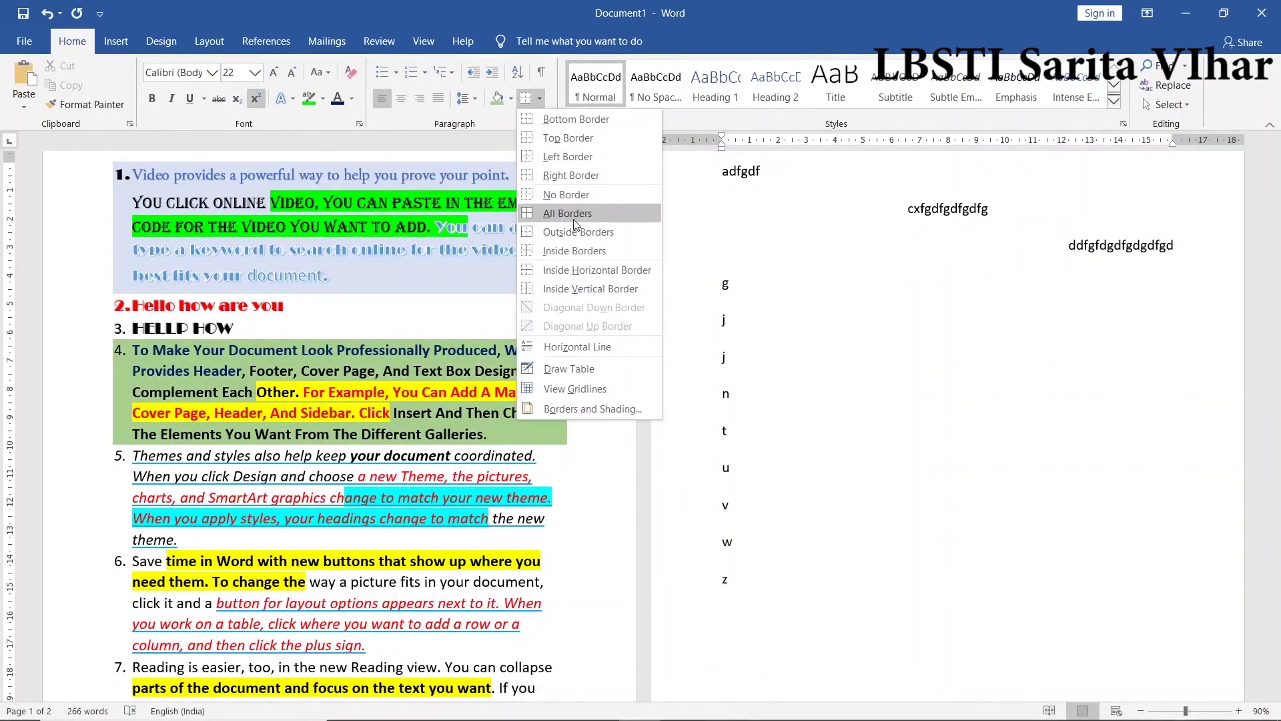
left_click(575, 216)
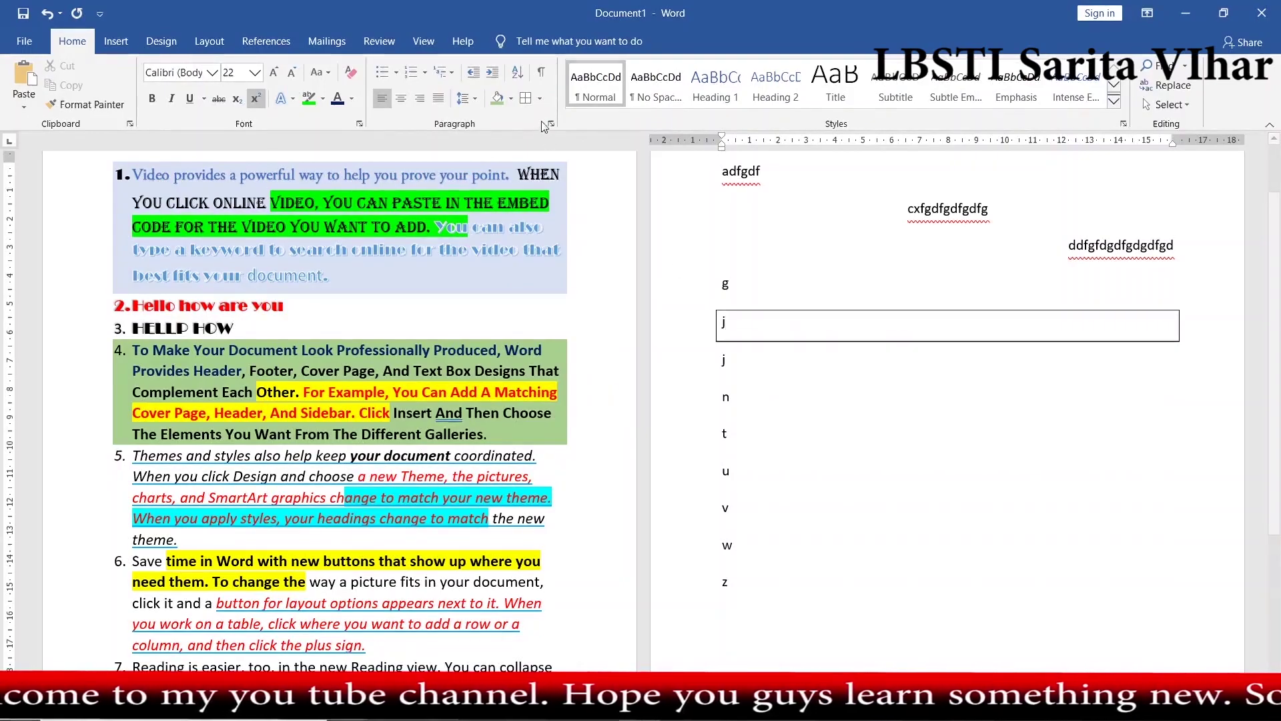
left_click(540, 98)
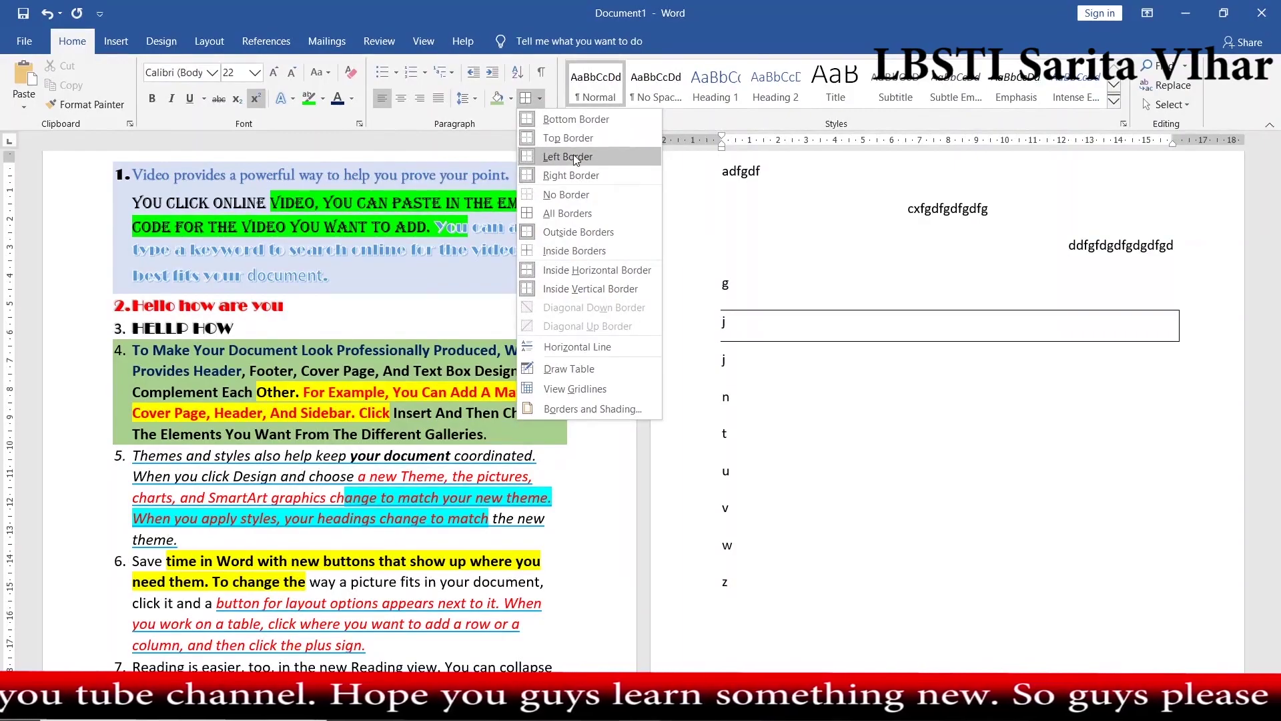
left_click(588, 194)
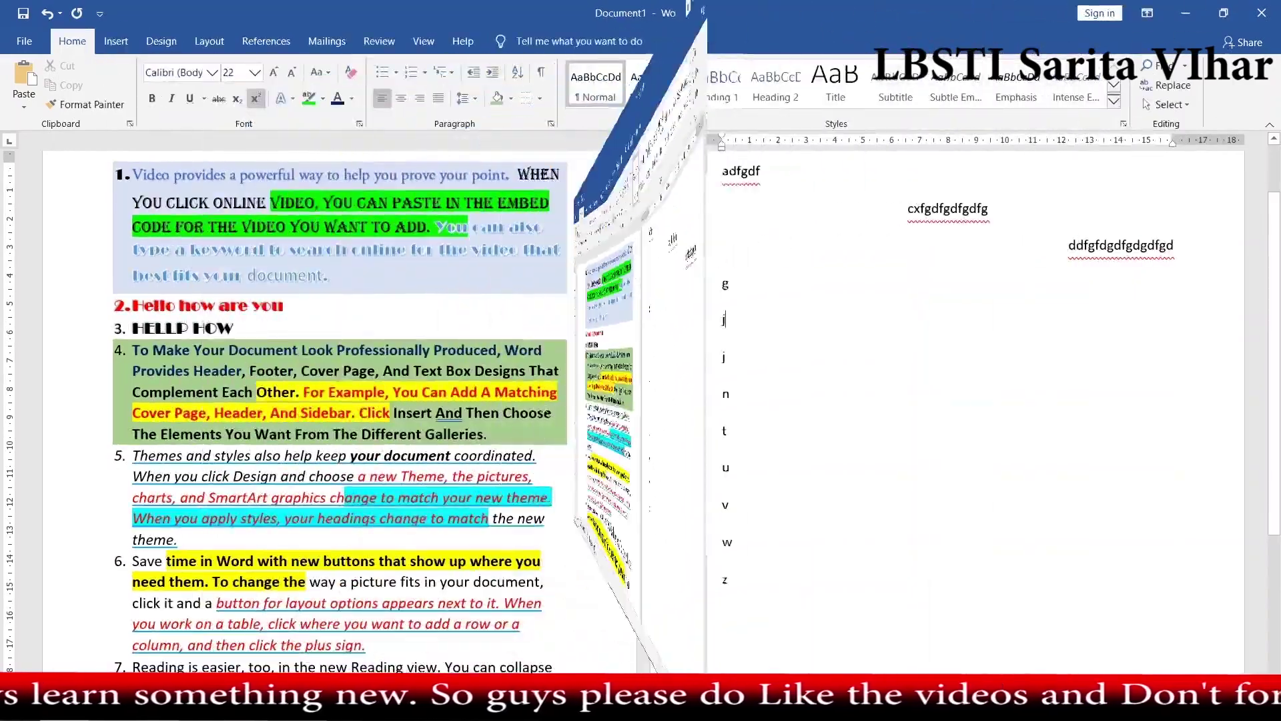
scroll(502, 308, "up", 2)
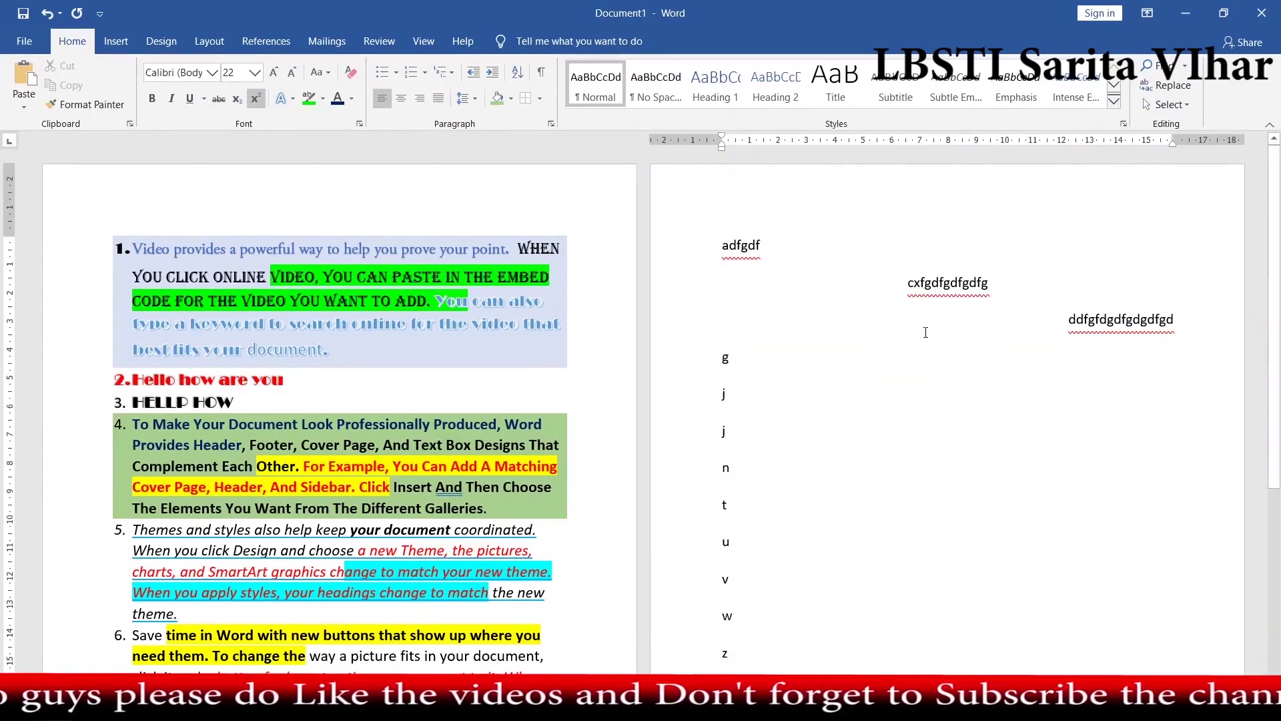
- Apply Heading 1 to 'adfgdf' and 'cxfgdfgdfgdfg' using Ctrl+Alt+1
scroll(883, 438, "down", 1)
scroll(883, 427, "down", 2)
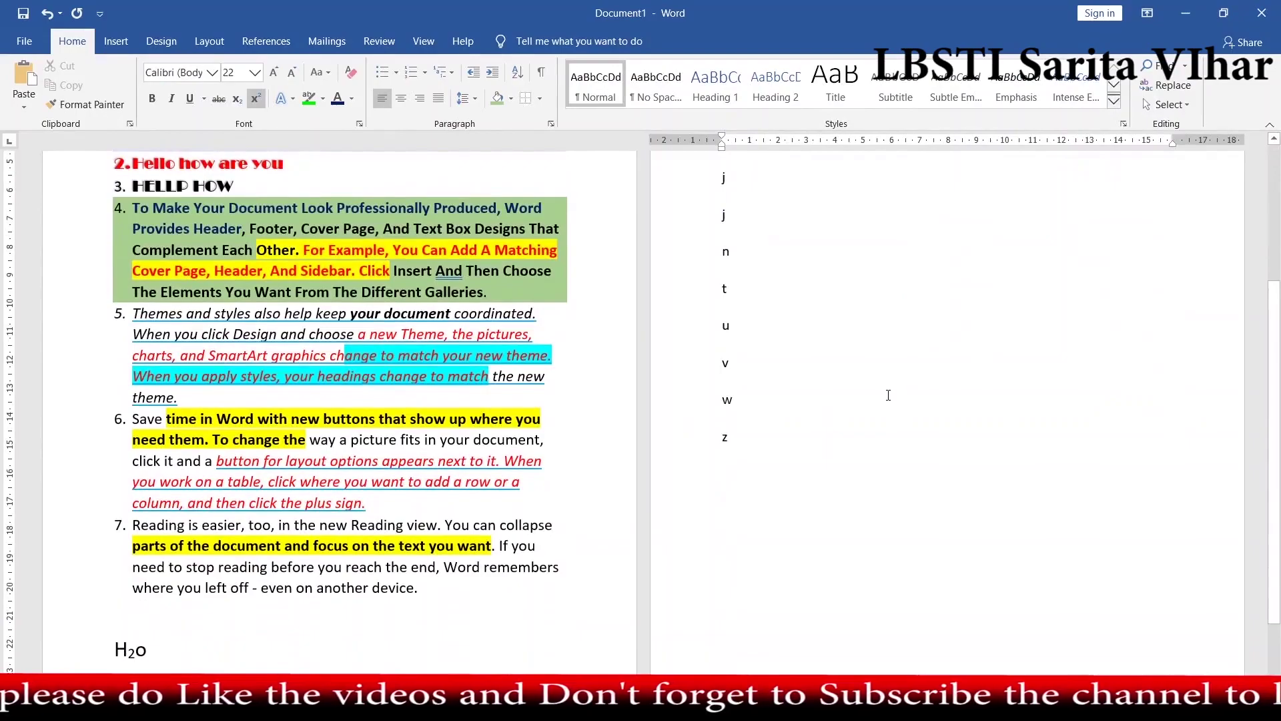
scroll(884, 401, "down", 1)
scroll(879, 414, "up", 3)
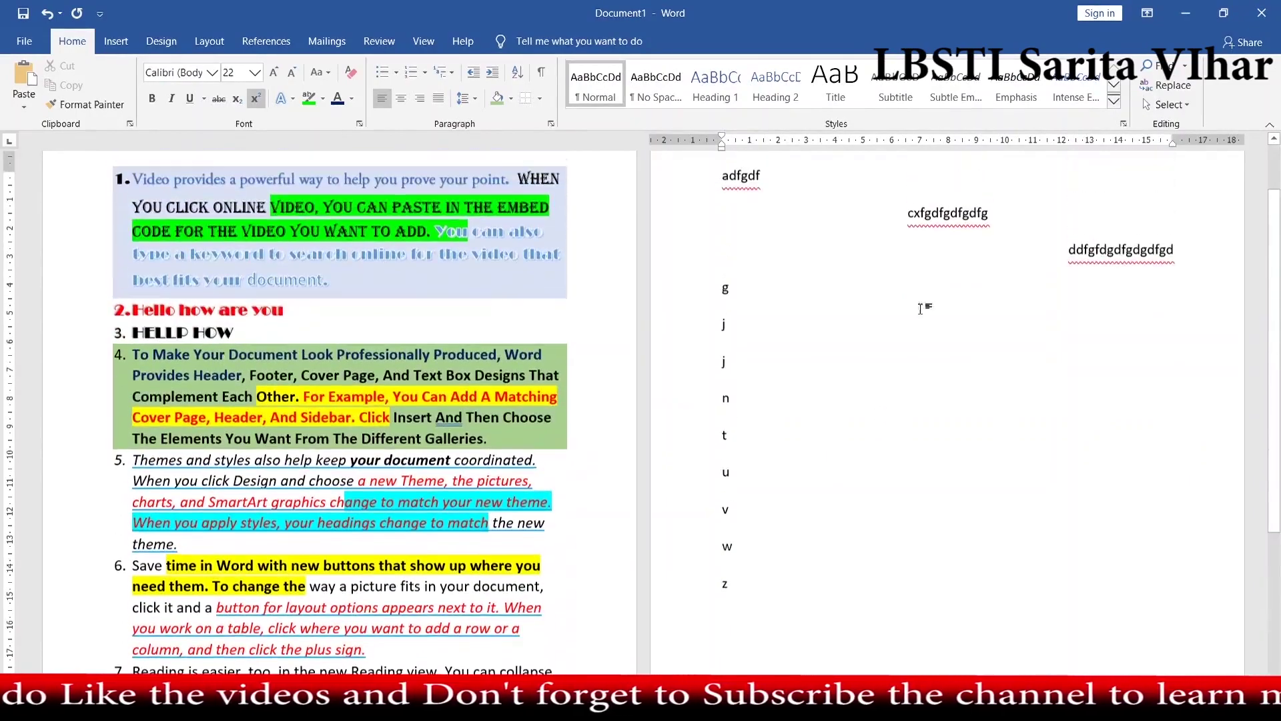
scroll(935, 339, "up", 1)
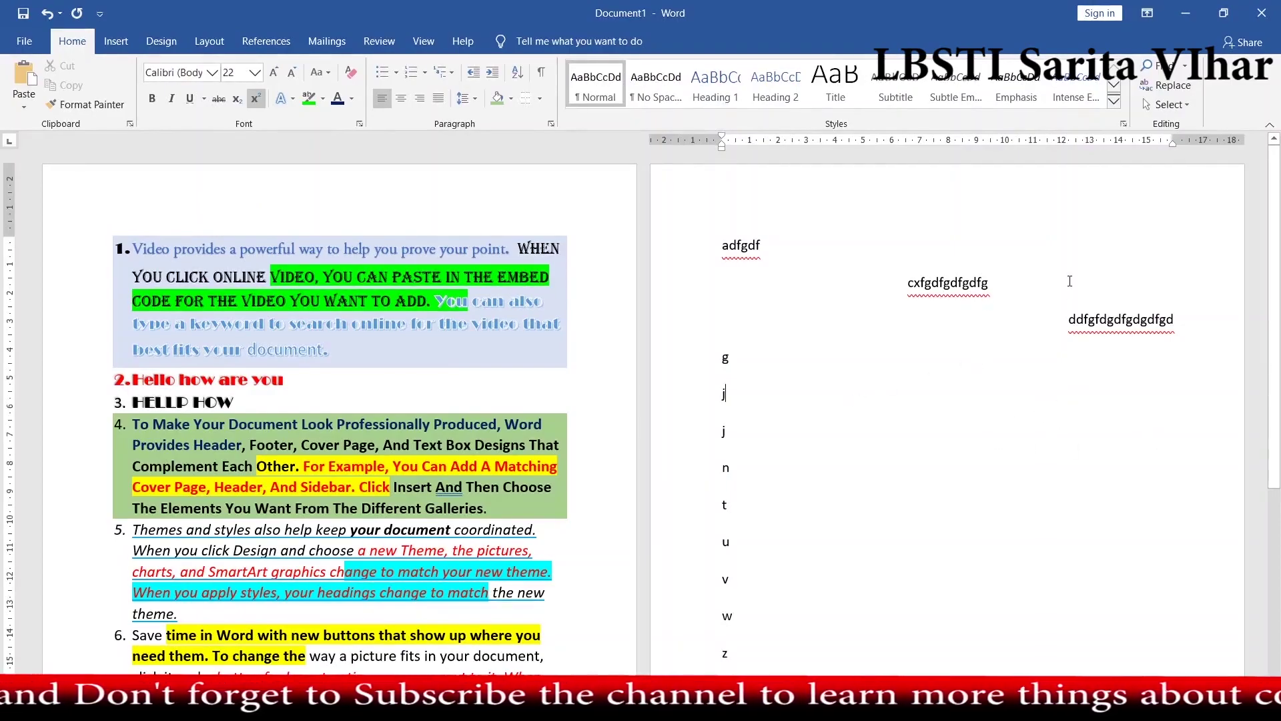
left_click(1116, 105)
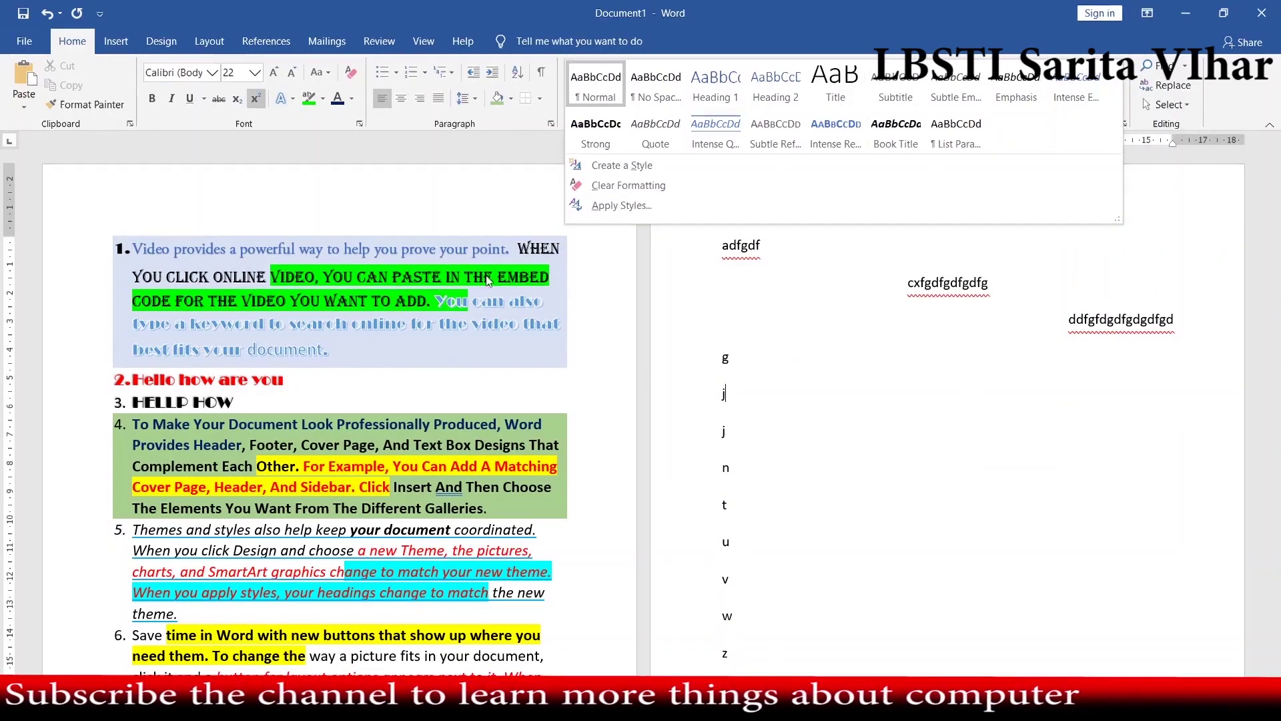
left_click(793, 254)
double_click(793, 253)
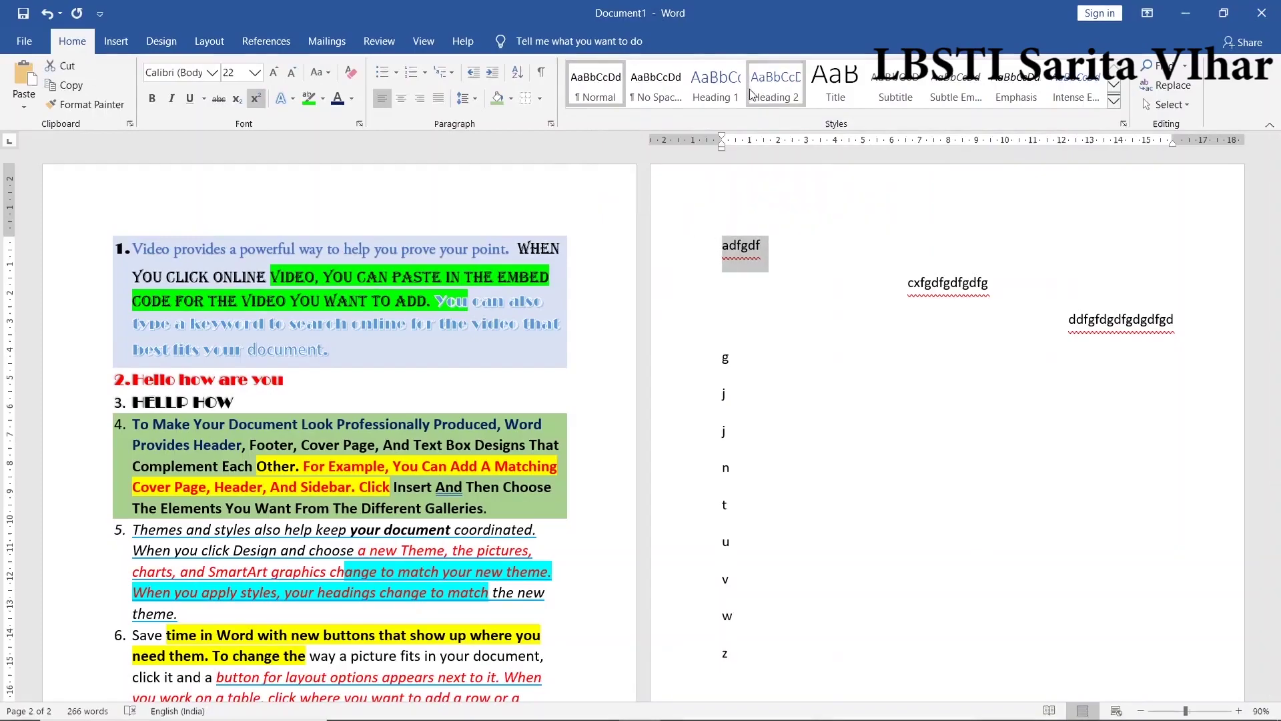
key("ctrl+alt+1")
double_click(1001, 269)
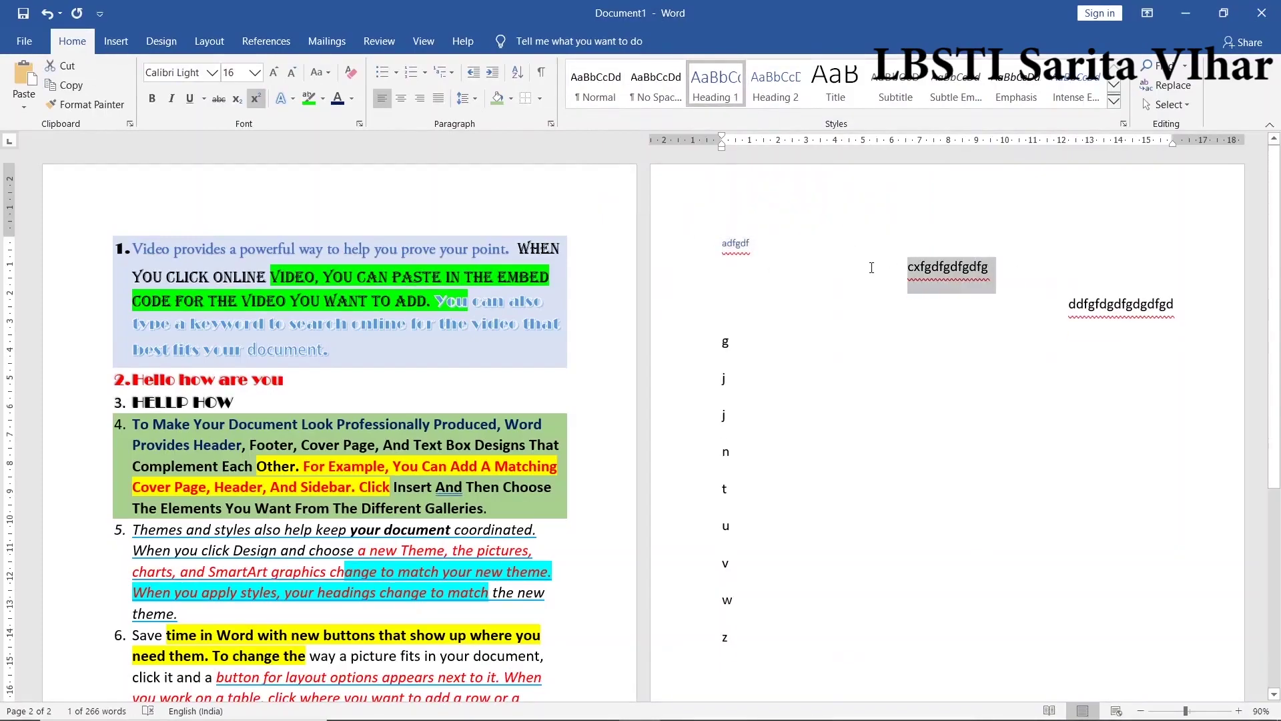
key("ctrl+alt+1")
- Give the g, j, j lines the Title style
left_click(868, 405)
left_click_drag(868, 404, 724, 320)
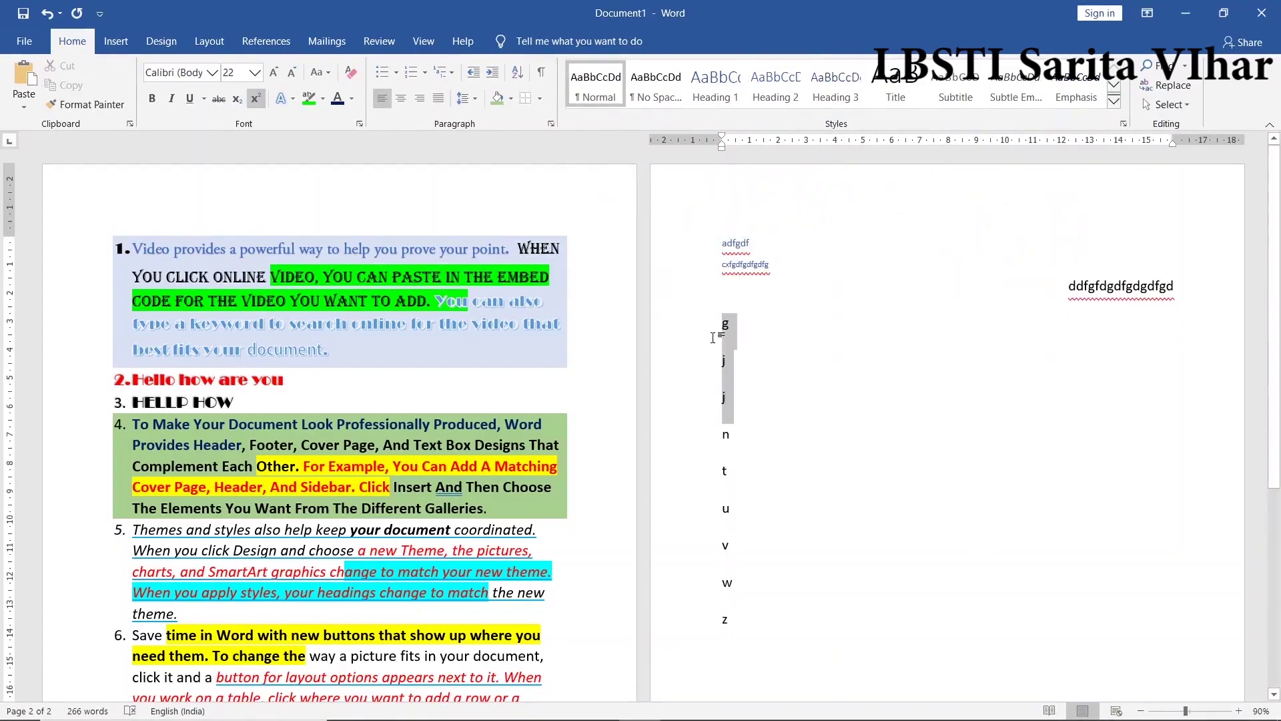
left_click(901, 87)
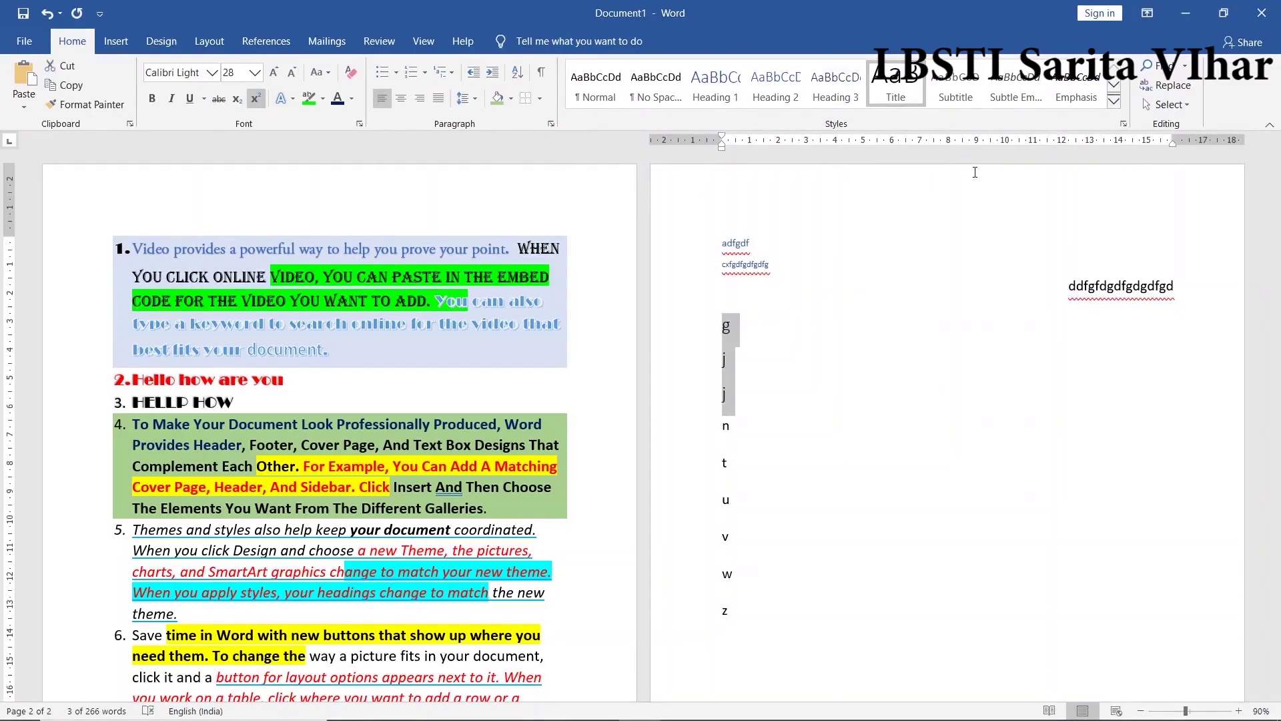
left_click(847, 399)
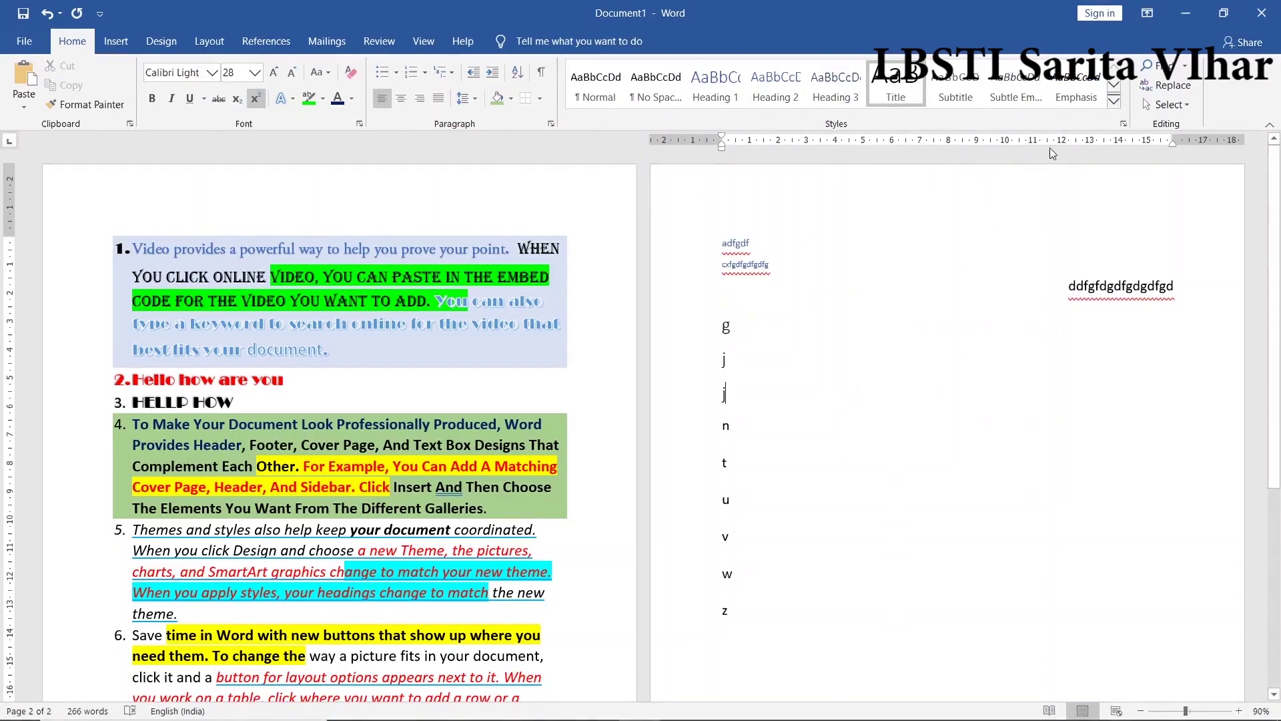
left_click(1113, 103)
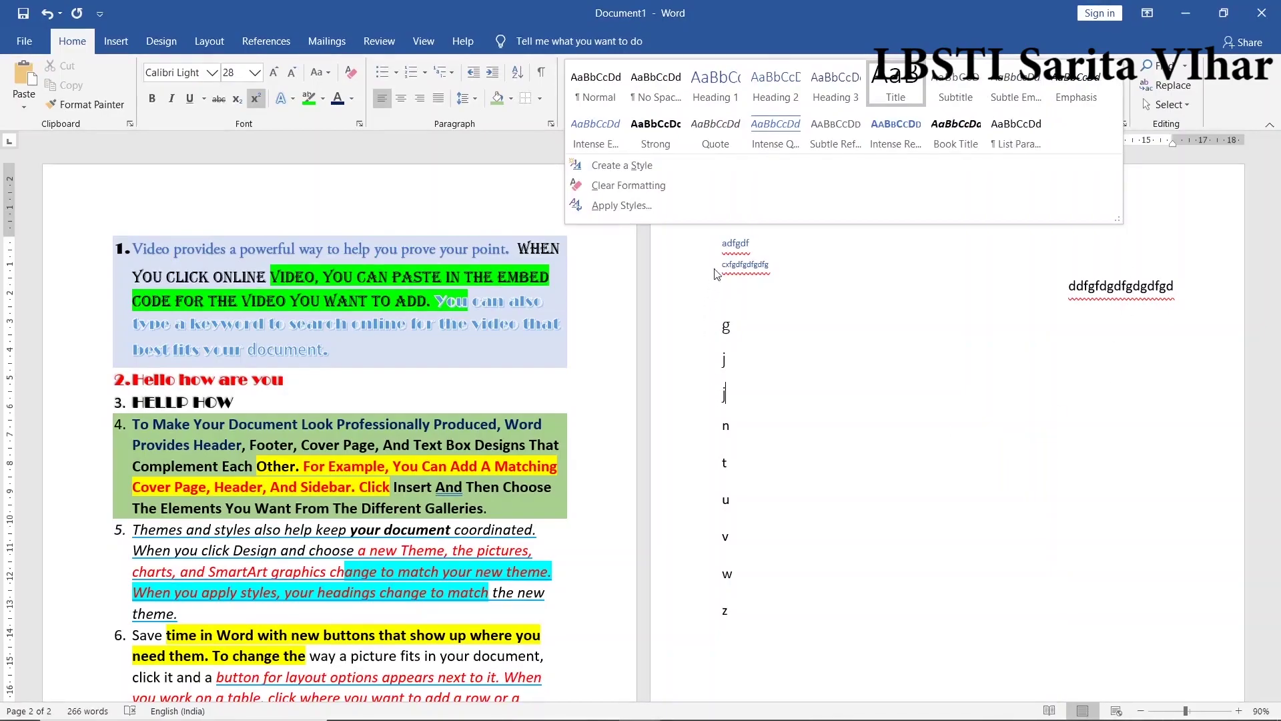
- Try bold, italic, underline and font colour in Create New Style from Formatting, then cancel
left_click(727, 167)
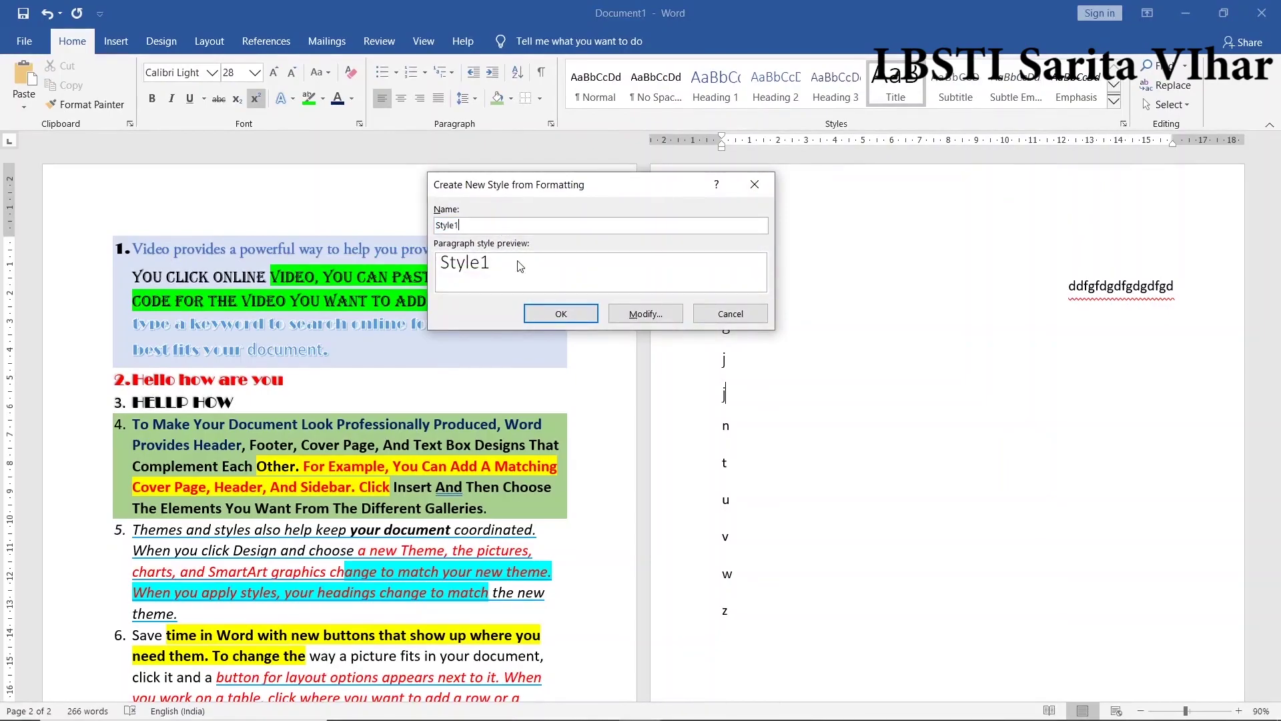
left_click(638, 315)
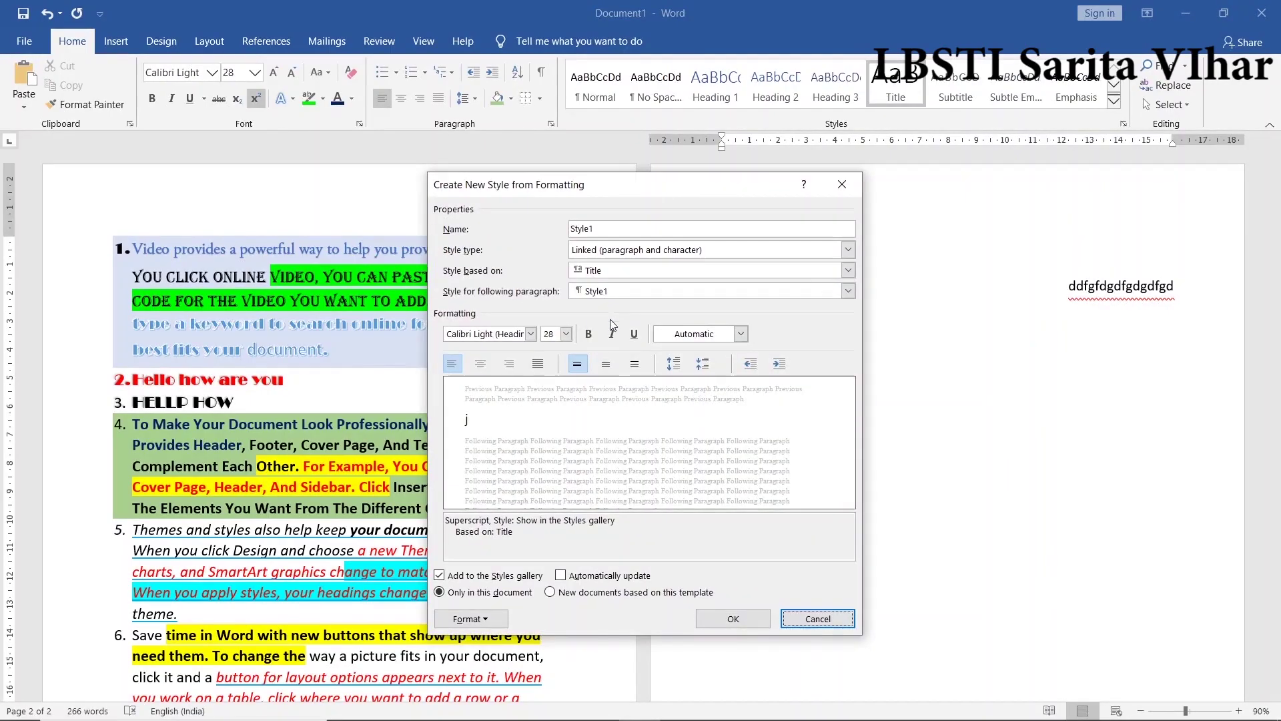
left_click(531, 334)
left_click(572, 344)
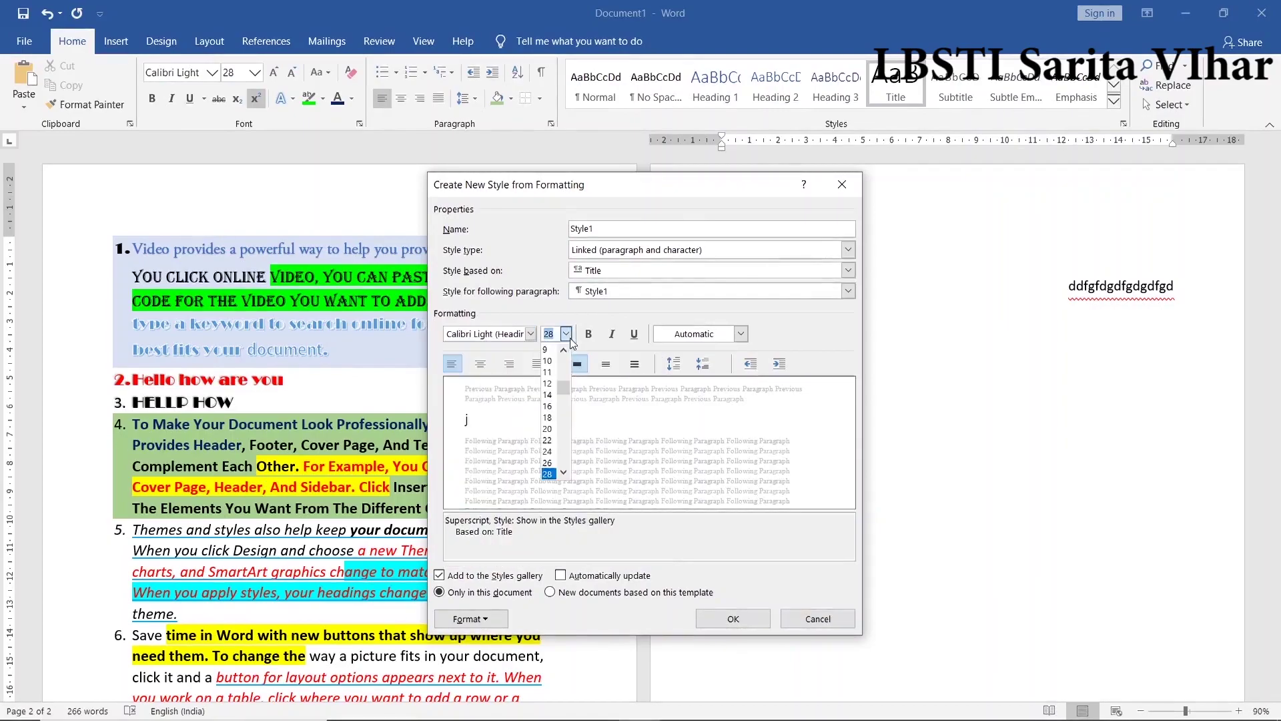
left_click(589, 334)
left_click(614, 334)
left_click(634, 334)
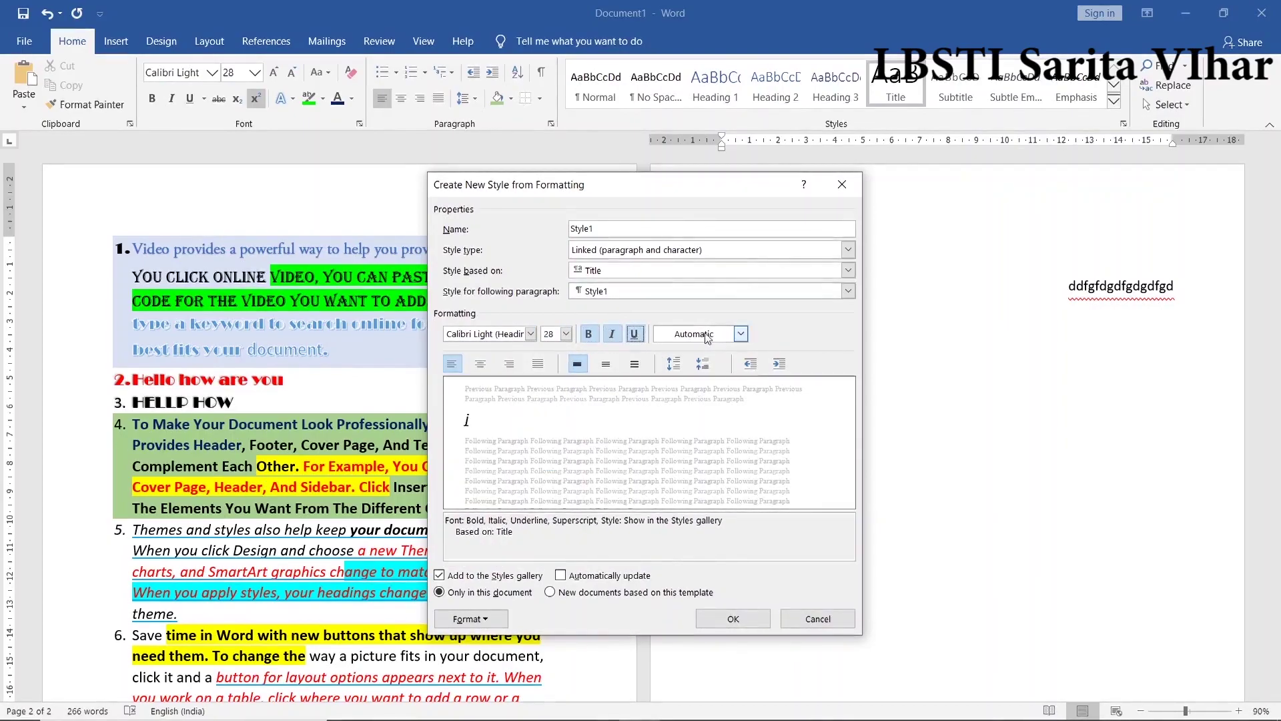
left_click(741, 333)
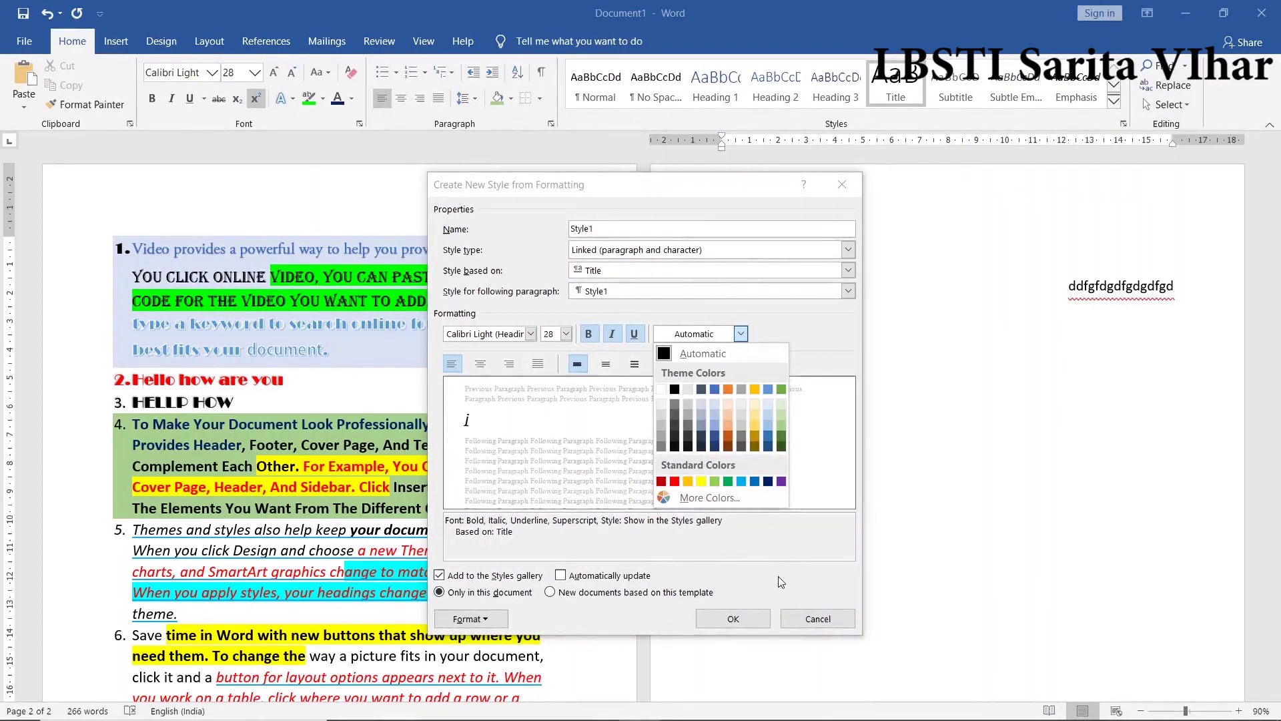
left_click(806, 626)
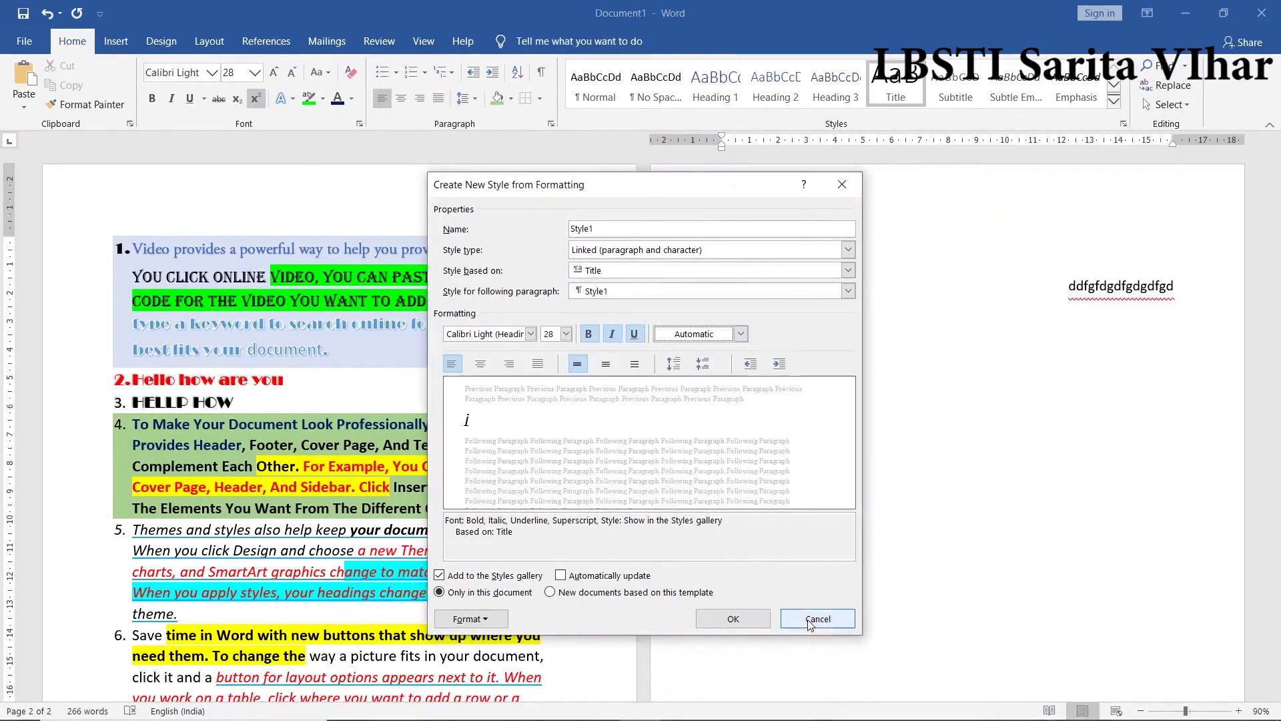
left_click(809, 624)
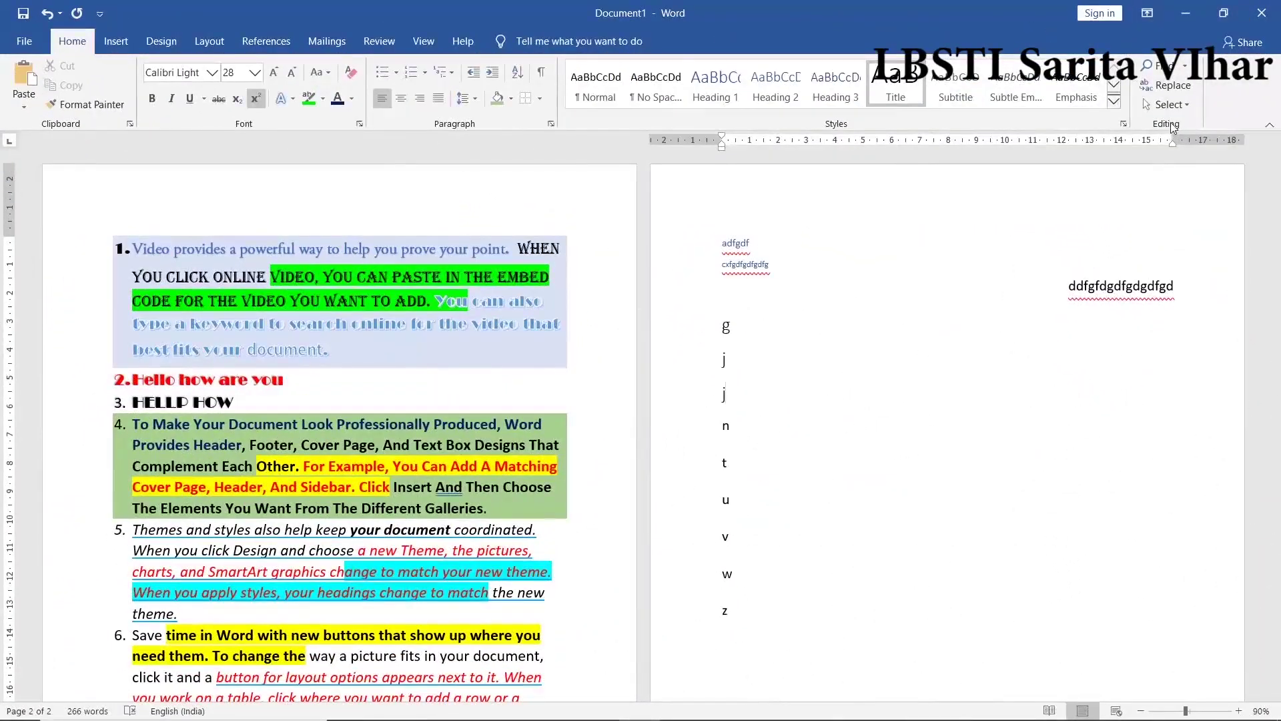
- Search the document for 'h' in the Navigation pane, finding 57 matches
left_click(1165, 66)
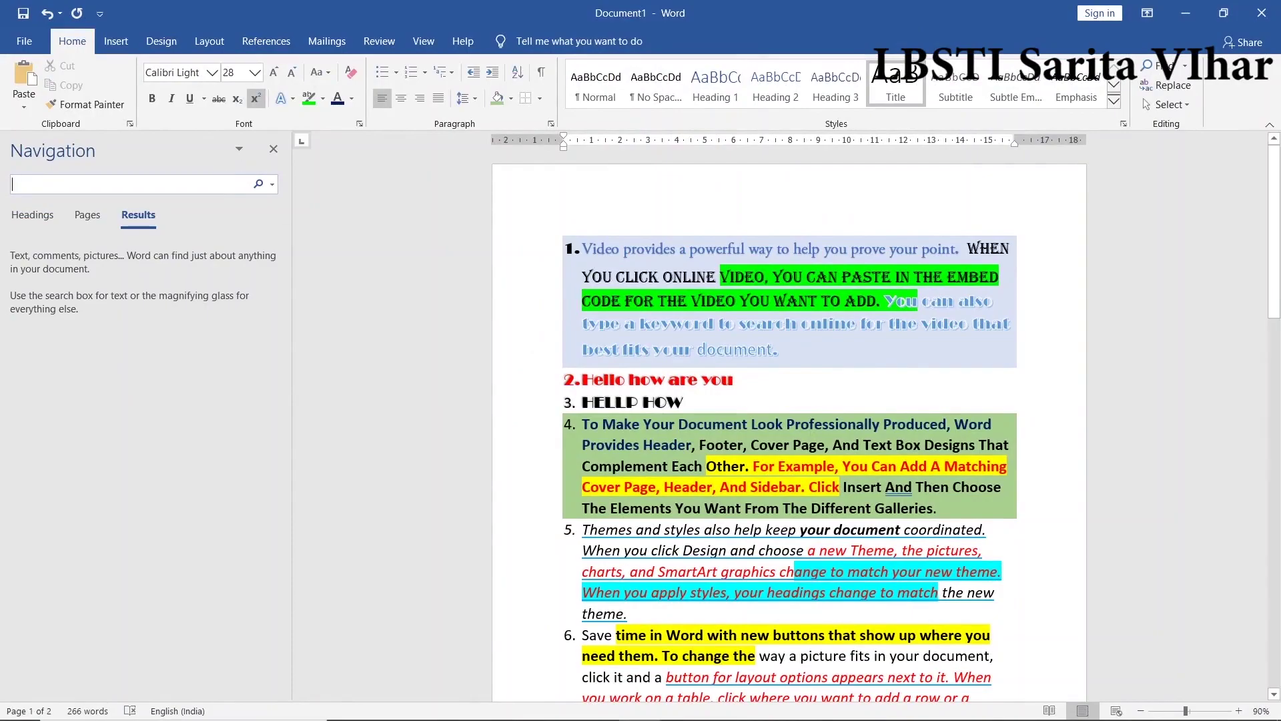
scroll(935, 520, "down", 3)
scroll(935, 520, "down", 4)
scroll(935, 520, "up", 4)
scroll(935, 520, "up", 3)
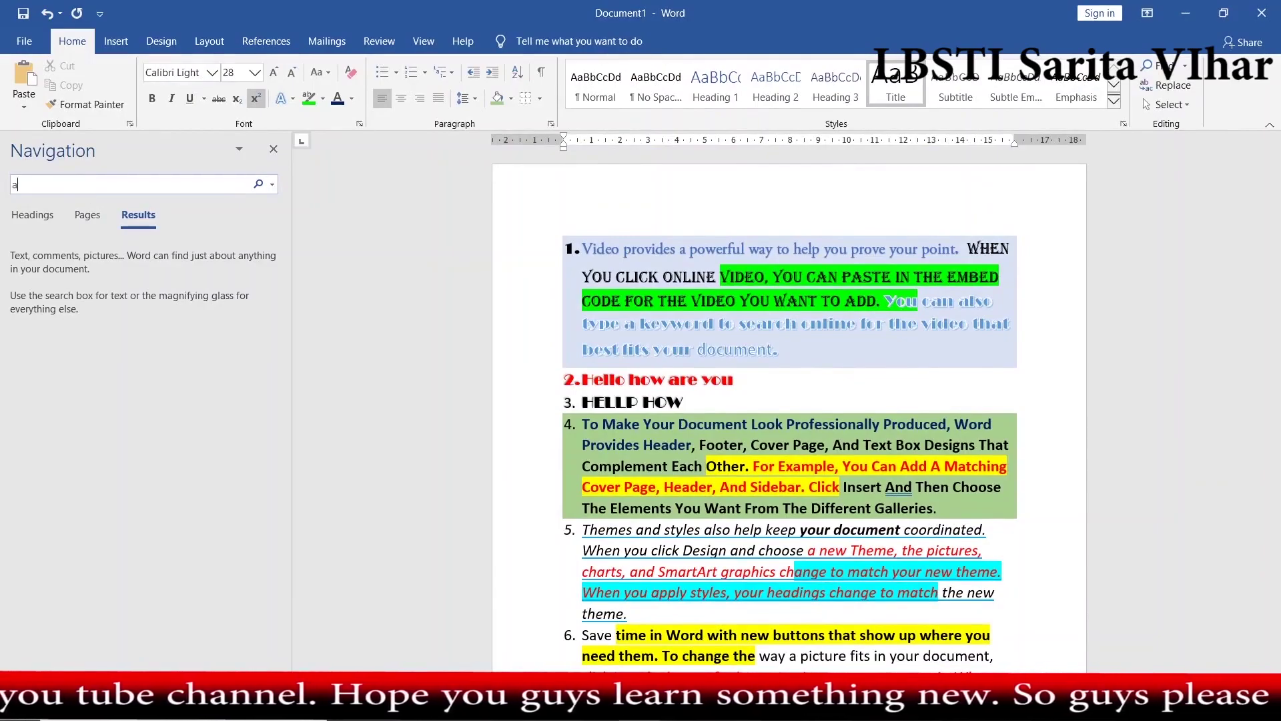
type("a")
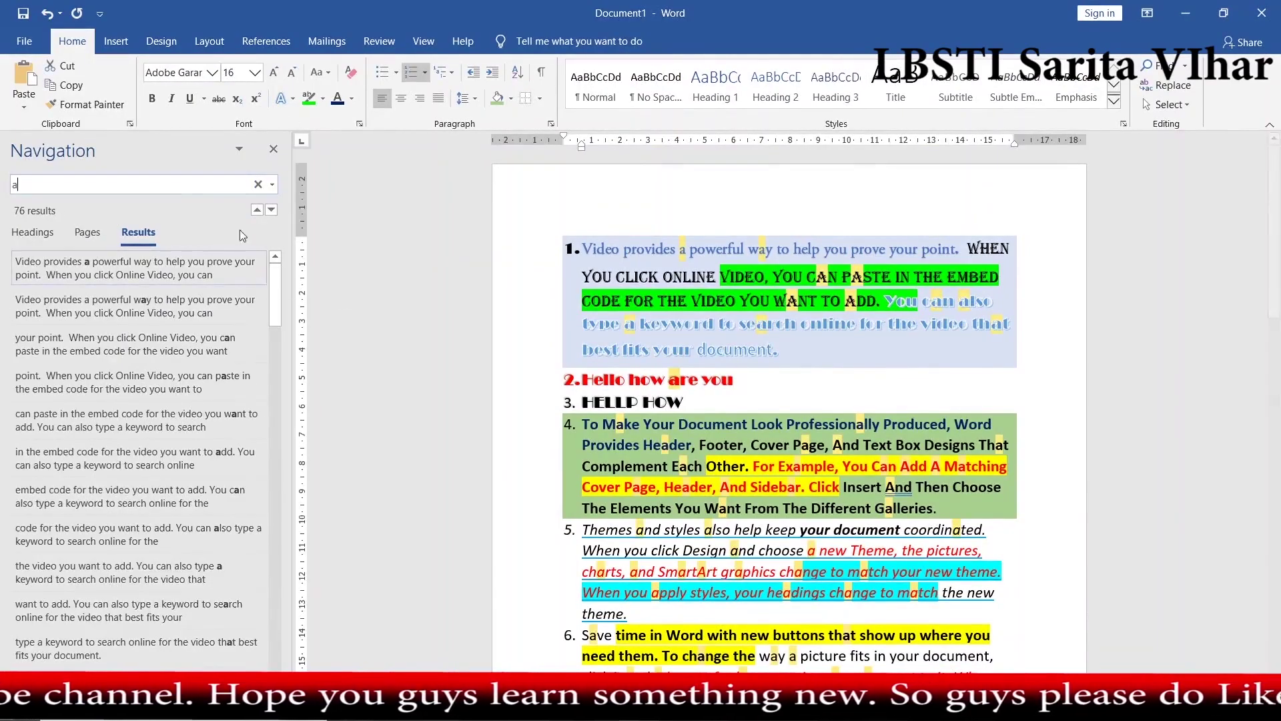
key("BackSpace")
type("h")
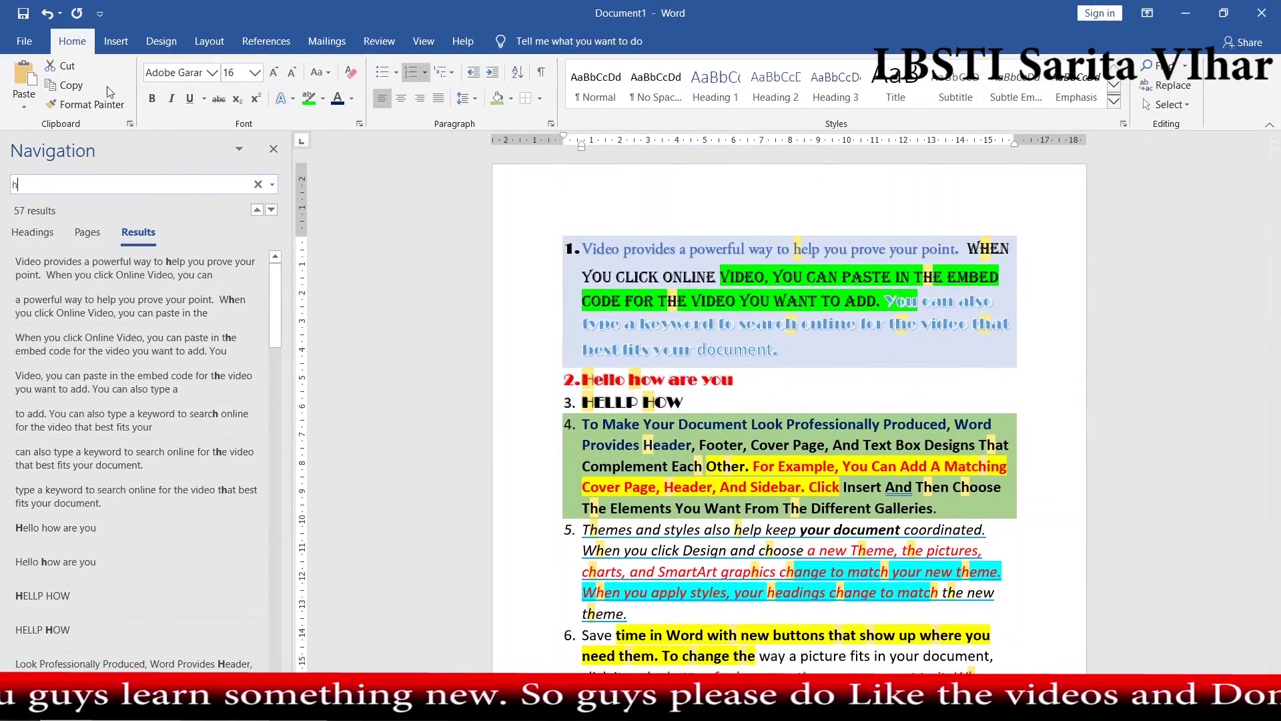
- In Find and Replace, swap the search term 'h' for 'the' and enter 'that' as replacement
left_click(1147, 83)
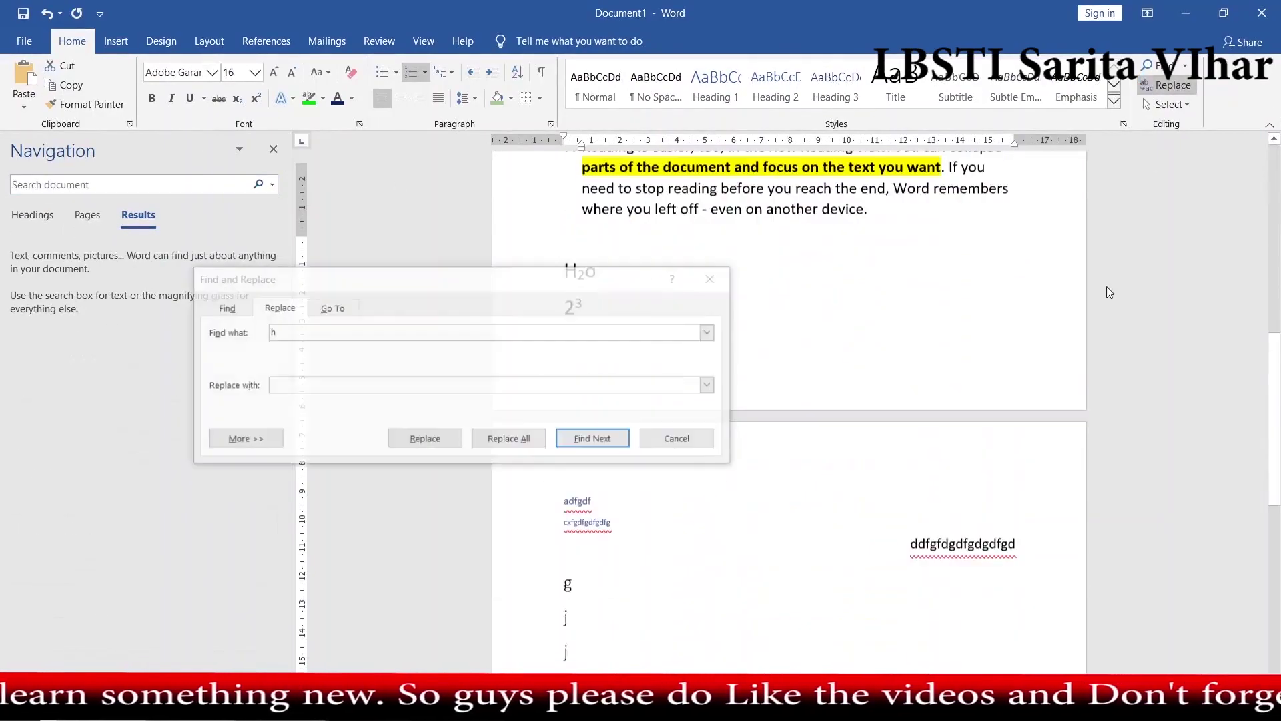
scroll(905, 302, "up", 3)
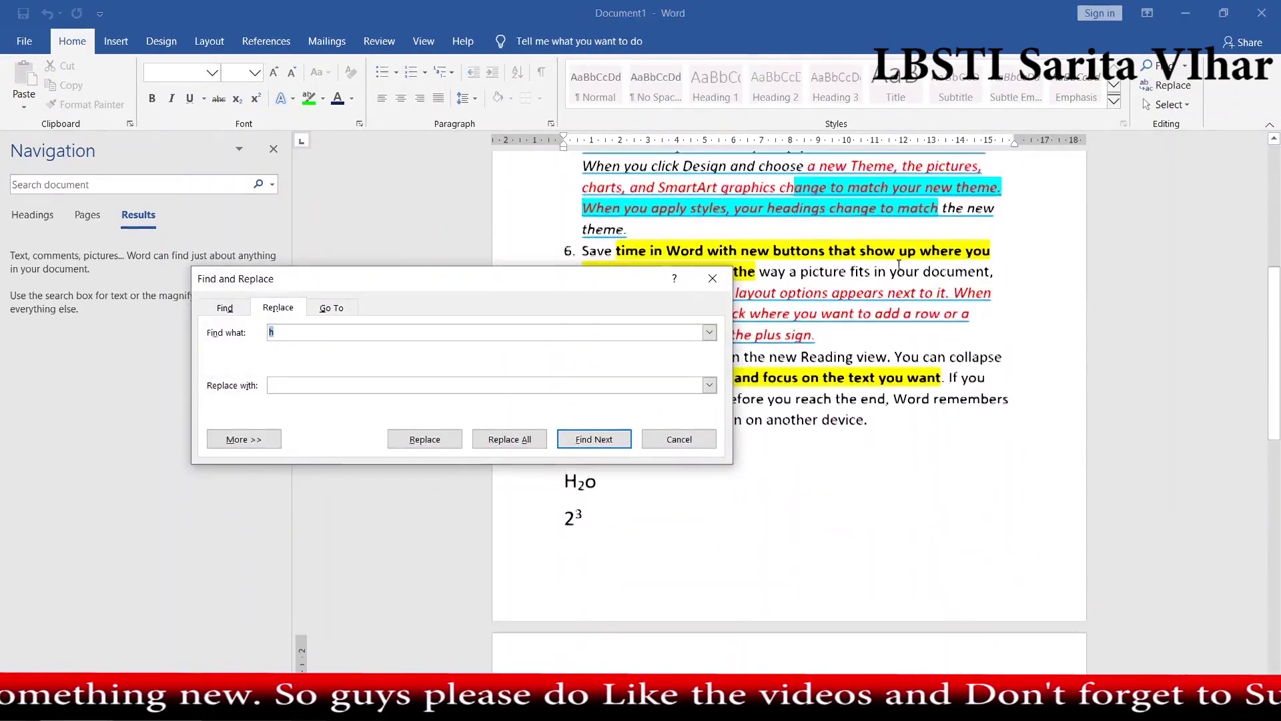
scroll(905, 301, "up", 5)
scroll(905, 301, "up", 3)
left_click_drag(347, 284, 473, 204)
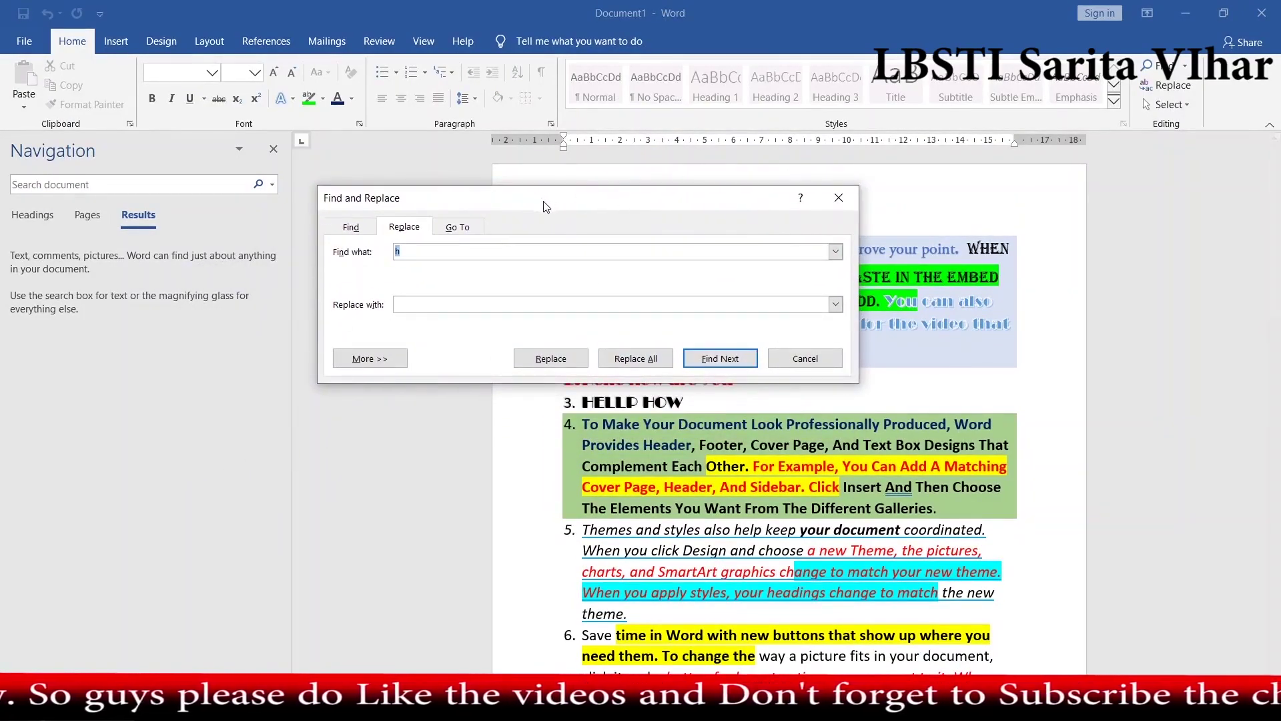
left_click(354, 228)
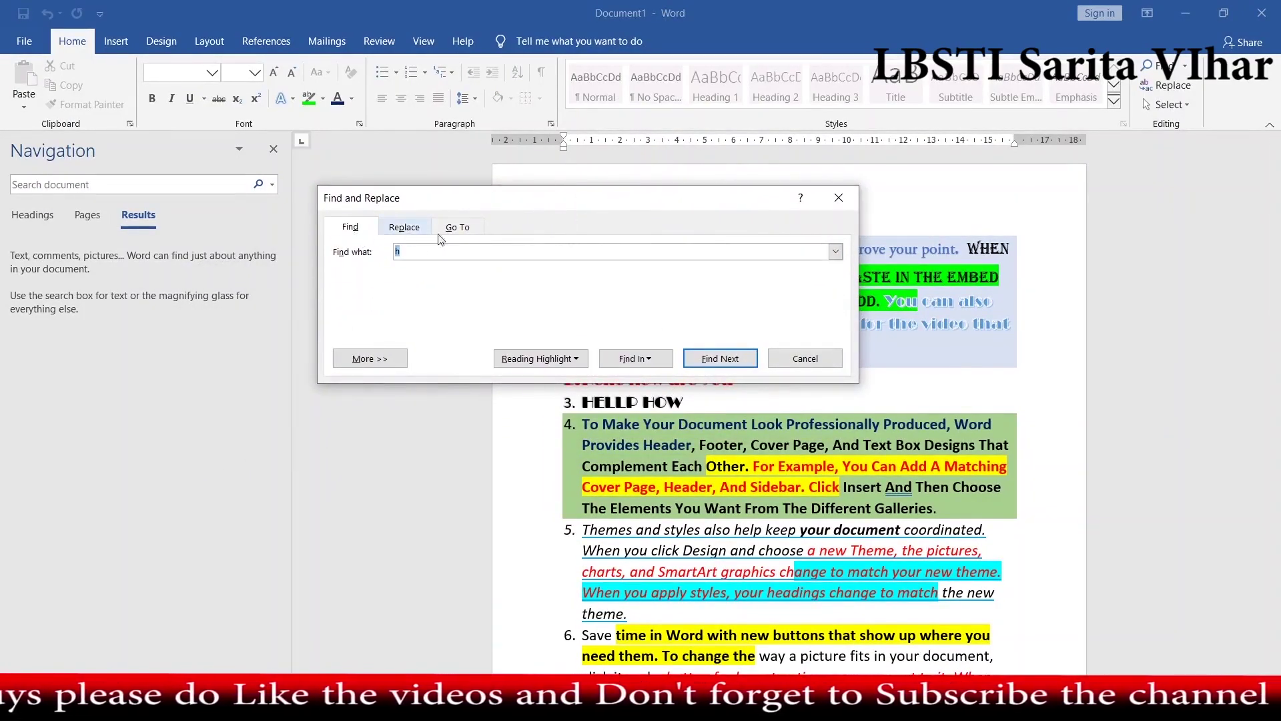
left_click(404, 228)
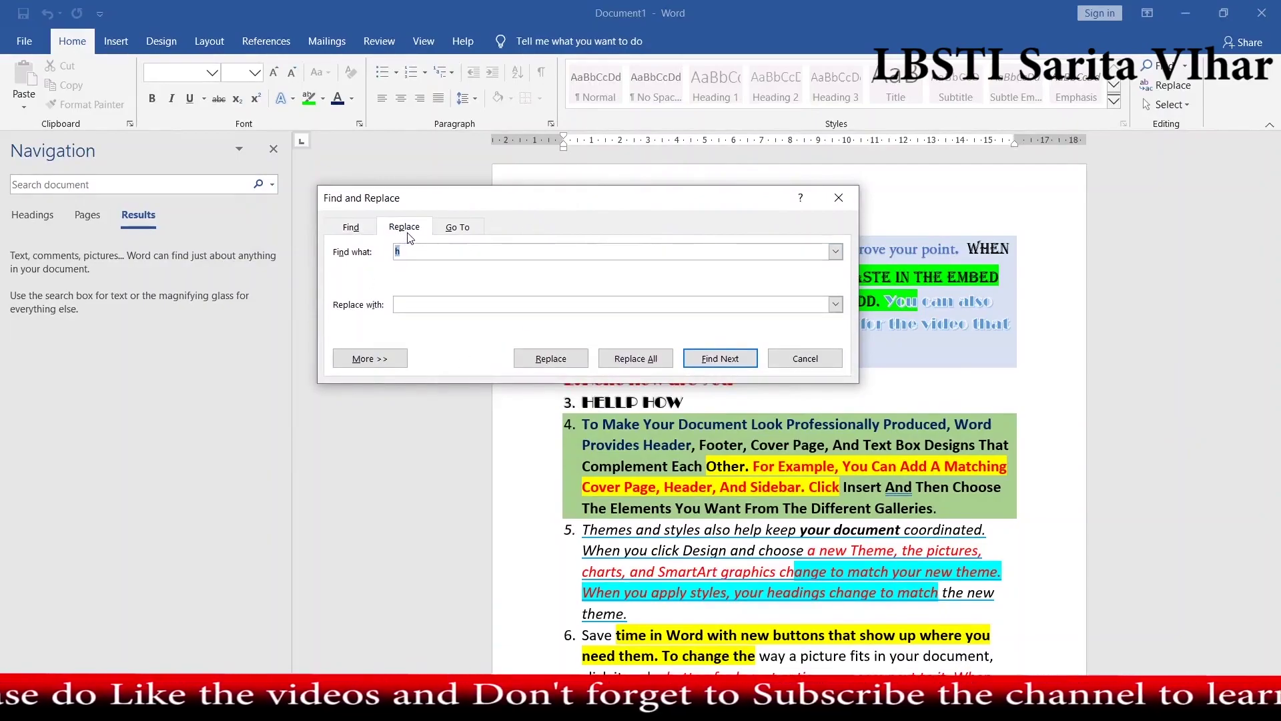
key("BackSpace")
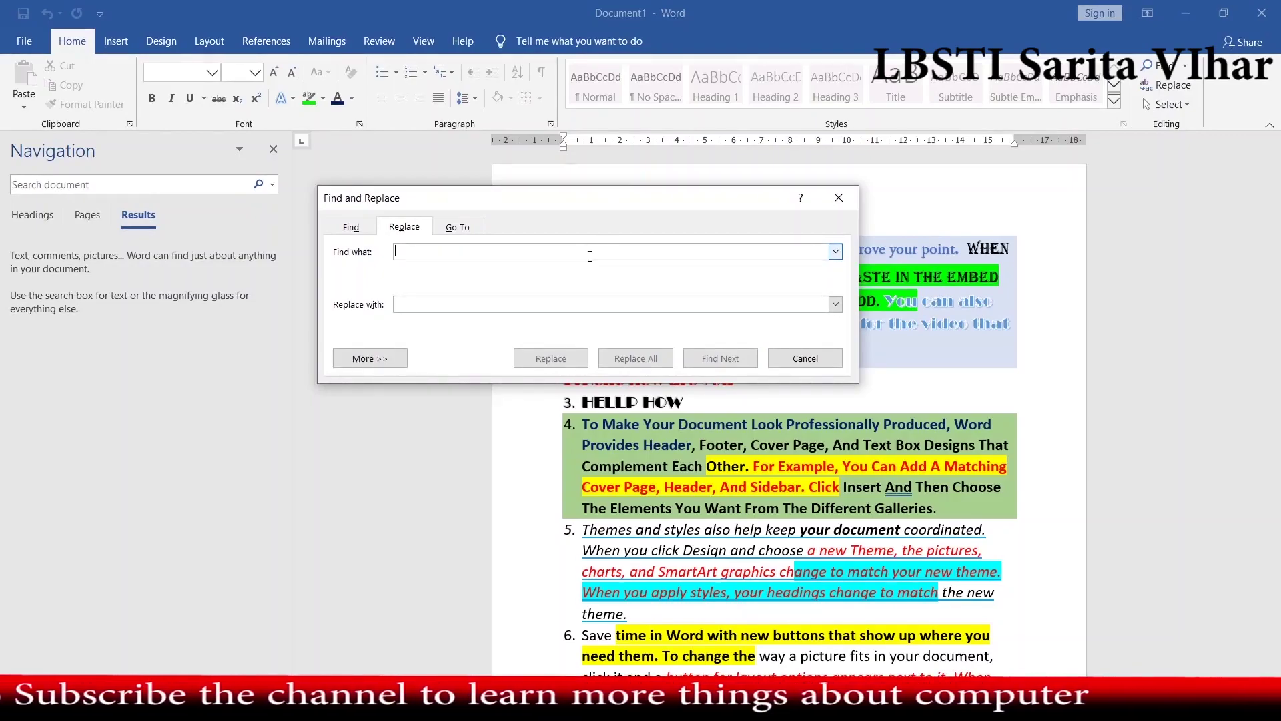
type("the")
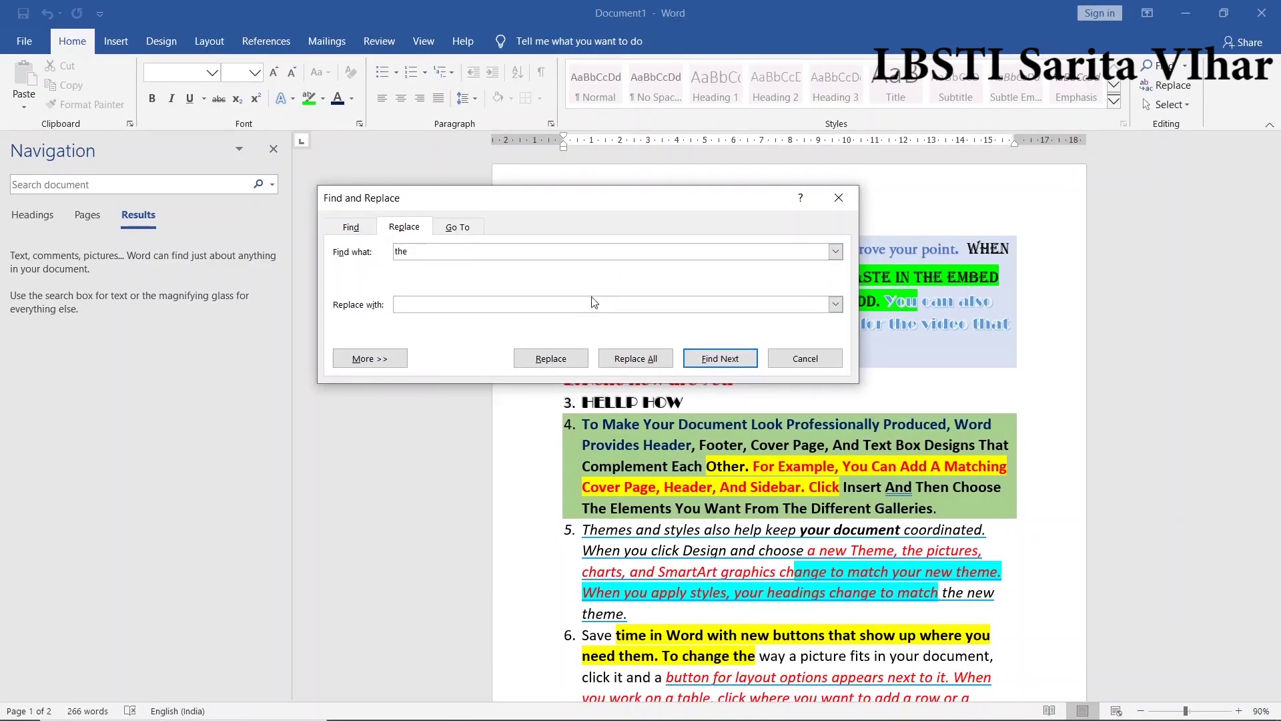
left_click(596, 302)
- Replace the first 'the' individually, then Replace All, making 20 replacements with 'that'
left_click_drag(594, 198, 195, 163)
left_click(170, 325)
type("hat")
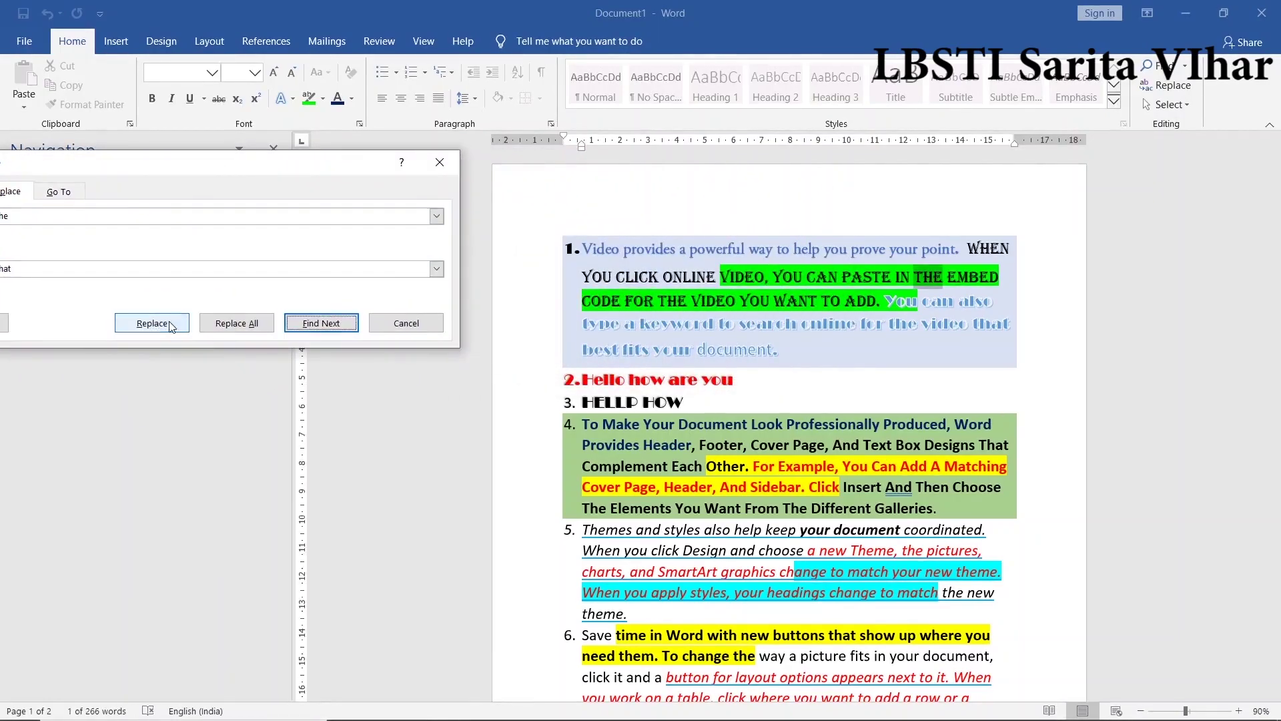
left_click(134, 325)
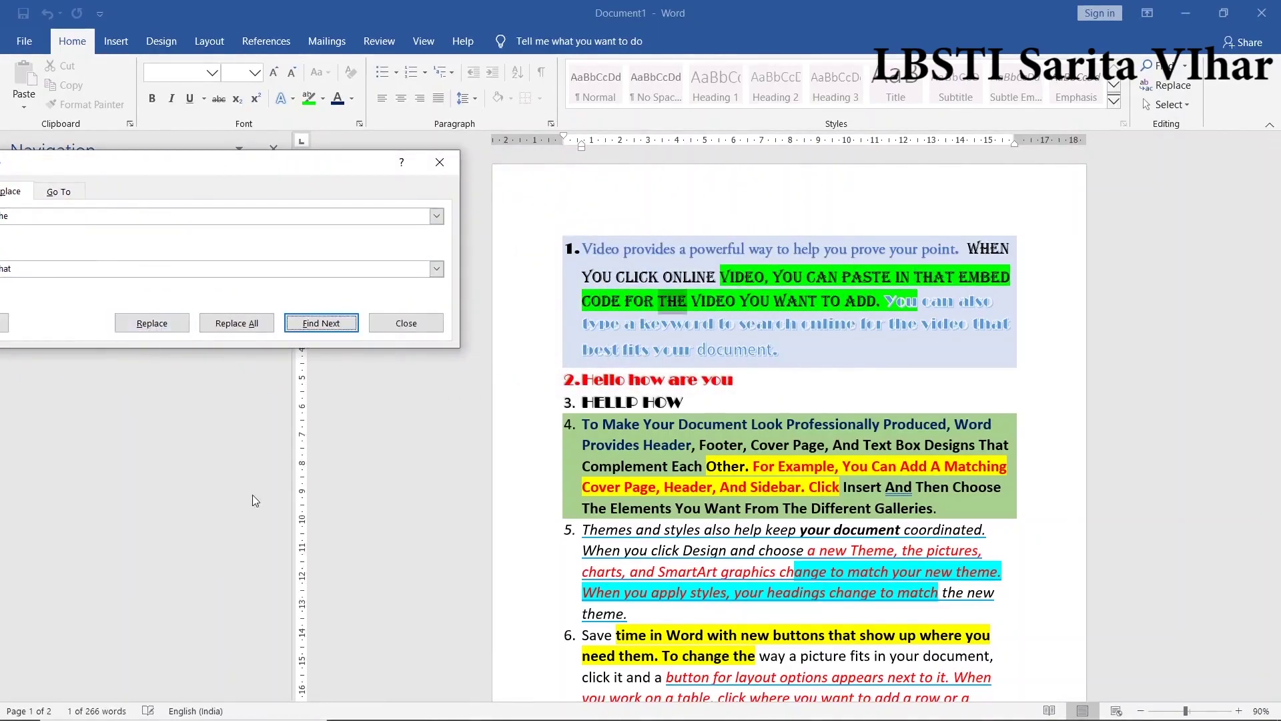
left_click_drag(287, 165, 388, 108)
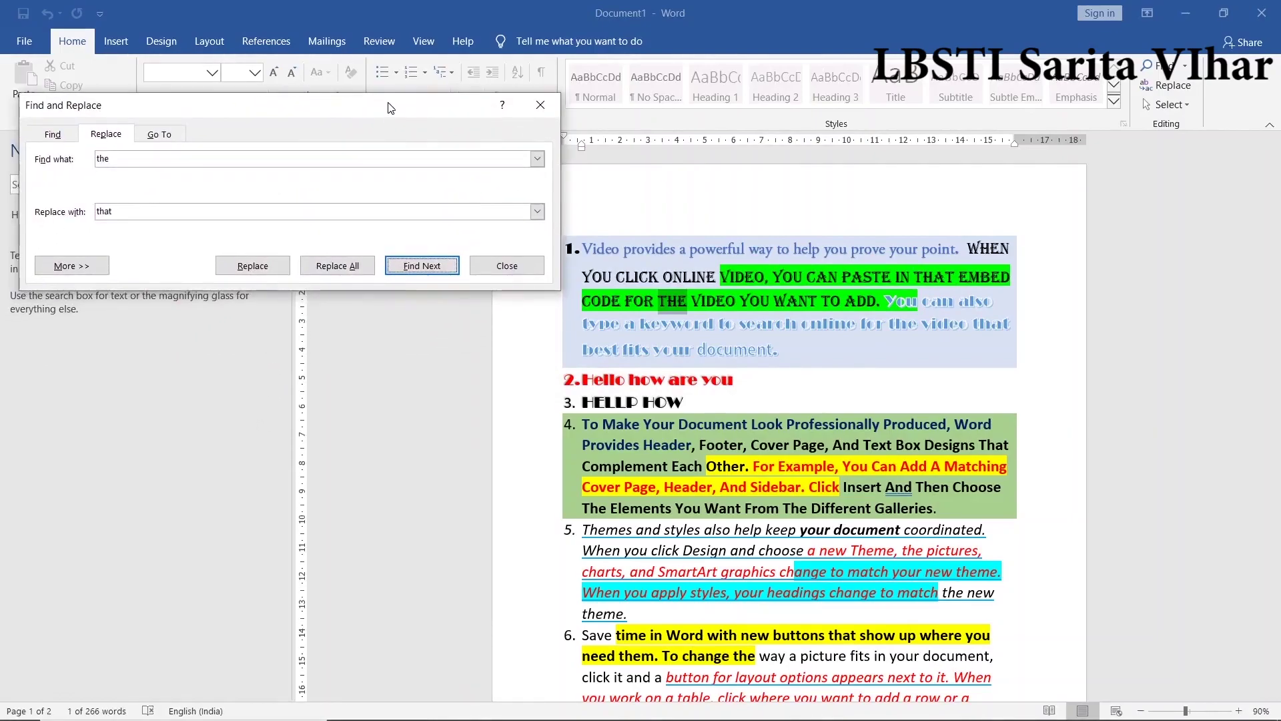
left_click(273, 270)
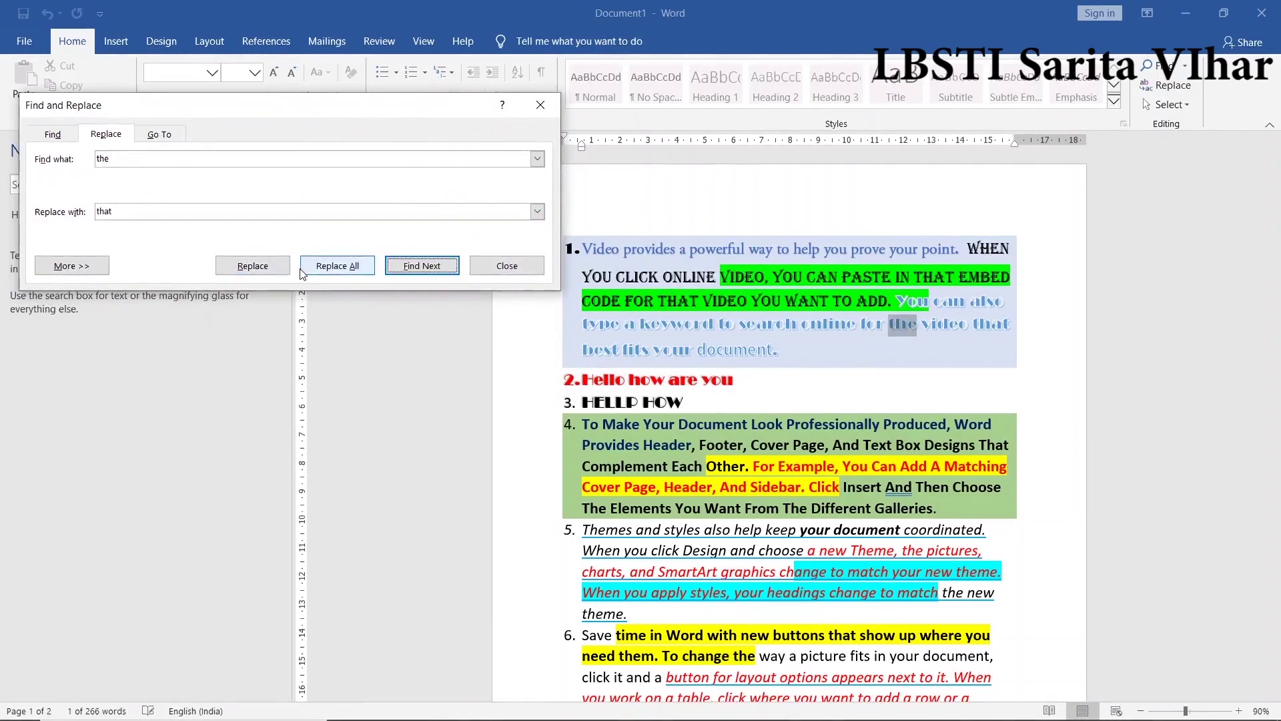
left_click(328, 271)
left_click(625, 418)
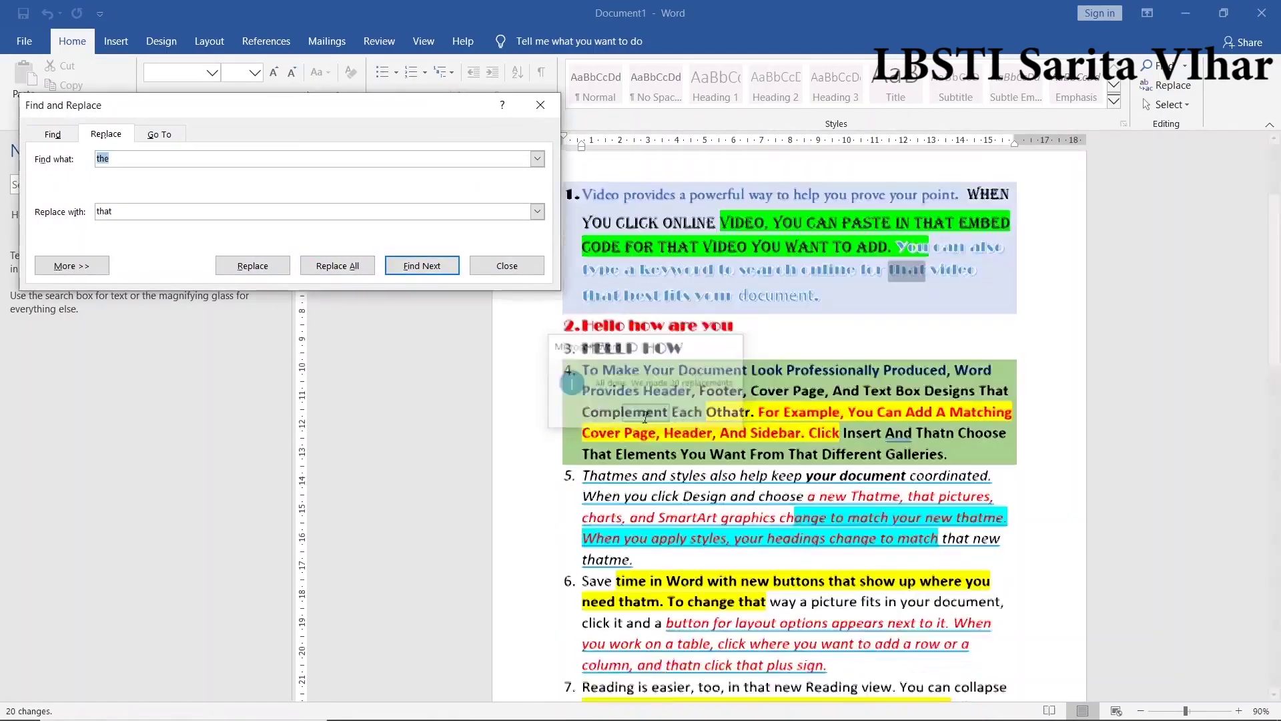
scroll(638, 409, "down", 3)
scroll(638, 408, "up", 2)
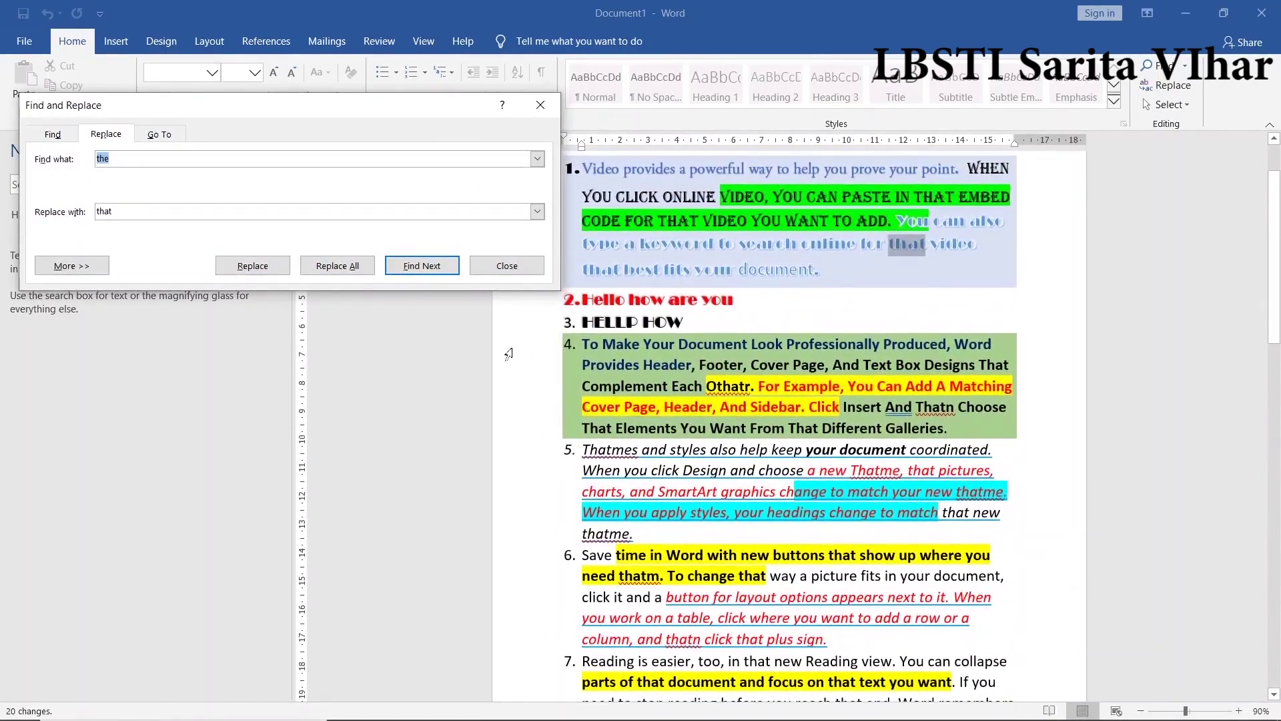
- Close Find and Replace and select the entire document
left_click(507, 266)
left_click(1169, 107)
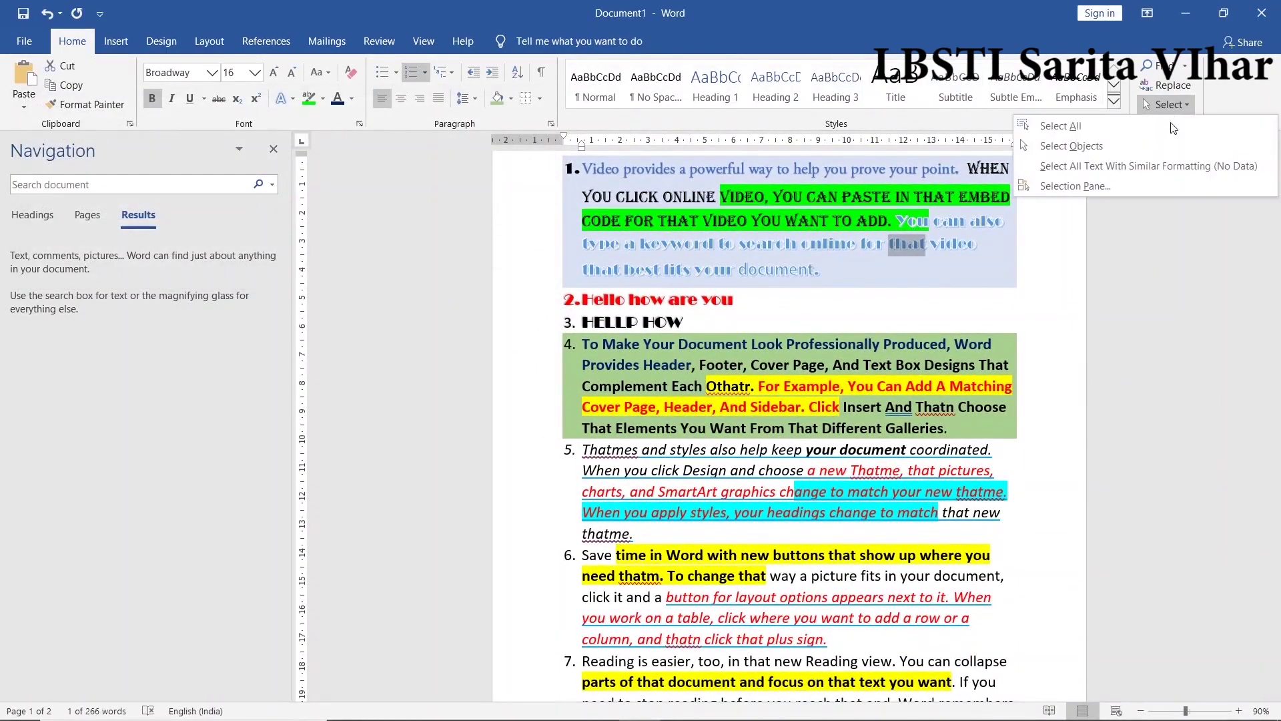
left_click(1116, 126)
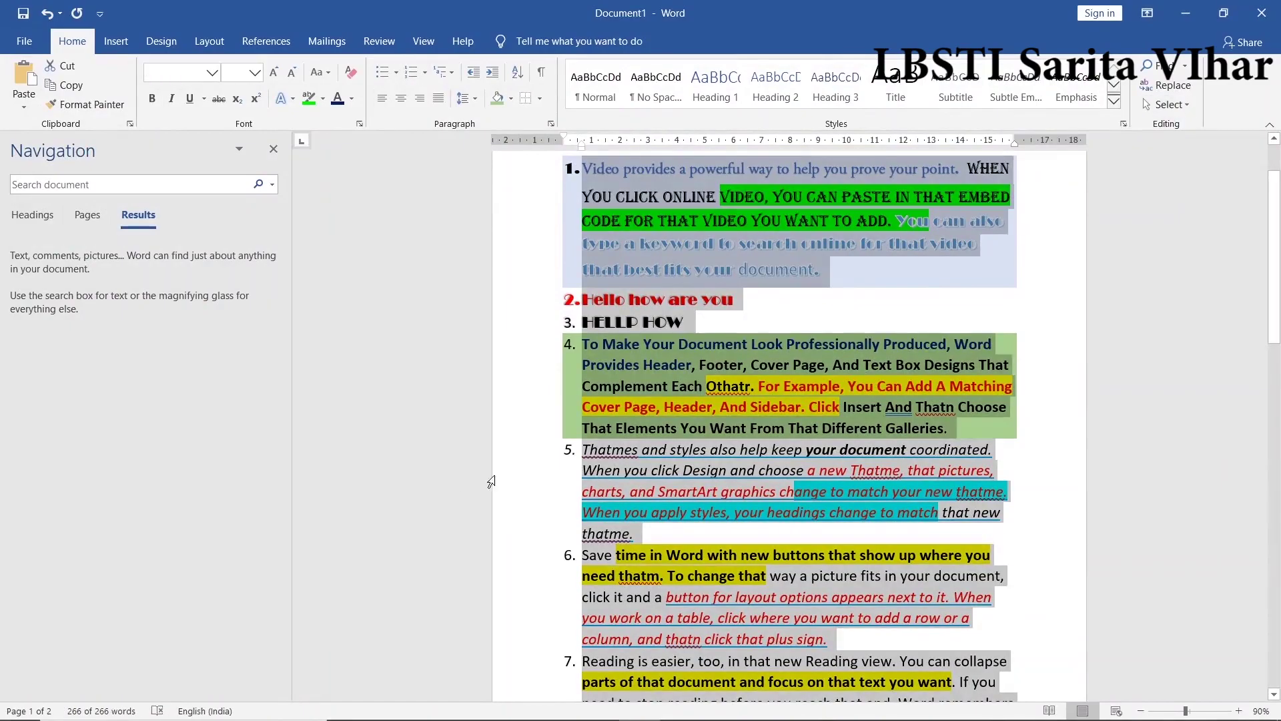
- Scroll through the selected document and close the Navigation pane
scroll(613, 347, "down", 3)
scroll(624, 381, "down", 1)
scroll(641, 390, "down", 1)
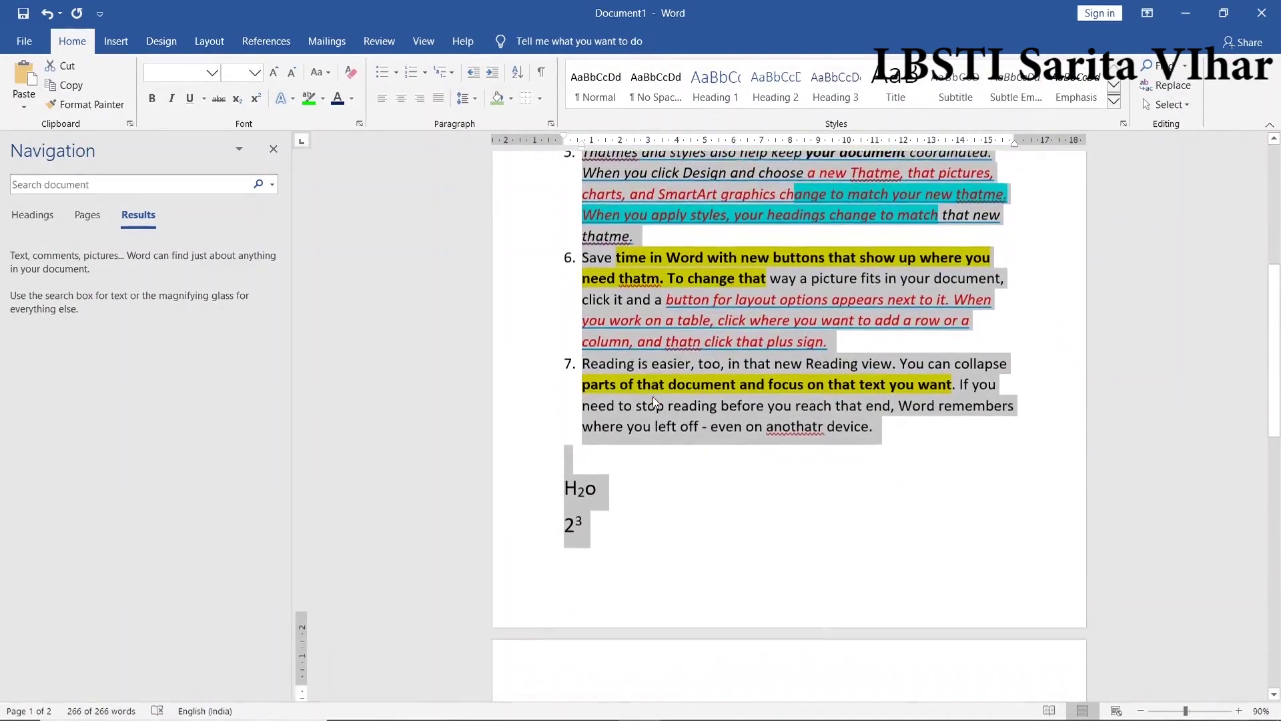
scroll(654, 404, "down", 2)
scroll(655, 410, "down", 1)
scroll(655, 420, "down", 3)
scroll(657, 426, "down", 4)
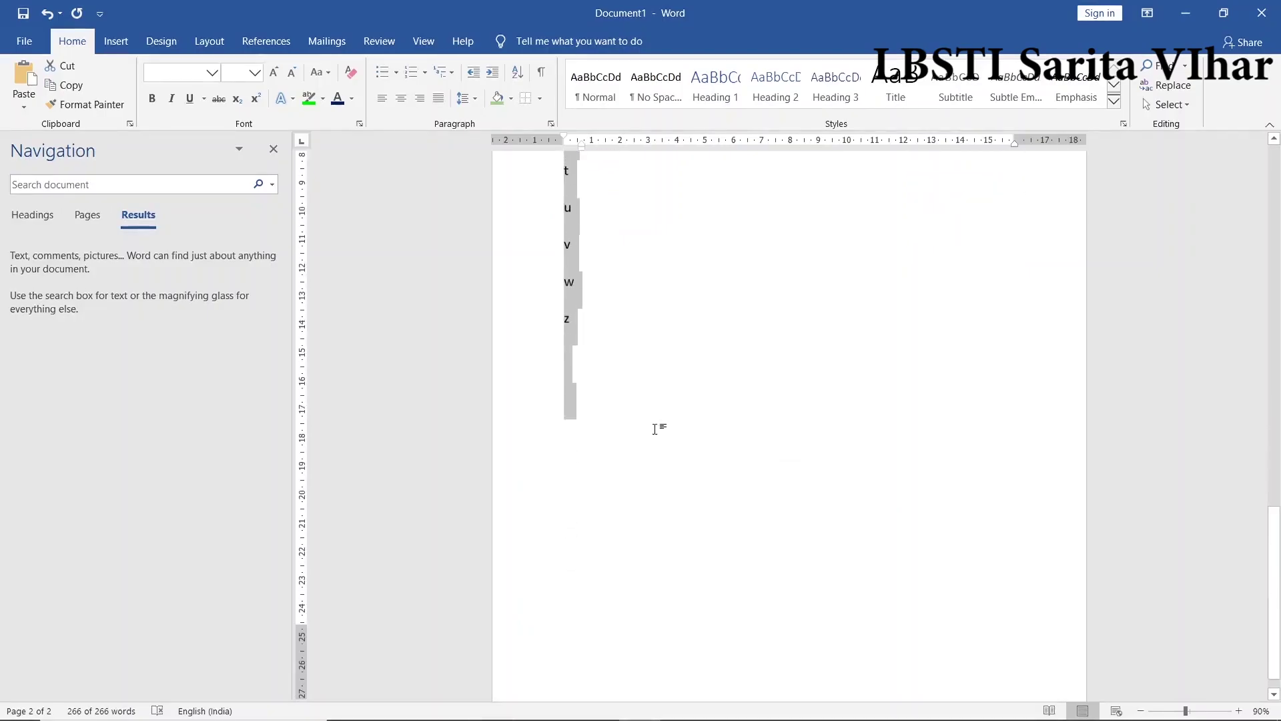
scroll(660, 434, "up", 4)
scroll(661, 439, "up", 5)
scroll(534, 333, "up", 1)
left_click(273, 149)
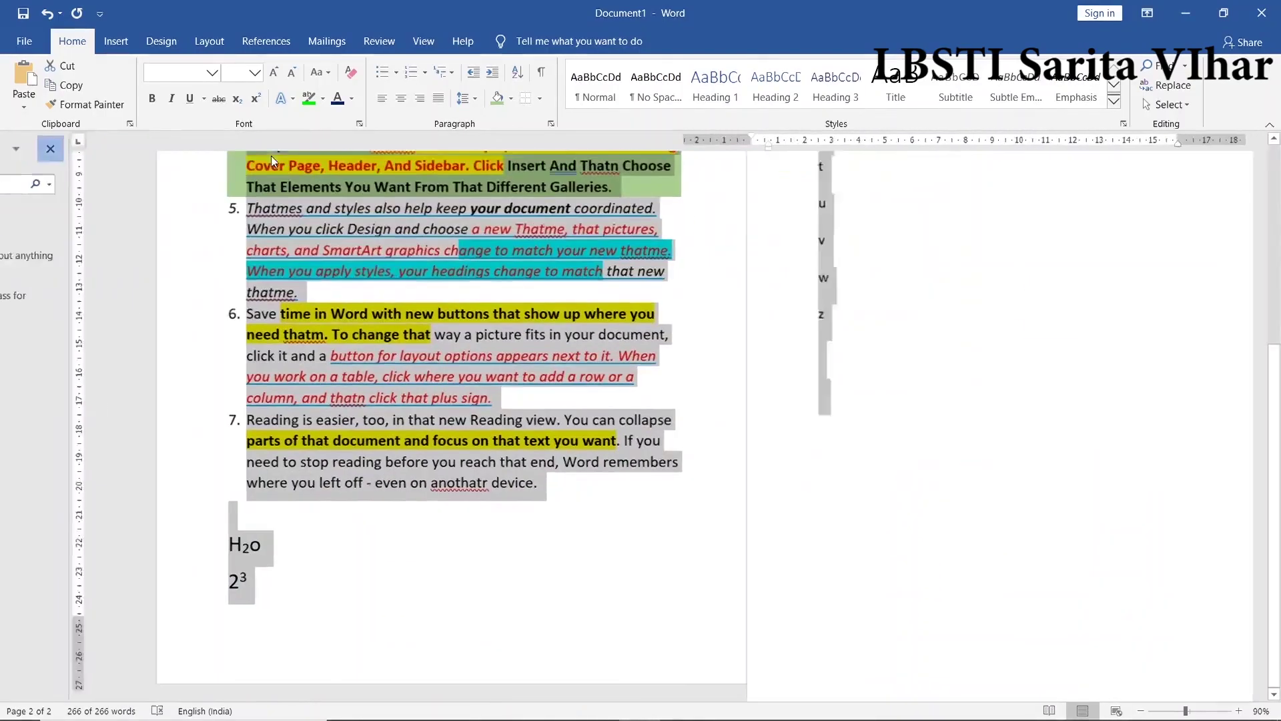